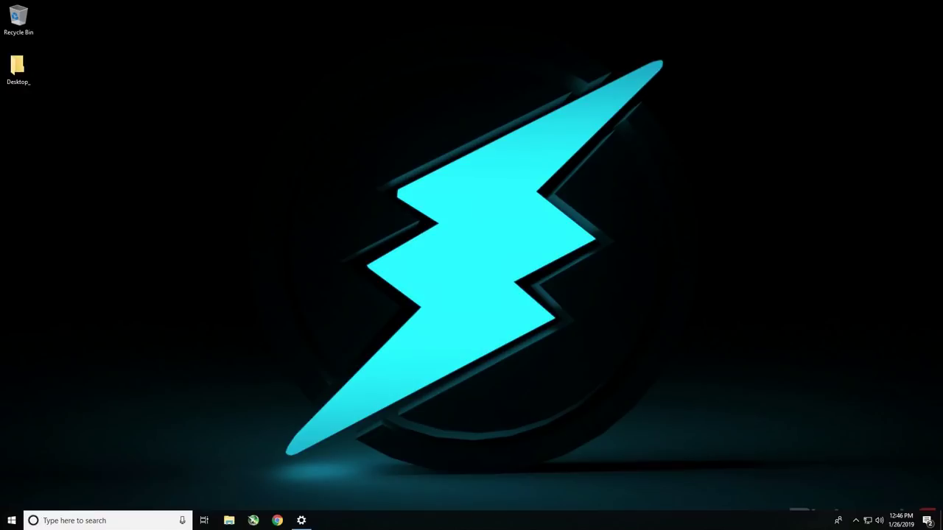
# Step: Switch to Chrome and open the Downloads page linked in the footer of the Electroneum website
pyautogui.click(302, 521)
pyautogui.click(277, 521)
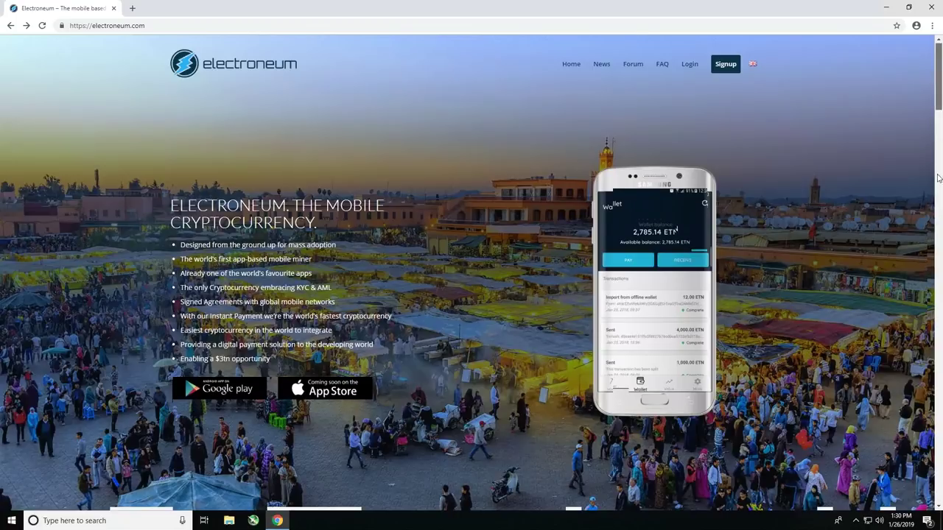
pyautogui.scroll(-1, 938, 270)
pyautogui.scroll(-1, 938, 449)
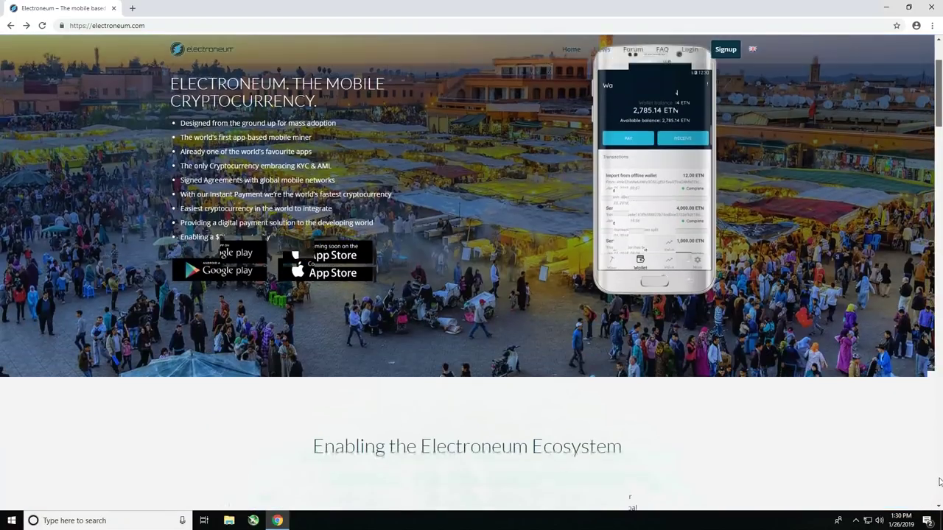
pyautogui.click(939, 481)
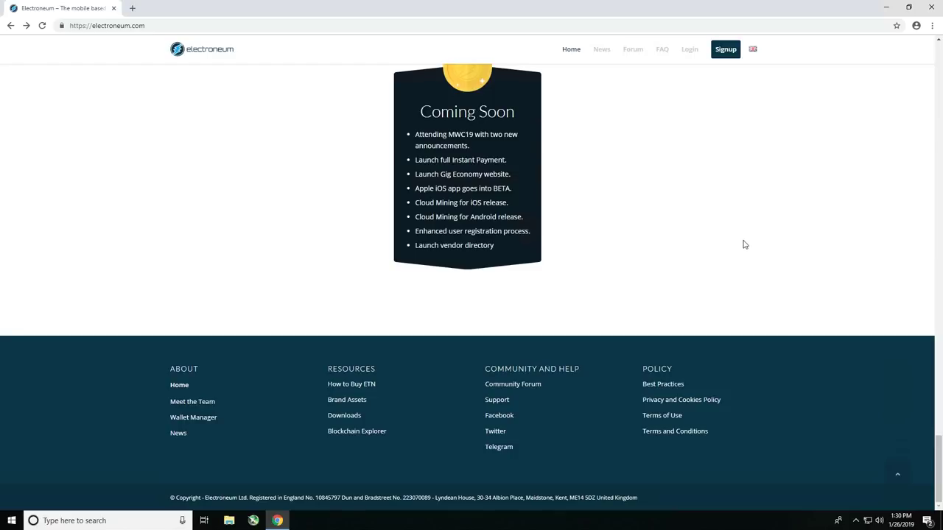
pyautogui.click(352, 417)
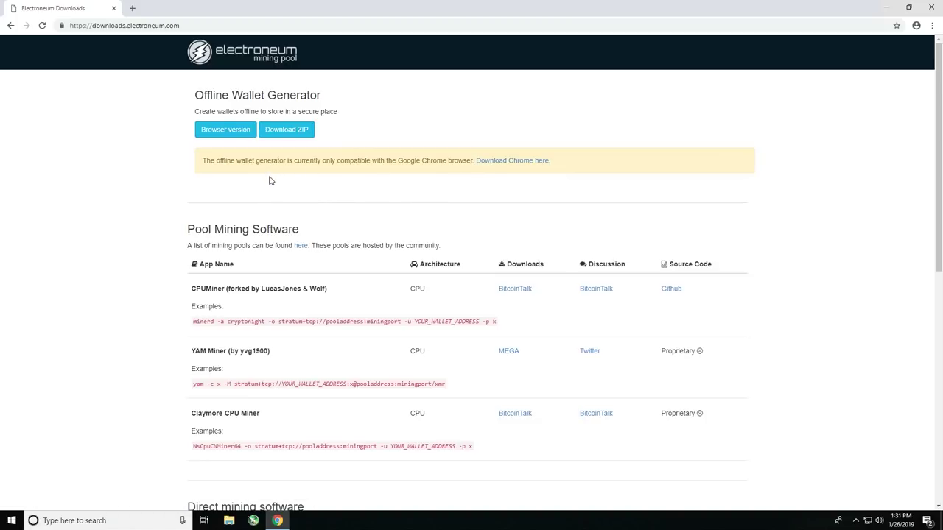
# Step: Download the Offline Wallet Generator ZIP and open the archive in File Explorer, moved toward the centre of the desktop
pyautogui.click(287, 138)
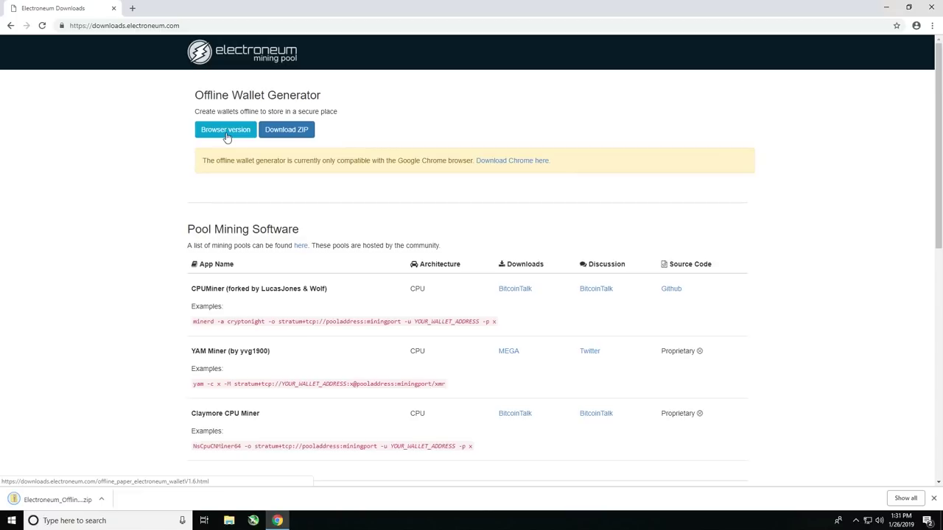
pyautogui.click(295, 139)
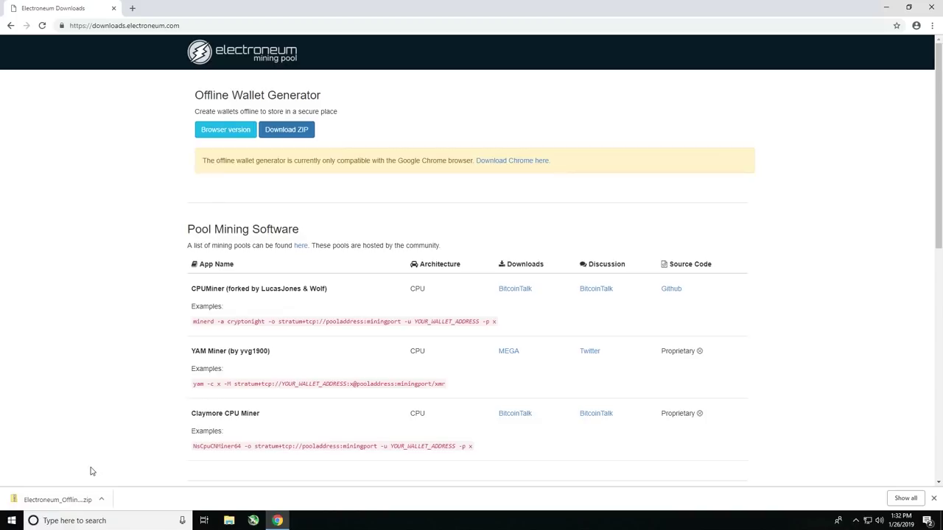
pyautogui.click(57, 500)
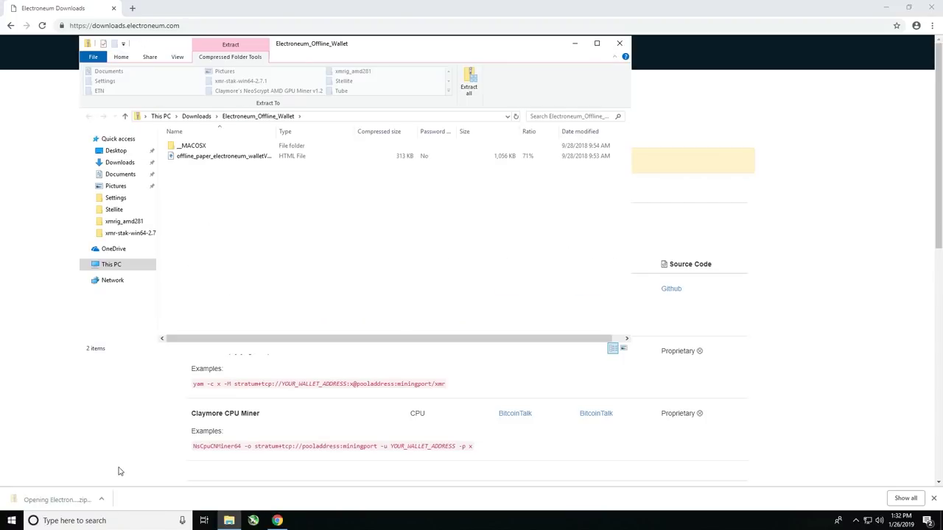
pyautogui.click(887, 7)
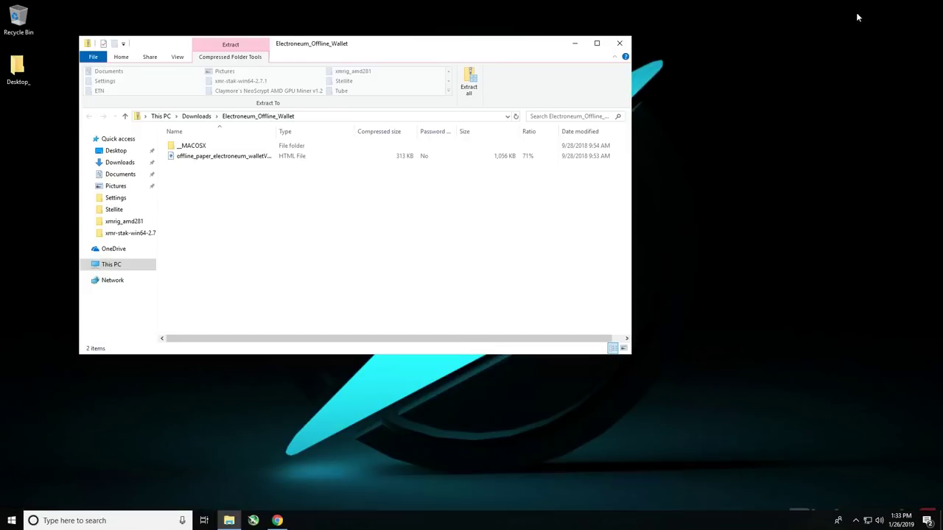
pyautogui.moveTo(517, 48); pyautogui.dragTo(628, 130)
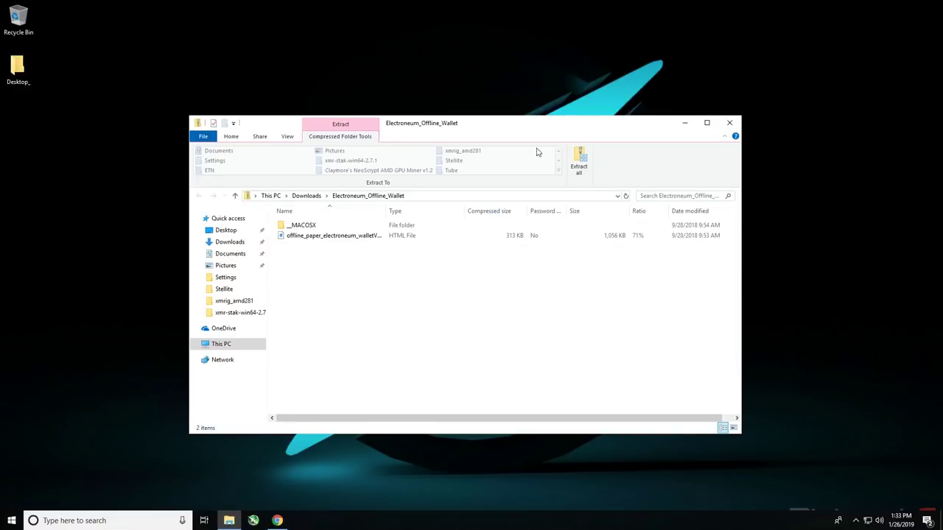
pyautogui.click(376, 225)
pyautogui.click(350, 236)
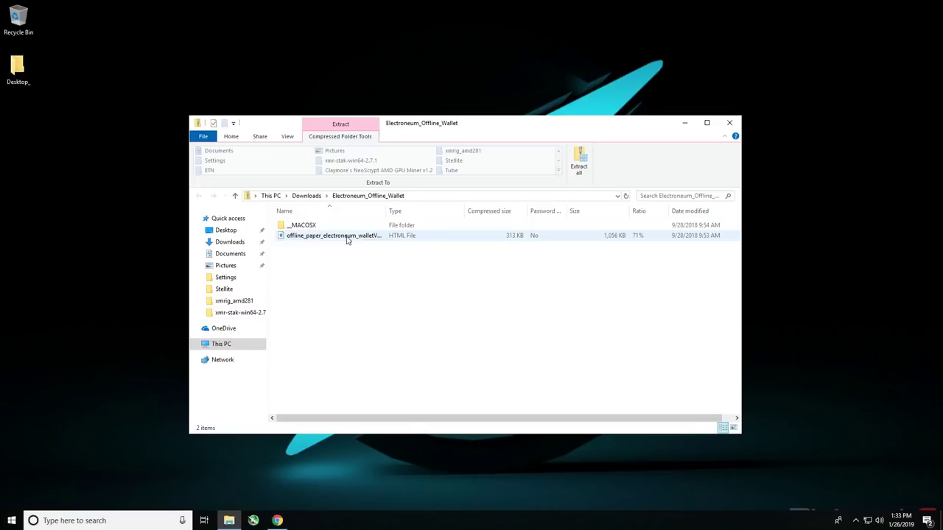
# Step: Create a new folder named ETN on the desktop
pyautogui.rightClick(98, 247)
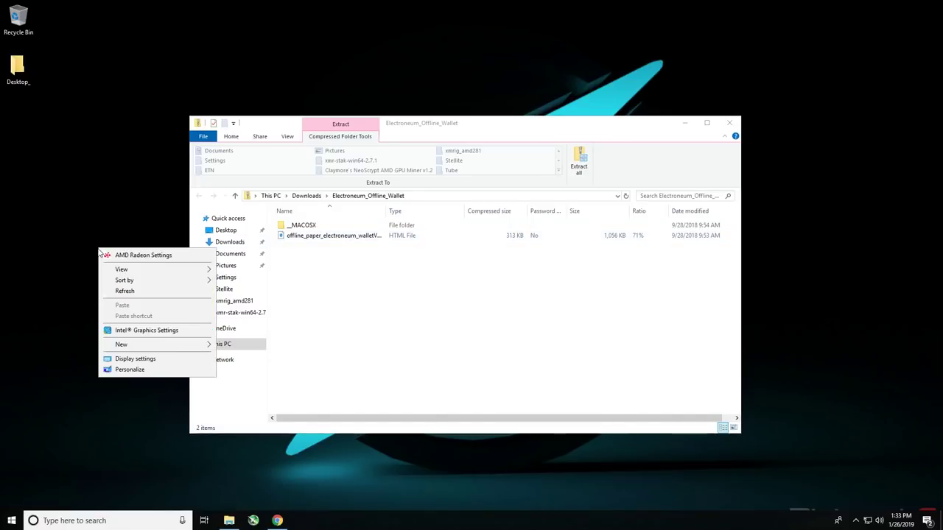
pyautogui.moveTo(211, 349)
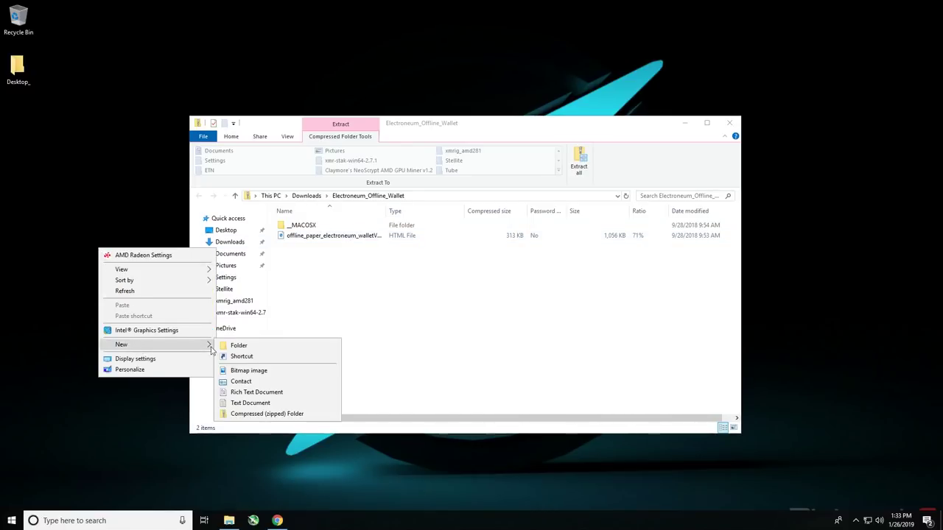
pyautogui.click(247, 350)
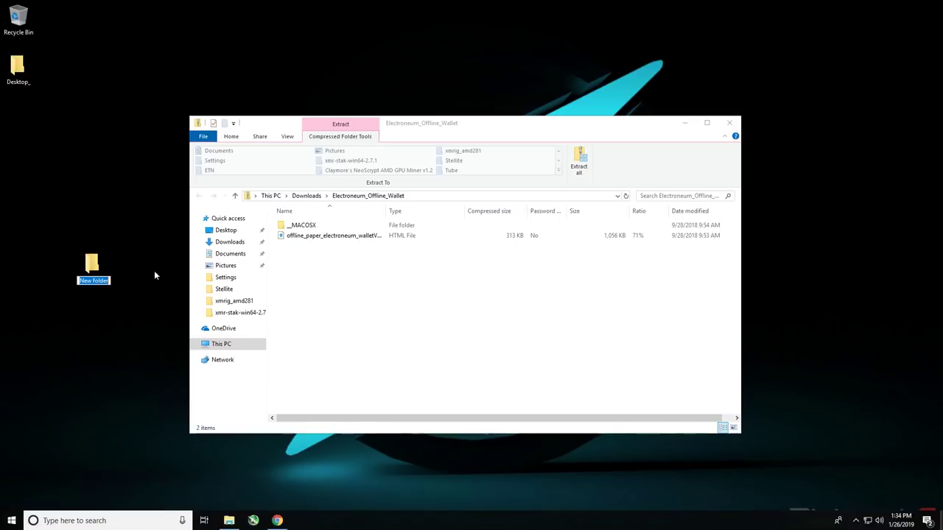
pyautogui.click(108, 281)
pyautogui.moveTo(107, 280); pyautogui.dragTo(11, 281)
pyautogui.write('ETN')
pyautogui.press('Return')
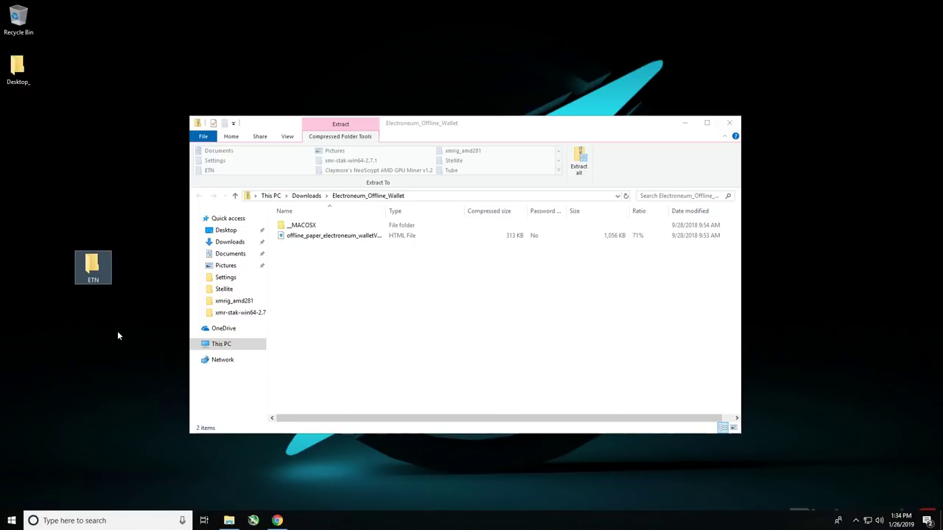
# Step: Open the offline paper wallet HTML file from the archive in Google Chrome
pyautogui.doubleClick(331, 237)
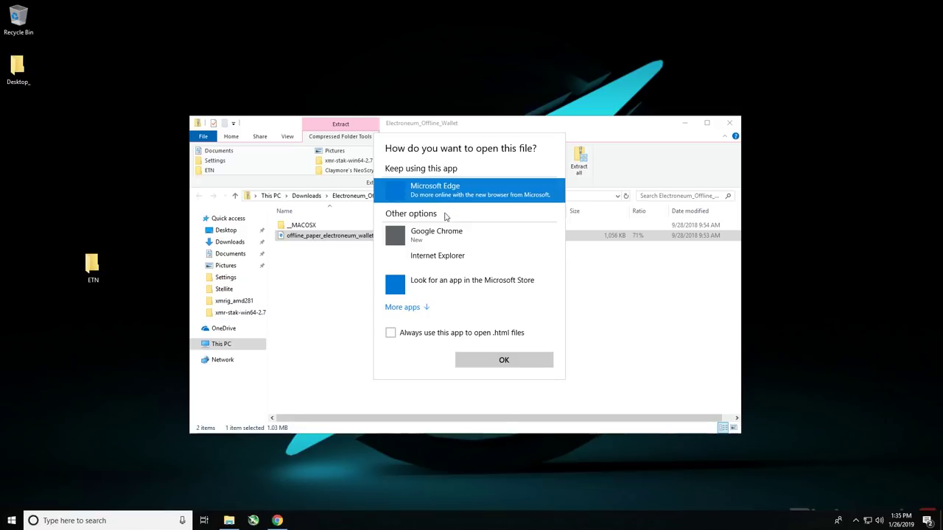
pyautogui.click(439, 237)
pyautogui.click(439, 237)
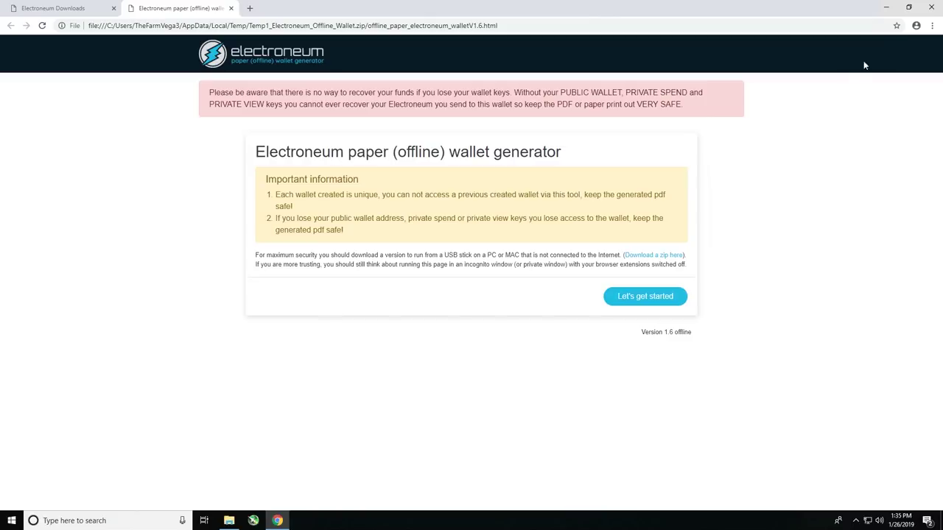
# Step: Copy the offline paper wallet HTML file from the archive into the desktop ETN folder and clear both folder windows off the screen
pyautogui.click(888, 10)
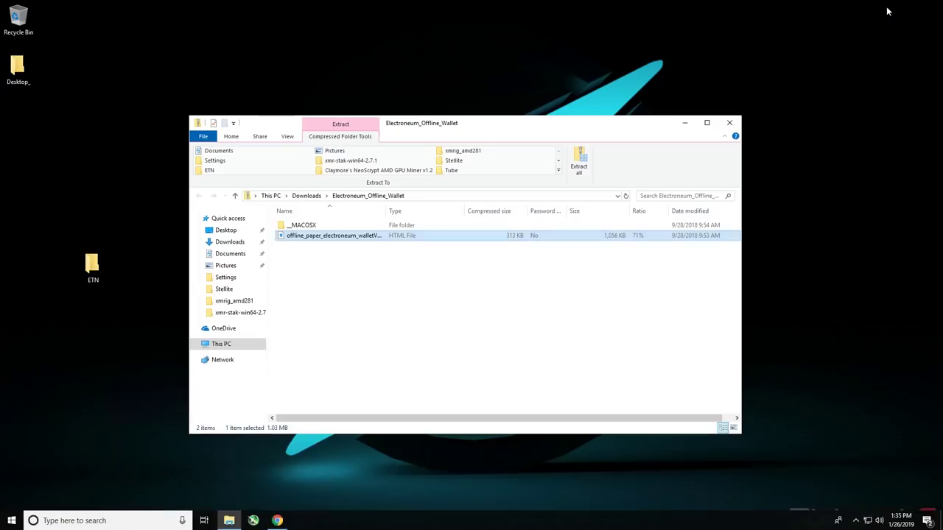
pyautogui.rightClick(305, 237)
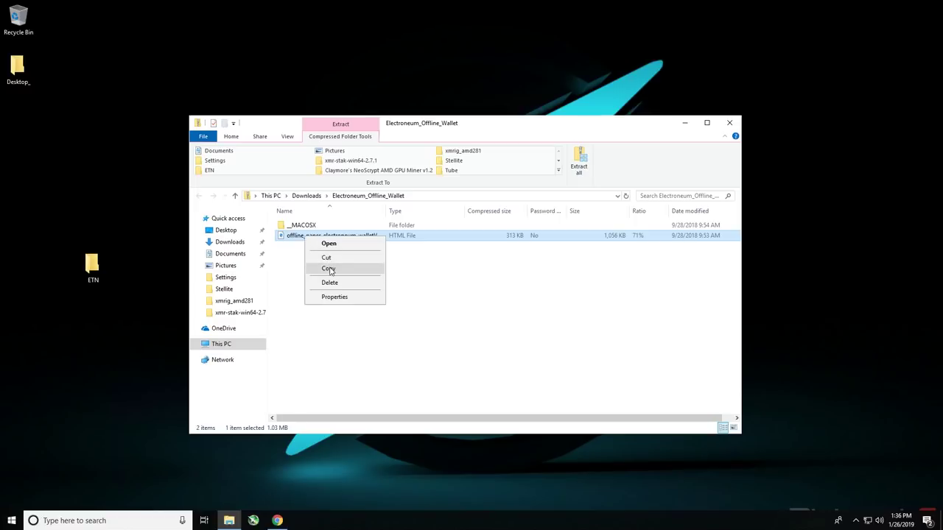
pyautogui.click(329, 269)
pyautogui.click(100, 268)
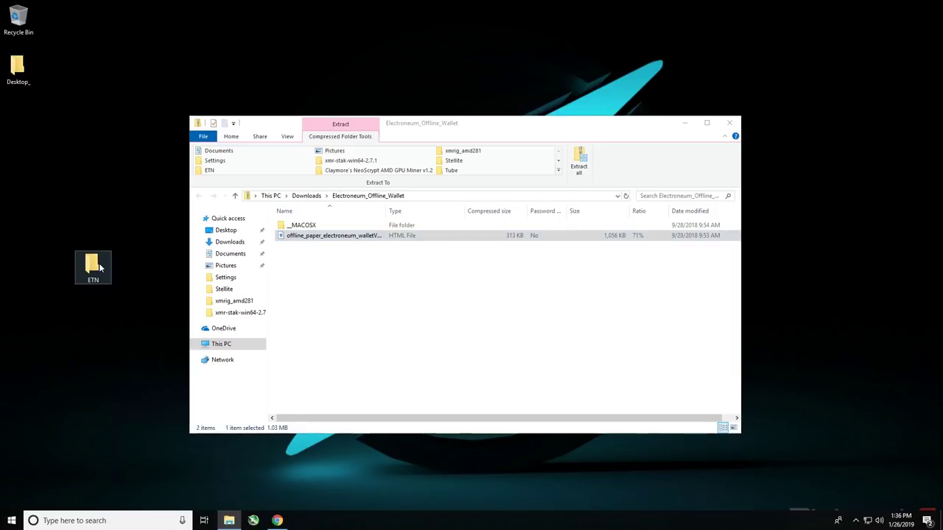
pyautogui.click(100, 269)
pyautogui.doubleClick(100, 268)
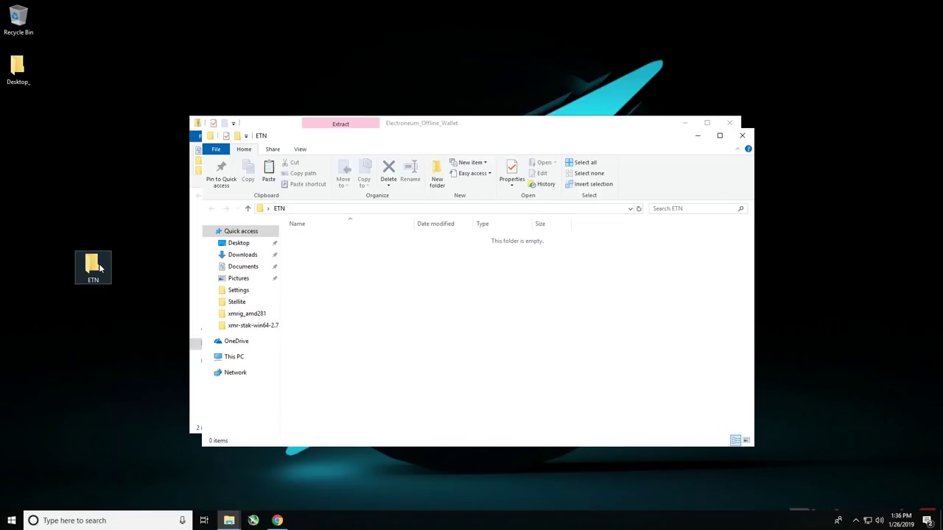
pyautogui.rightClick(366, 278)
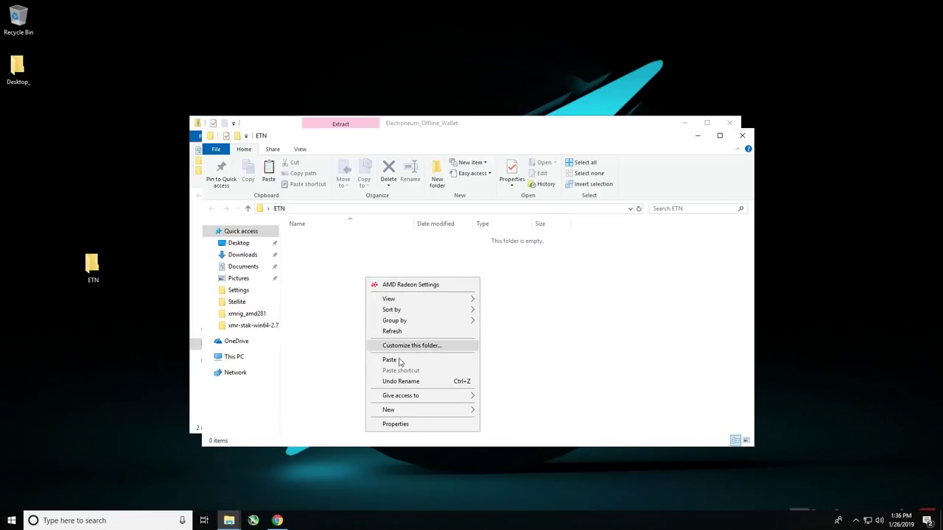
pyautogui.click(412, 360)
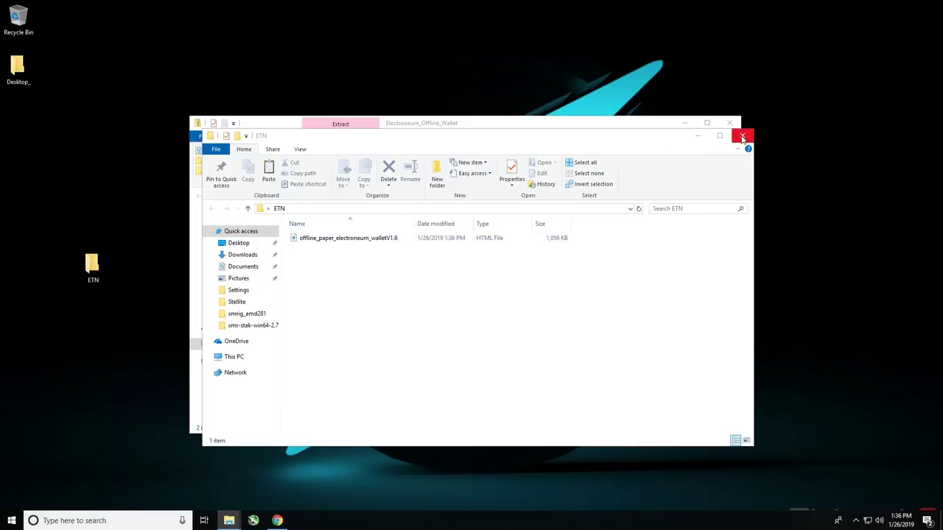
pyautogui.click(700, 139)
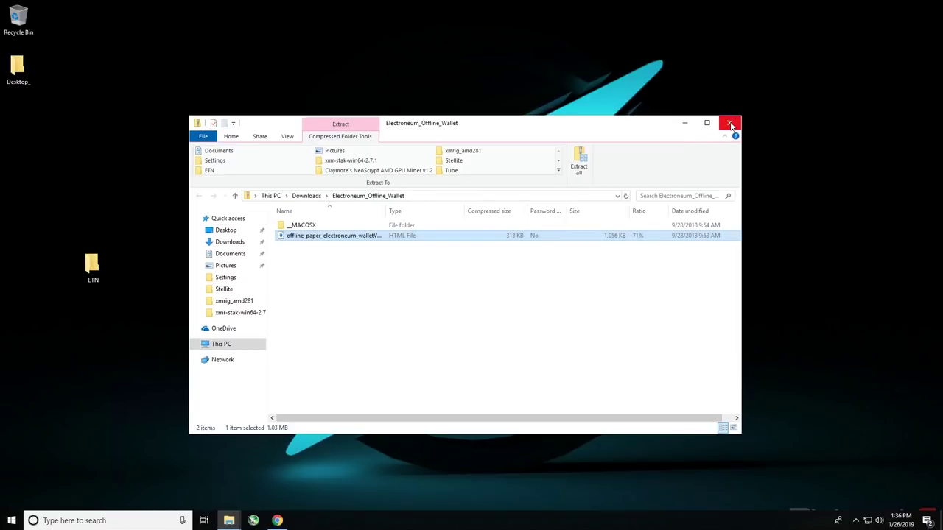
pyautogui.click(730, 125)
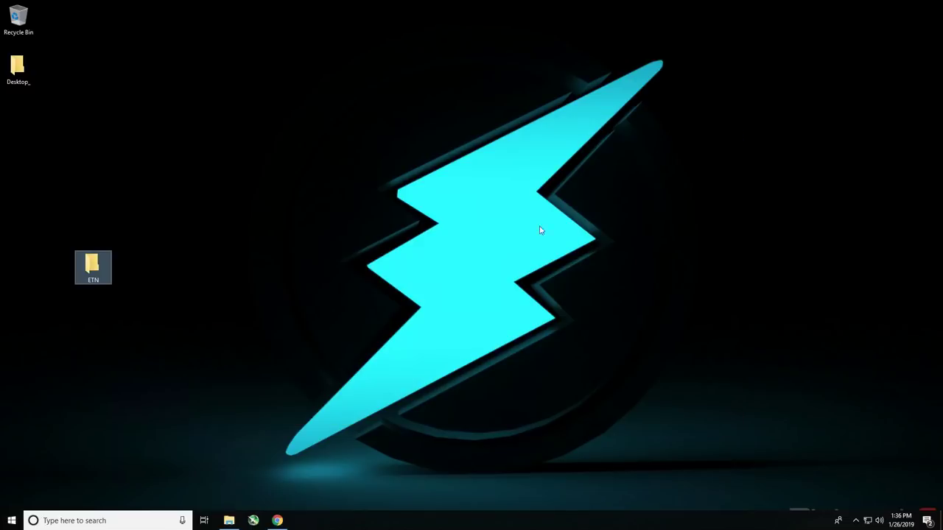
# Step: Examine the network settings and the actions available for the Ethernet adapter in Network Connections, and close that window
pyautogui.click(277, 521)
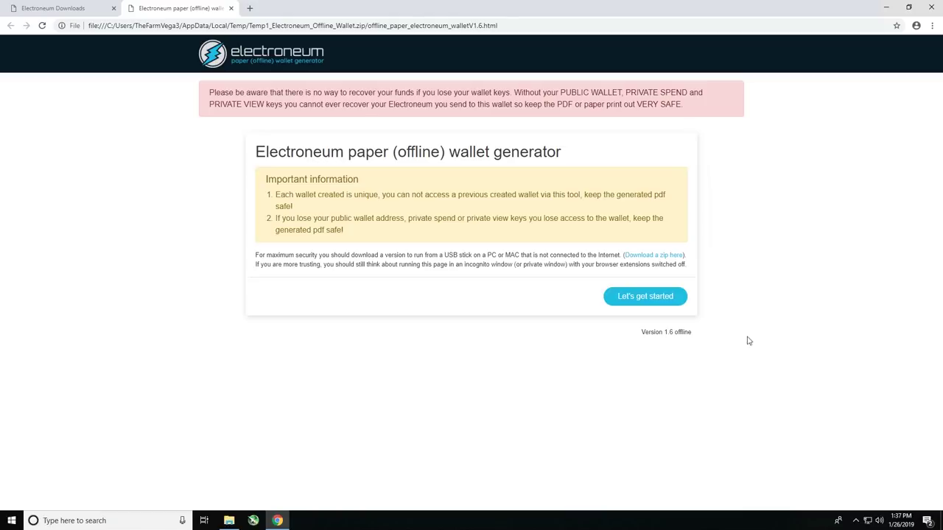
pyautogui.click(867, 522)
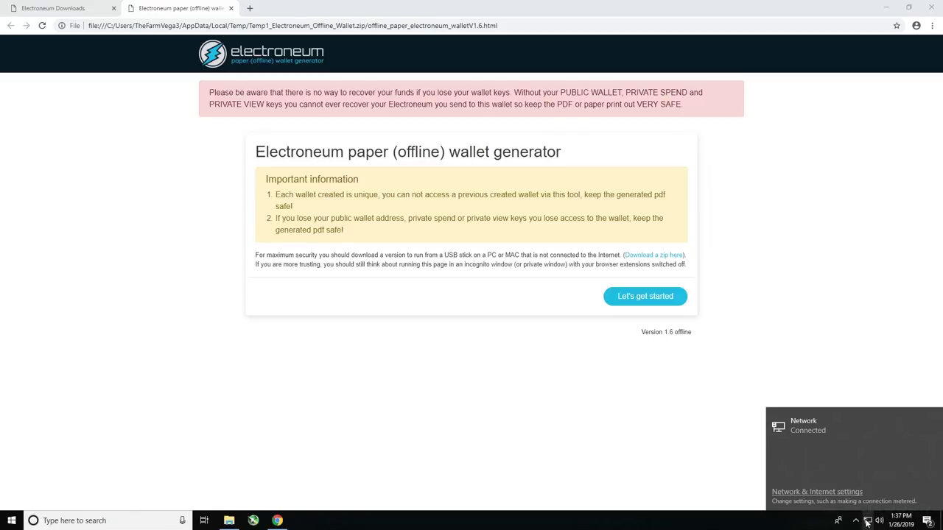
pyautogui.click(818, 492)
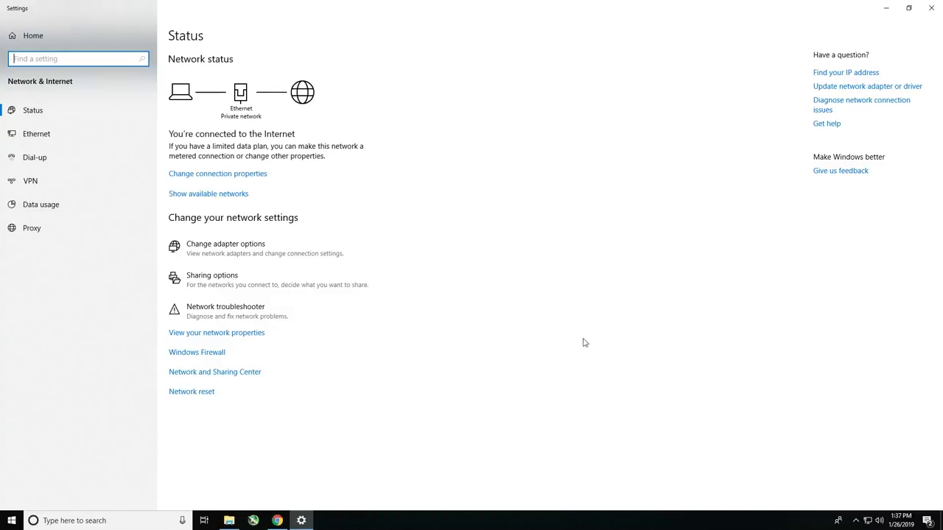
pyautogui.click(254, 174)
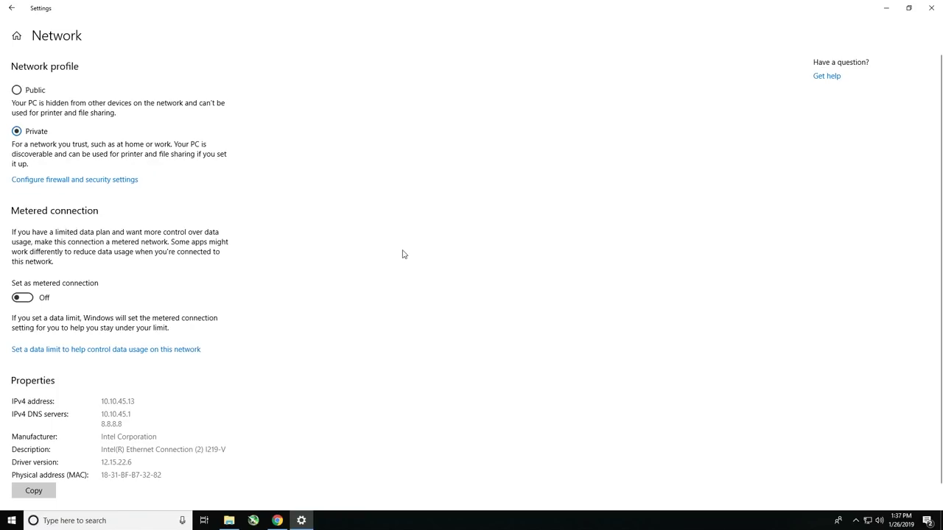
pyautogui.click(10, 9)
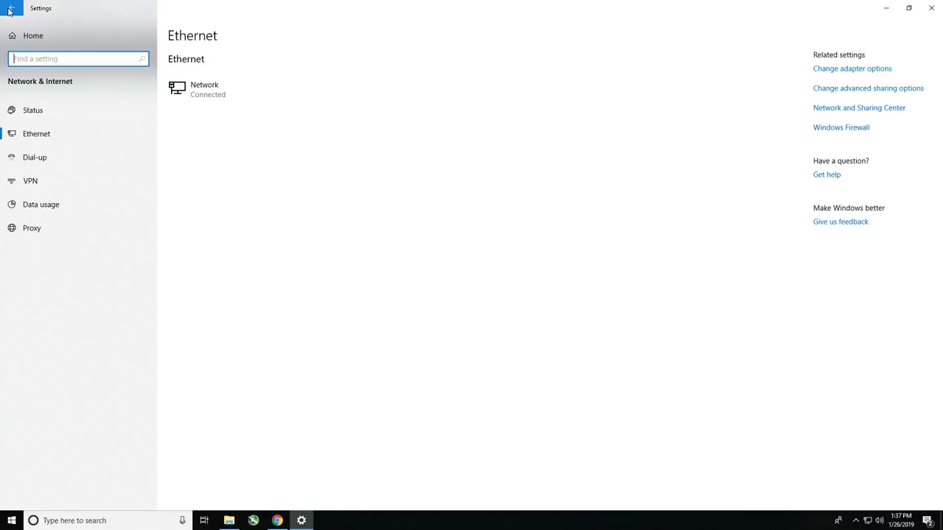
pyautogui.click(827, 131)
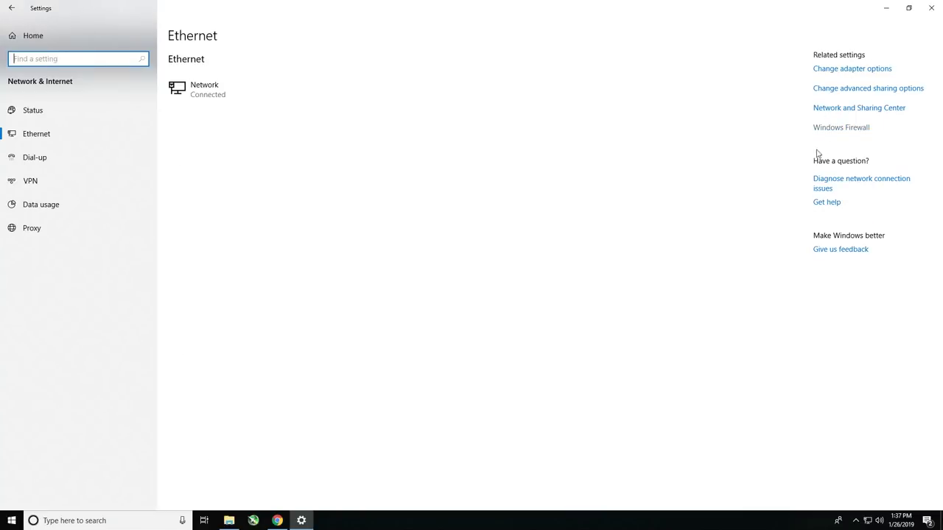
pyautogui.click(850, 68)
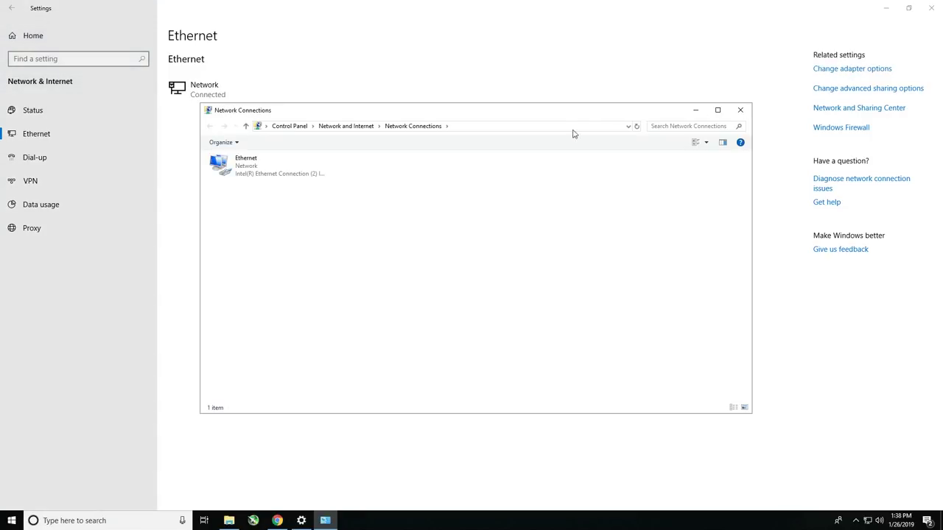
pyautogui.rightClick(232, 163)
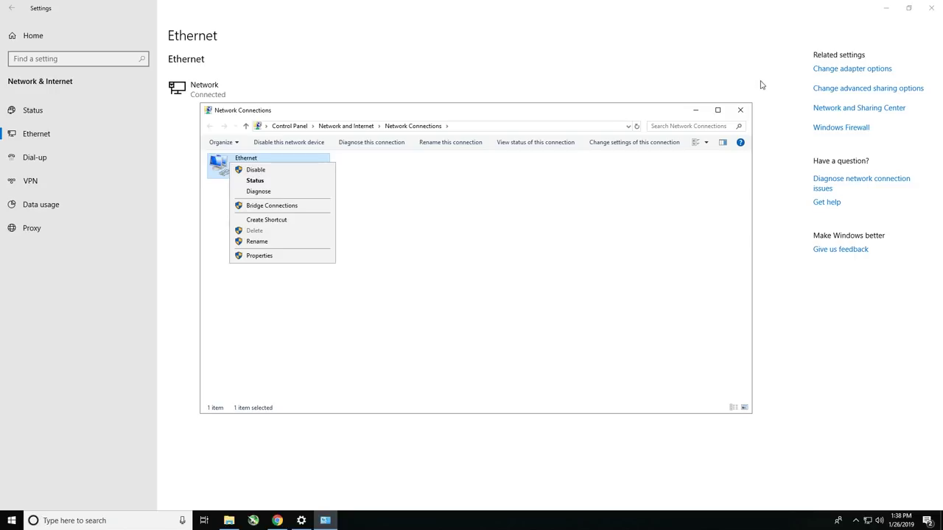
pyautogui.click(741, 110)
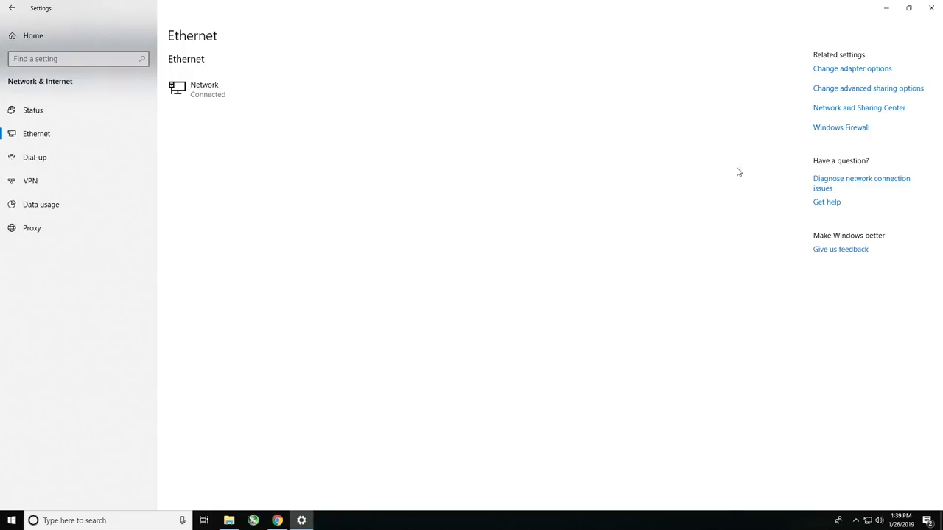
# Step: Return to the paper wallet generator in Chrome and generate a new Electroneum wallet
pyautogui.click(888, 8)
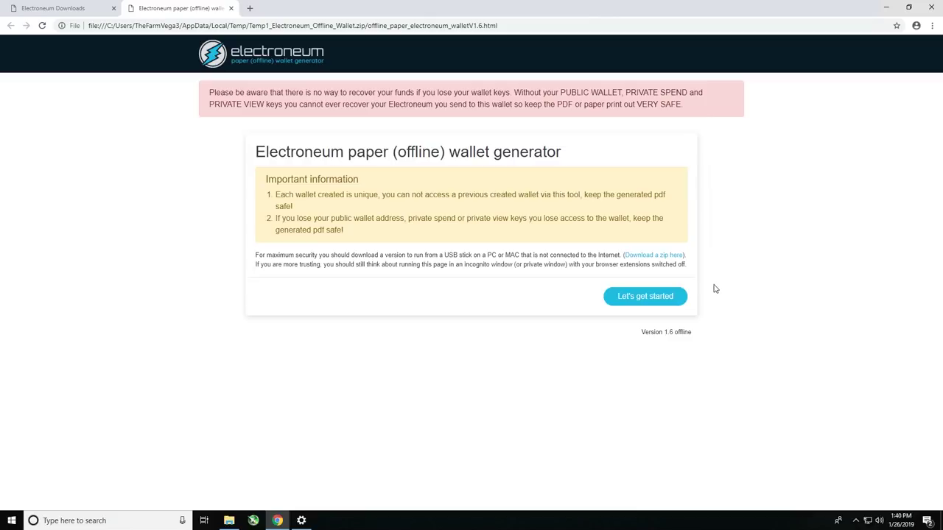
pyautogui.click(645, 297)
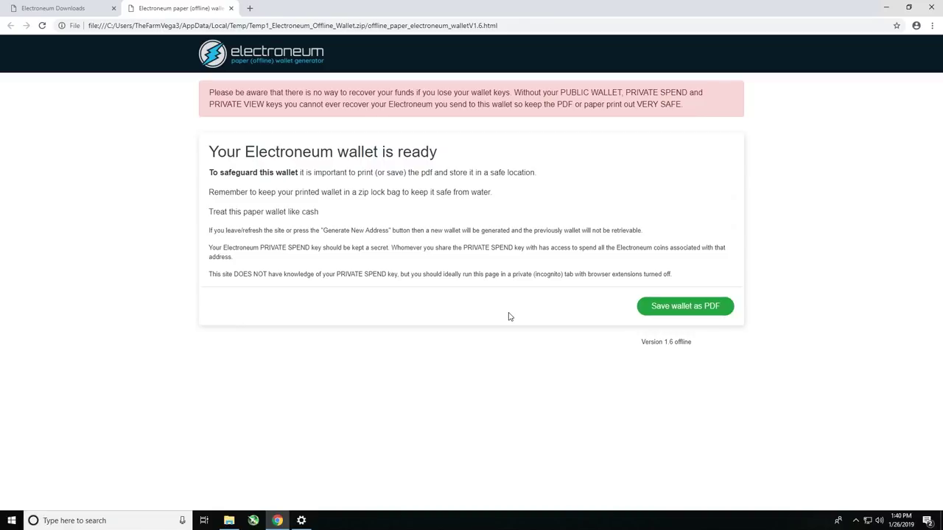
# Step: Save the generated Electroneum wallet as a PDF and open the downloaded file
pyautogui.hotkey('ctrl', 'l')
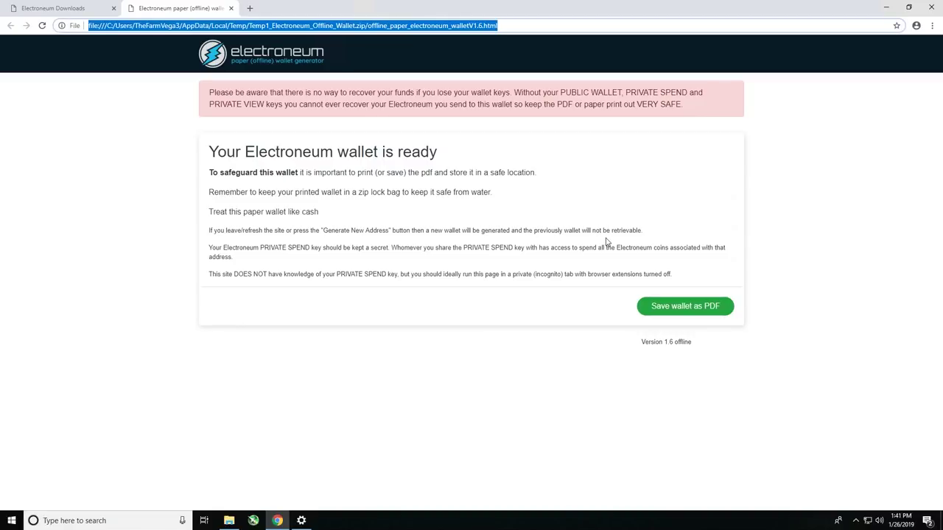
pyautogui.click(675, 311)
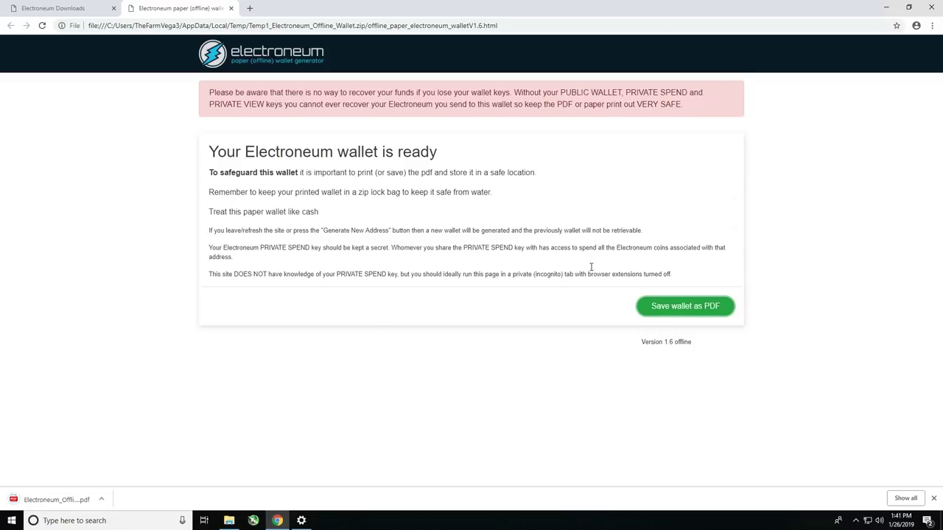
pyautogui.click(81, 500)
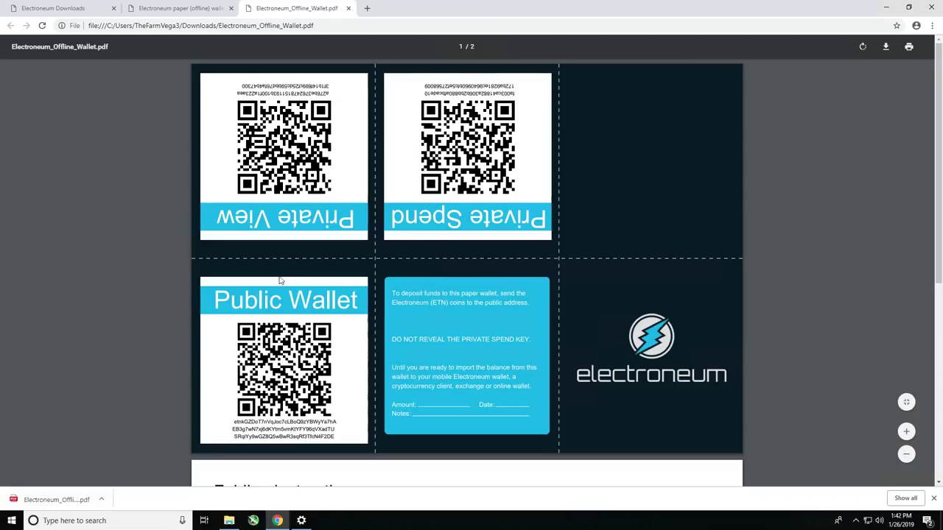
# Step: Copy the Electroneum_Offline_Wallet PDF from the Downloads folder into the desktop ETN folder
pyautogui.click(229, 521)
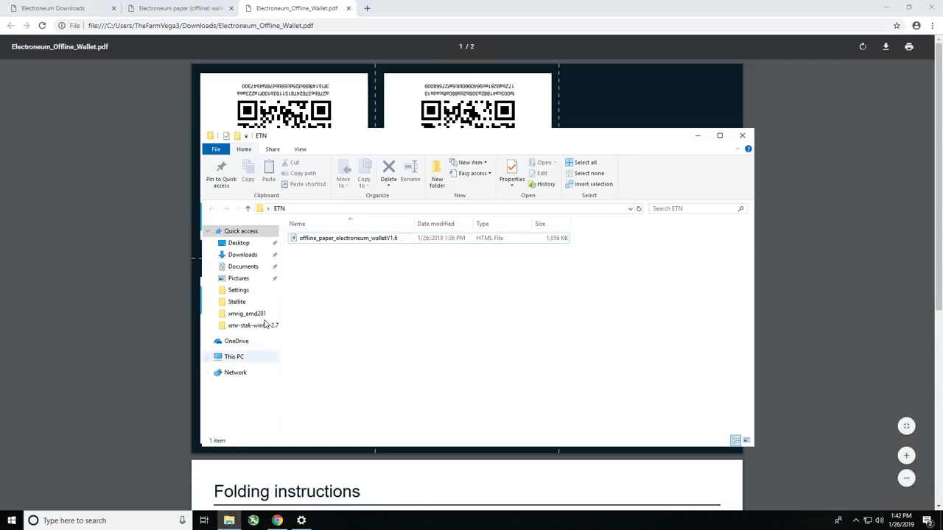
pyautogui.click(254, 256)
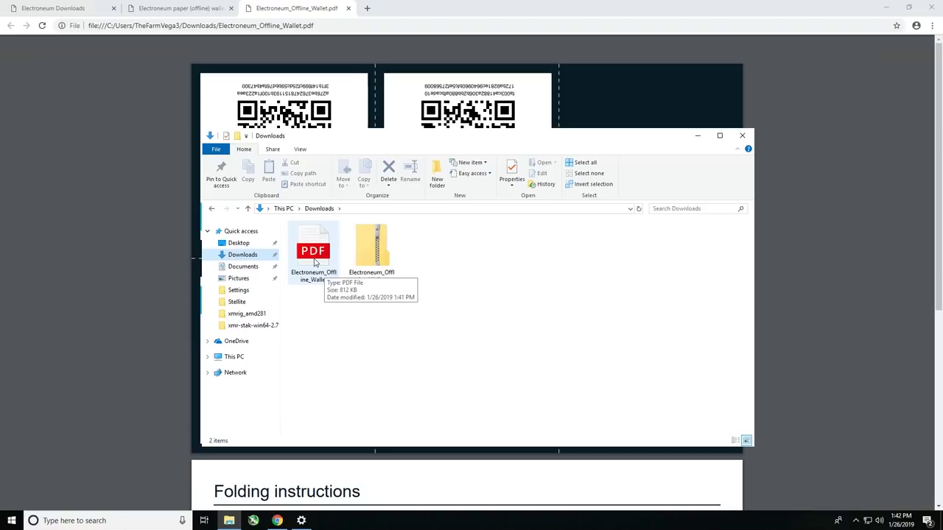
pyautogui.rightClick(314, 260)
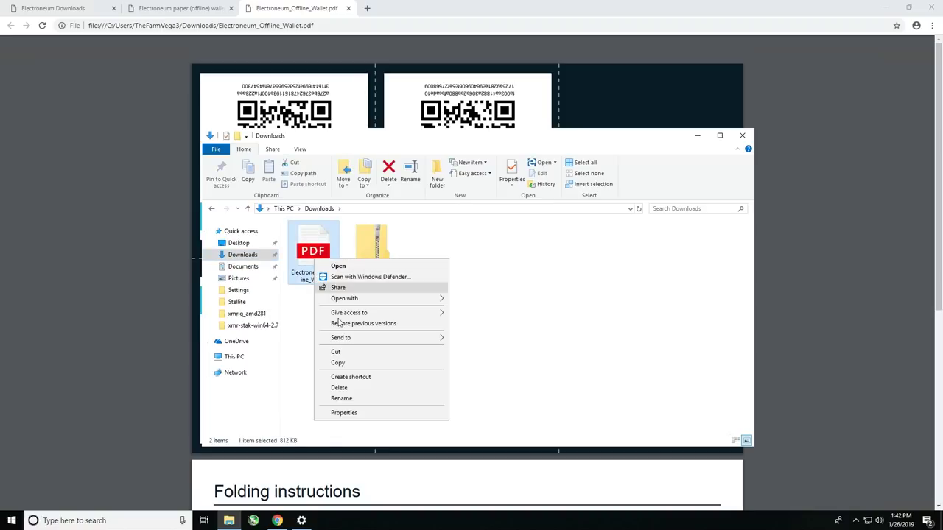
pyautogui.click(337, 362)
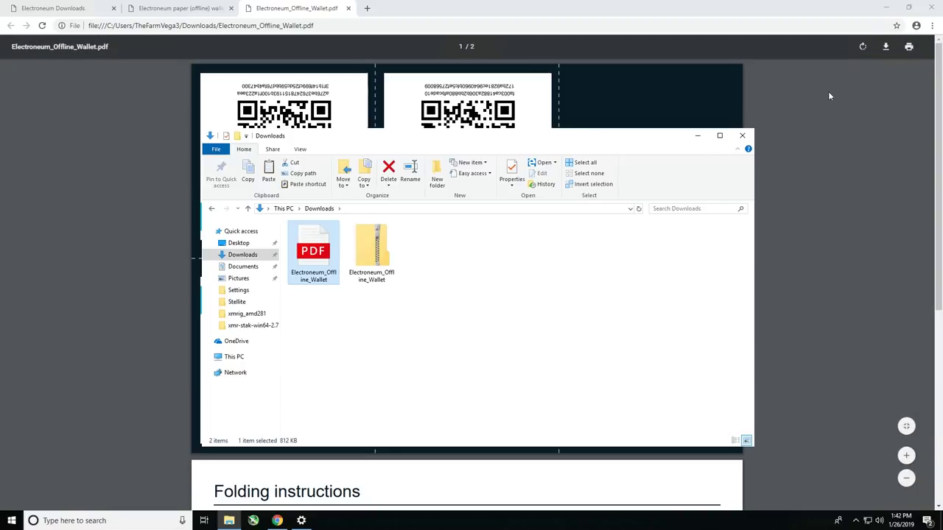
pyautogui.click(877, 9)
pyautogui.press('super+Down')
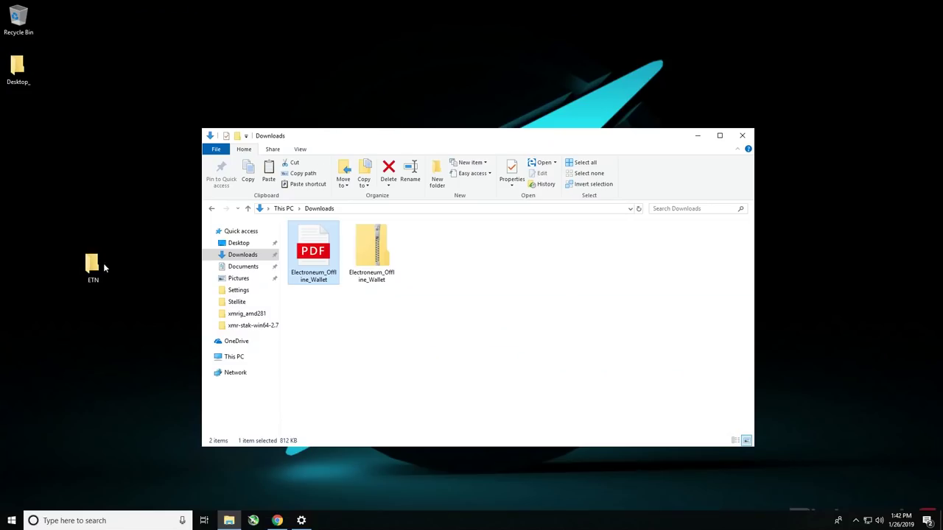
pyautogui.doubleClick(93, 267)
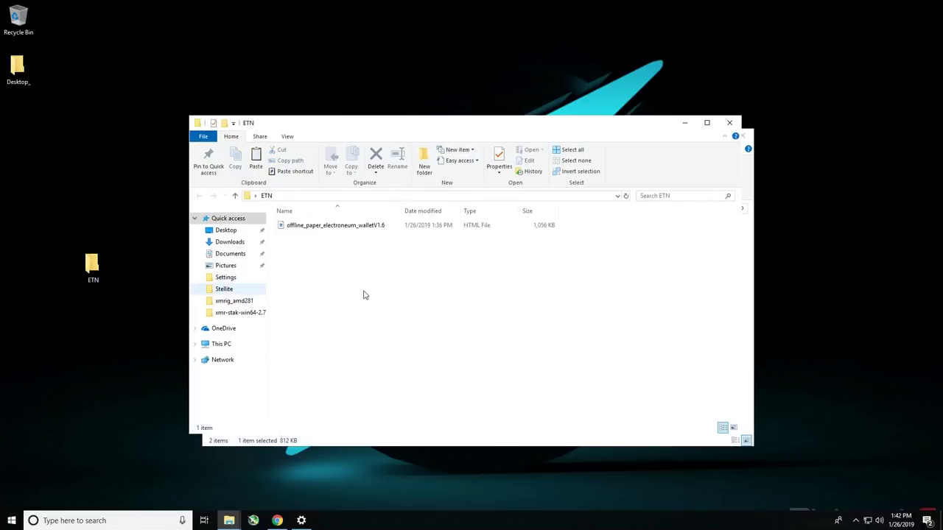
pyautogui.rightClick(363, 292)
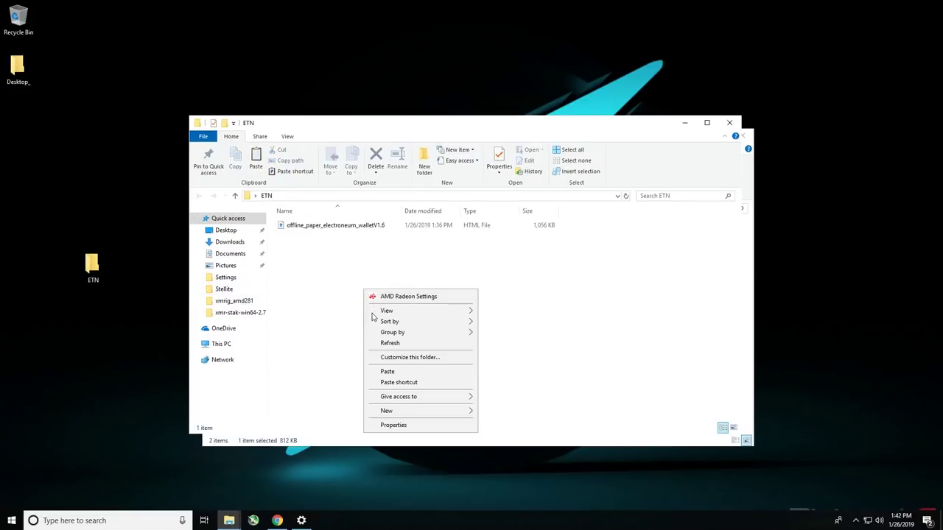
pyautogui.click(391, 372)
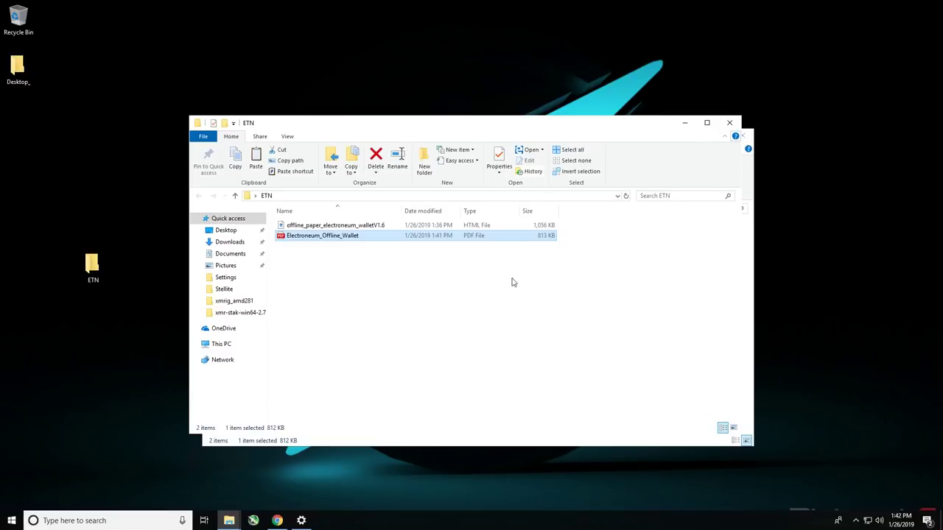
# Step: Switch to Chrome, clear browsing history, download history, cookies and cached files for all time, and close the browser, leaving the wallet page
pyautogui.click(277, 521)
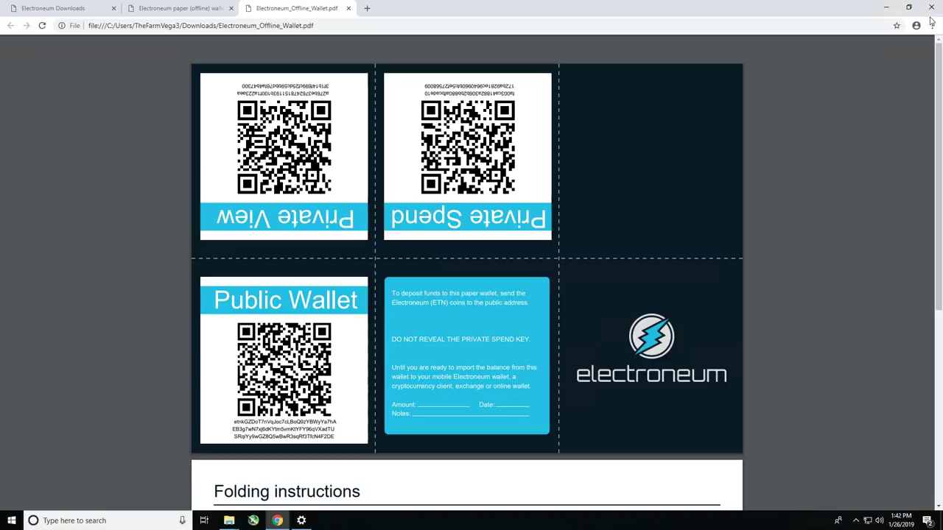
pyautogui.click(930, 26)
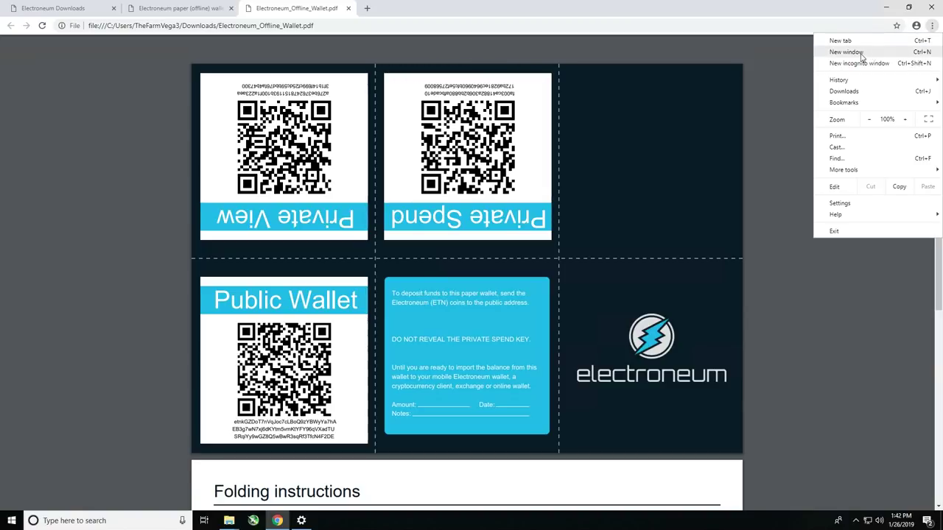
pyautogui.moveTo(876, 81)
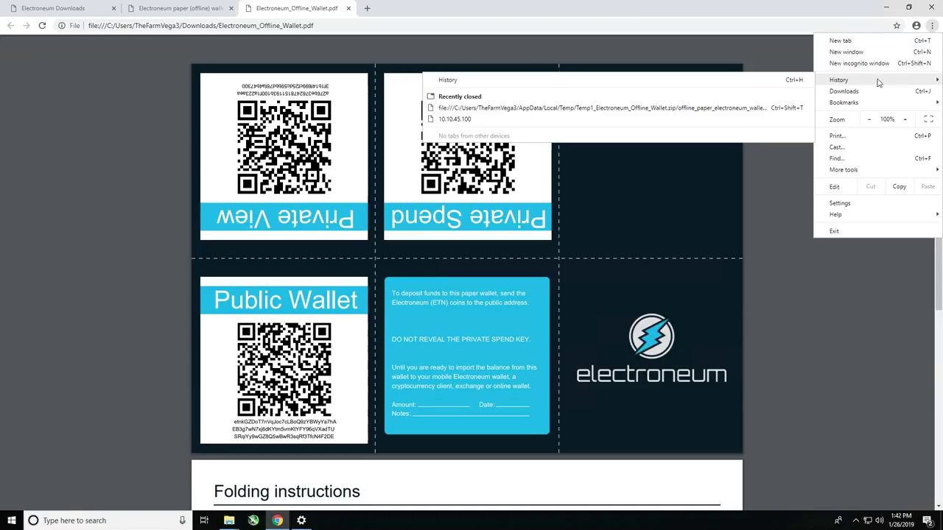
pyautogui.click(793, 81)
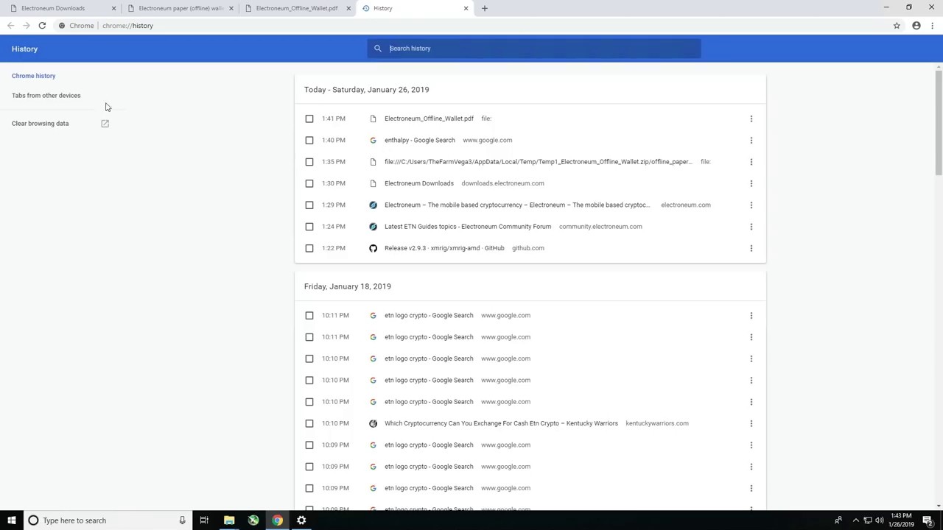
pyautogui.click(43, 125)
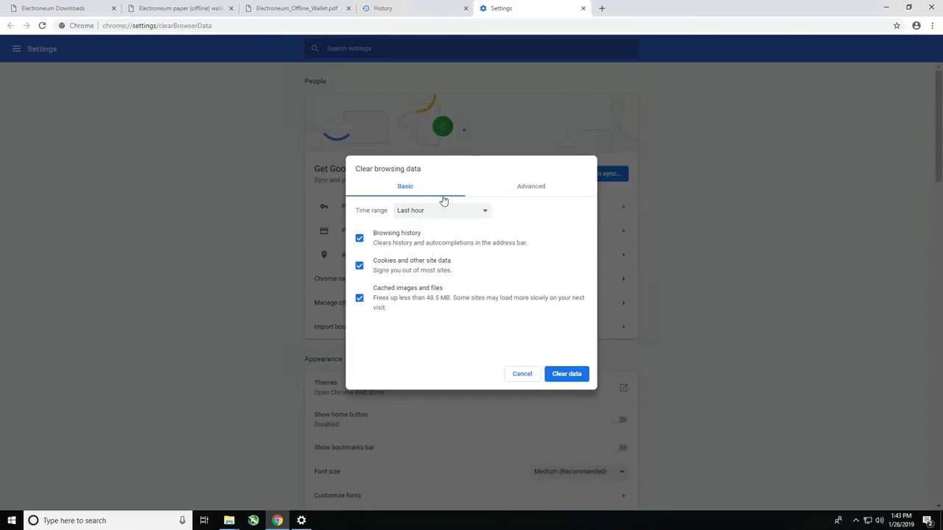
pyautogui.click(536, 187)
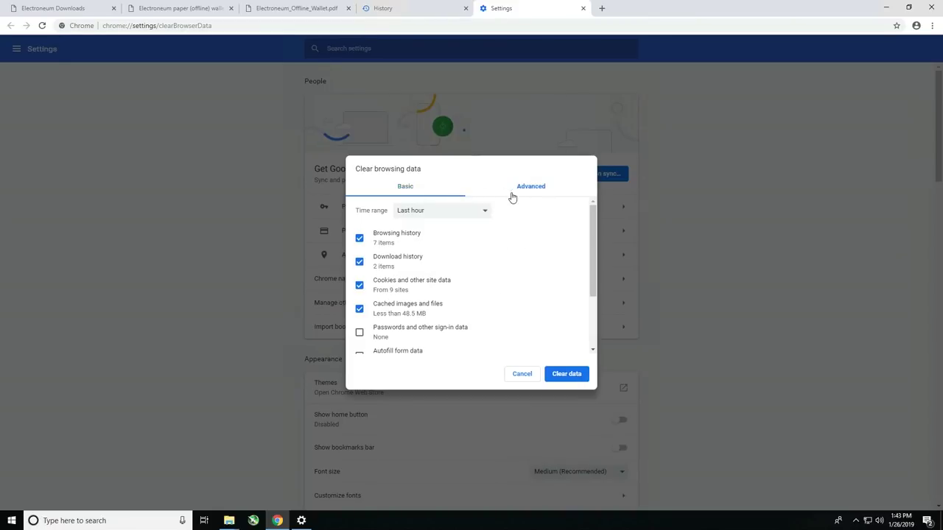
pyautogui.click(475, 210)
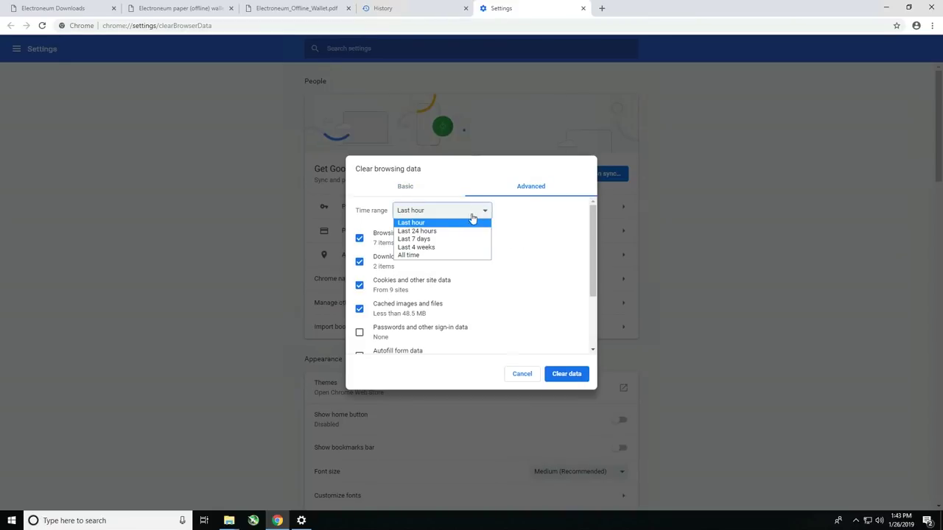
pyautogui.click(418, 255)
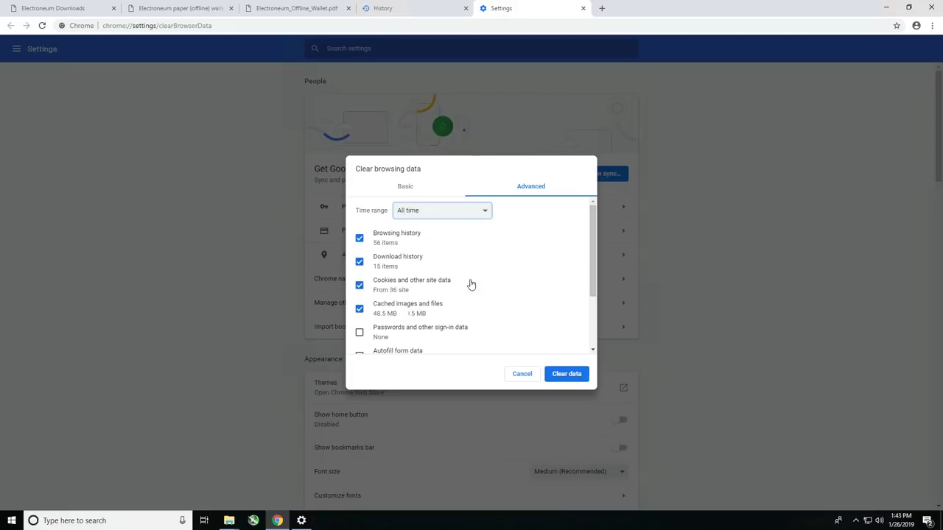
pyautogui.click(566, 374)
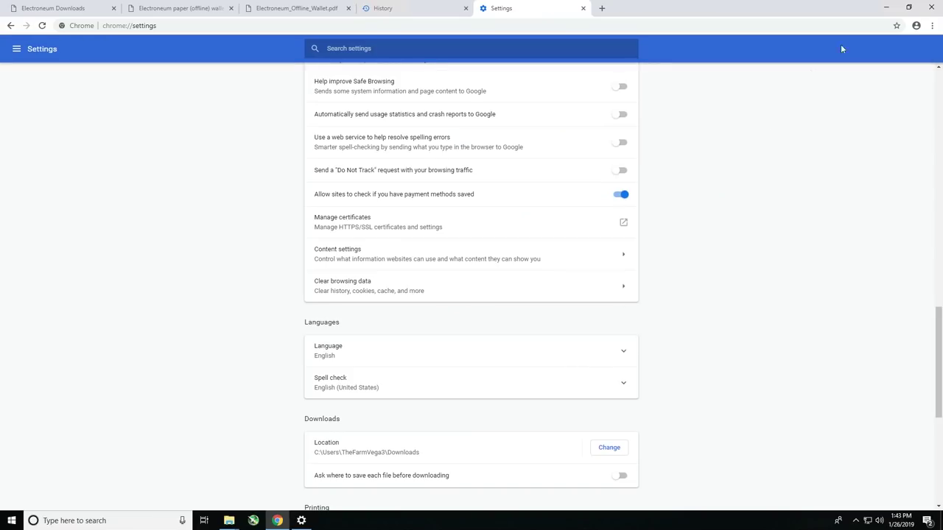
pyautogui.click(931, 6)
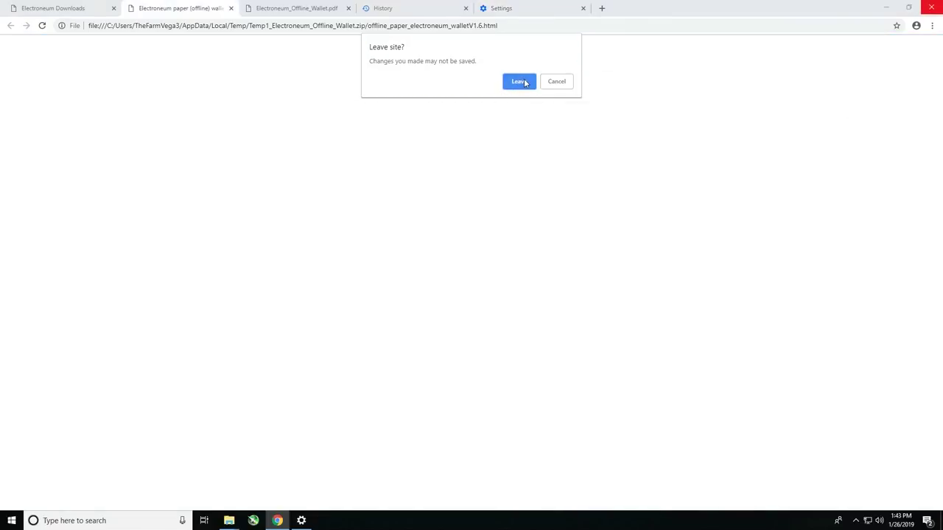
pyautogui.click(520, 81)
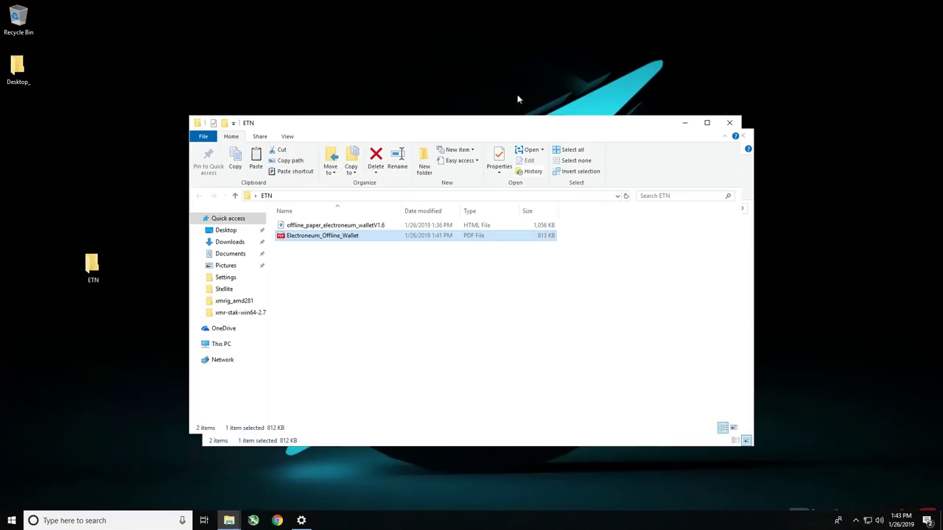
# Step: Check the copies in the ETN folder, minimize it, and delete the Electroneum_Offline_Wallet PDF and zip archive from Downloads
pyautogui.moveTo(461, 127); pyautogui.dragTo(634, 148)
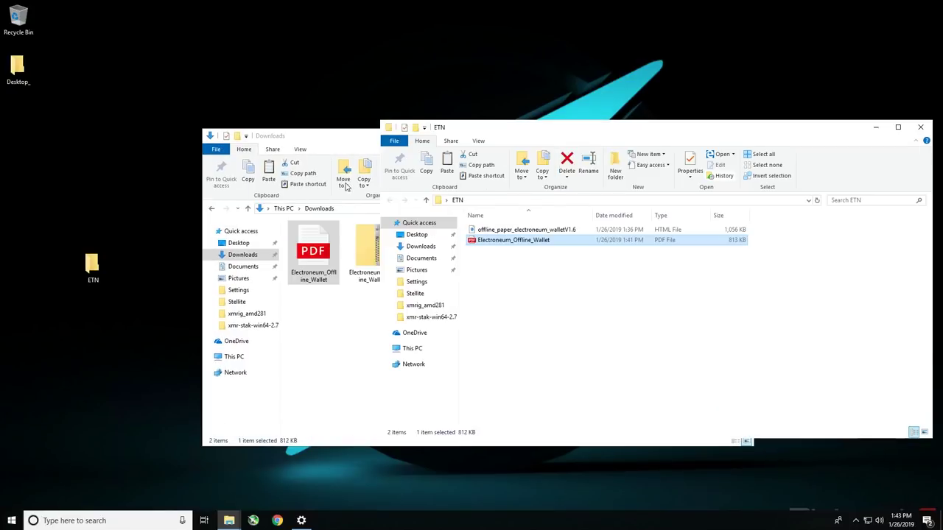
pyautogui.click(315, 310)
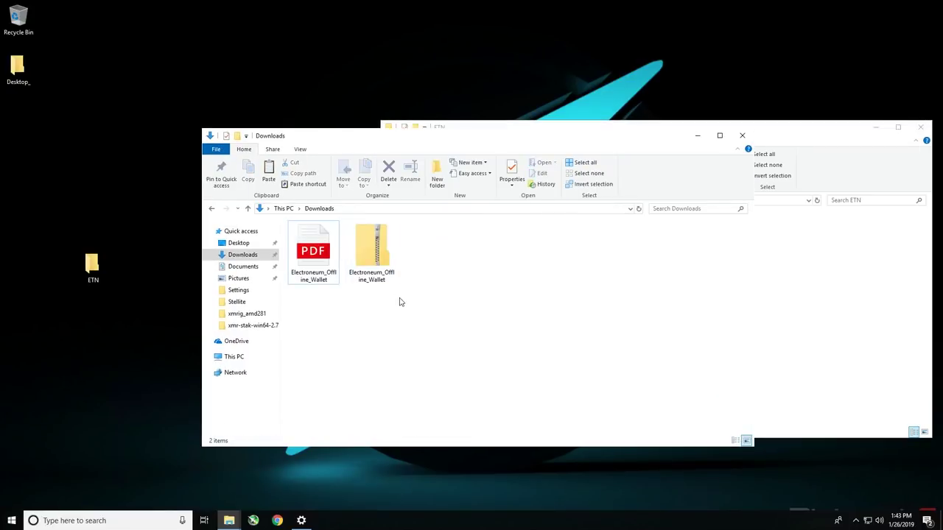
pyautogui.moveTo(385, 291); pyautogui.dragTo(322, 250)
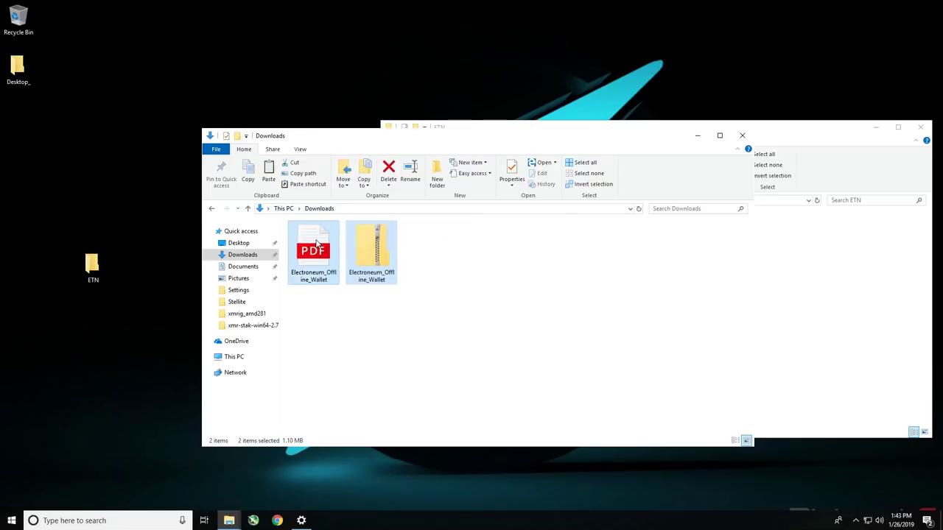
pyautogui.rightClick(320, 247)
pyautogui.moveTo(330, 283)
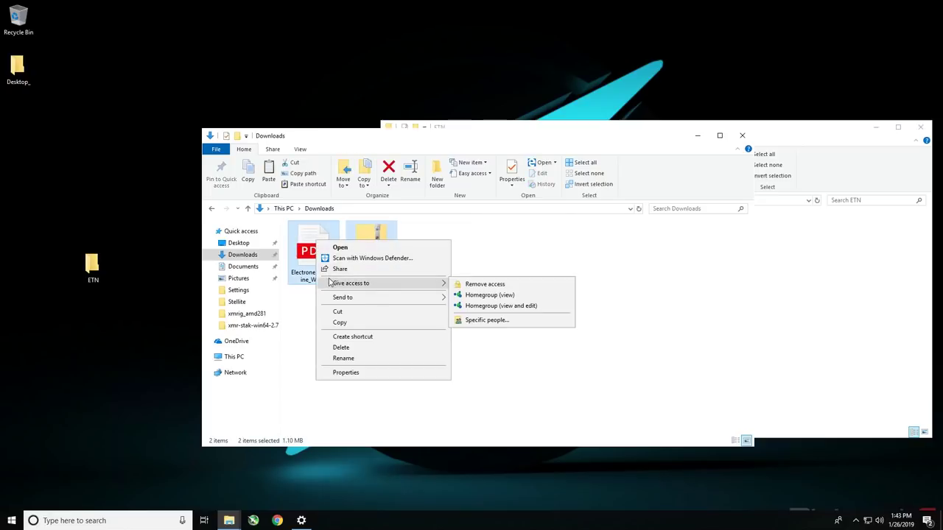
pyautogui.click(879, 129)
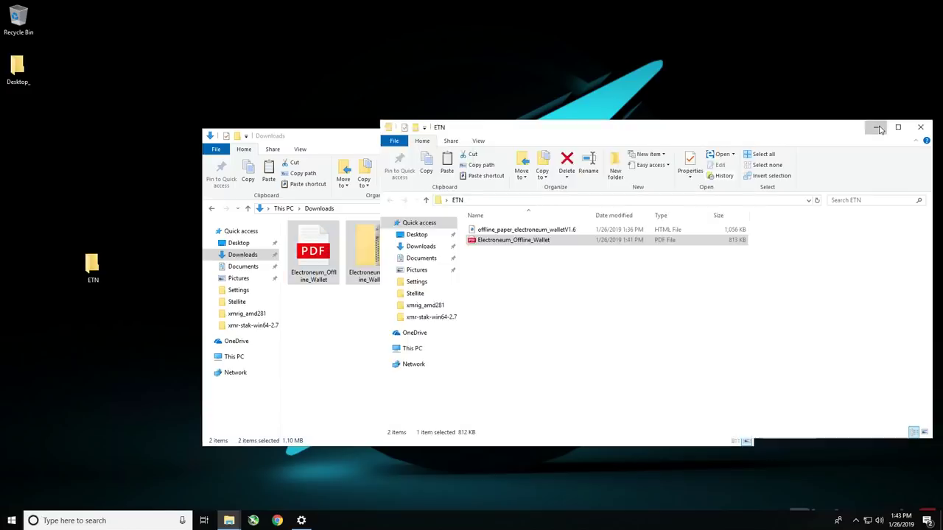
pyautogui.click(877, 128)
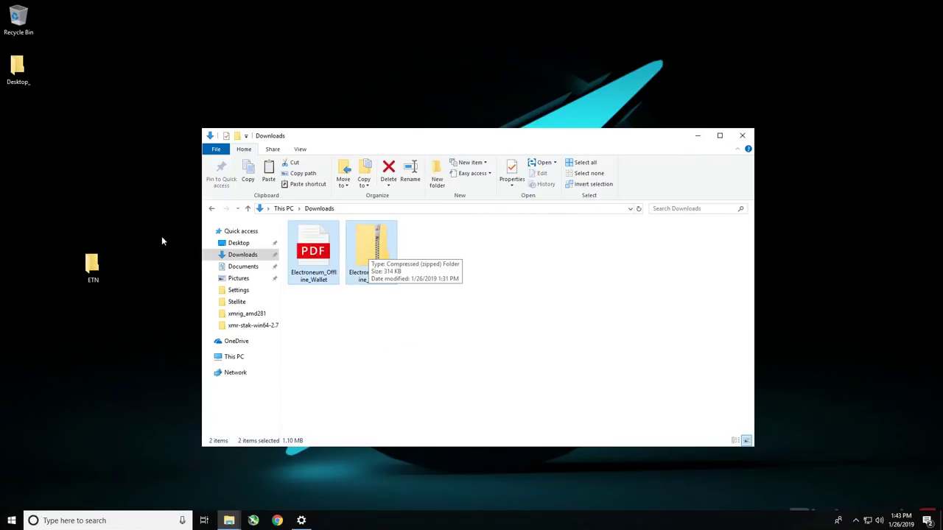
pyautogui.click(88, 264)
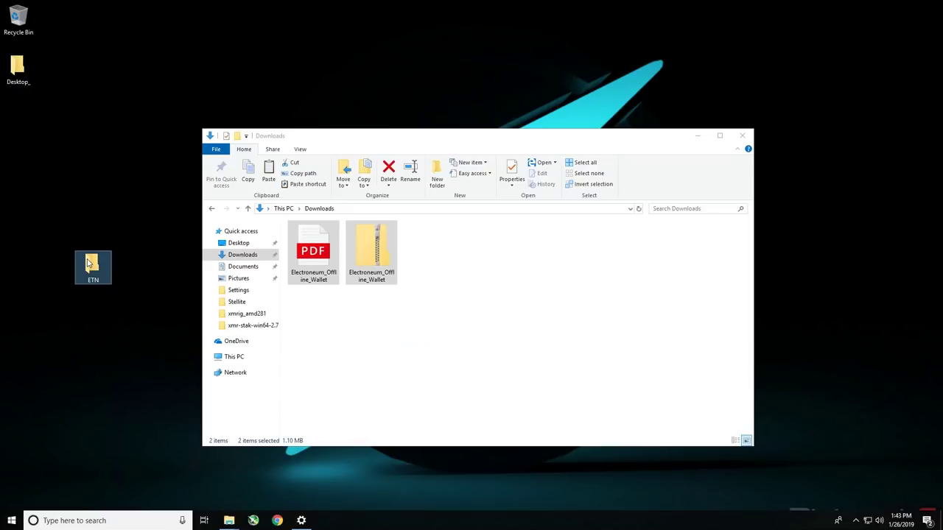
pyautogui.doubleClick(89, 264)
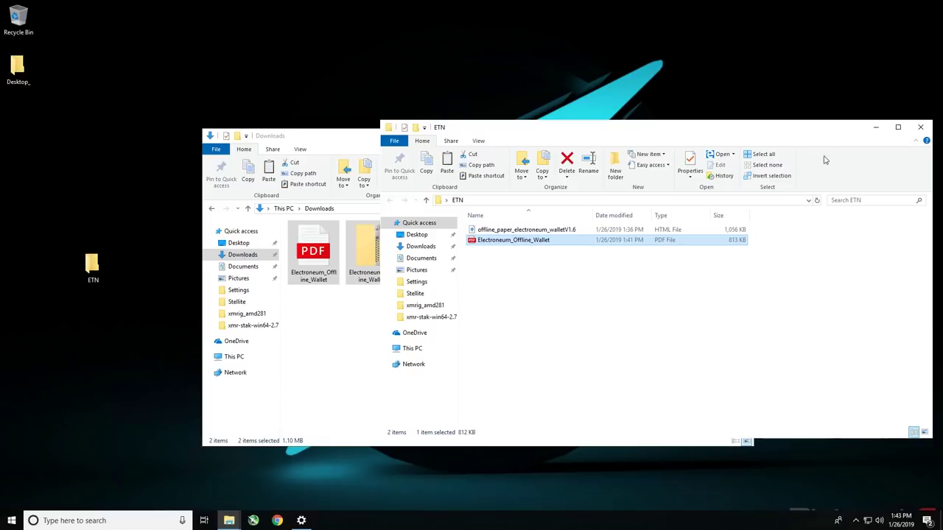
pyautogui.click(876, 129)
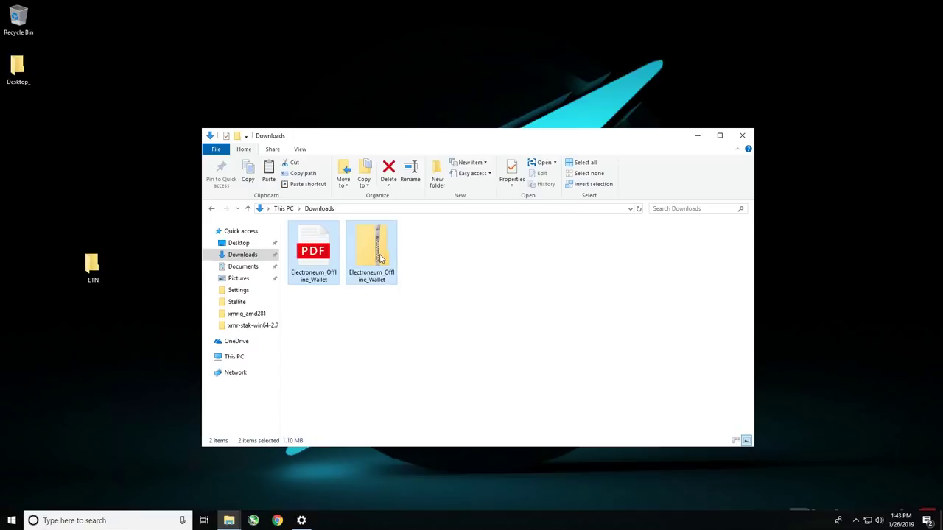
pyautogui.rightClick(380, 256)
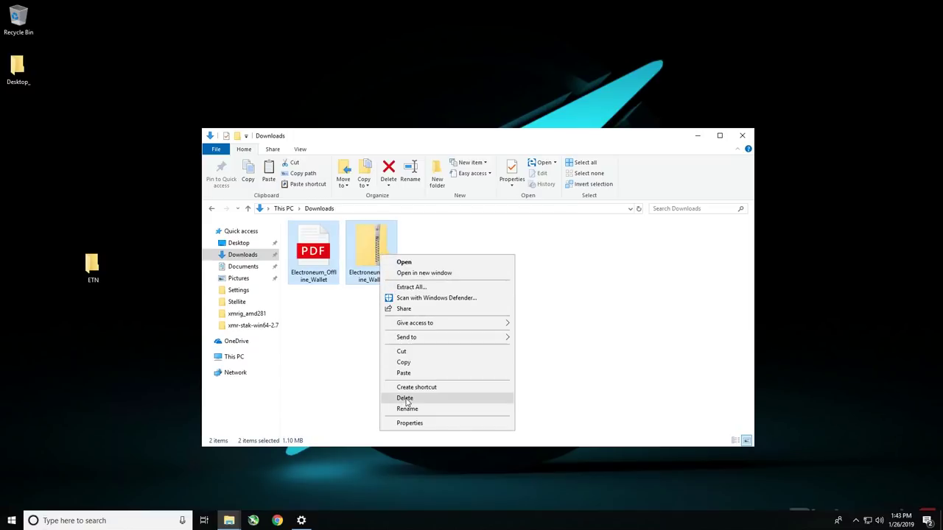
pyautogui.click(406, 399)
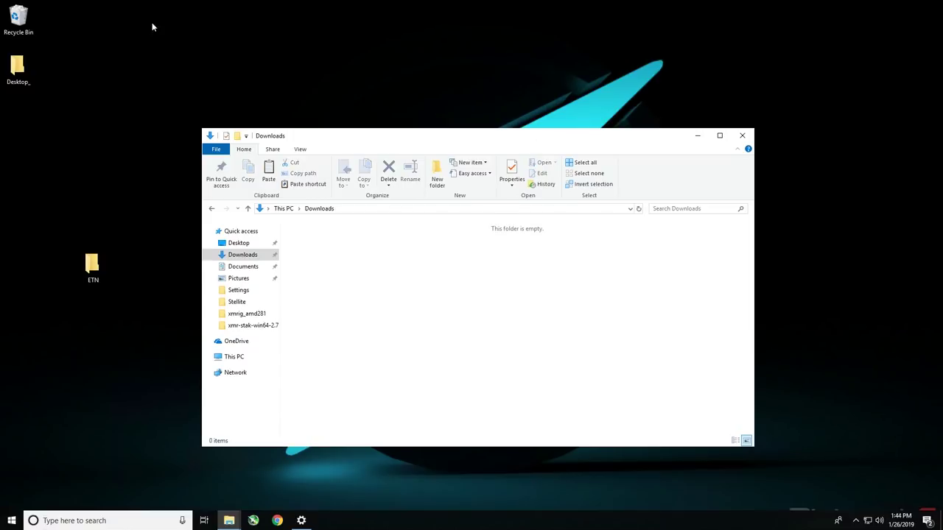
# Step: Empty the Recycle Bin and confirm the permanent deletion
pyautogui.rightClick(26, 20)
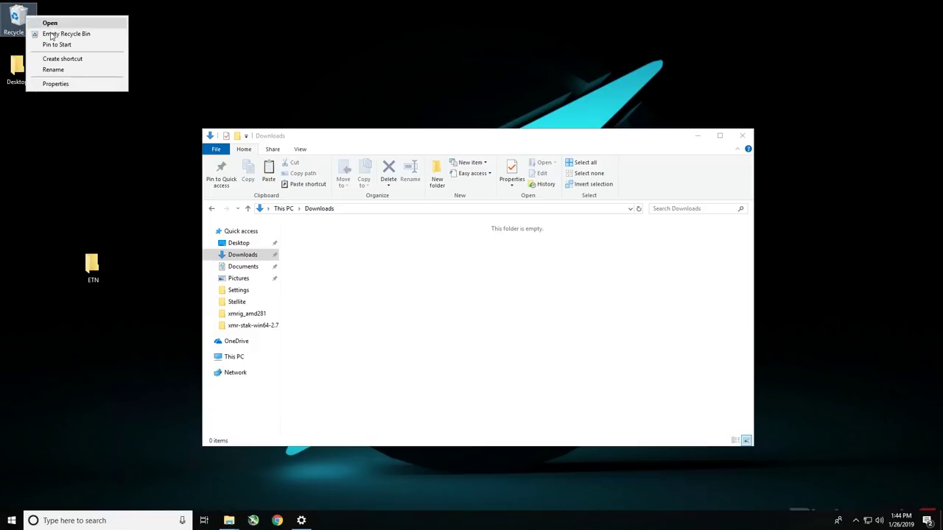
pyautogui.click(51, 34)
pyautogui.click(511, 268)
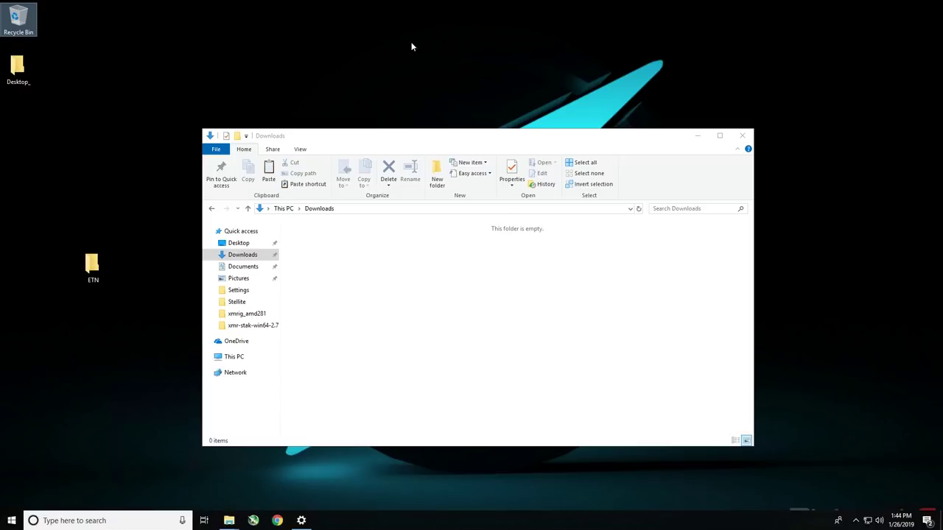
# Step: Close the Downloads window and open the Electroneum_Offline_Wallet PDF from the desktop ETN folder in Google Chrome
pyautogui.click(630, 154)
pyautogui.hotkey('alt', 'F4')
pyautogui.doubleClick(92, 265)
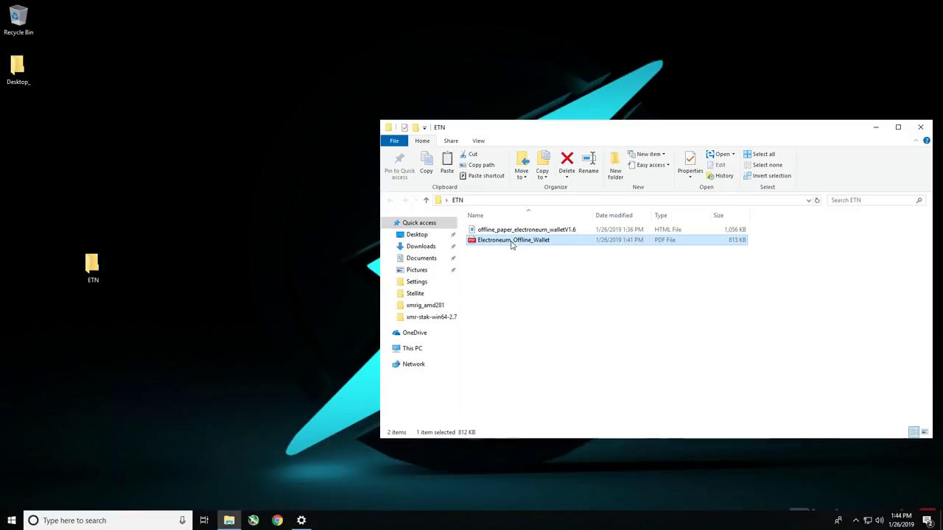
pyautogui.doubleClick(515, 241)
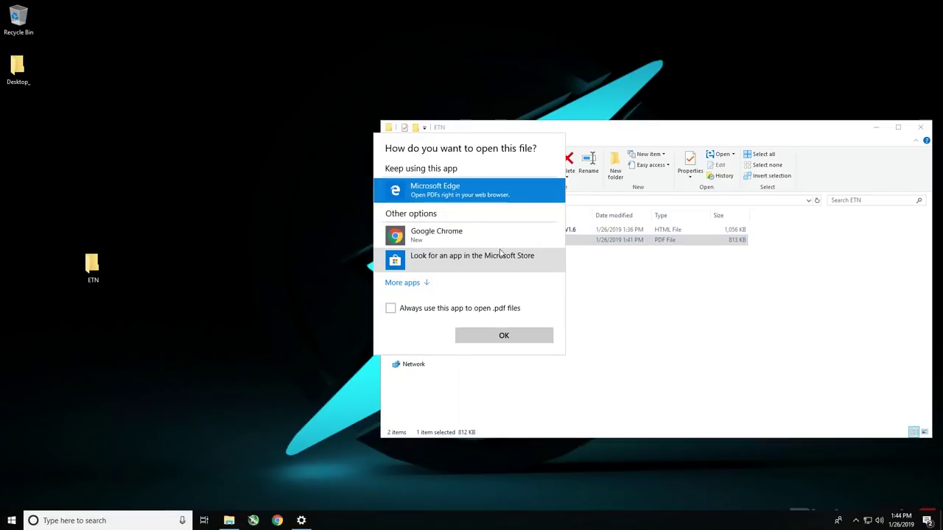
pyautogui.doubleClick(444, 236)
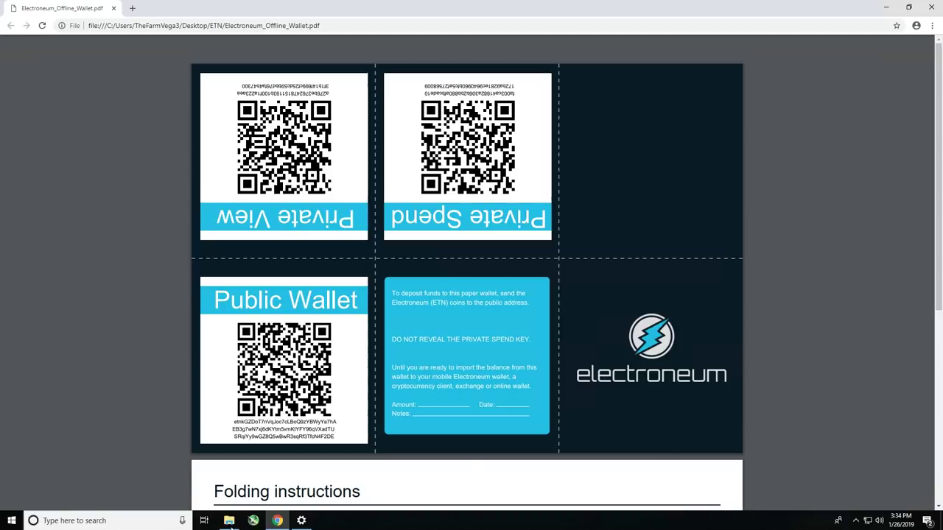
# Step: Minimize the ETN folder window and open WordPad with a blank document
pyautogui.click(229, 521)
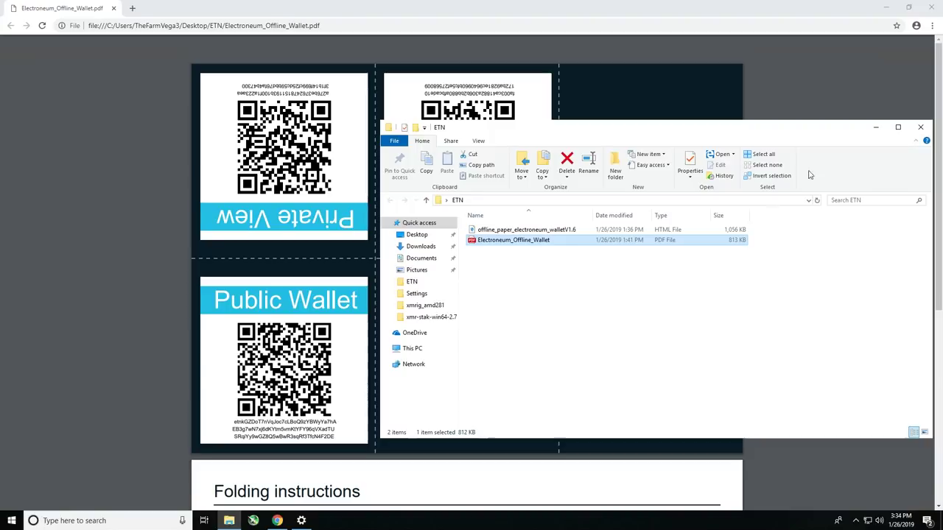
pyautogui.click(875, 126)
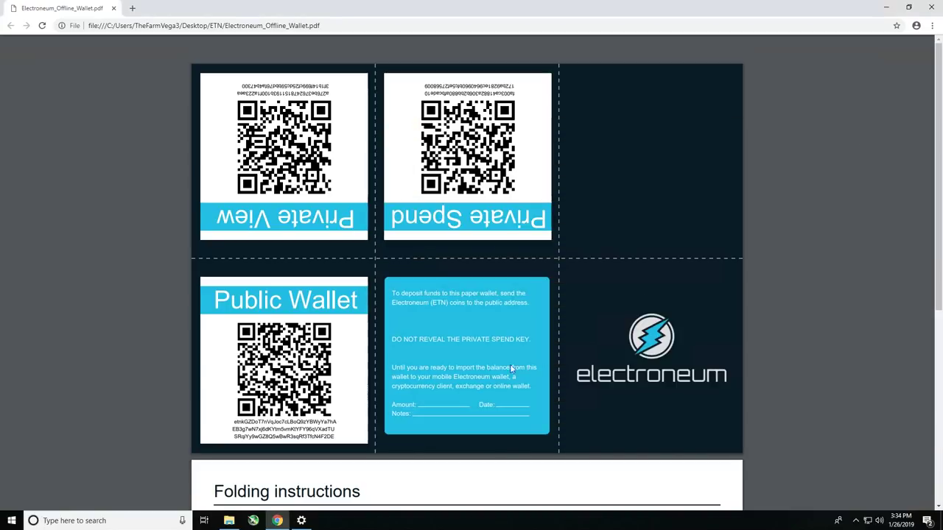
pyautogui.click(117, 520)
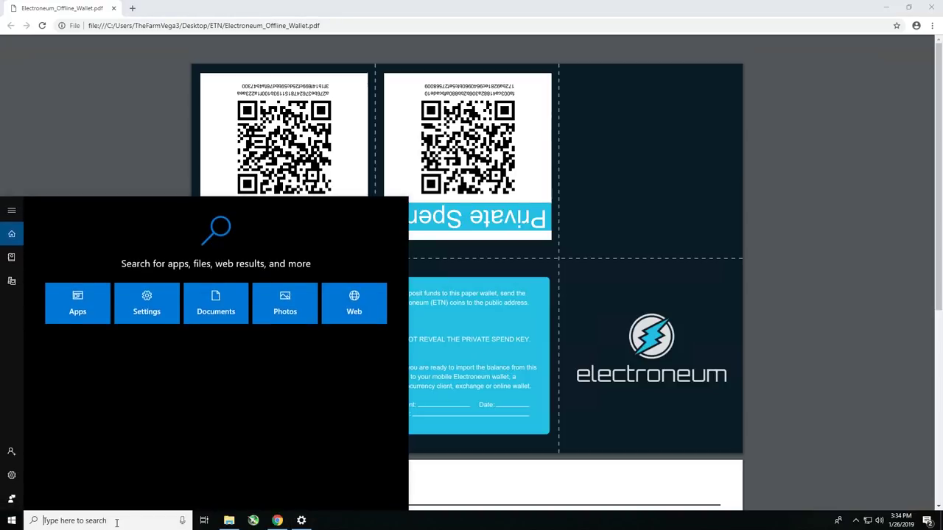
pyautogui.write('word')
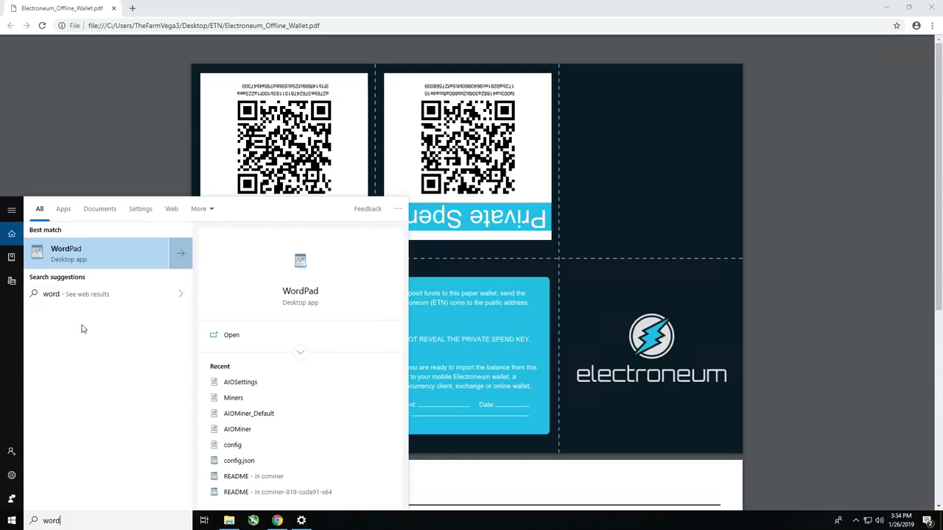
pyautogui.click(92, 262)
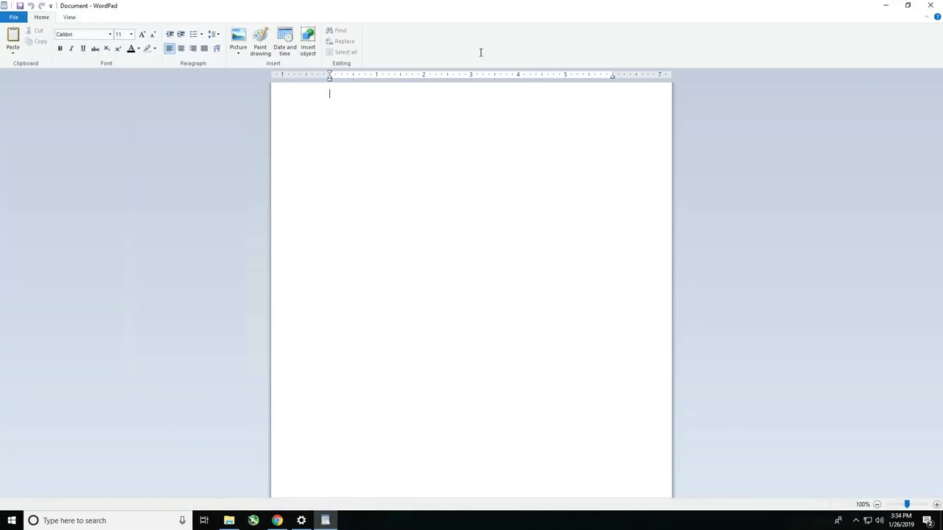
# Step: Restore the WordPad and Chrome windows to smaller sizes and arrange them with the wallet PDF above the blank document
pyautogui.press('super+Down')
pyautogui.moveTo(706, 152); pyautogui.dragTo(487, 144)
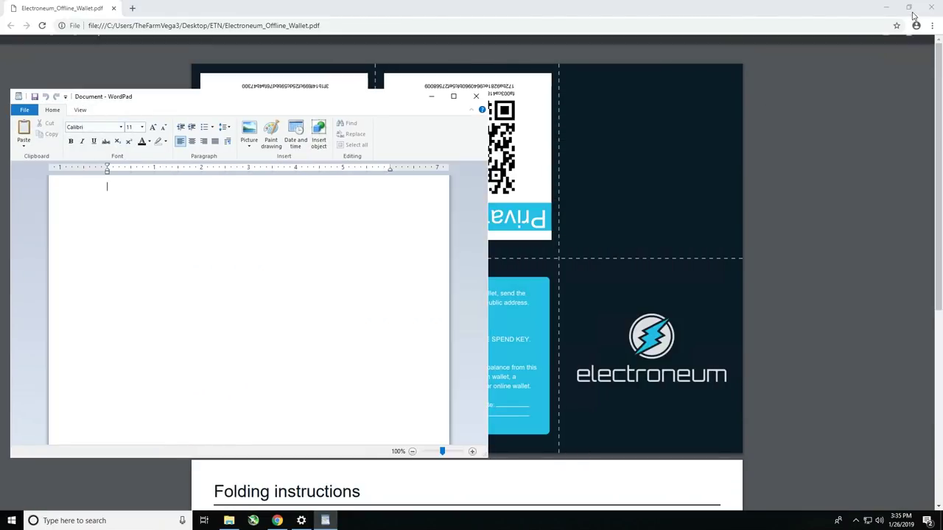
pyautogui.click(676, 108)
pyautogui.press('super+Down')
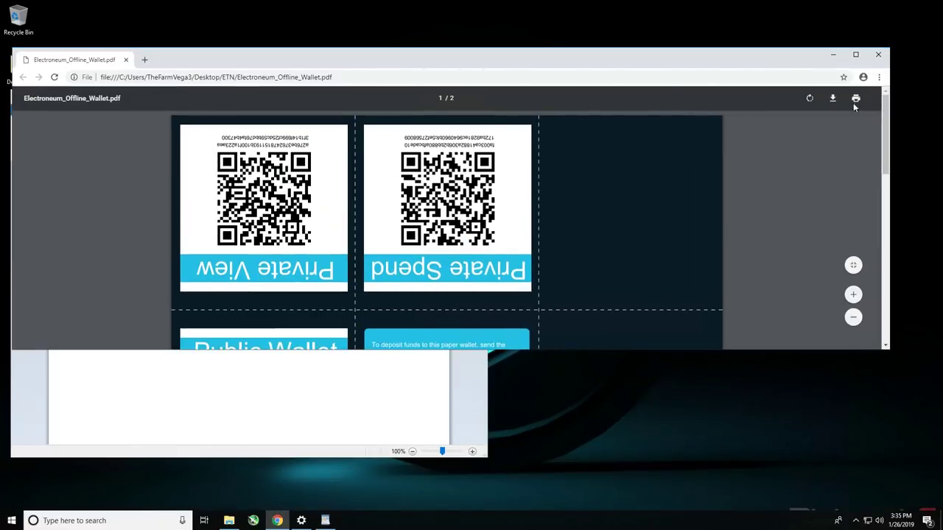
pyautogui.moveTo(584, 59); pyautogui.dragTo(611, 33)
pyautogui.moveTo(490, 294); pyautogui.dragTo(792, 346)
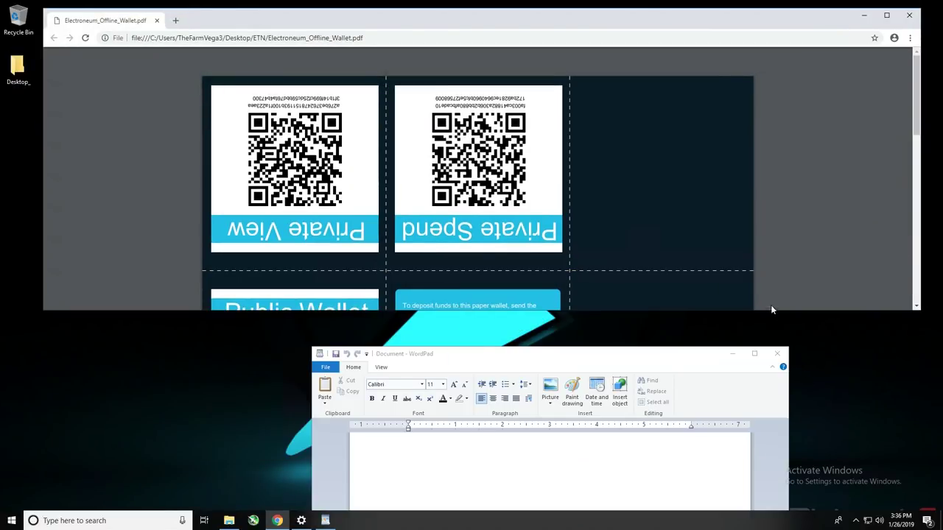
# Step: Bring the PDF's Public Wallet section into view and add the heading "Public Address:" to the WordPad document
pyautogui.moveTo(916, 106); pyautogui.dragTo(915, 187)
pyautogui.click(403, 450)
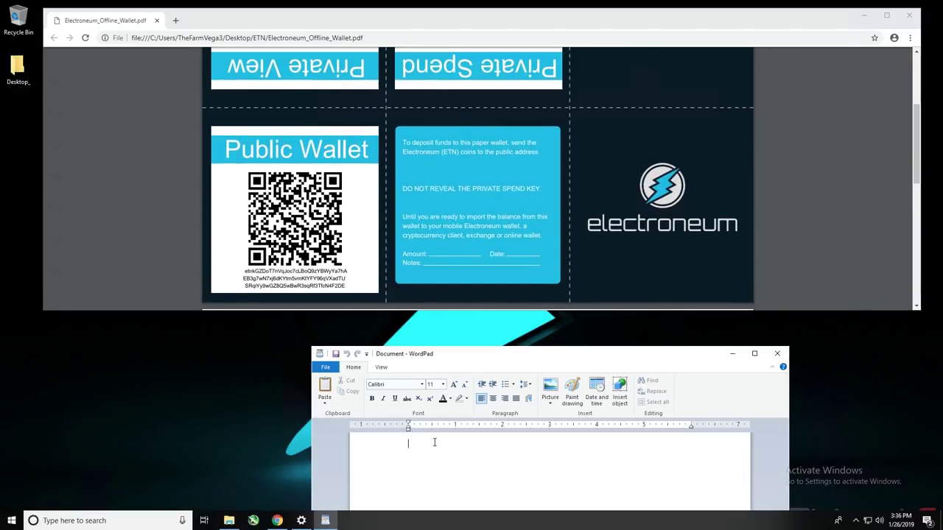
pyautogui.write('Public Addre')
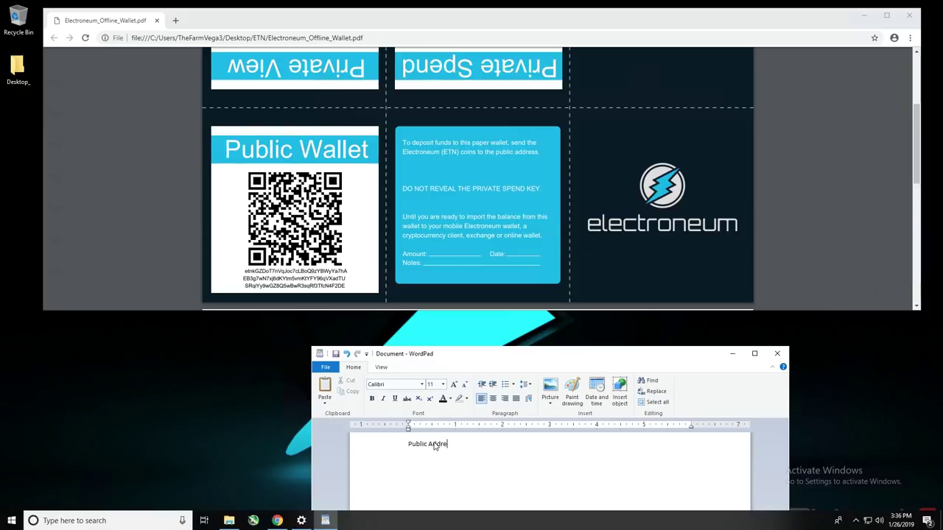
pyautogui.write('ss:')
pyautogui.press('Return')
# Step: Copy the full public wallet address from the PDF and paste it under the Public Address heading in WordPad
pyautogui.moveTo(344, 288); pyautogui.dragTo(253, 273)
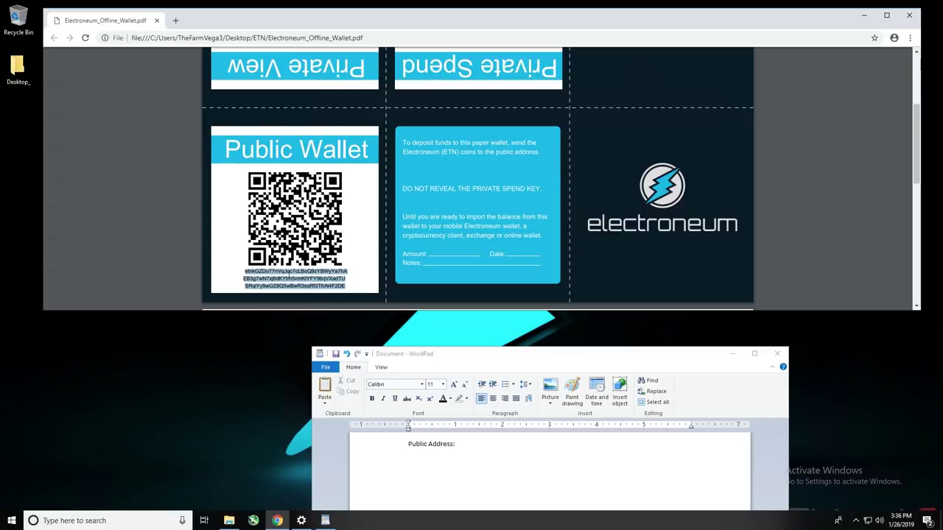
pyautogui.rightClick(254, 272)
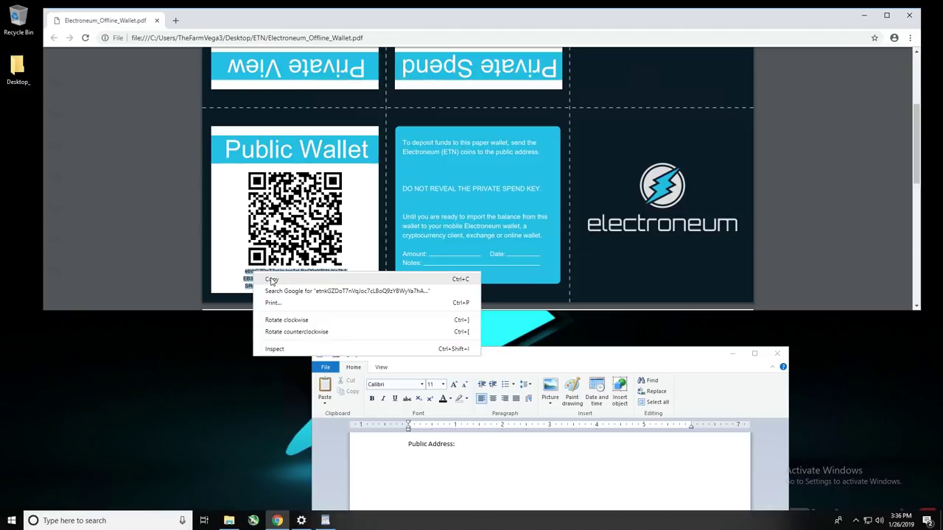
pyautogui.click(271, 281)
pyautogui.click(410, 454)
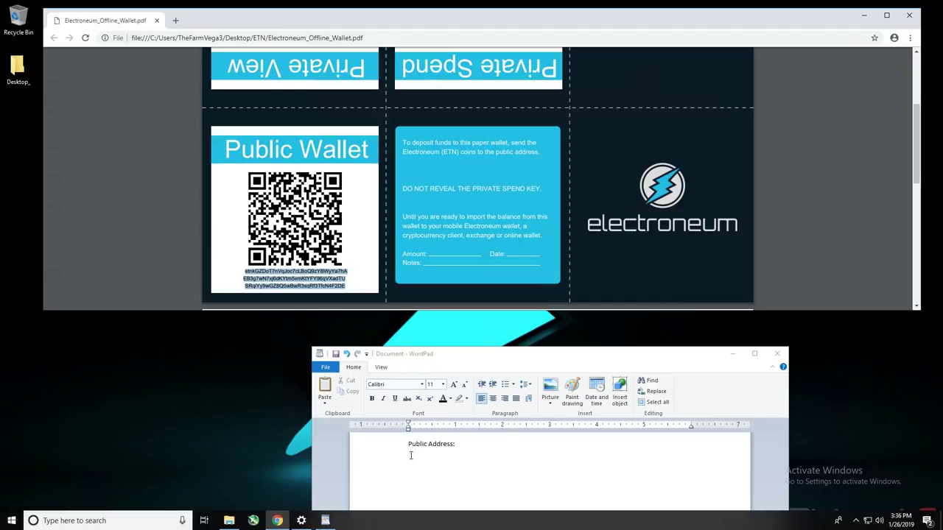
pyautogui.click(411, 454)
pyautogui.rightClick(411, 456)
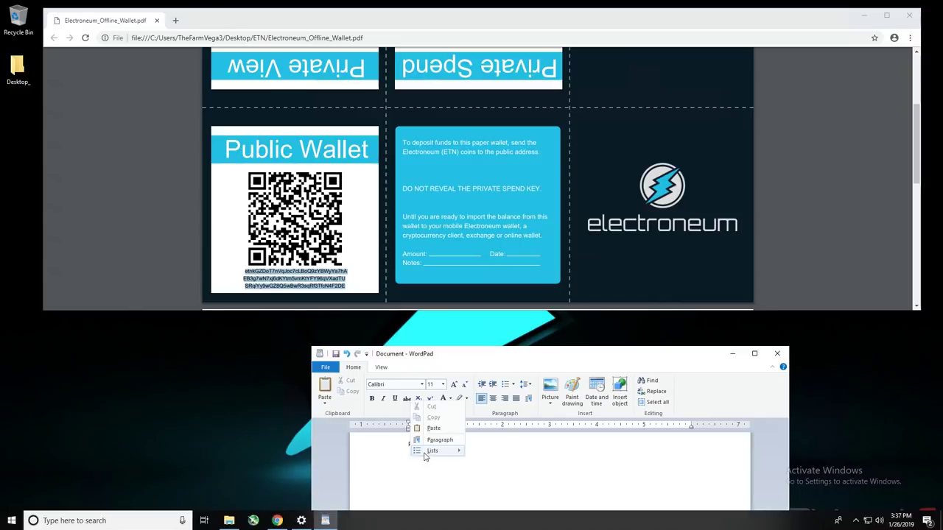
pyautogui.click(446, 439)
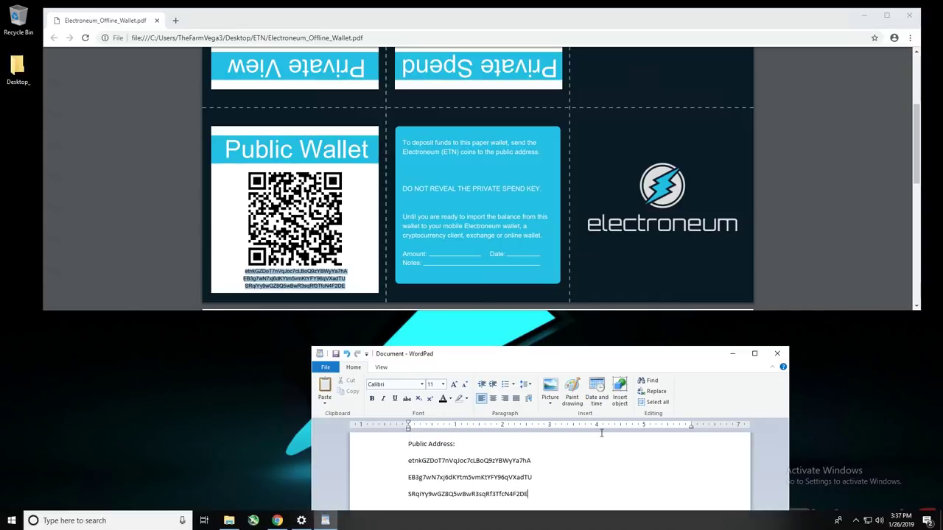
# Step: Move the WordPad window up, join the three pasted address lines into one continuous string, and start a new line below it
pyautogui.moveTo(750, 356); pyautogui.dragTo(745, 215)
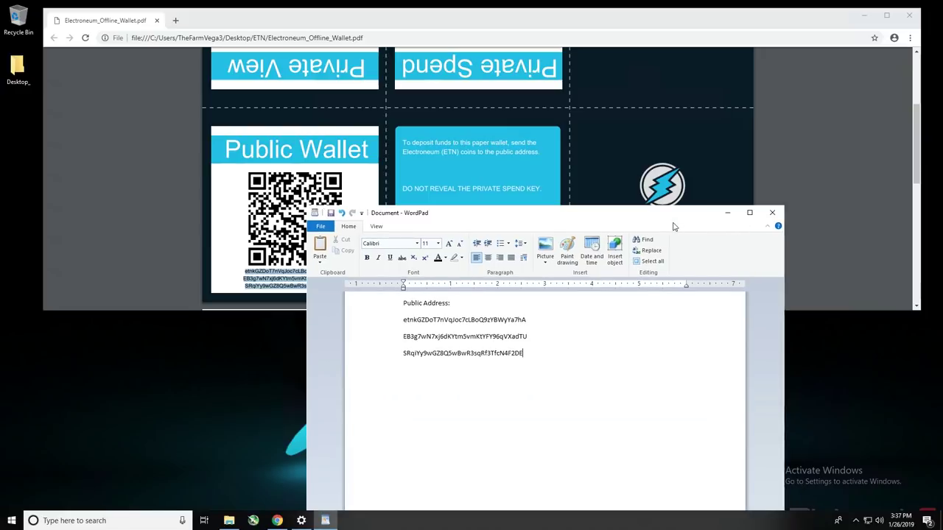
pyautogui.moveTo(673, 217); pyautogui.dragTo(638, 209)
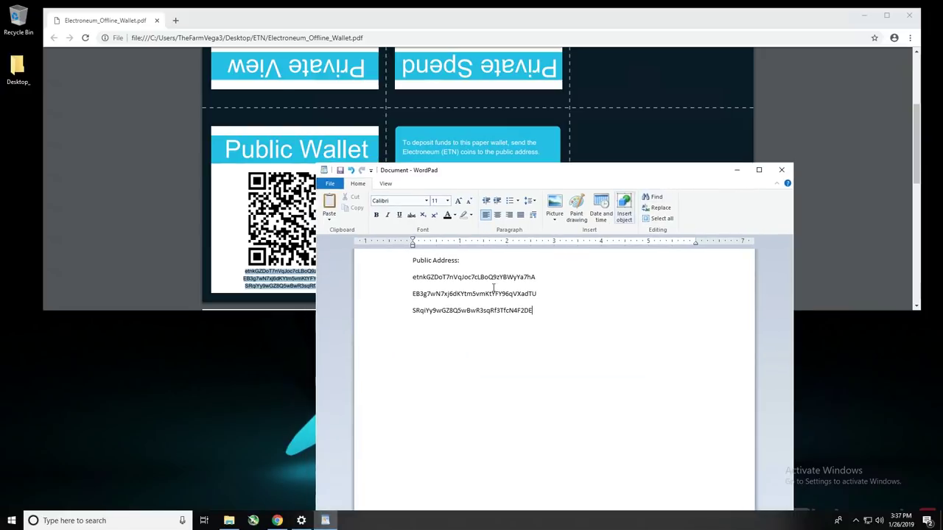
pyautogui.click(413, 310)
pyautogui.click(408, 314)
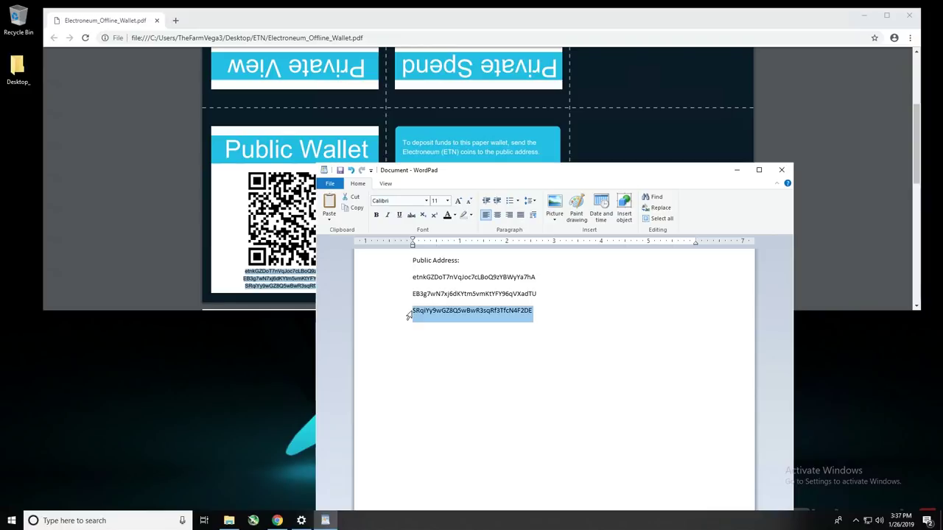
pyautogui.click(413, 312)
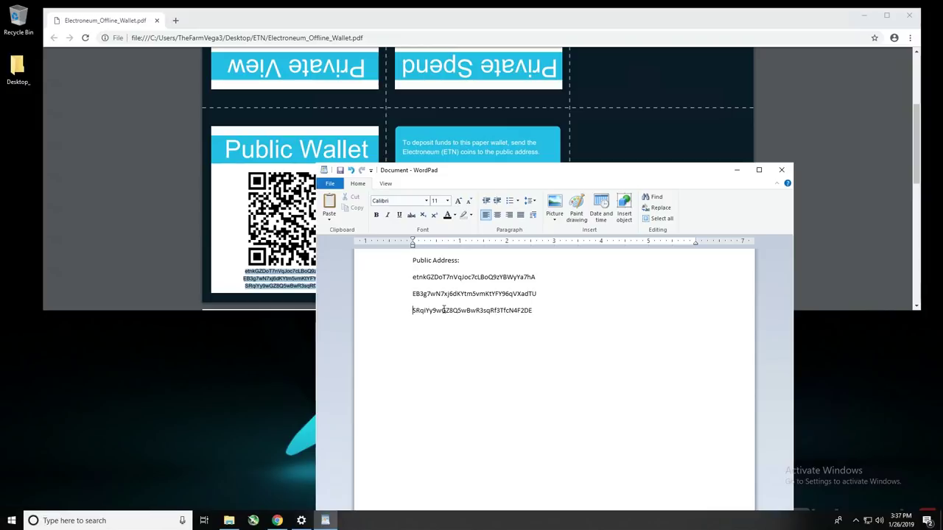
pyautogui.press('BackSpace')
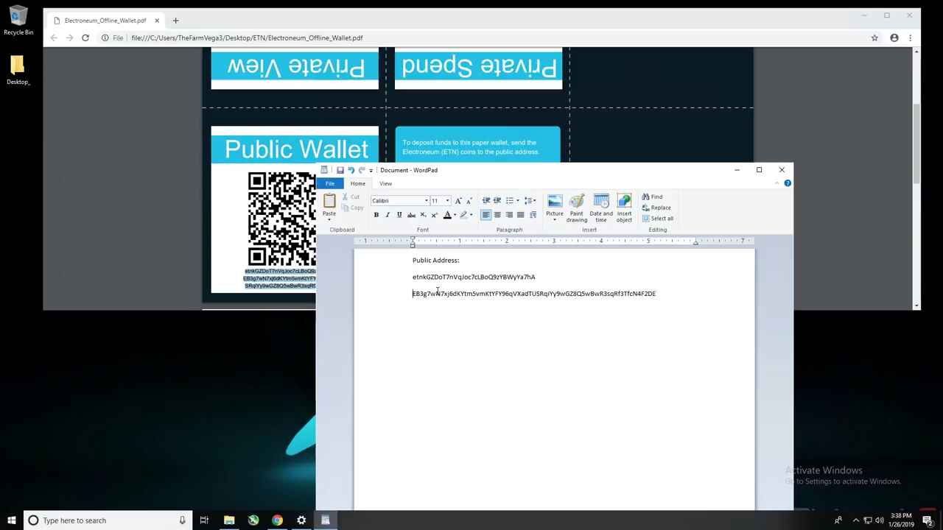
pyautogui.press('BackSpace')
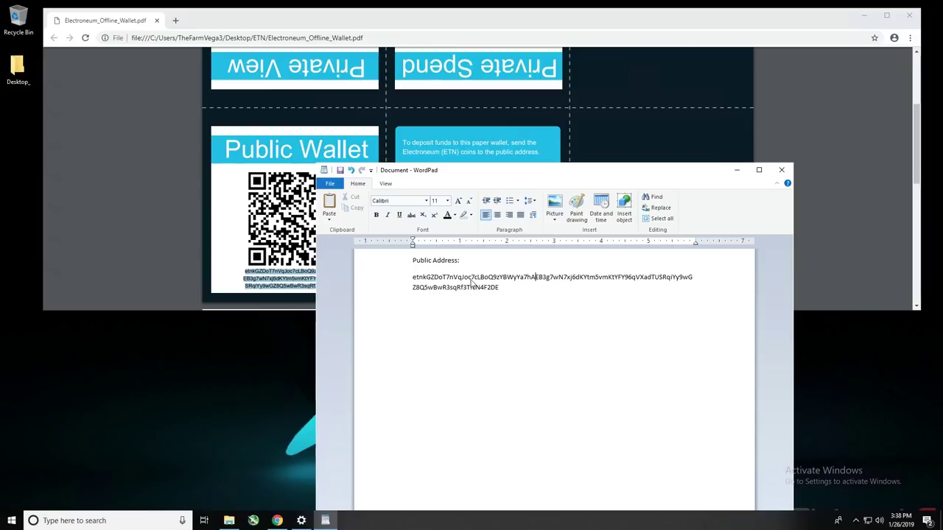
pyautogui.doubleClick(443, 283)
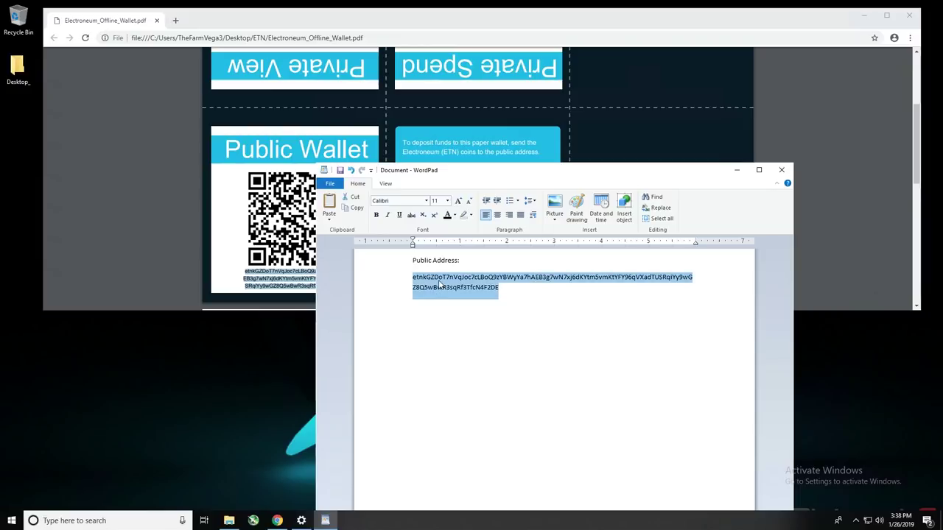
pyautogui.click(505, 292)
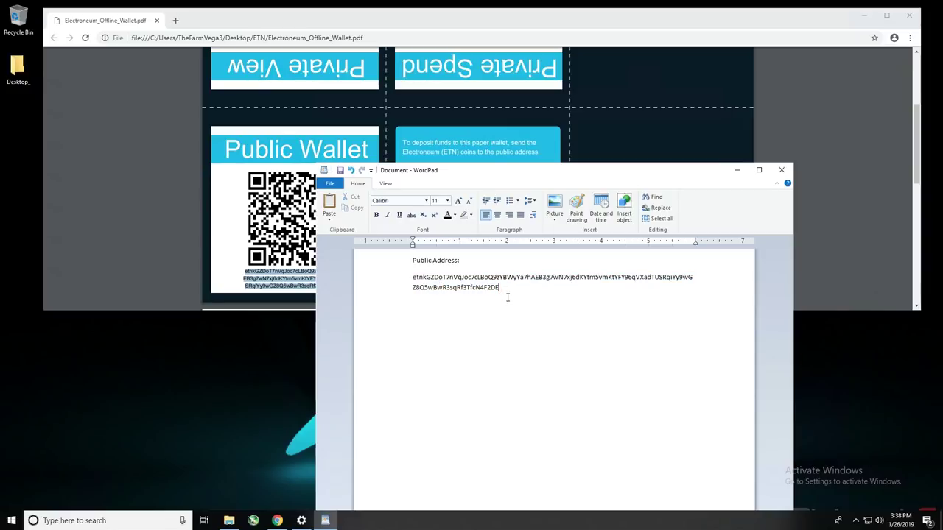
pyautogui.press('Return')
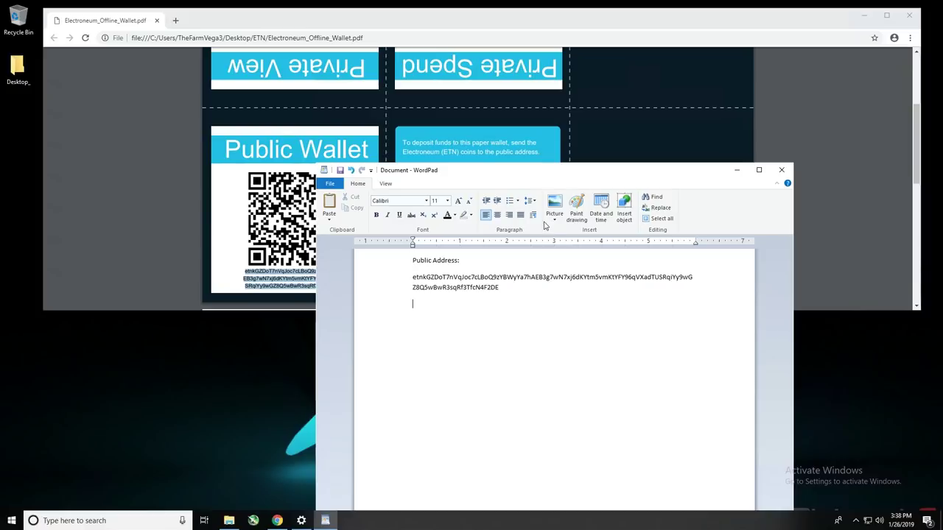
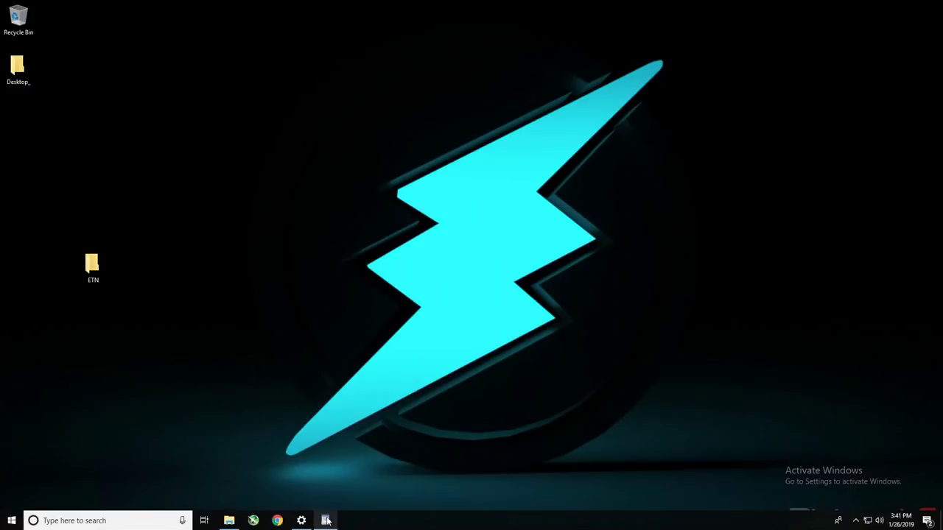
# Step: Bring the WordPad document back up, open the desktop ETN folder, and arrange both windows so their contents are visible
pyautogui.click(325, 520)
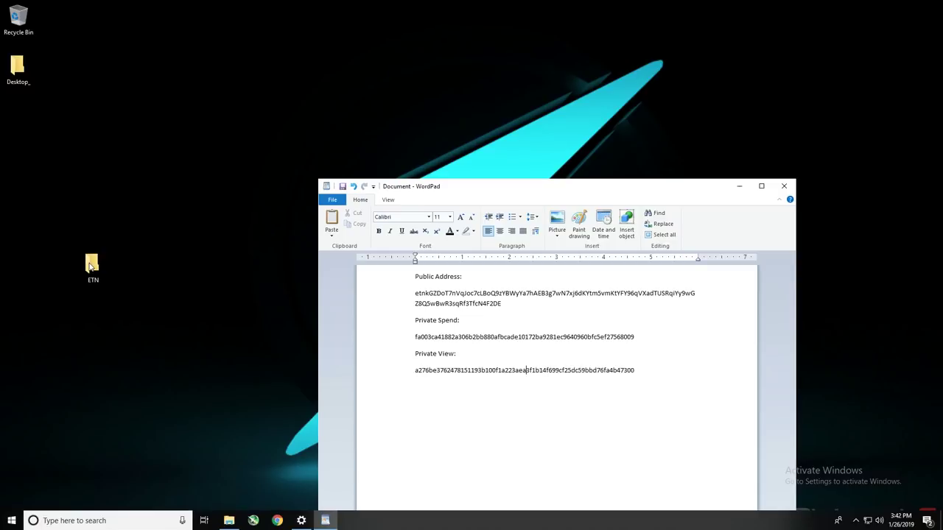
pyautogui.doubleClick(91, 267)
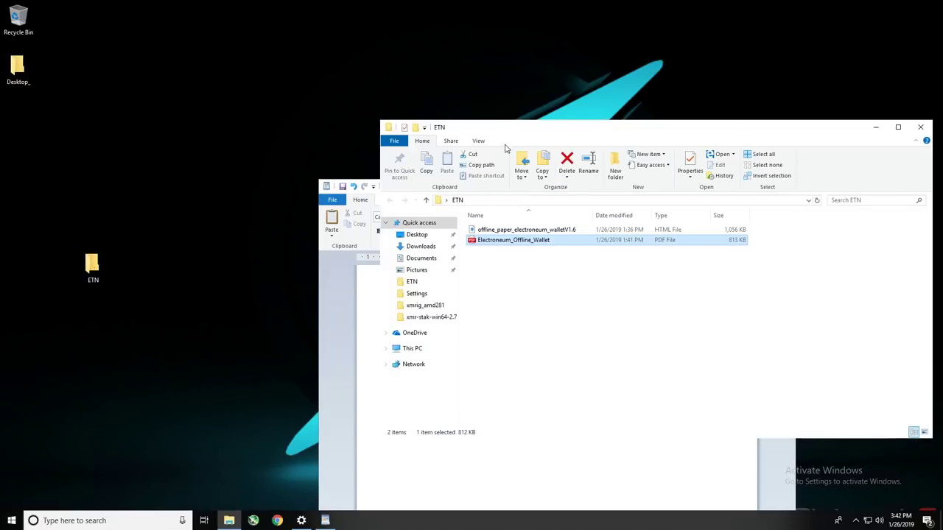
pyautogui.moveTo(506, 133); pyautogui.dragTo(200, 66)
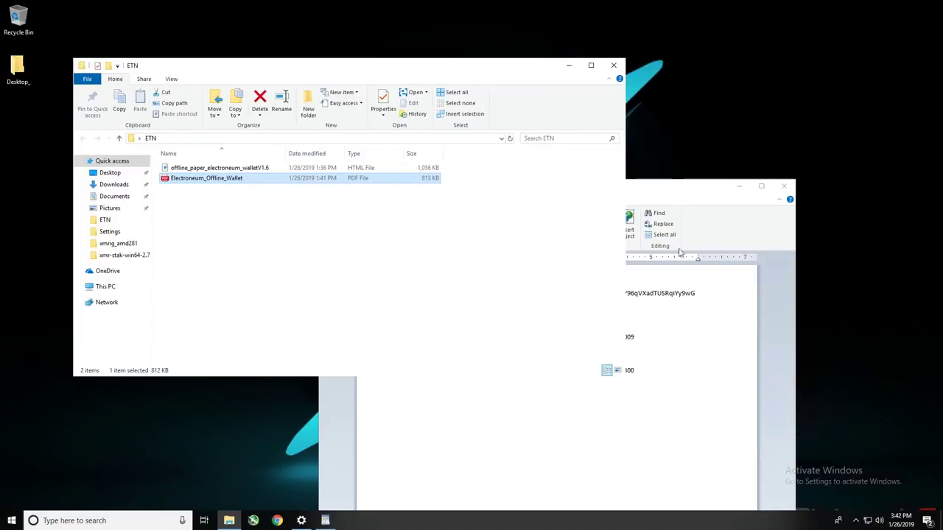
pyautogui.click(689, 191)
pyautogui.moveTo(688, 190); pyautogui.dragTo(747, 185)
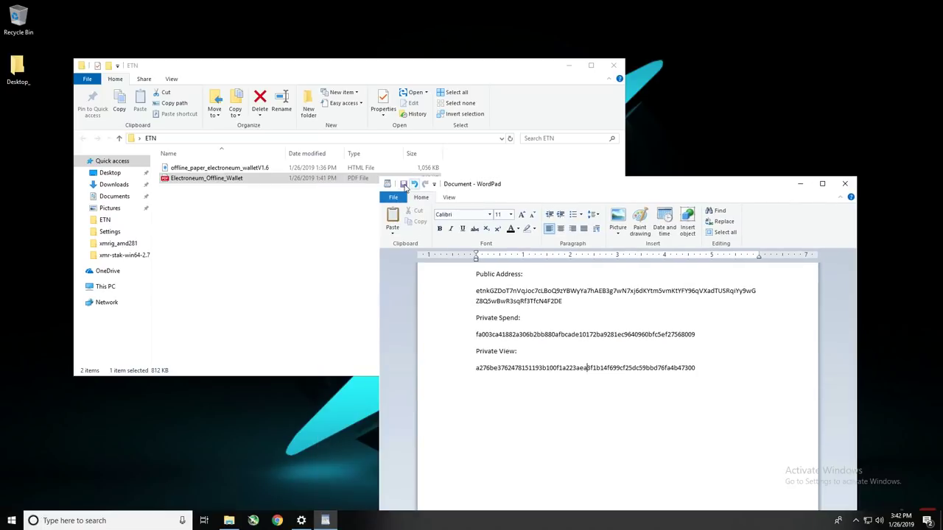
# Step: Save the WordPad document in the desktop ETN folder as "Keys and Password" in Rich Text Format
pyautogui.click(404, 185)
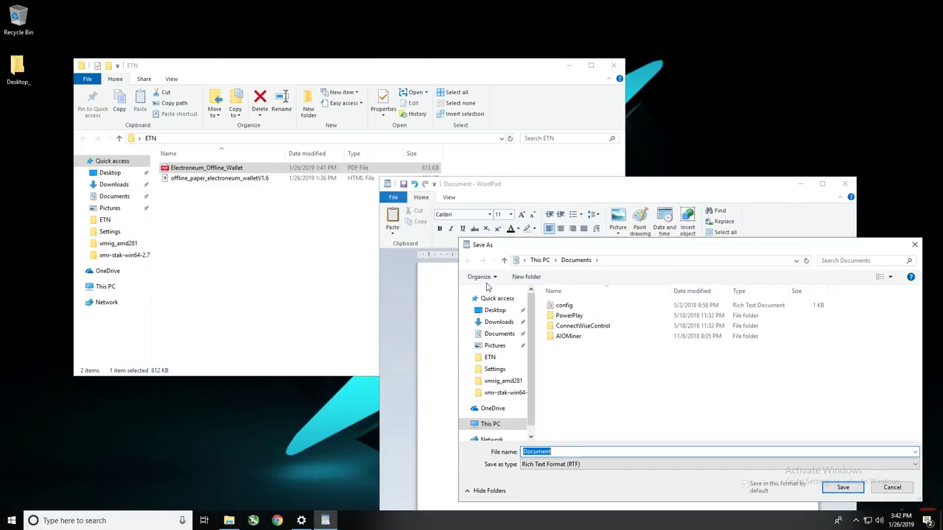
pyautogui.click(492, 360)
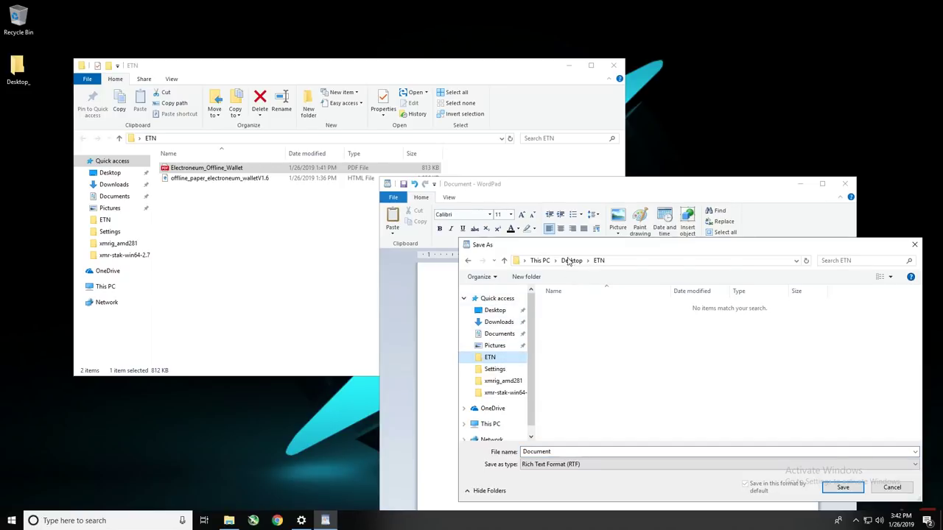
pyautogui.click(553, 452)
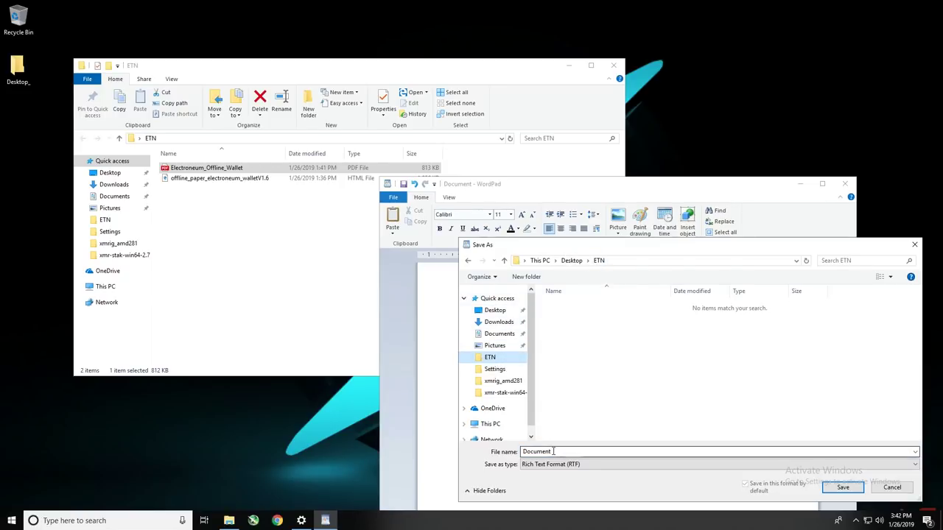
pyautogui.doubleClick(553, 451)
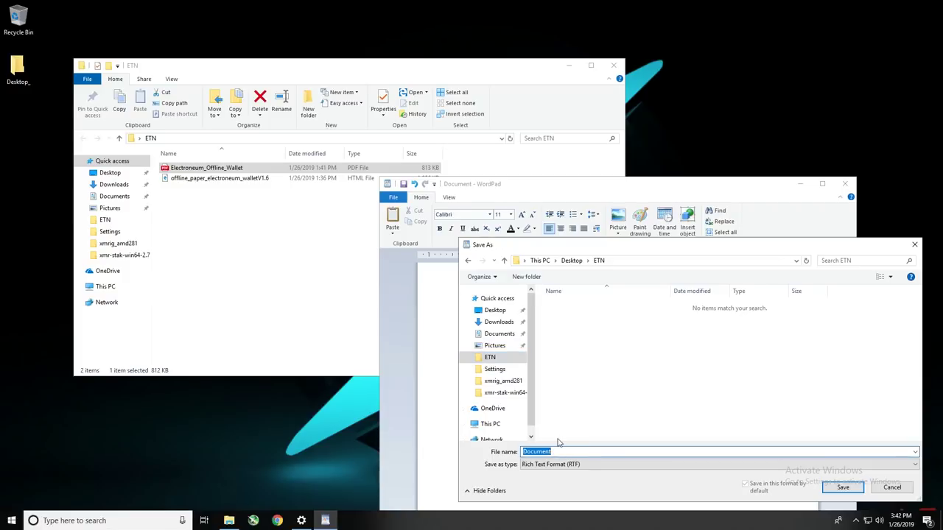
pyautogui.write('Keys')
pyautogui.write('and Password')
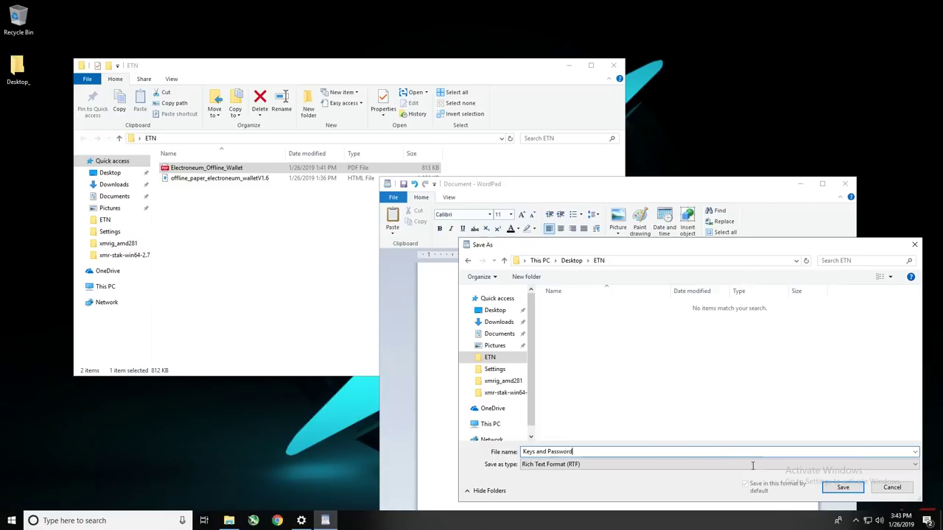
pyautogui.click(841, 488)
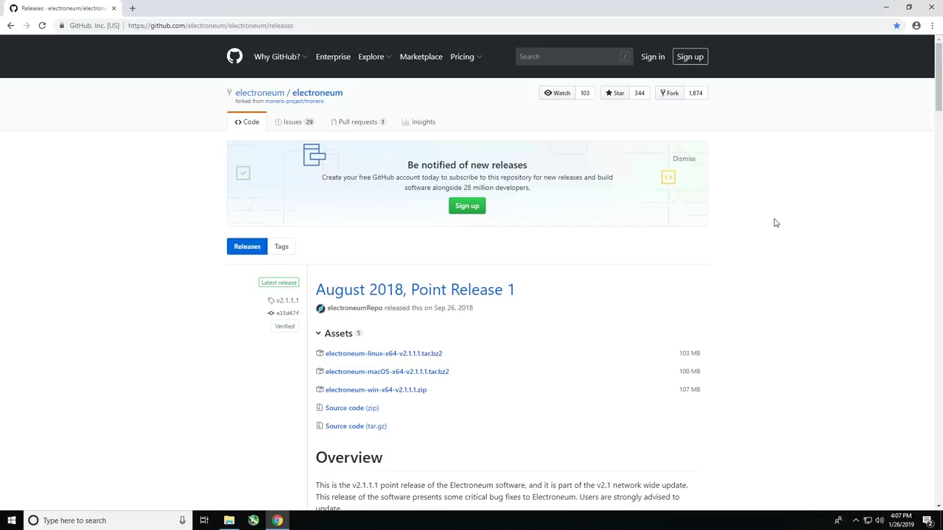
# Step: Look through the releases listed on Electroneum's GitHub page, including their assets and download hashes
pyautogui.scroll(-3, 775, 222)
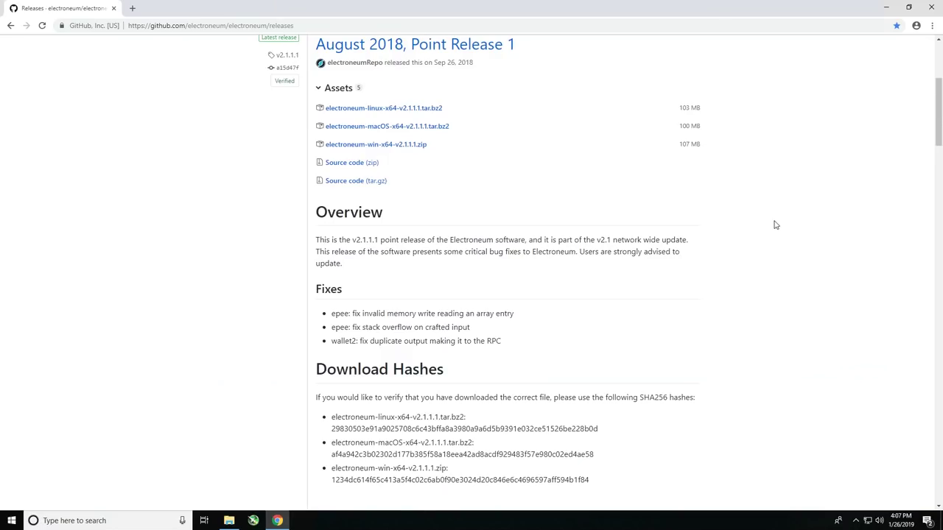
pyautogui.scroll(-5, 774, 225)
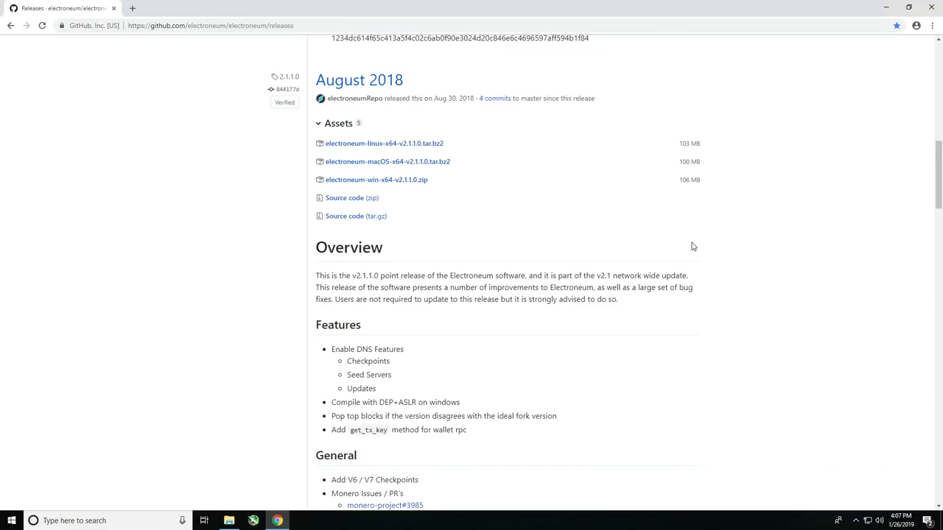
pyautogui.scroll(-6, 692, 247)
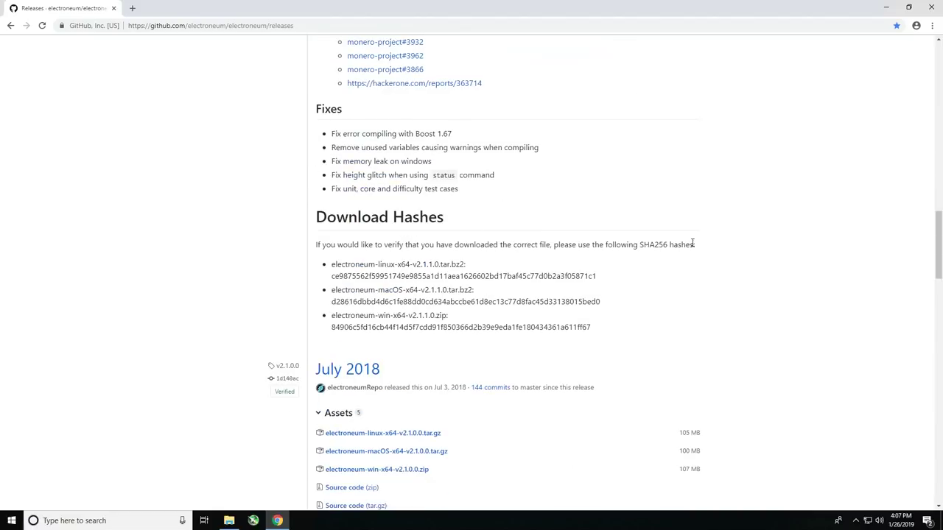
pyautogui.scroll(-2, 692, 245)
pyautogui.scroll(-1, 692, 247)
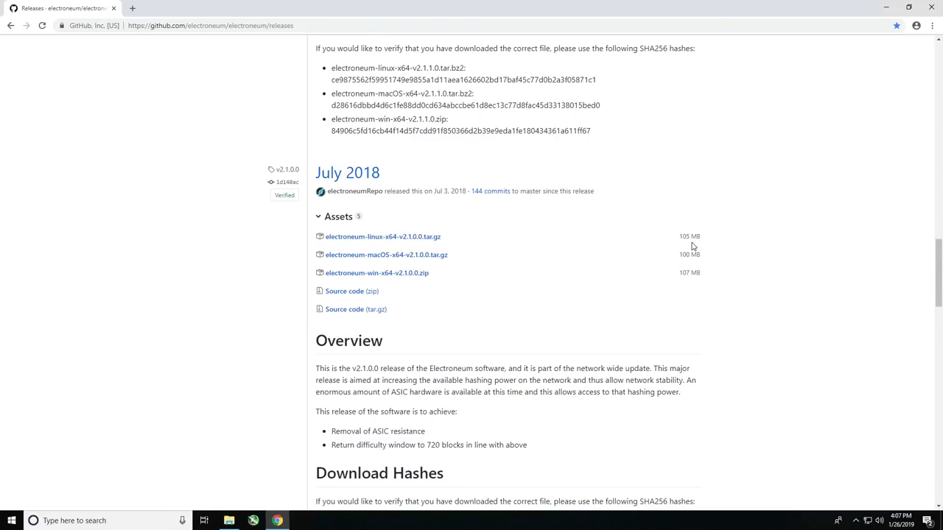
pyautogui.scroll(-5, 692, 247)
pyautogui.scroll(2, 694, 246)
pyautogui.scroll(15, 696, 245)
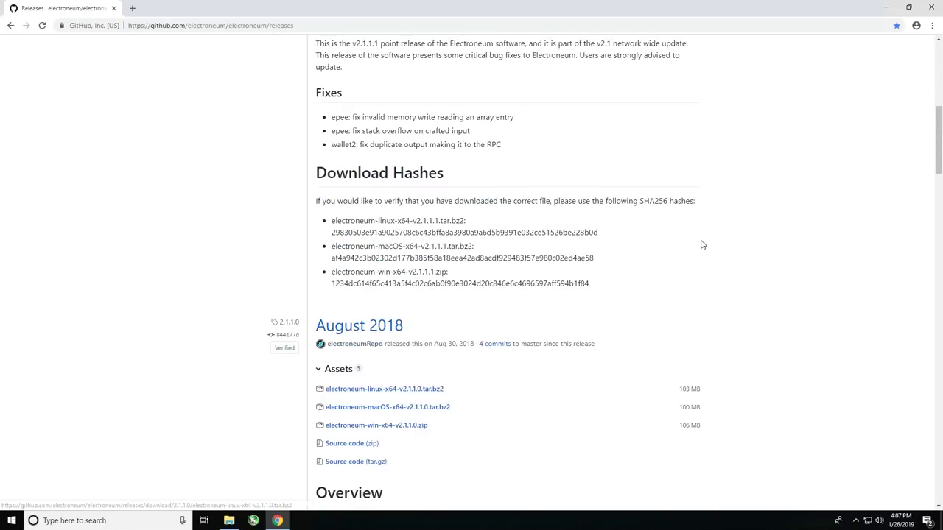
pyautogui.scroll(9, 702, 245)
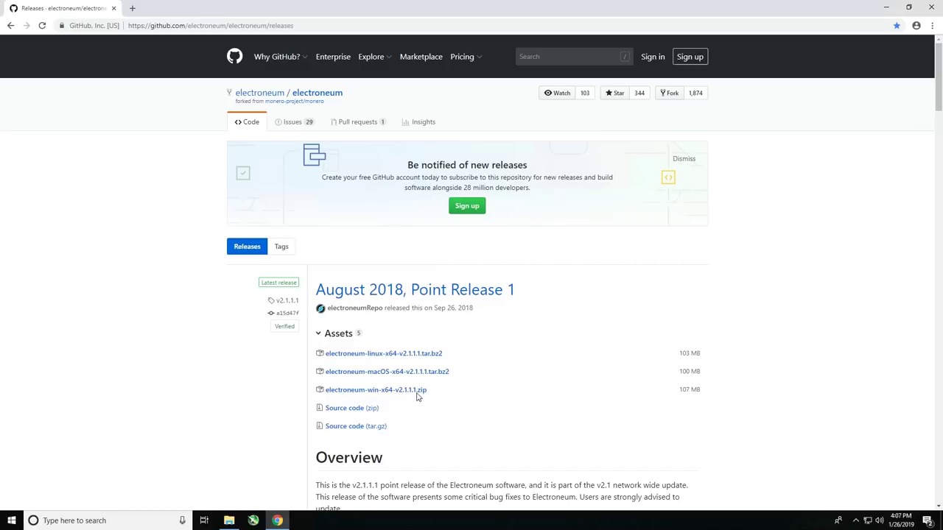
# Step: Download electroneum-win-x64-v2.1.1.1.zip from the latest release and open the archive from the Downloads folder
pyautogui.click(368, 391)
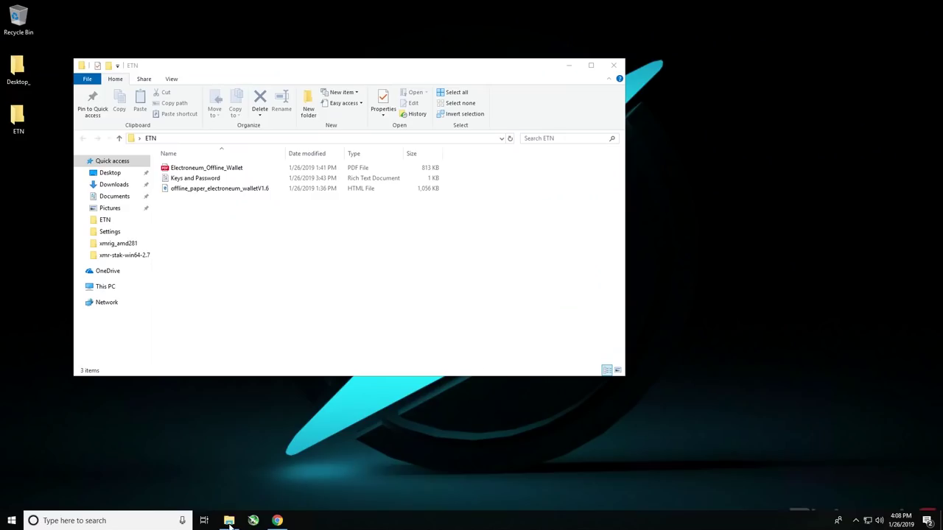
pyautogui.rightClick(229, 522)
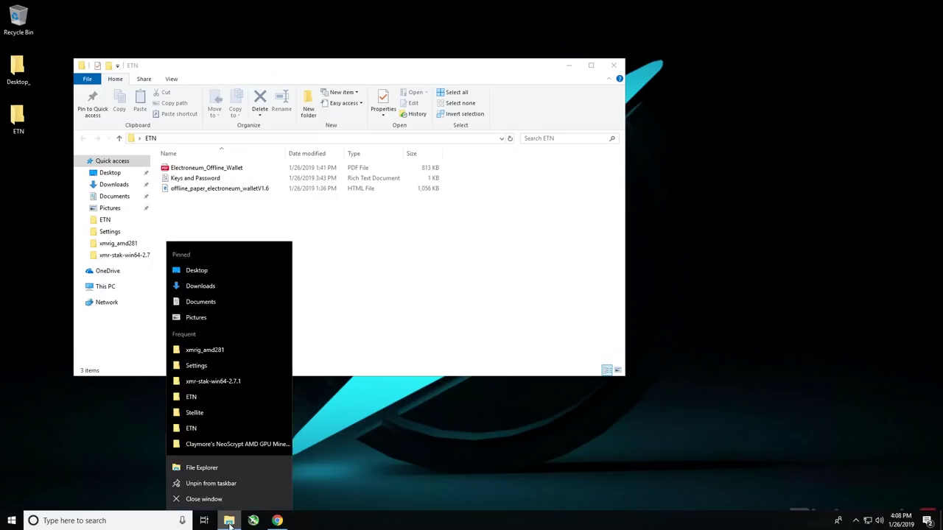
pyautogui.click(218, 288)
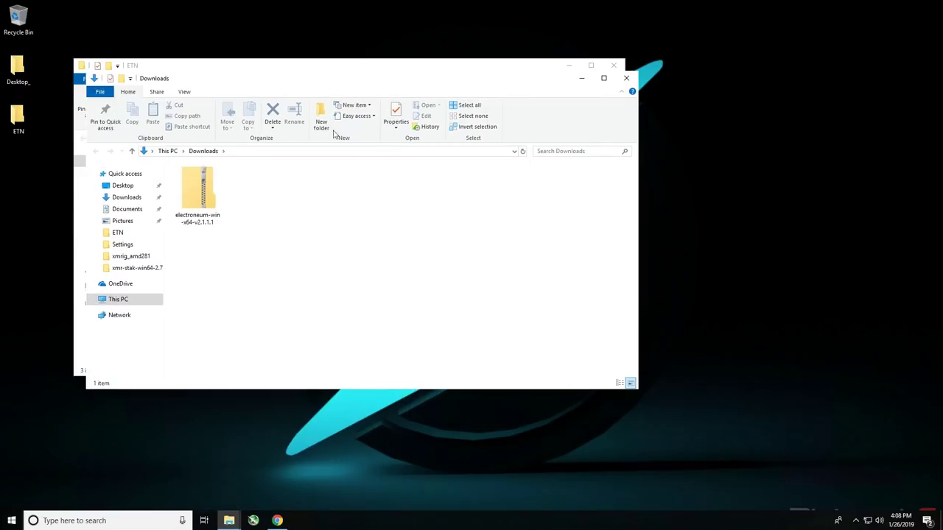
pyautogui.moveTo(382, 84); pyautogui.dragTo(413, 144)
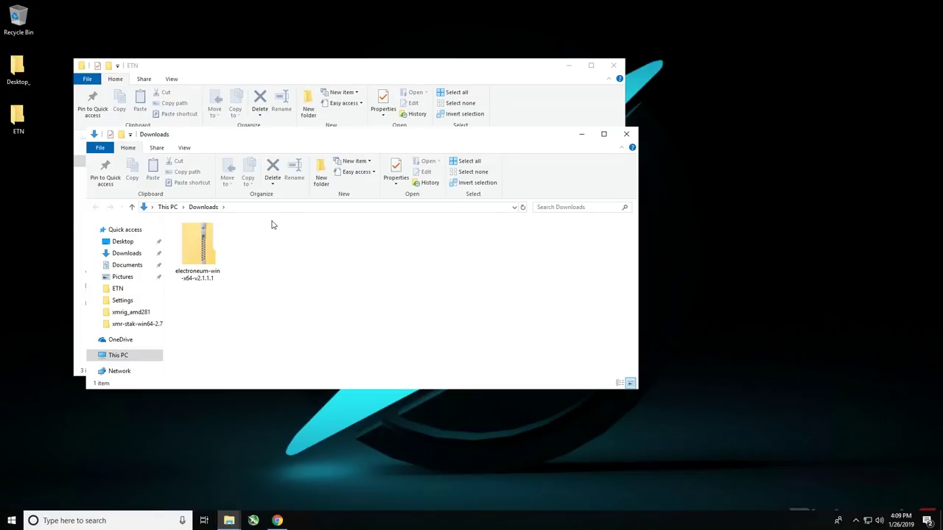
pyautogui.doubleClick(207, 249)
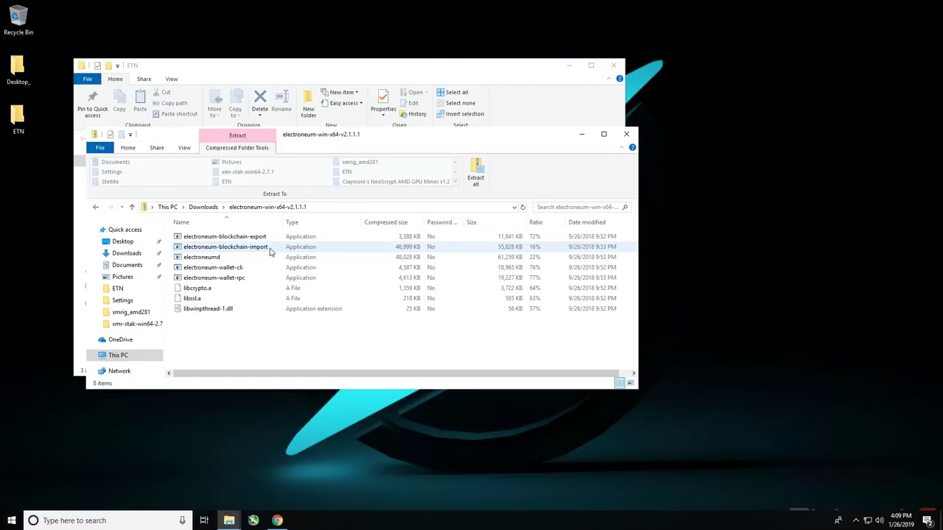
# Step: Extract all files of the electroneum-win-x64-v2.1.1.1 archive into the desktop ETN folder
pyautogui.doubleClick(213, 258)
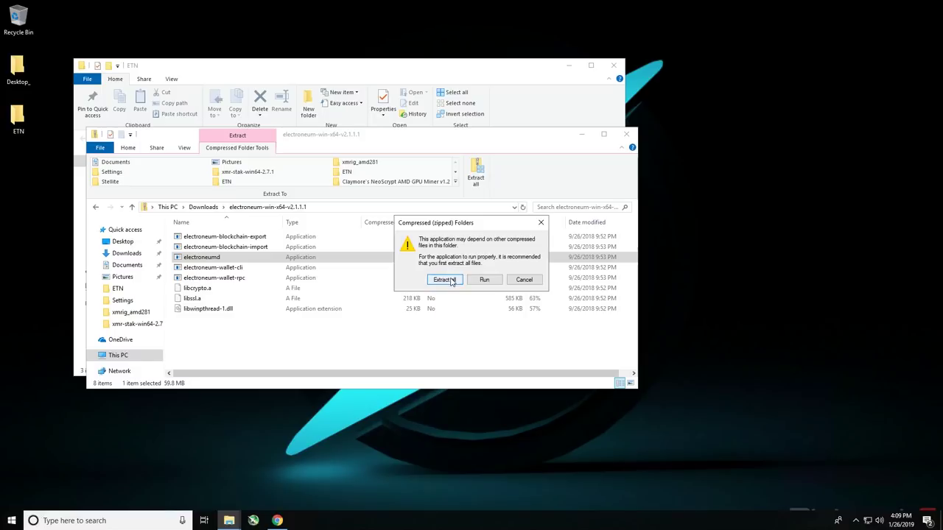
pyautogui.click(443, 279)
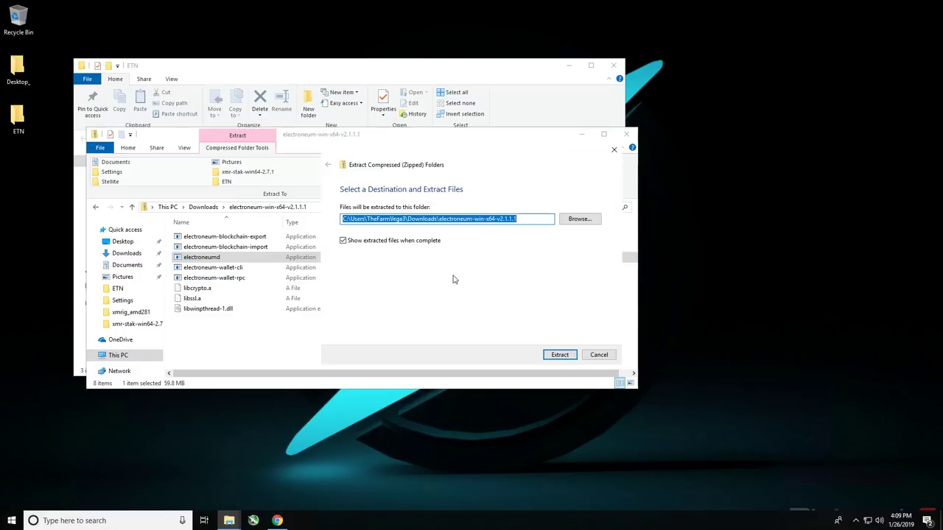
pyautogui.click(579, 219)
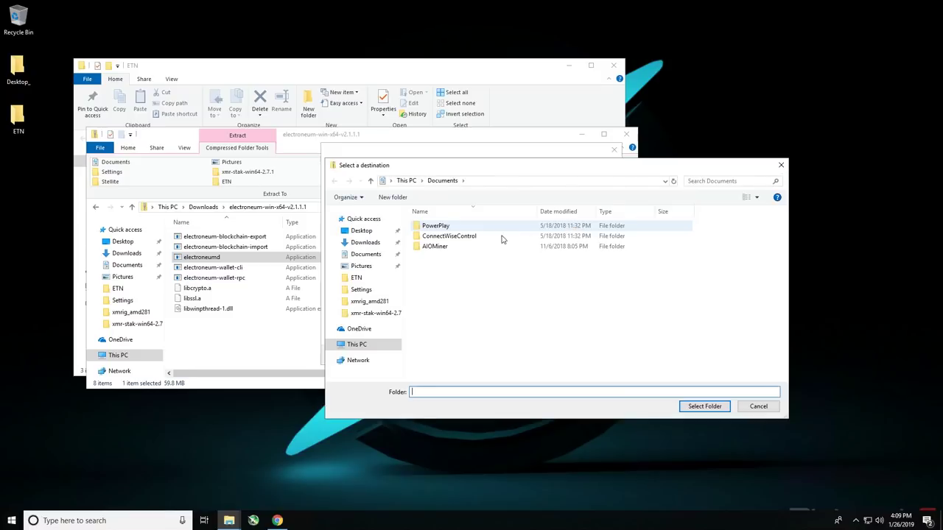
pyautogui.click(357, 279)
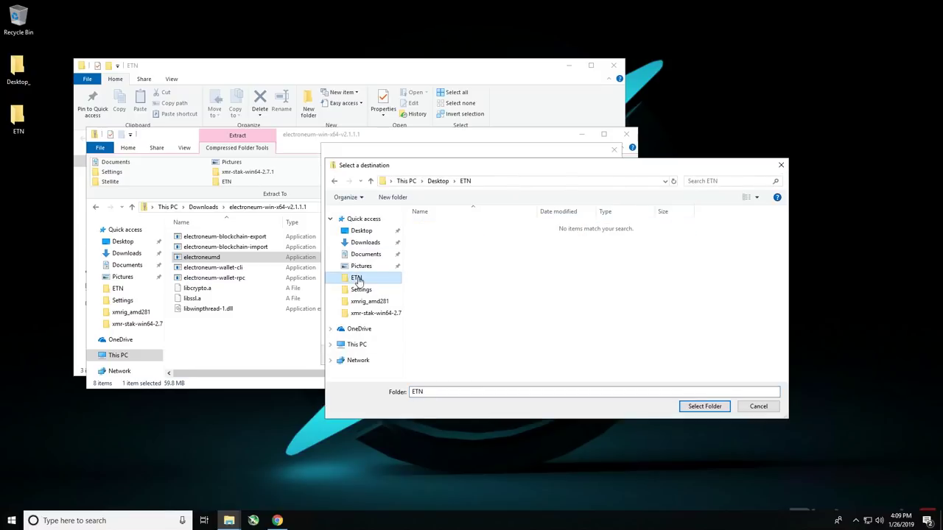
pyautogui.click(302, 78)
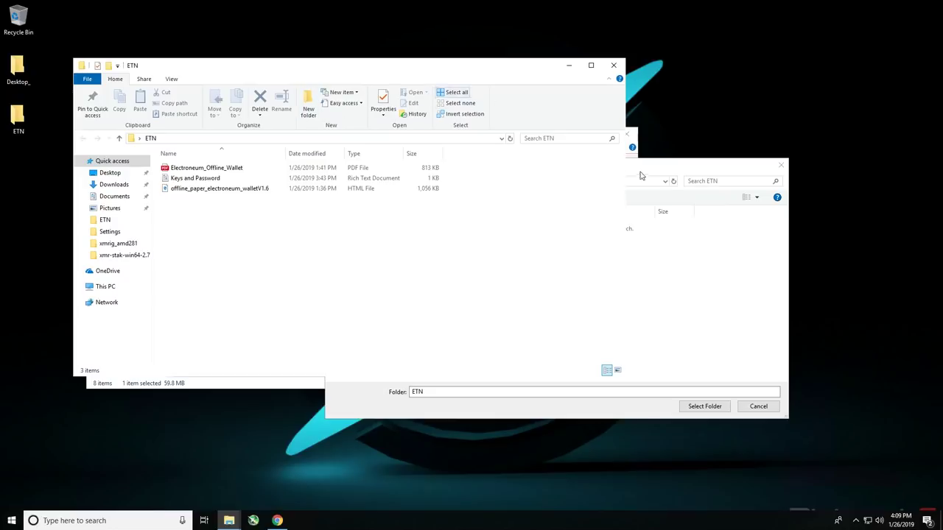
pyautogui.click(669, 174)
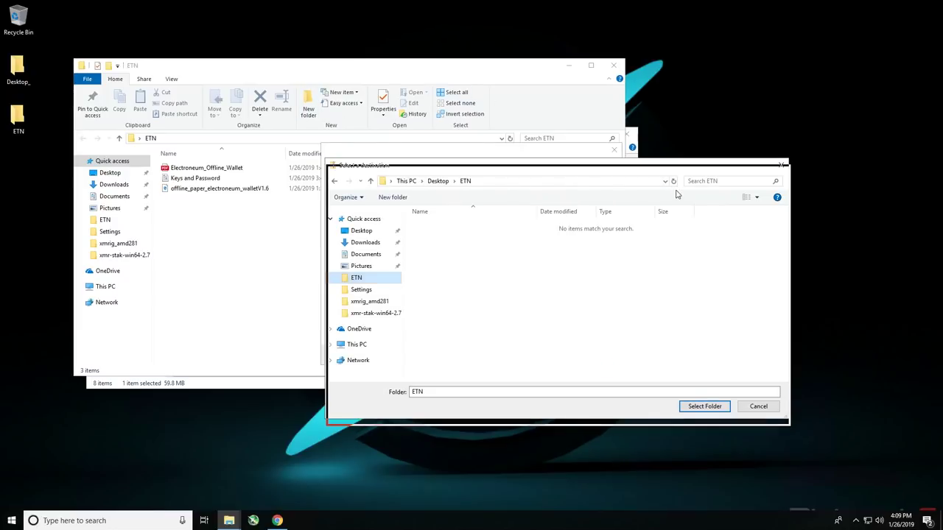
pyautogui.moveTo(701, 219); pyautogui.dragTo(633, 234)
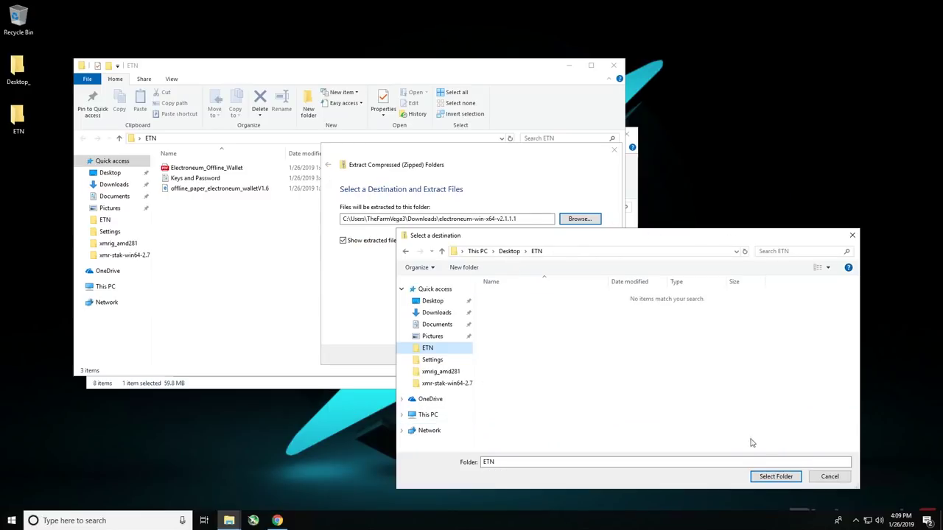
pyautogui.click(776, 477)
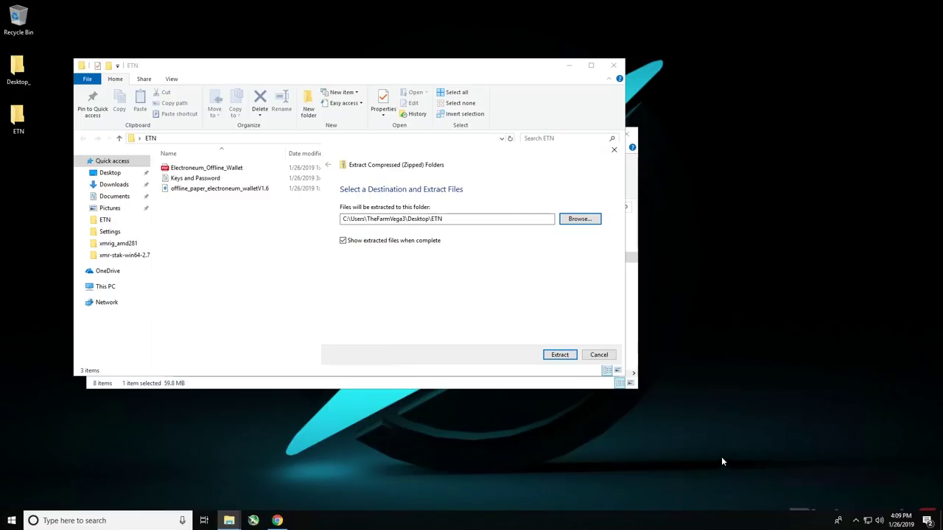
pyautogui.click(561, 356)
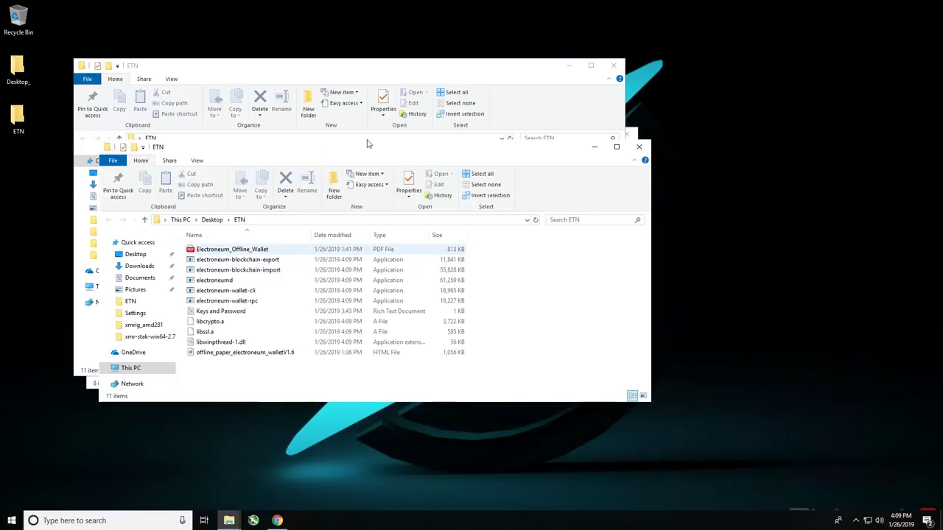
# Step: Keep the original ETN folder window in view and close the duplicate ETN window and the zip archive window
pyautogui.click(477, 84)
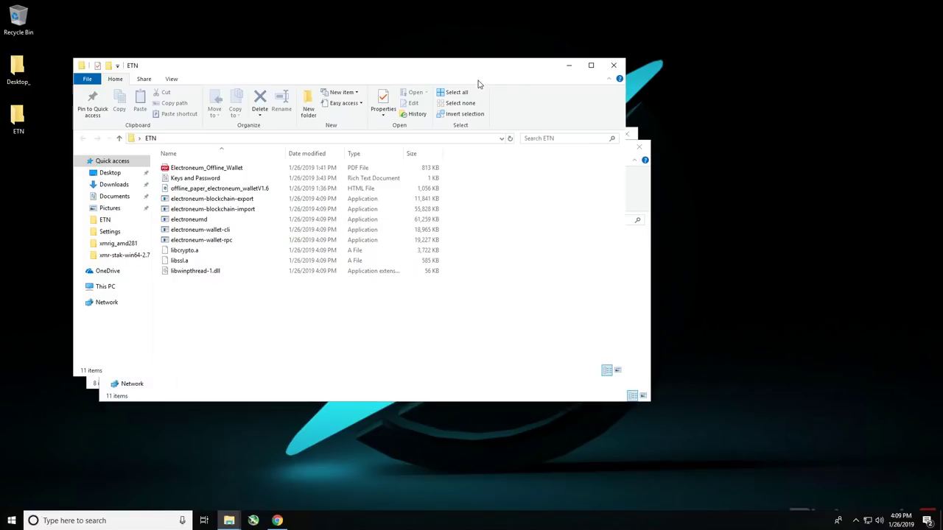
pyautogui.moveTo(524, 71); pyautogui.dragTo(704, 222)
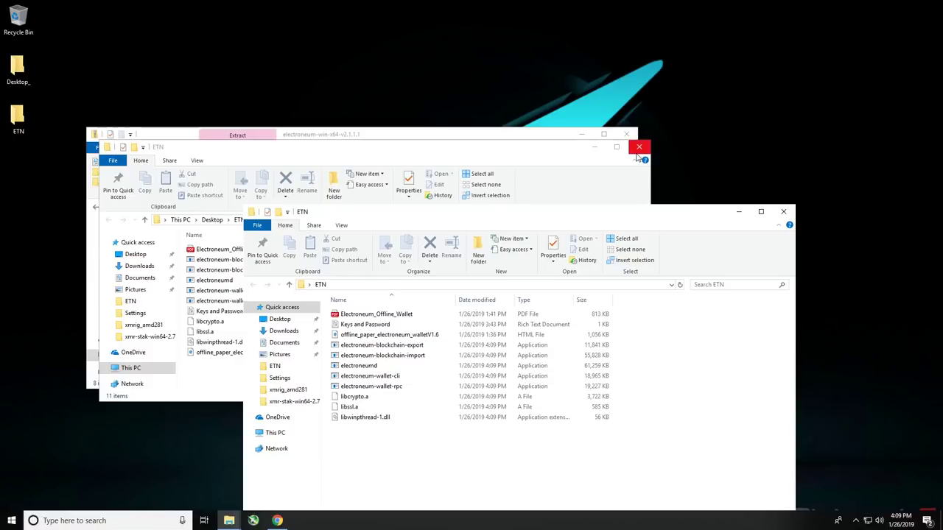
pyautogui.click(638, 149)
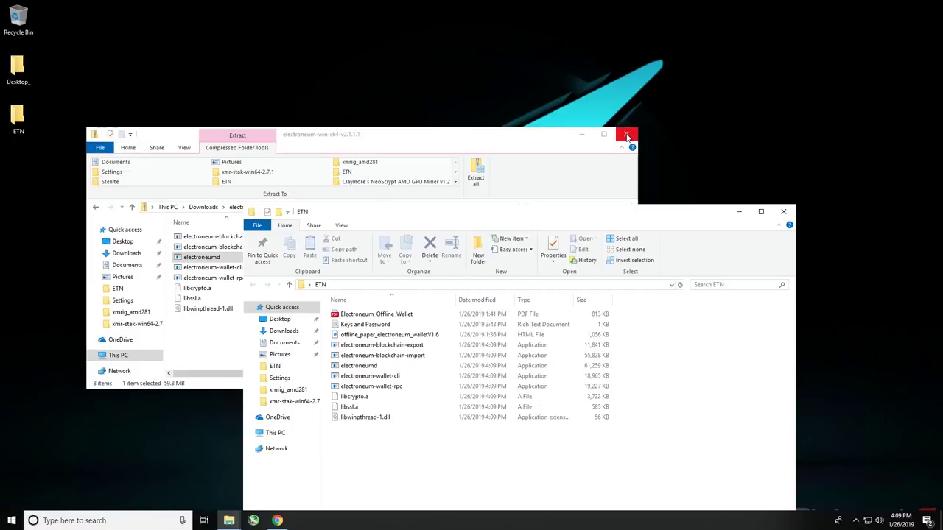
pyautogui.click(626, 136)
pyautogui.moveTo(543, 194); pyautogui.dragTo(542, 104)
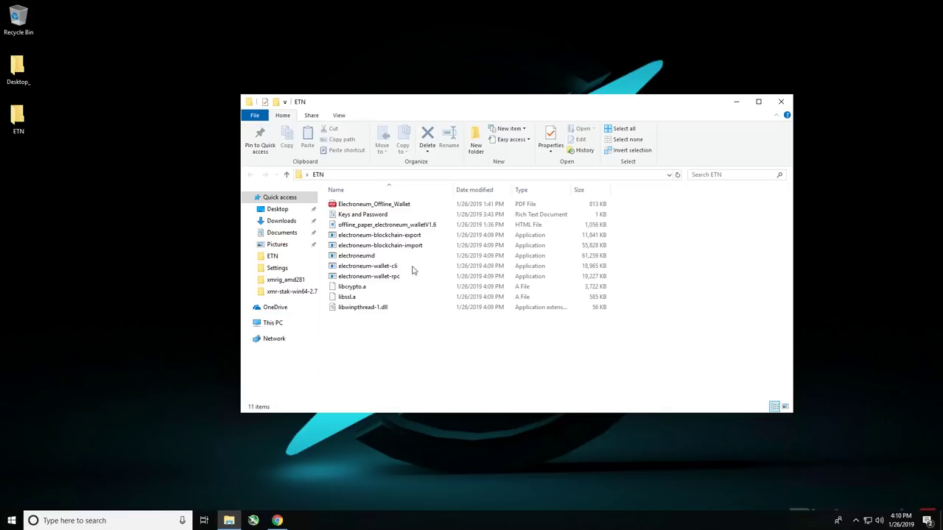
# Step: Run electroneumd from the ETN folder and arrange the windows so the daemon's synchronization output is visible
pyautogui.click(362, 260)
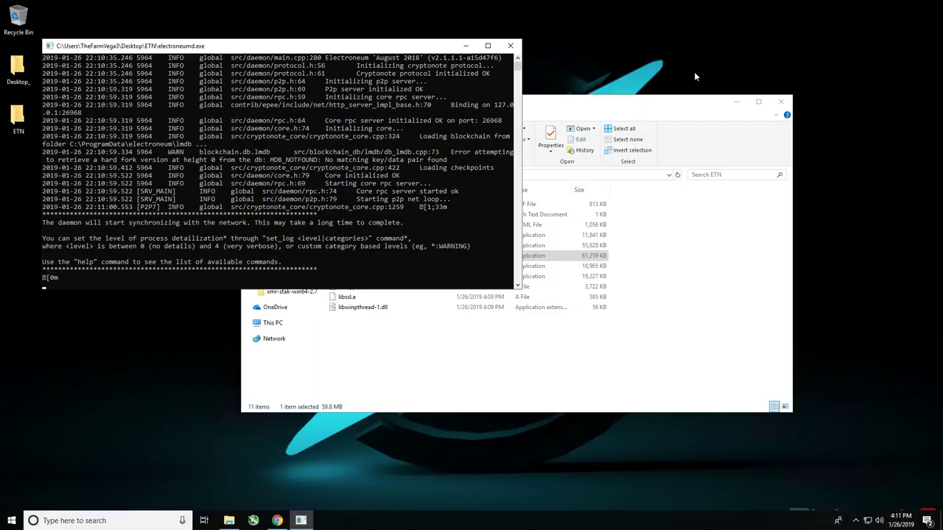
pyautogui.click(633, 109)
pyautogui.moveTo(743, 189); pyautogui.dragTo(741, 197)
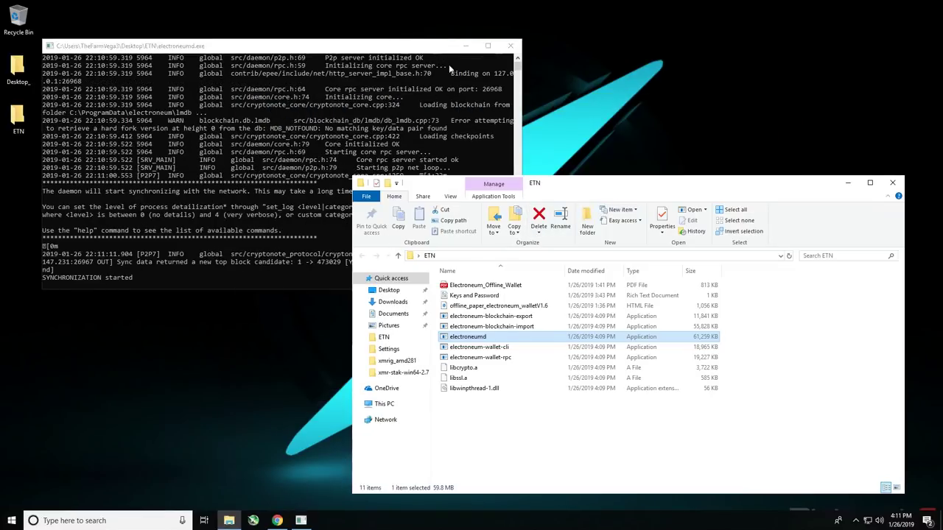
pyautogui.click(444, 125)
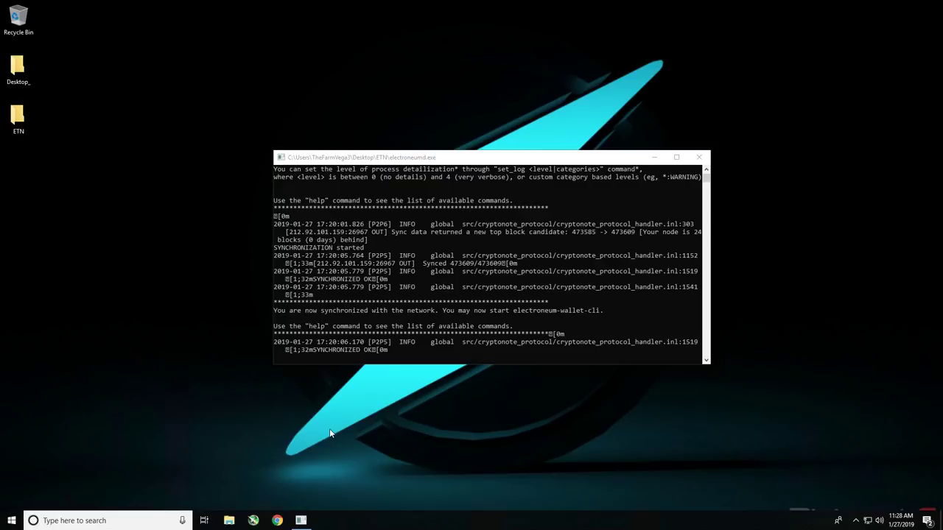
# Step: Browse to the root of Local Disk (C:) and turn on the display of hidden items
pyautogui.doubleClick(21, 118)
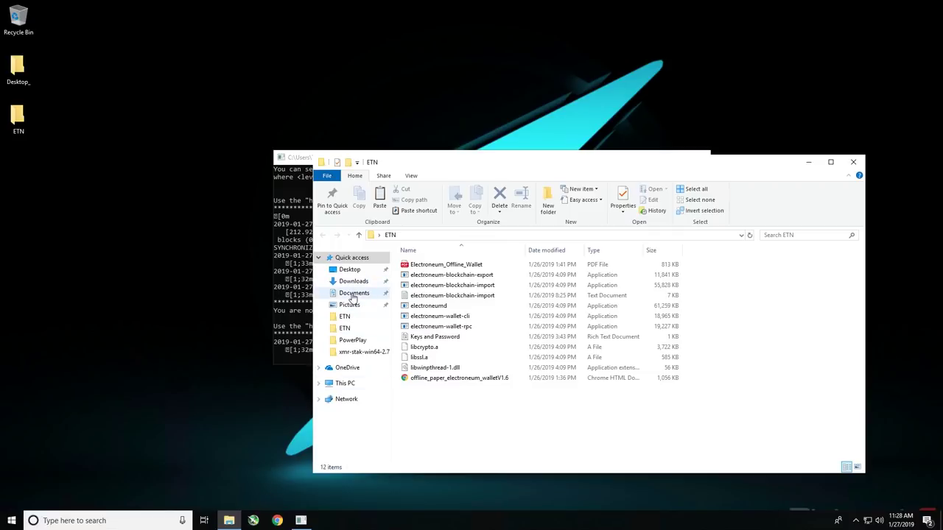
pyautogui.click(349, 384)
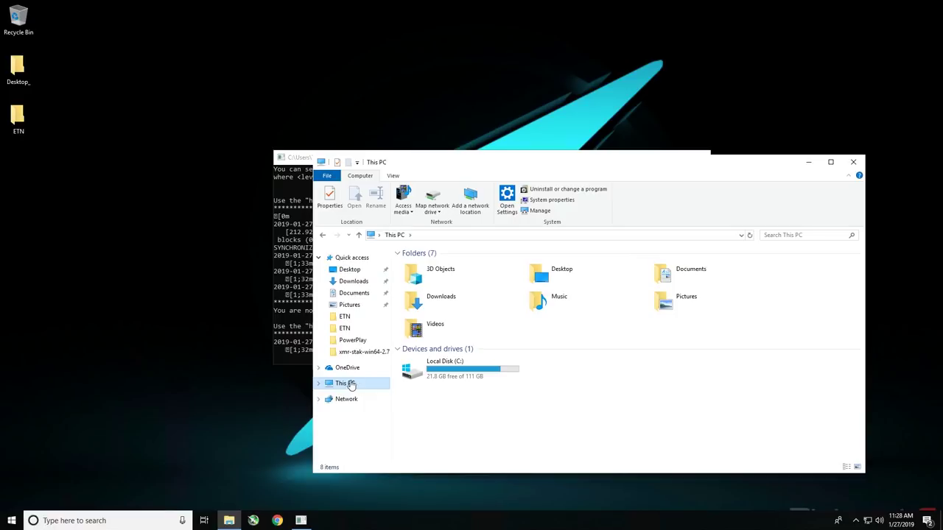
pyautogui.doubleClick(445, 366)
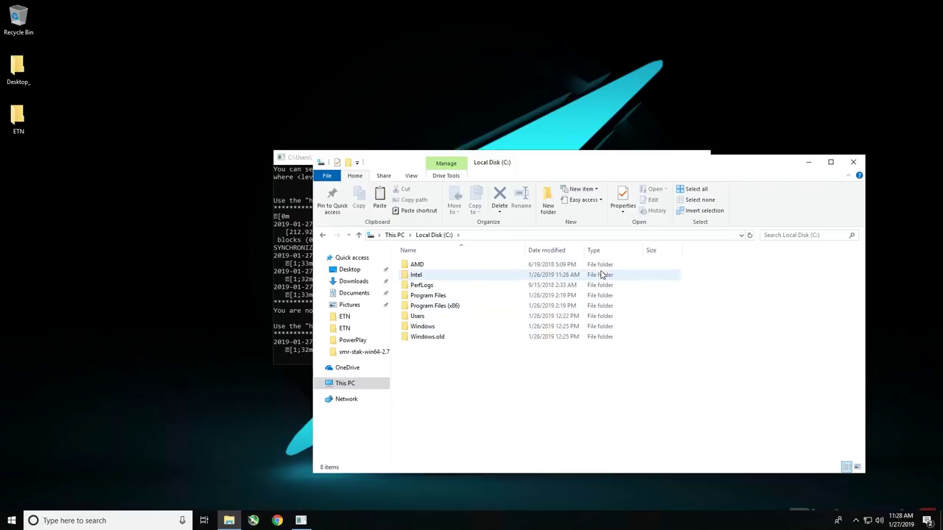
pyautogui.click(427, 337)
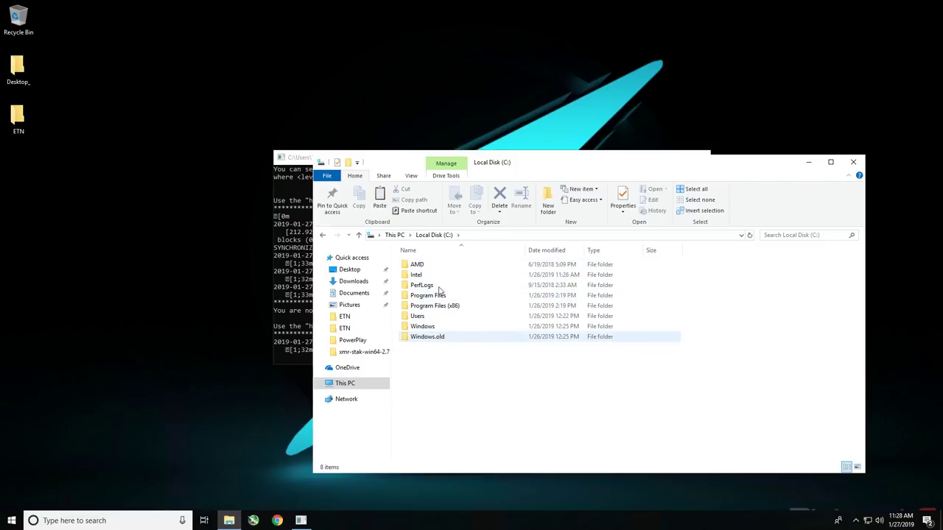
pyautogui.click(412, 176)
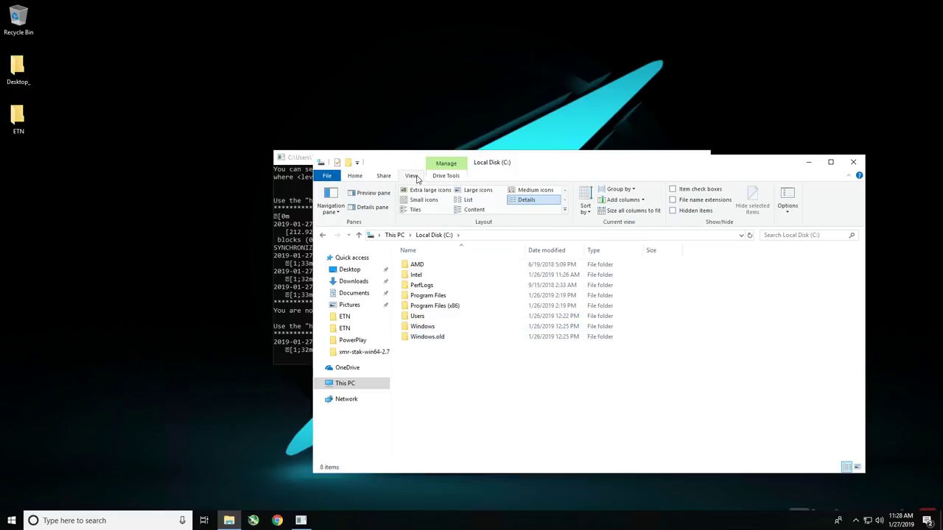
pyautogui.click(671, 210)
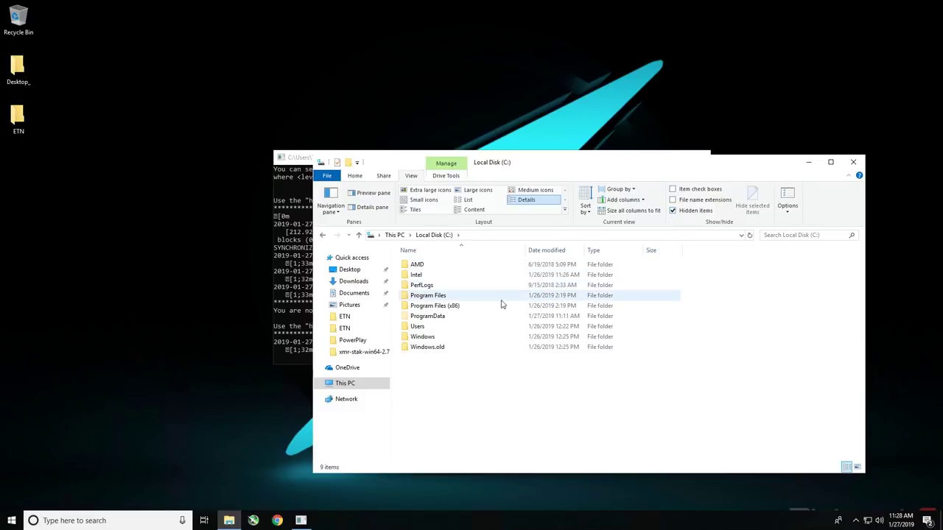
# Step: Open the lmdb folder inside ProgramData\electroneum to inspect the downloaded blockchain data files
pyautogui.doubleClick(424, 316)
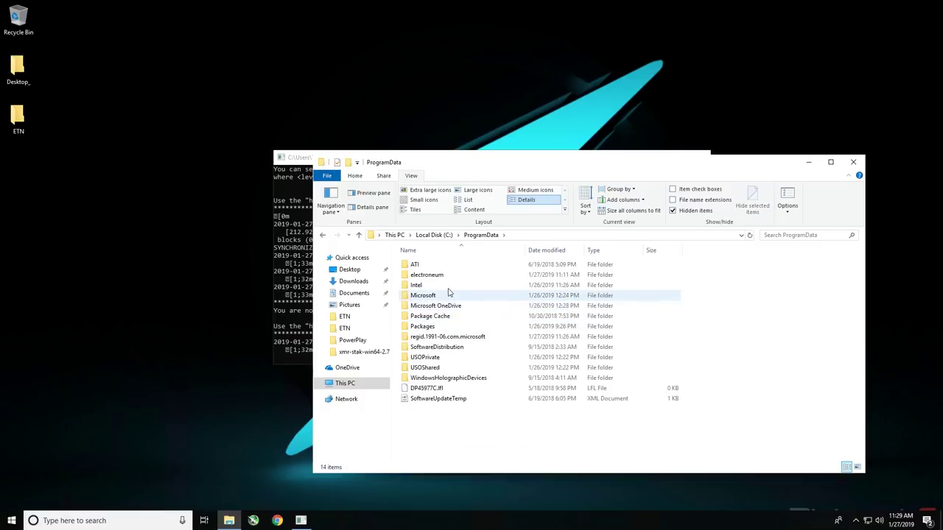
pyautogui.moveTo(446, 277)
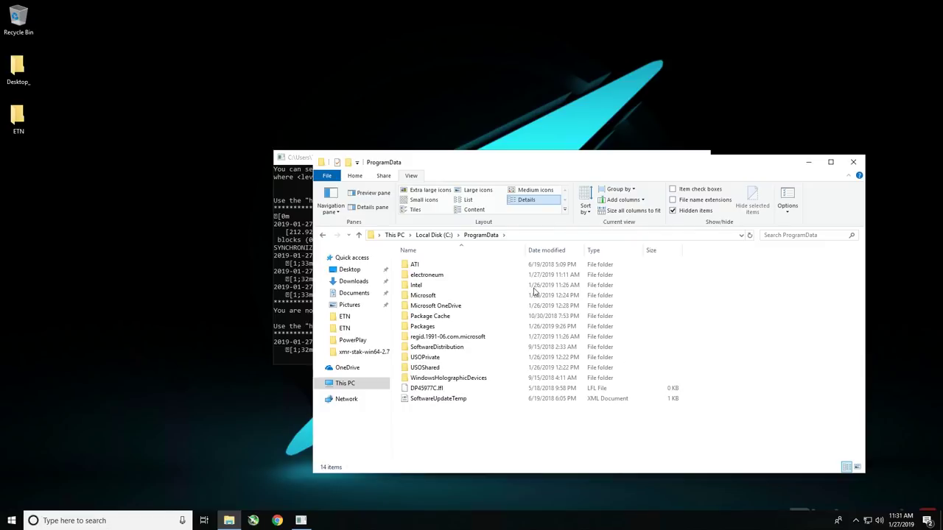
pyautogui.rightClick(435, 277)
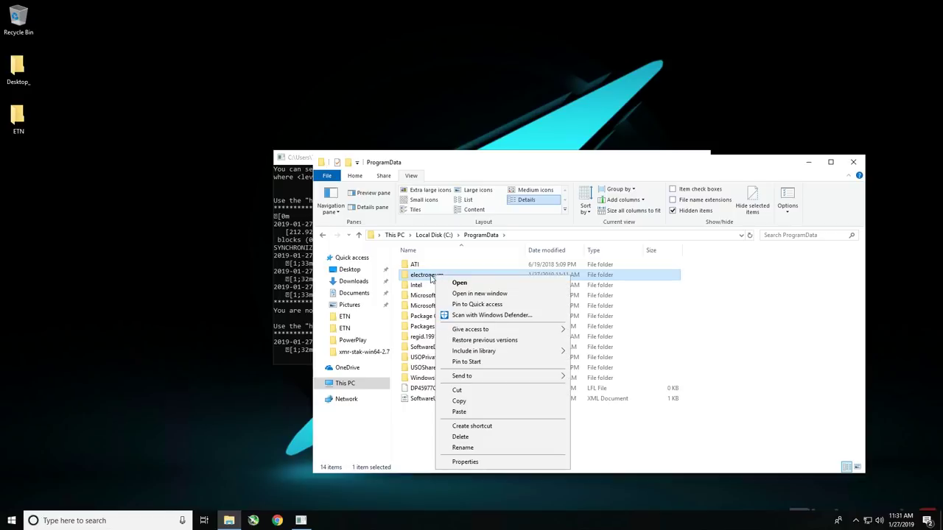
pyautogui.click(475, 284)
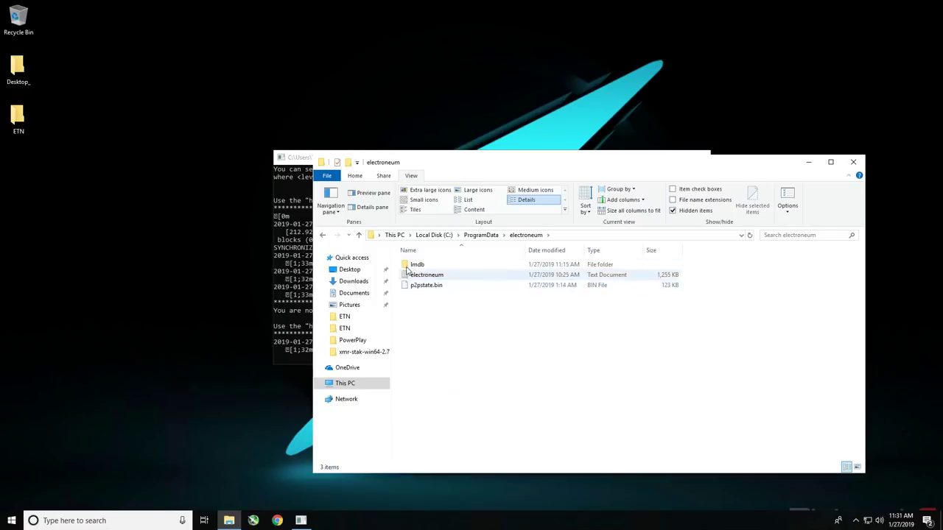
pyautogui.click(426, 276)
pyautogui.doubleClick(417, 265)
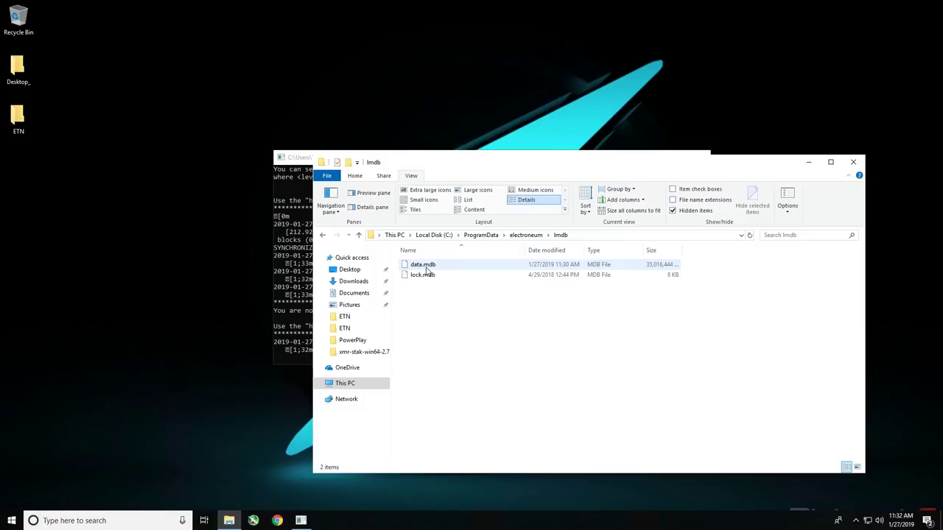
# Step: Return to ProgramData, review the available actions for the electroneum folder, and close the file window
pyautogui.click(526, 235)
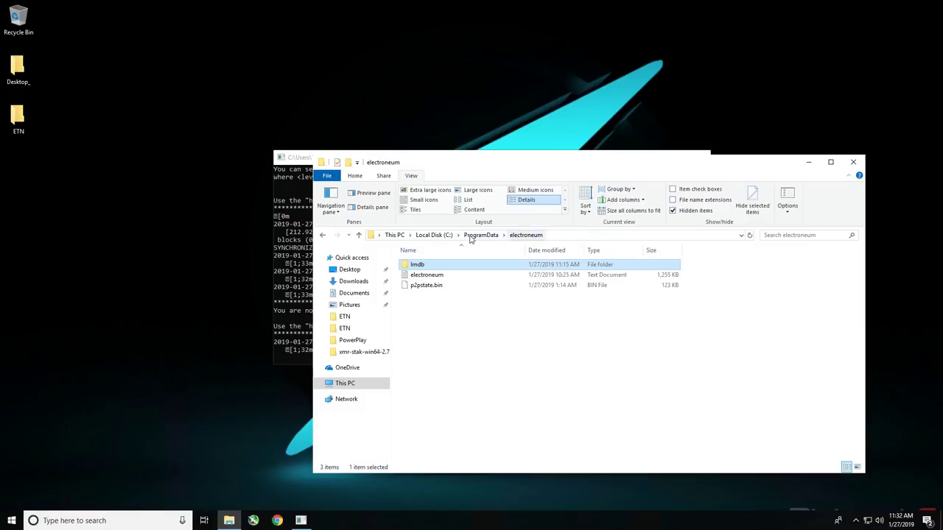
pyautogui.click(470, 242)
pyautogui.rightClick(425, 279)
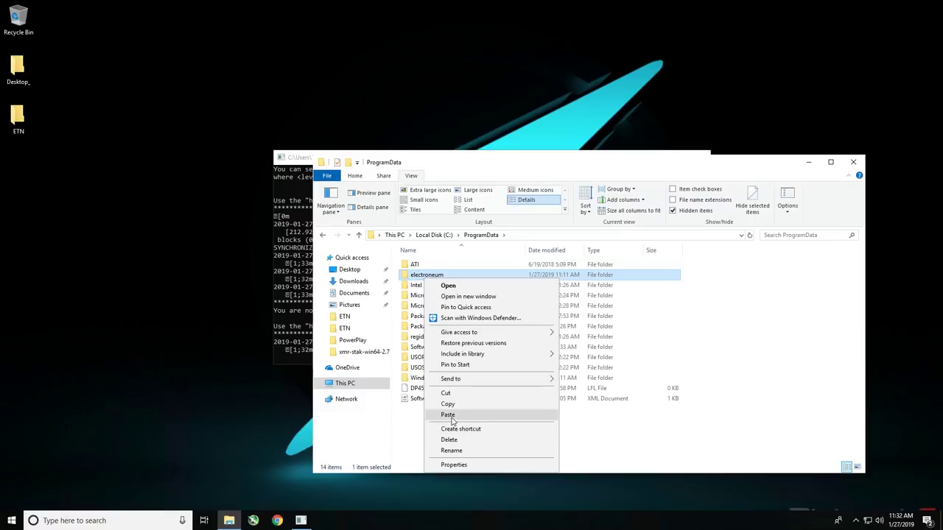
pyautogui.click(185, 298)
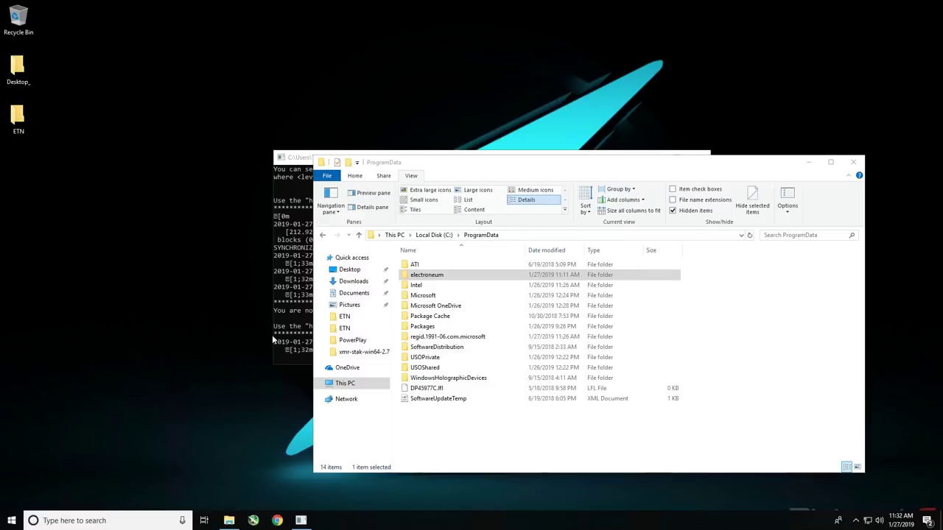
pyautogui.click(426, 276)
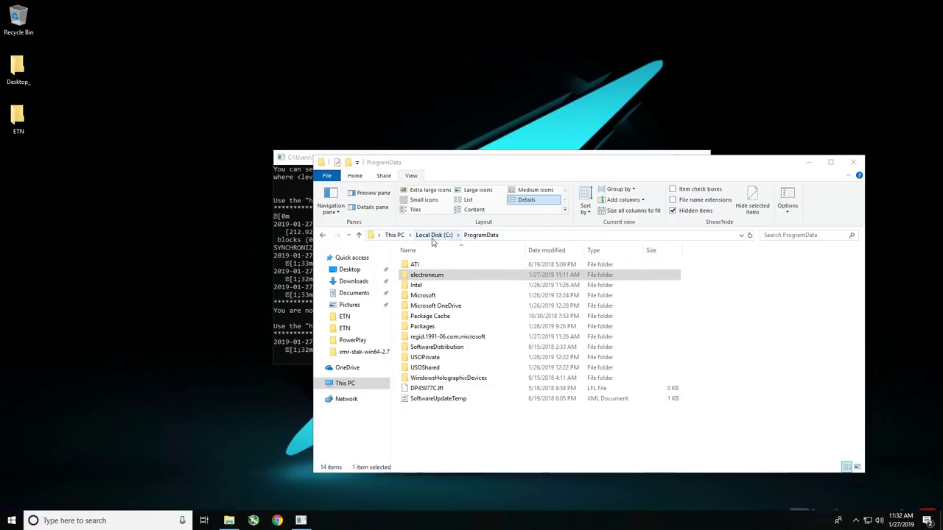
pyautogui.click(424, 277)
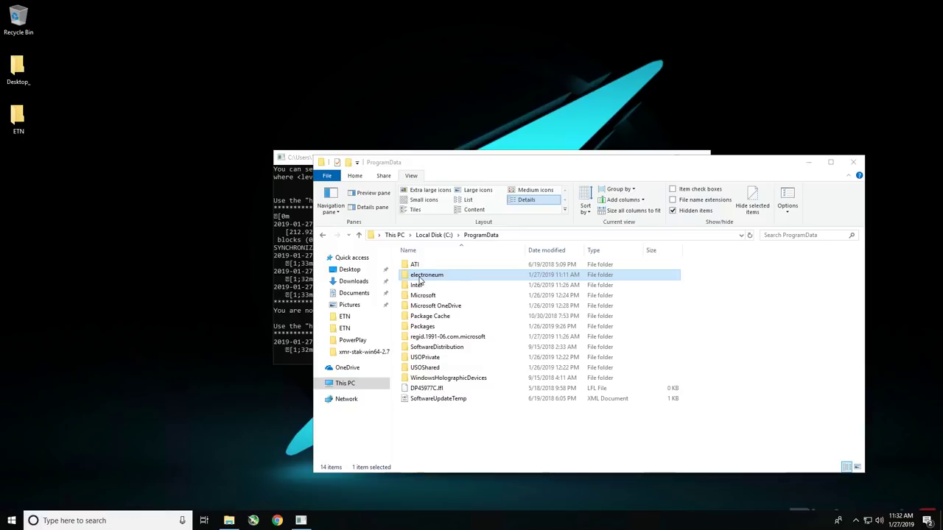
pyautogui.click(854, 164)
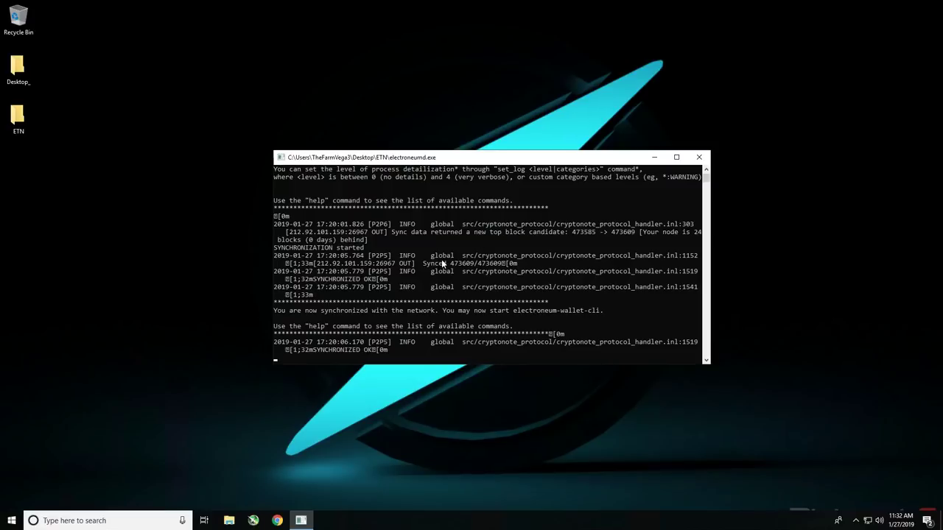
# Step: Close the running daemon window and restart electroneumd from the desktop ETN folder
pyautogui.doubleClick(18, 118)
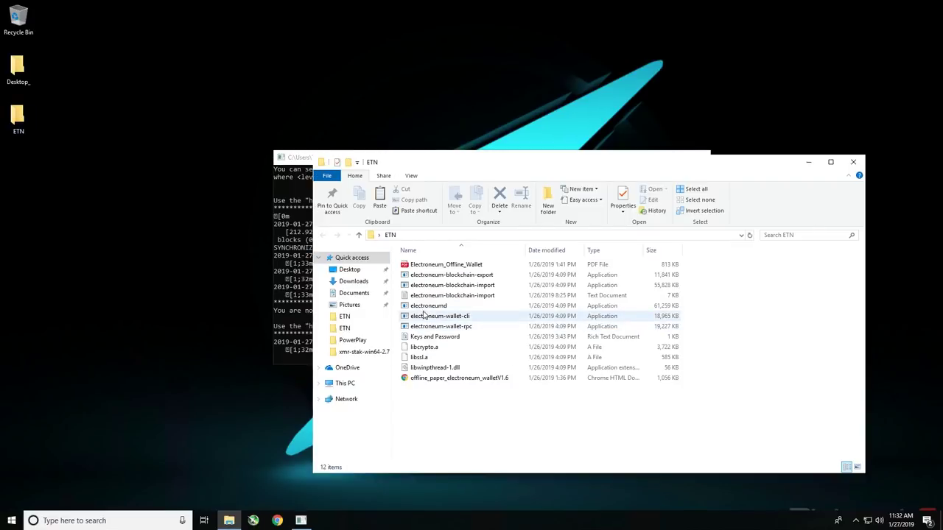
pyautogui.click(286, 202)
pyautogui.click(699, 157)
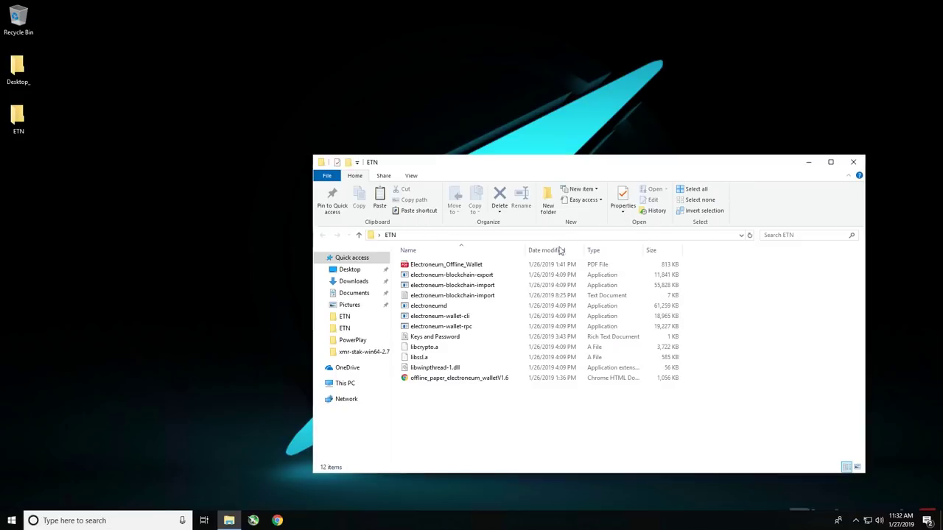
pyautogui.doubleClick(431, 306)
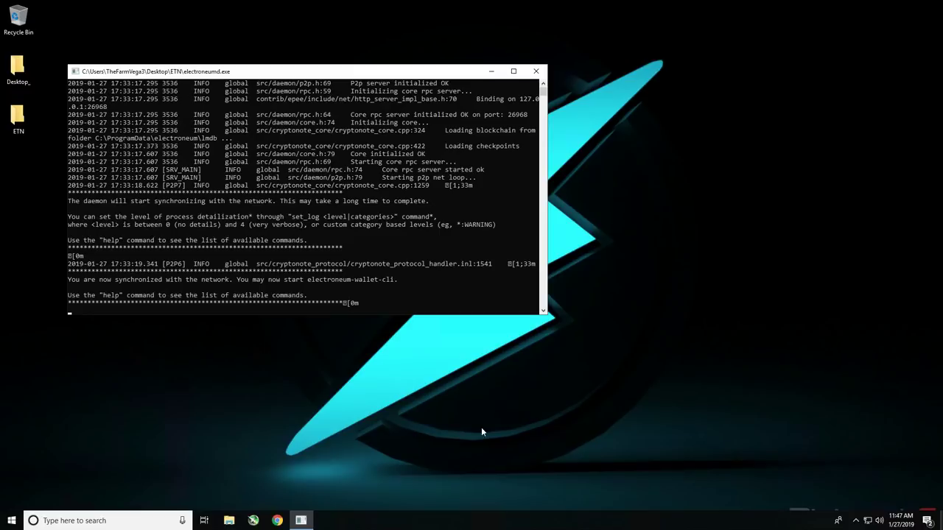
# Step: Search Windows for cmd and run Command Prompt as administrator
pyautogui.click(139, 525)
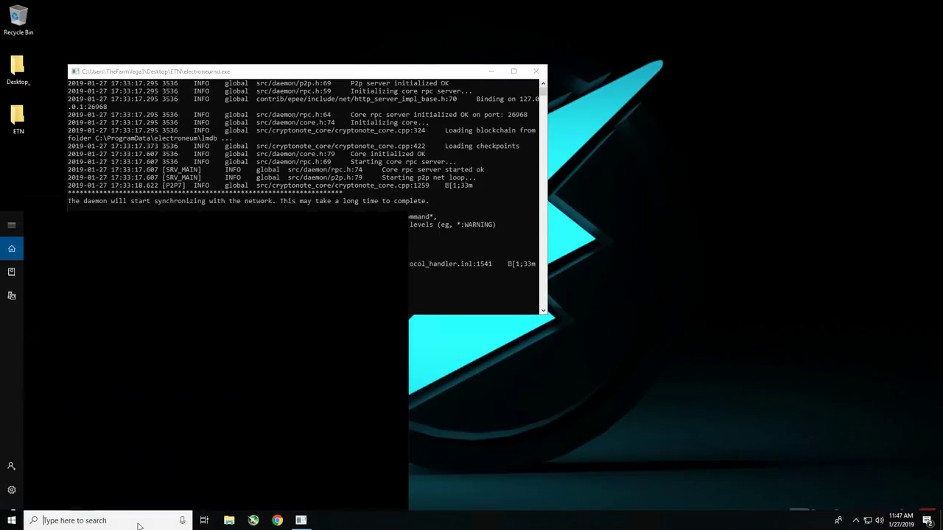
pyautogui.write('cmd')
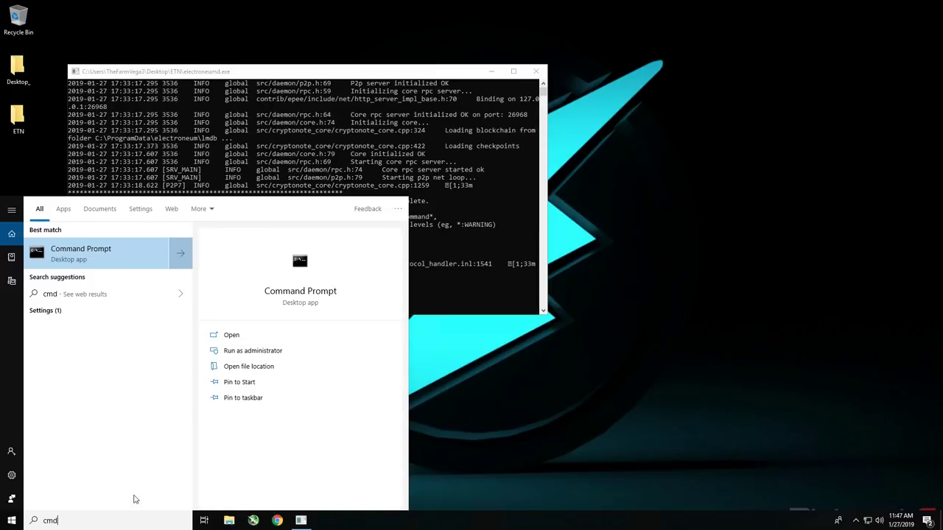
pyautogui.rightClick(96, 255)
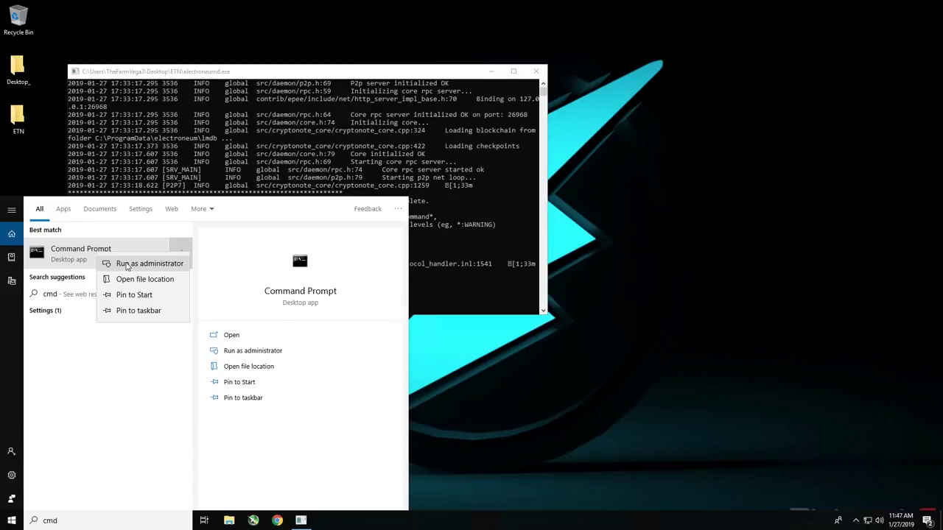
pyautogui.click(127, 265)
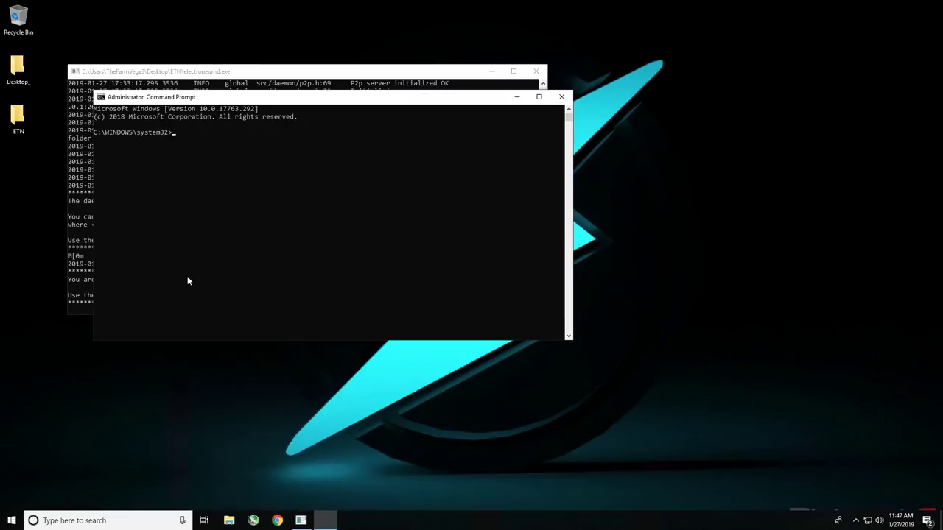
# Step: Shrink the electroneumd window into the upper-left corner of the desktop and place the Command Prompt window near the centre, keeping both visible
pyautogui.moveTo(319, 104); pyautogui.dragTo(645, 248)
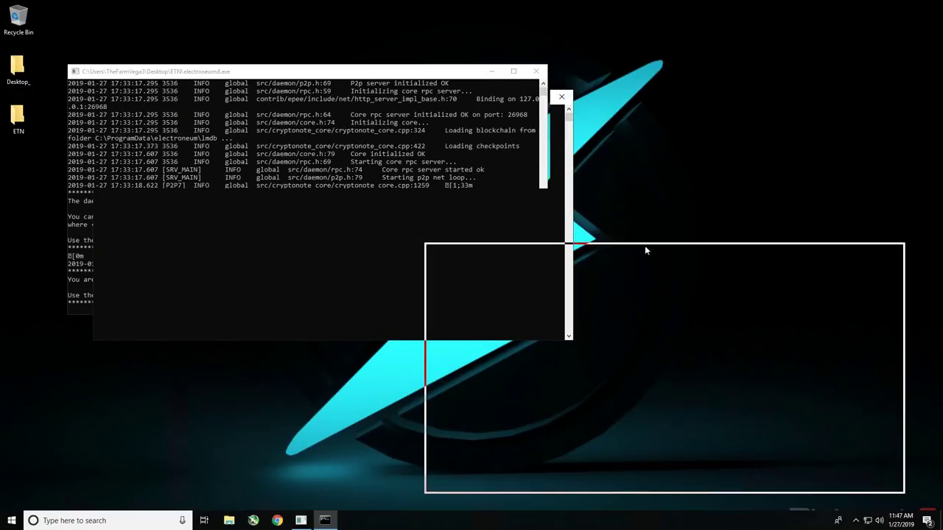
pyautogui.moveTo(459, 73); pyautogui.dragTo(391, 16)
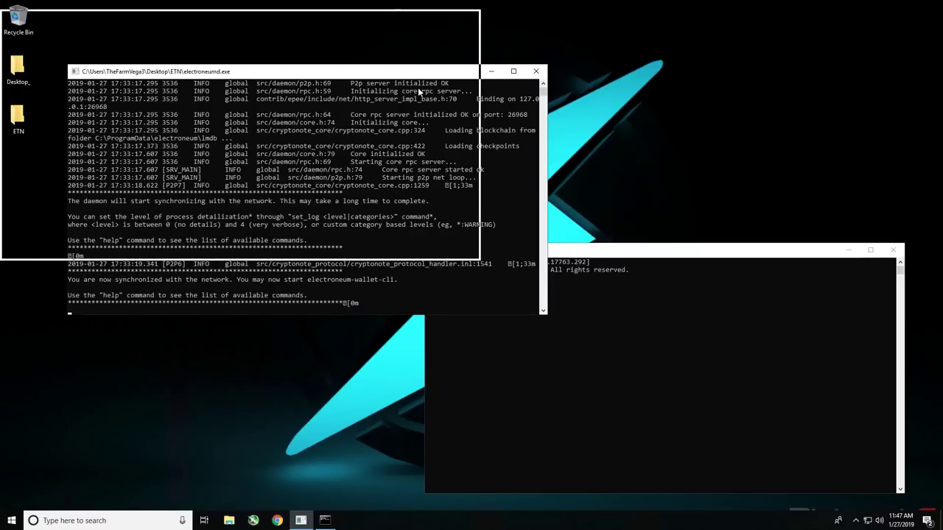
pyautogui.moveTo(448, 221); pyautogui.dragTo(249, 136)
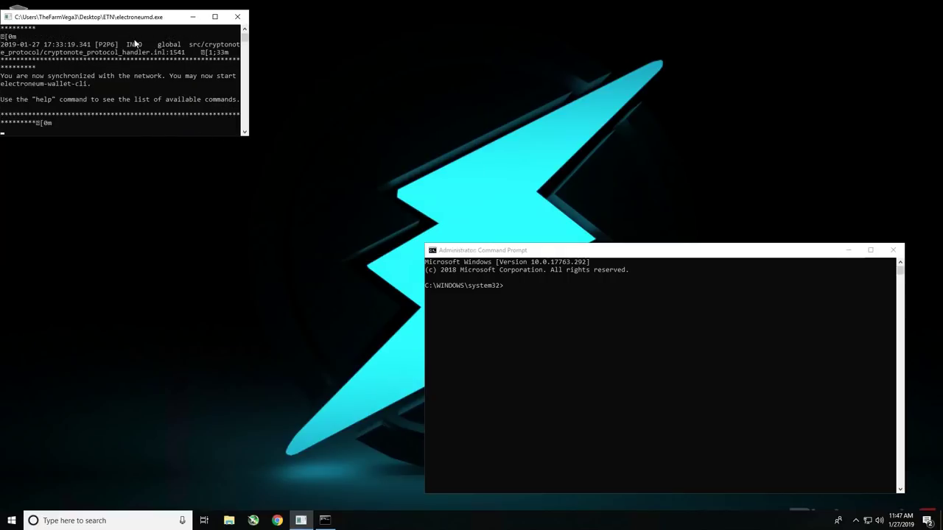
pyautogui.moveTo(129, 21); pyautogui.dragTo(154, 21)
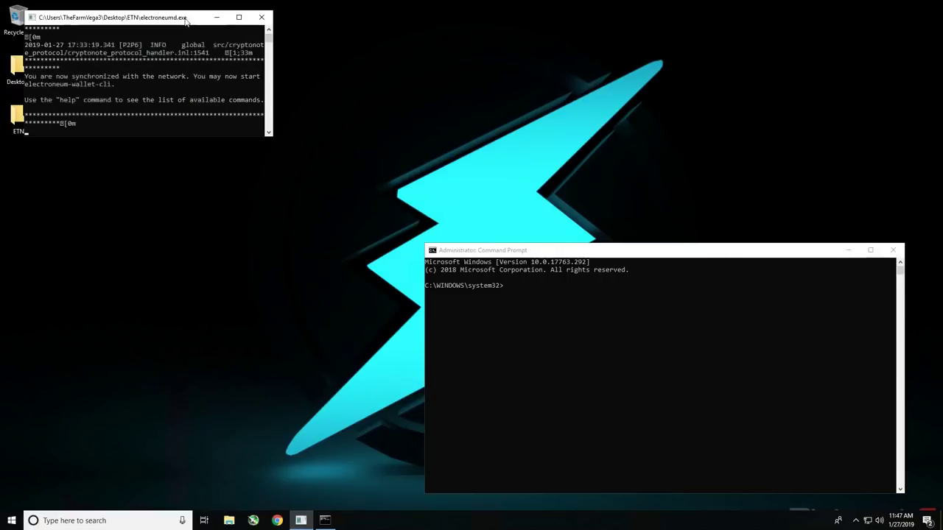
pyautogui.click(215, 21)
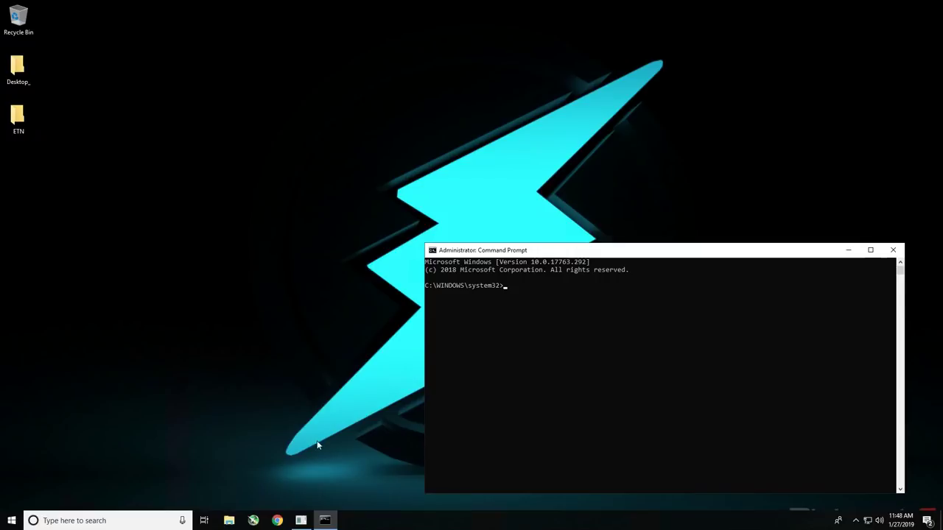
pyautogui.click(300, 521)
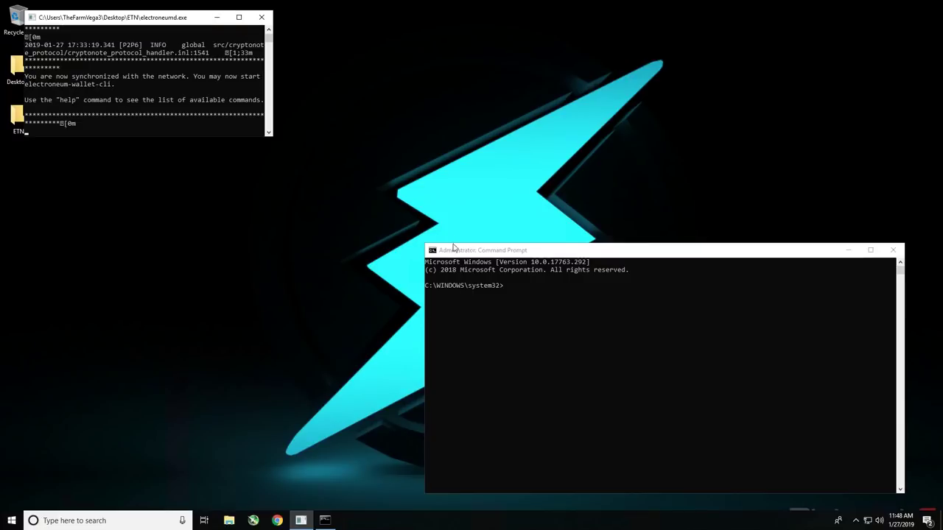
pyautogui.hotkey('alt', 'Tab')
pyautogui.moveTo(382, 168); pyautogui.dragTo(383, 171)
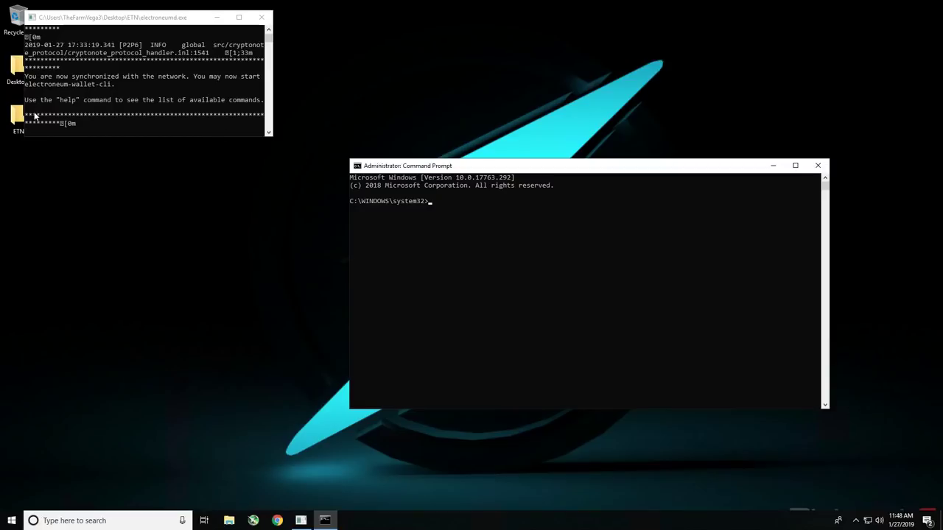
# Step: Open the desktop ETN folder to bring up the extracted Electroneum program files
pyautogui.doubleClick(20, 116)
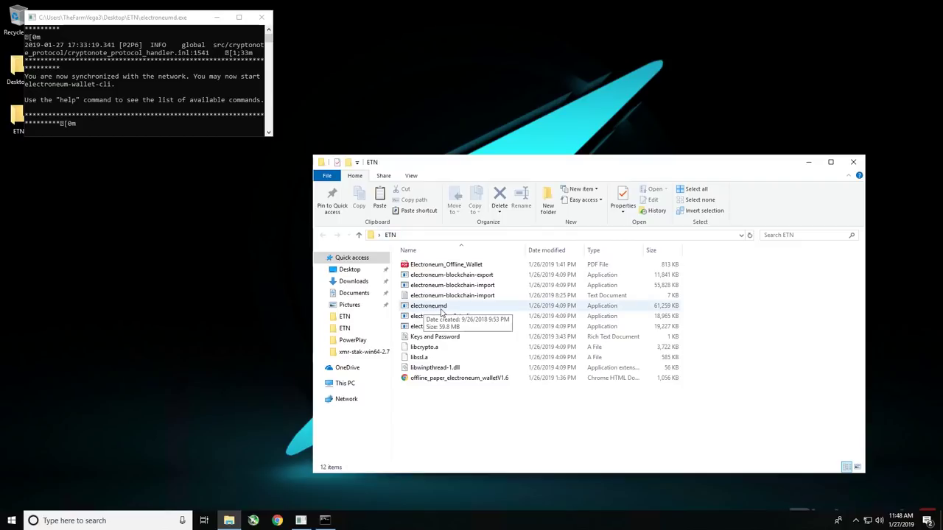
pyautogui.click(464, 316)
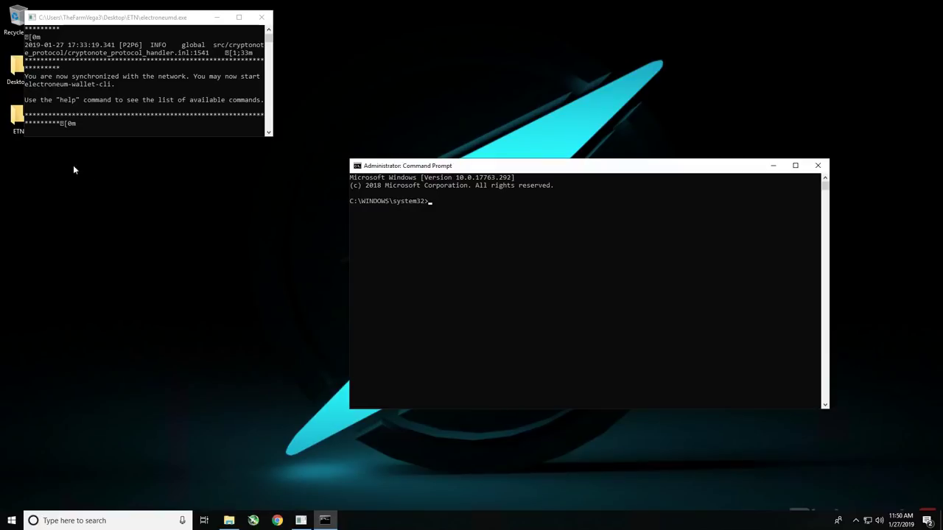
pyautogui.click(14, 120)
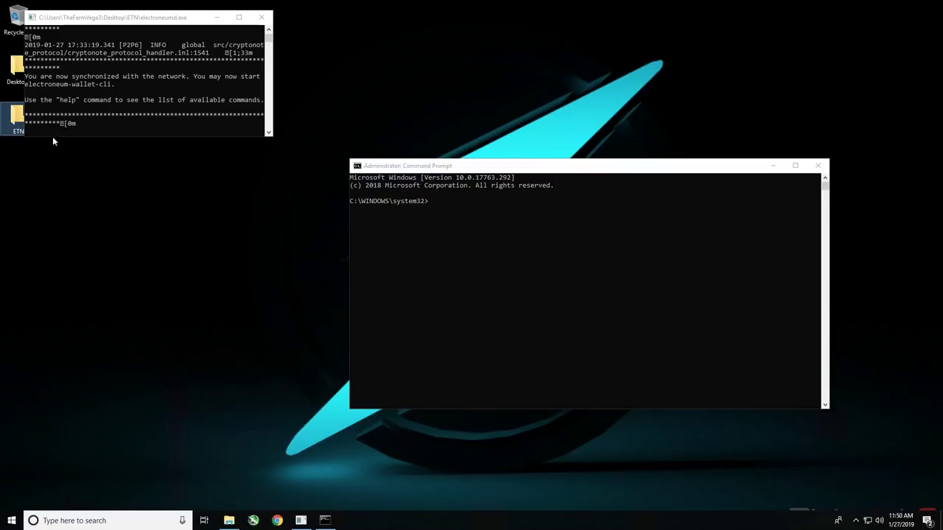
pyautogui.press('Return')
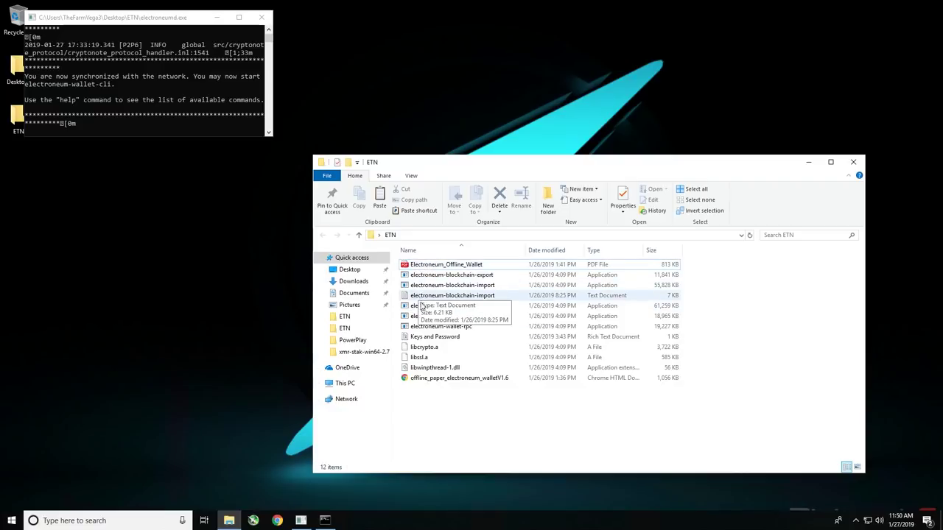
# Step: Open the Keys and Password document from the ETN folder, move it to the left side of the desktop and narrow its window
pyautogui.click(425, 339)
pyautogui.doubleClick(425, 339)
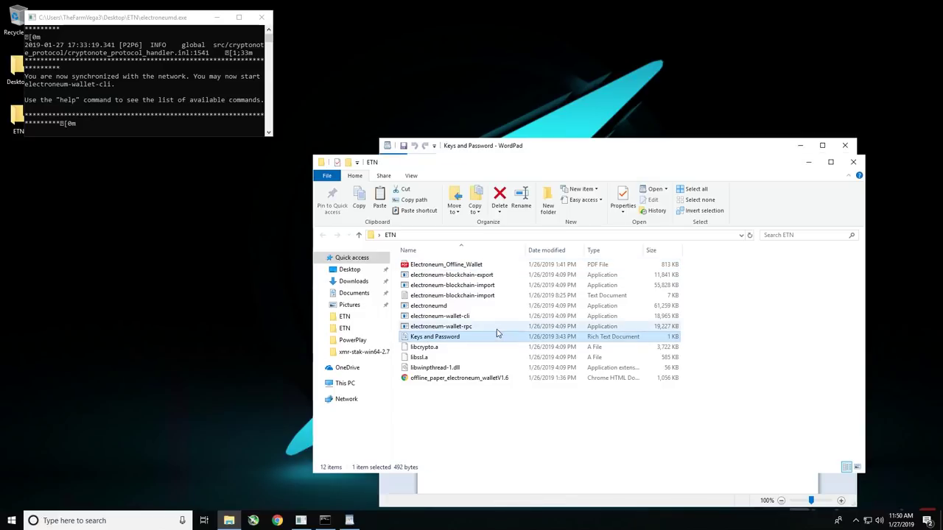
pyautogui.moveTo(545, 146); pyautogui.dragTo(236, 155)
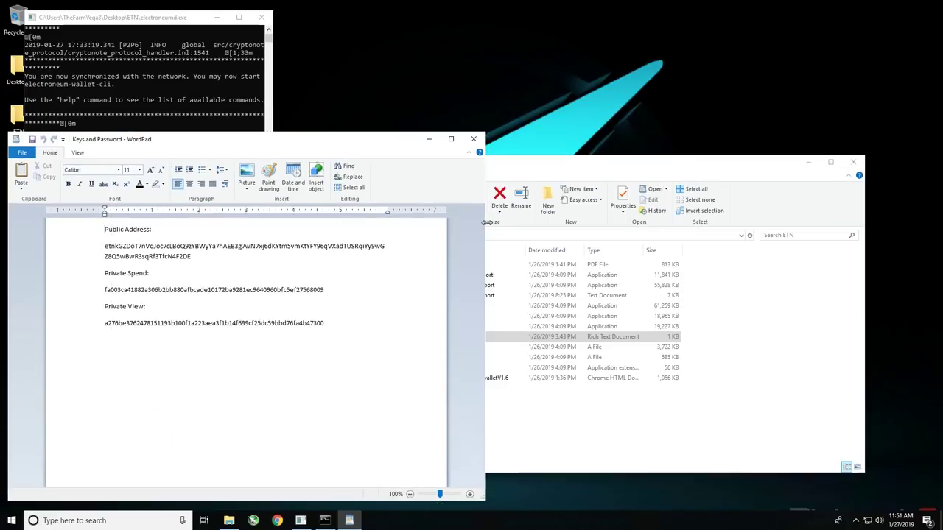
pyautogui.moveTo(473, 221); pyautogui.dragTo(391, 221)
# Step: Minimize the ETN folder window and place the Command Prompt beside the Keys and Password document without overlap
pyautogui.click(813, 163)
pyautogui.click(813, 163)
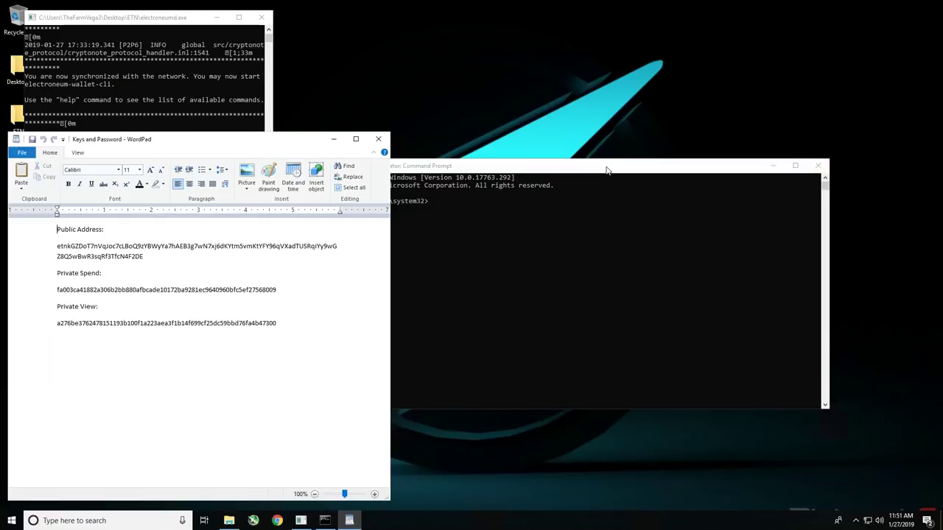
pyautogui.click(646, 171)
pyautogui.moveTo(646, 171); pyautogui.dragTo(702, 143)
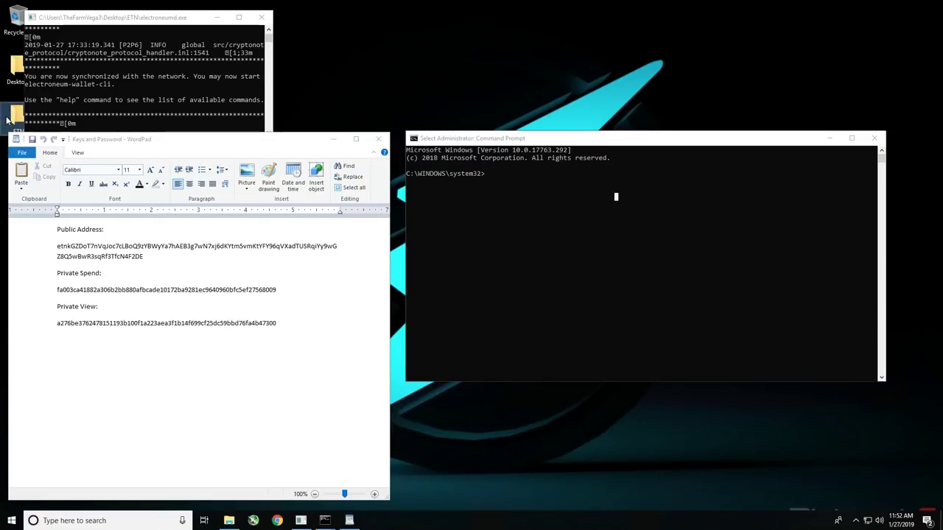
# Step: Bring back the ETN folder window and copy its address as text
pyautogui.hotkey('alt', 'Tab')
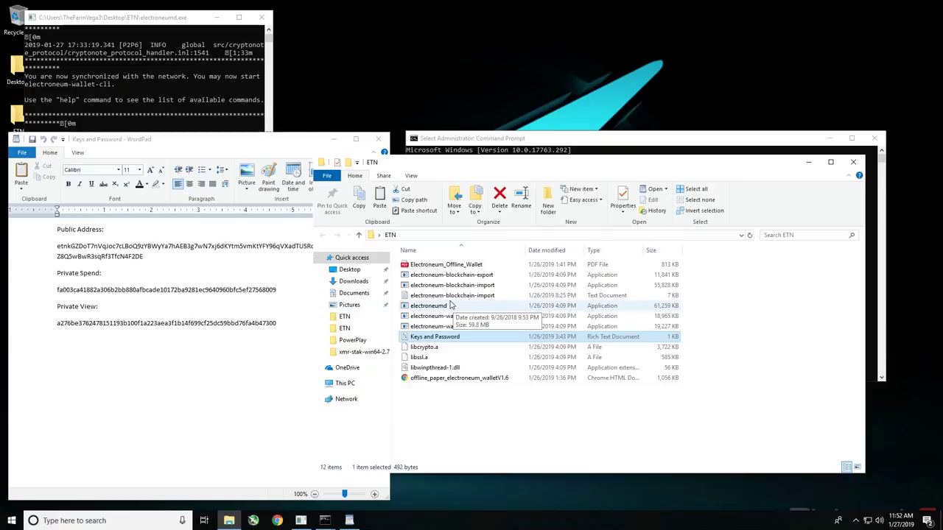
pyautogui.rightClick(410, 237)
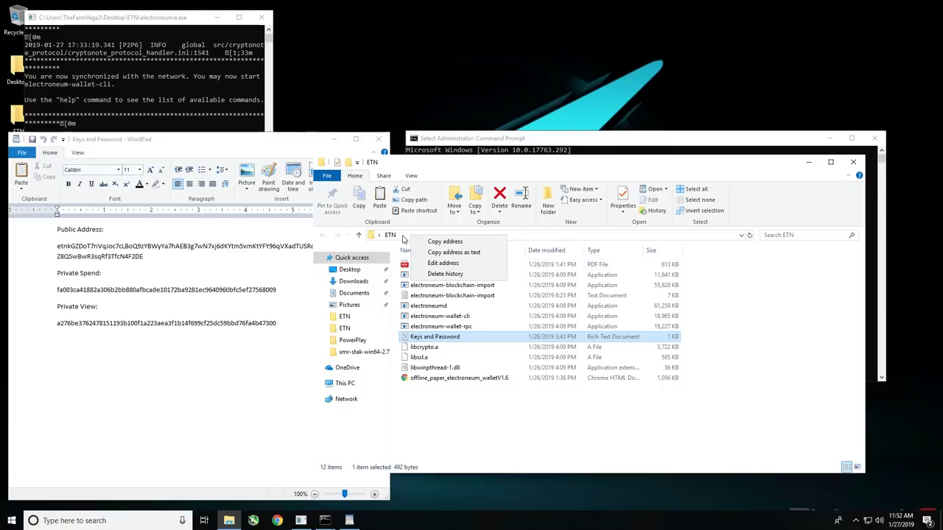
pyautogui.click(436, 256)
pyautogui.click(435, 258)
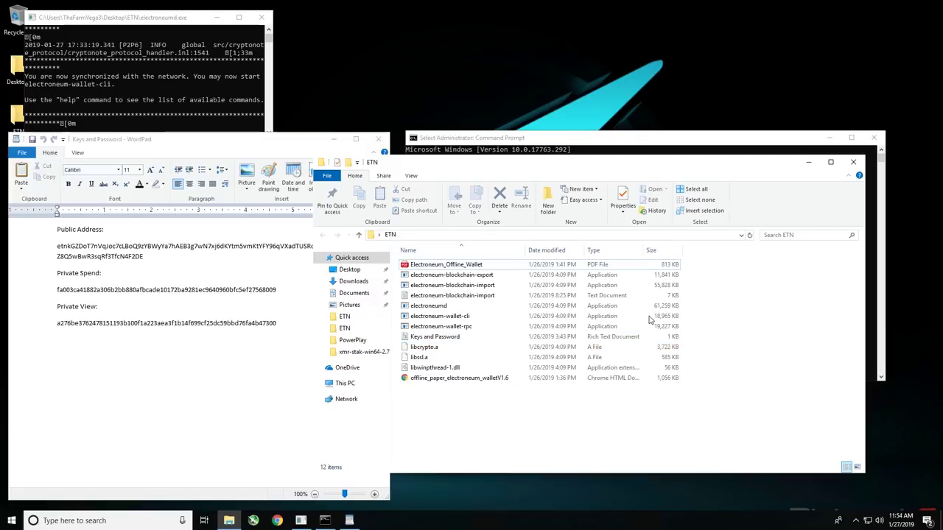
# Step: Minimize the ETN folder and change the Command Prompt directory to the copied folder path with cd /d
pyautogui.click(808, 163)
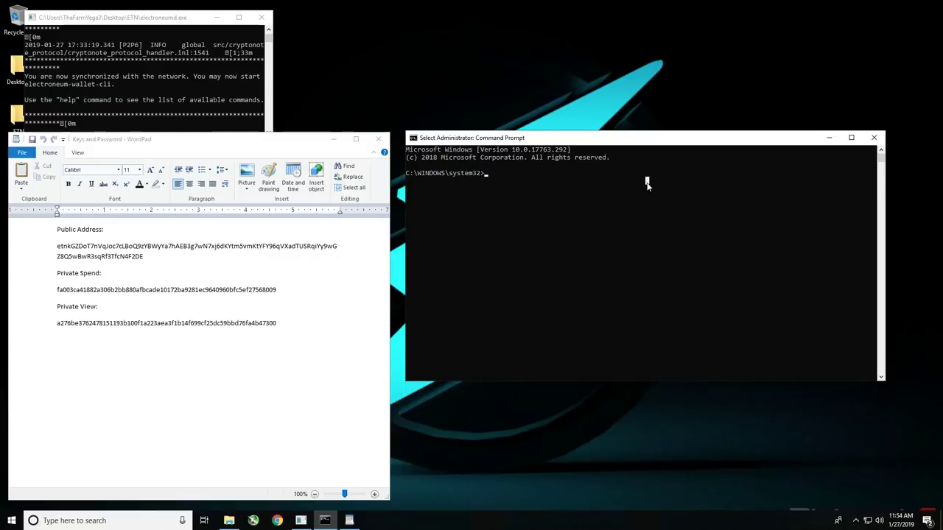
pyautogui.write('cd')
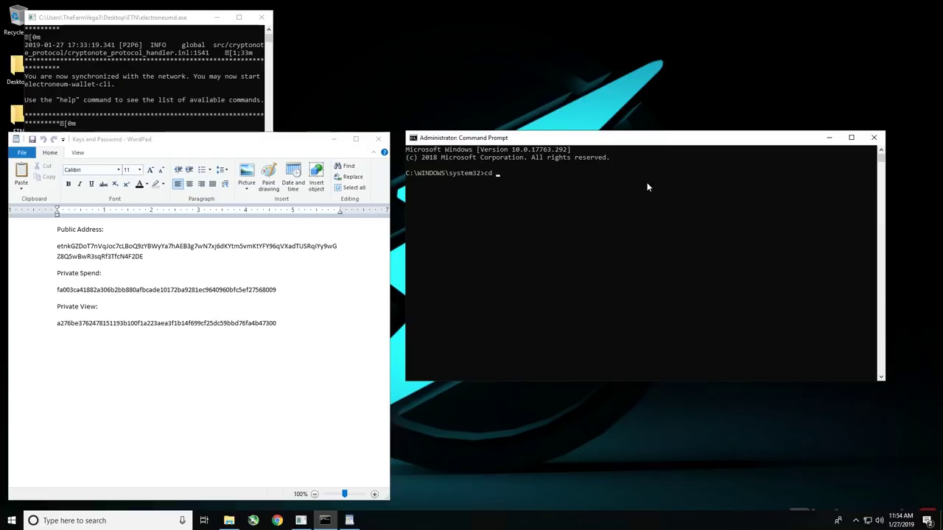
pyautogui.write(' /d')
pyautogui.hotkey('ctrl', 'v')
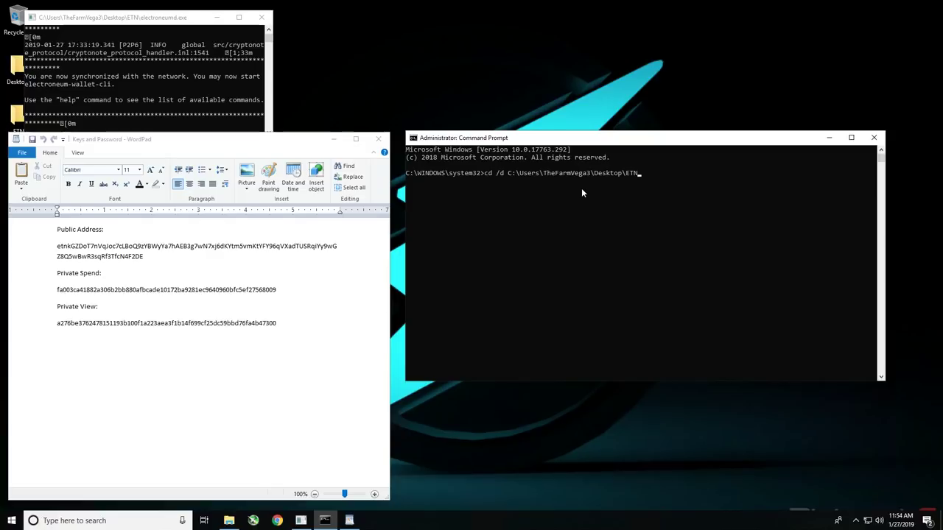
pyautogui.press('Return')
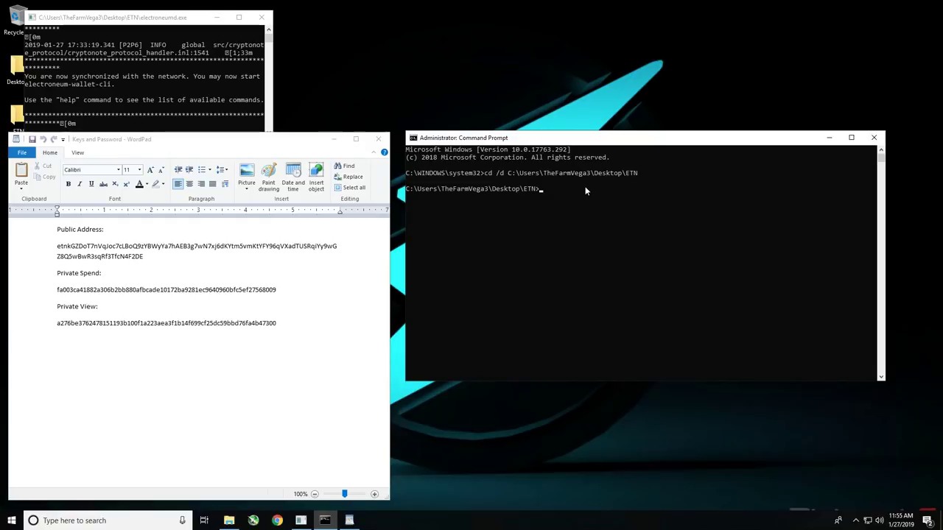
# Step: Enter electroneum-wallet-cli.exe --generate-from-keys youtube at the Command Prompt without running it
pyautogui.click(541, 275)
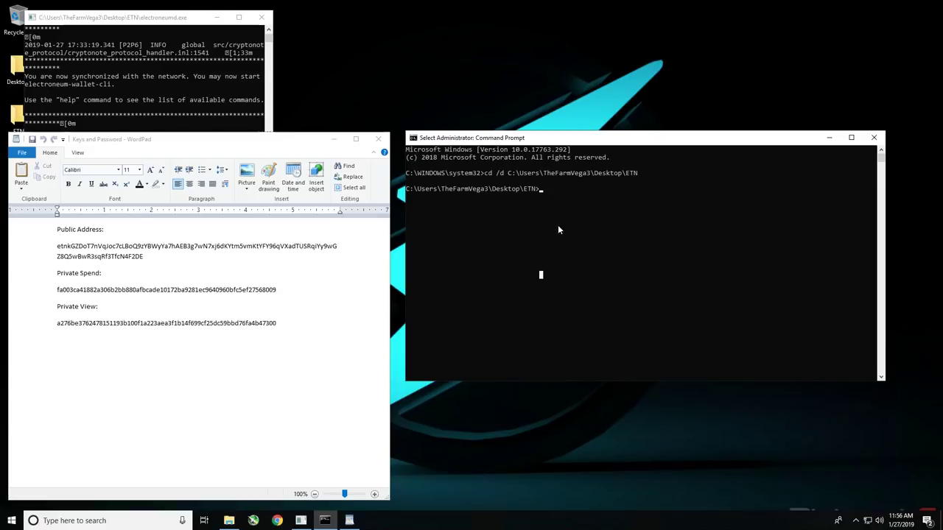
pyautogui.press('Escape')
pyautogui.write('electroneum-wallet-cli.exe --generate-from-keys')
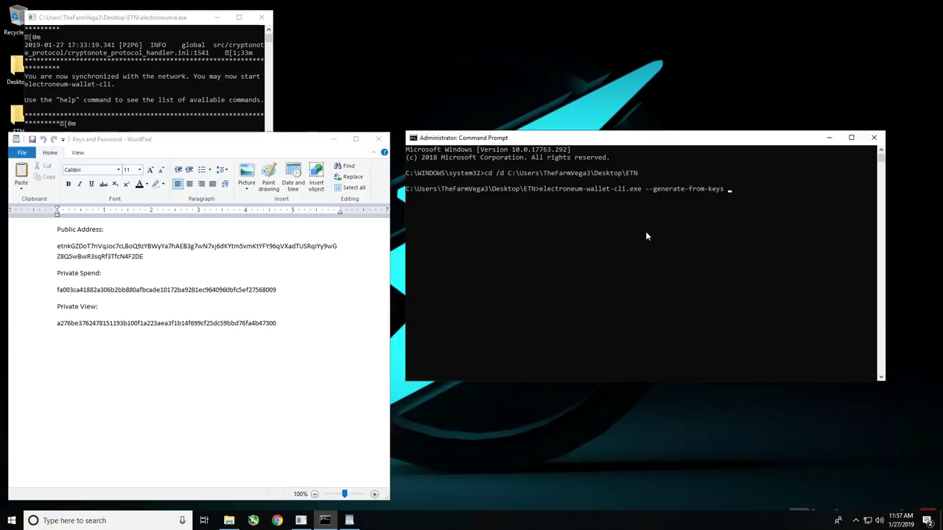
pyautogui.write('youtube')
# Step: Arrange the Command Prompt above the reopened ETN folder window, keeping the folder's file list visible, and run the entered wallet command
pyautogui.click(230, 521)
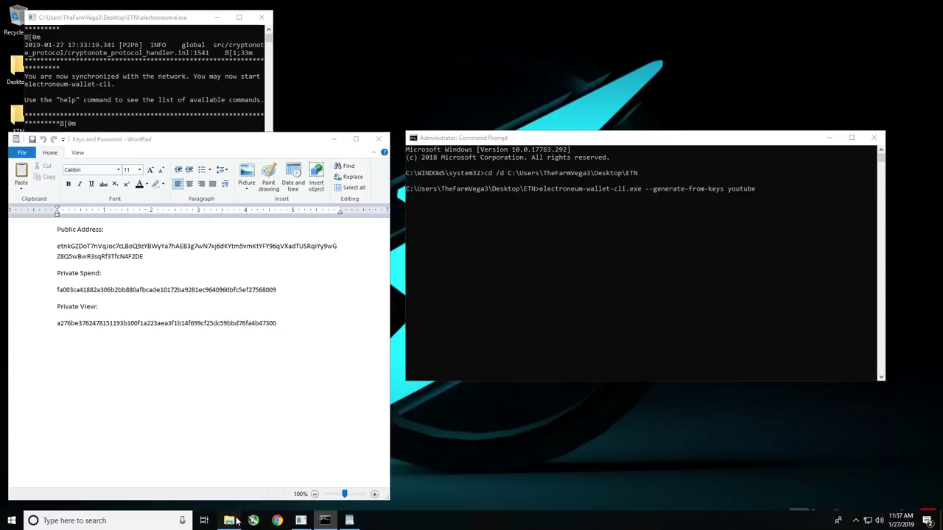
pyautogui.click(612, 145)
pyautogui.moveTo(600, 28); pyautogui.dragTo(599, 23)
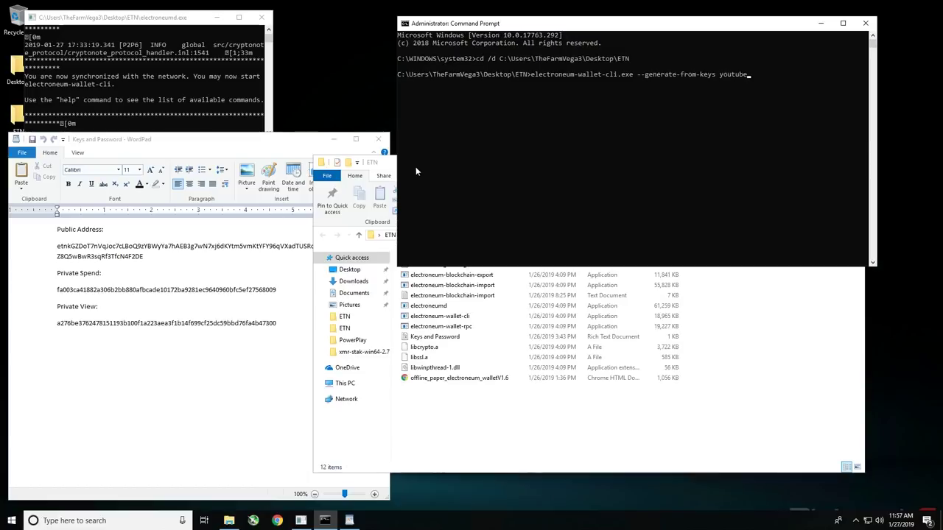
pyautogui.moveTo(391, 170); pyautogui.dragTo(458, 286)
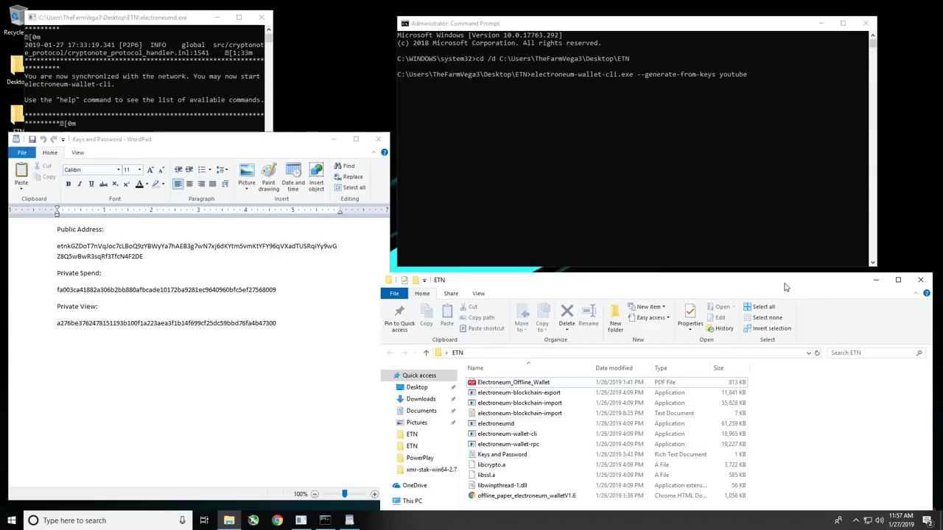
pyautogui.moveTo(785, 280); pyautogui.dragTo(786, 241)
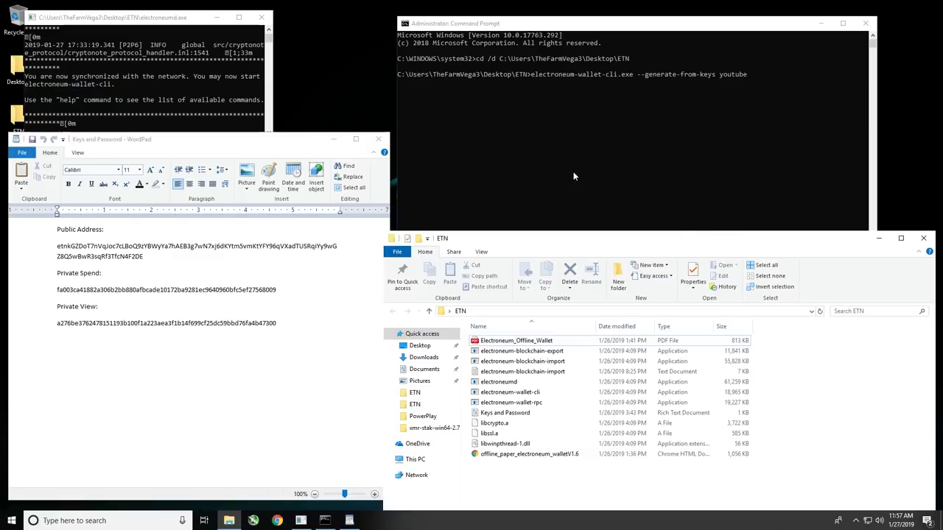
pyautogui.click(587, 106)
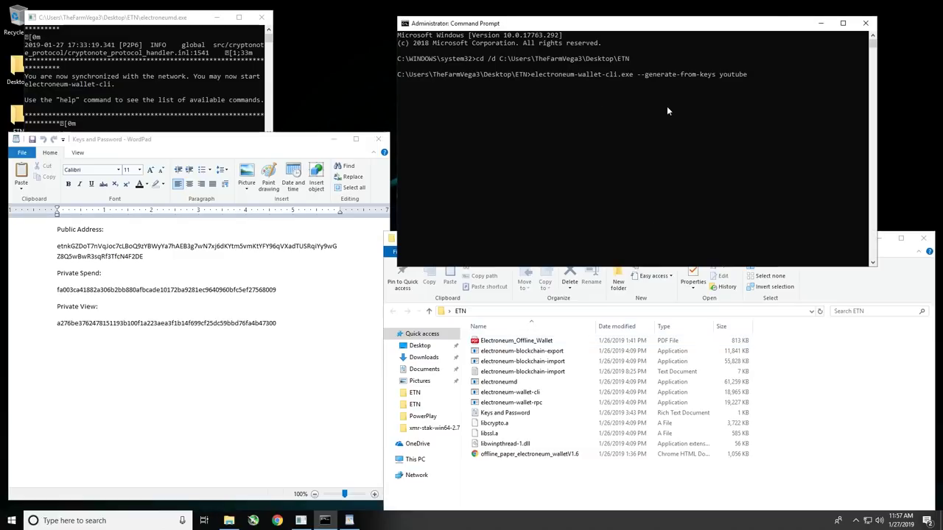
pyautogui.press('Return')
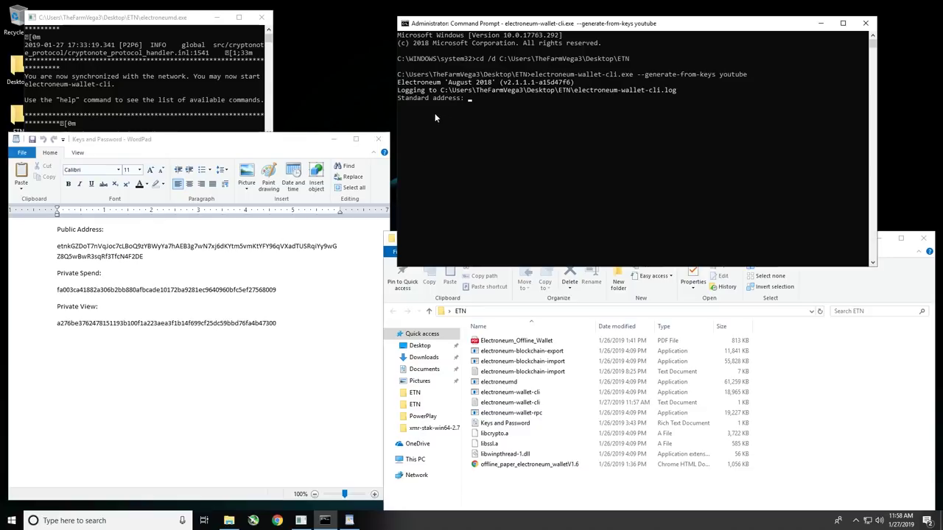
# Step: Copy the public address from the Keys and Password document and submit it as the wallet's standard address
pyautogui.click(145, 257)
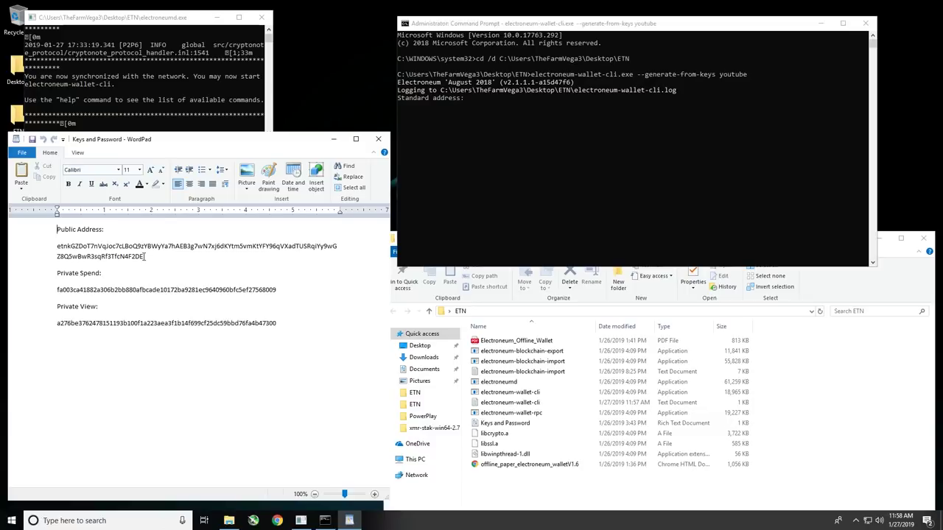
pyautogui.tripleClick(105, 254)
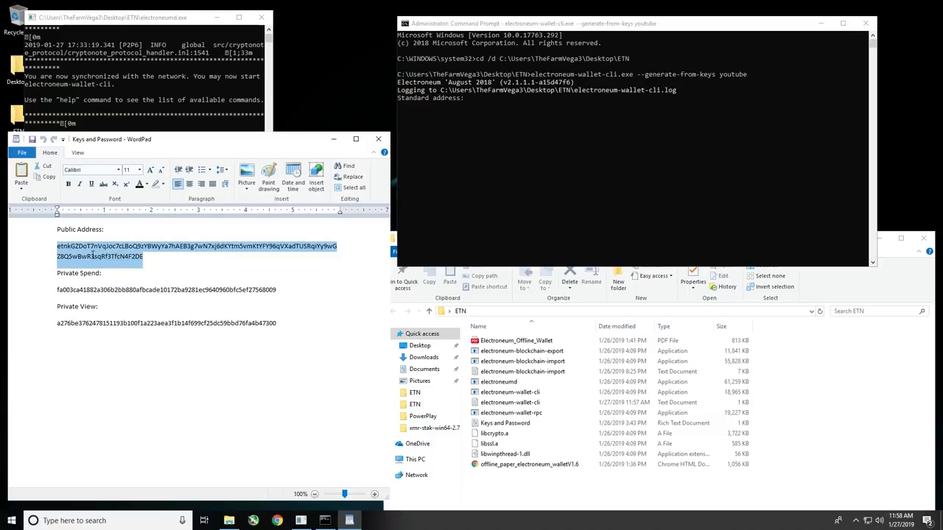
pyautogui.rightClick(93, 257)
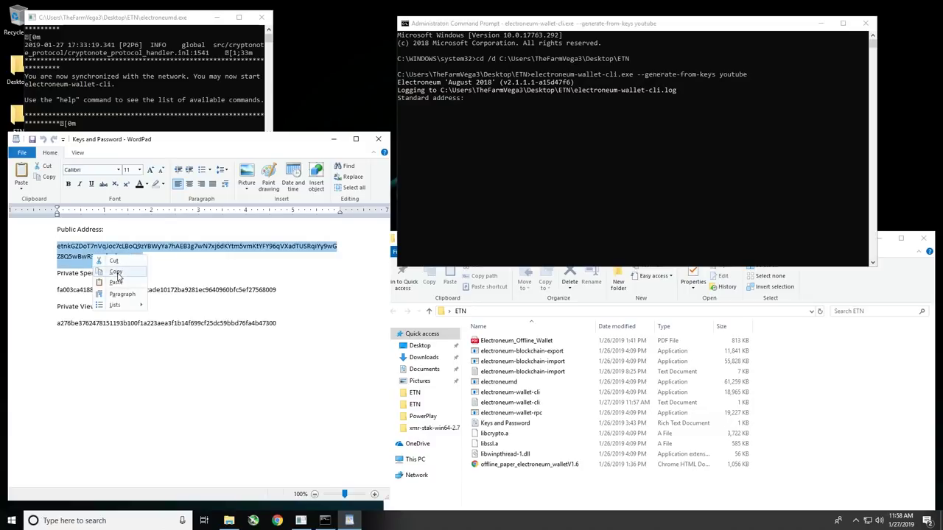
pyautogui.click(117, 274)
pyautogui.click(490, 107)
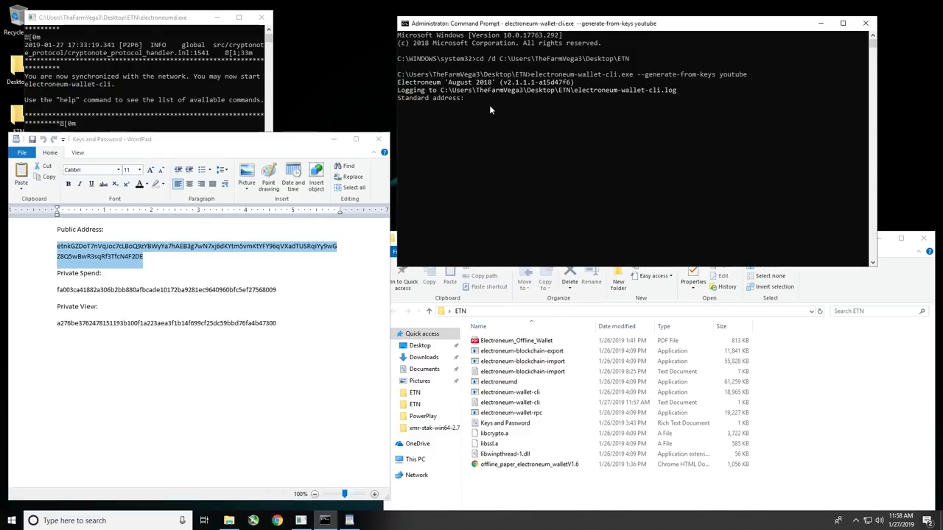
pyautogui.rightClick(489, 105)
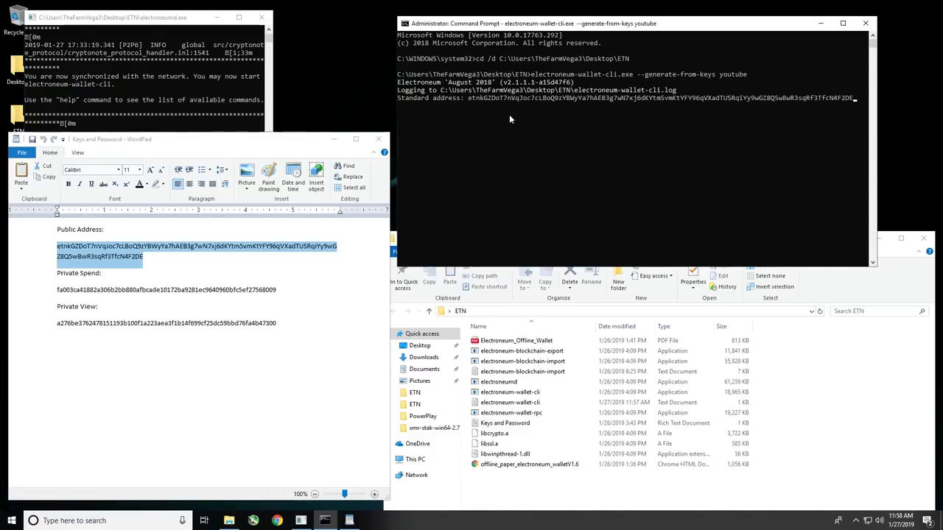
pyautogui.press('Return')
# Step: Copy the private spend key from the Keys and Password document and submit it as the secret spend key
pyautogui.click(250, 292)
pyautogui.moveTo(275, 289); pyautogui.dragTo(177, 290)
pyautogui.rightClick(150, 293)
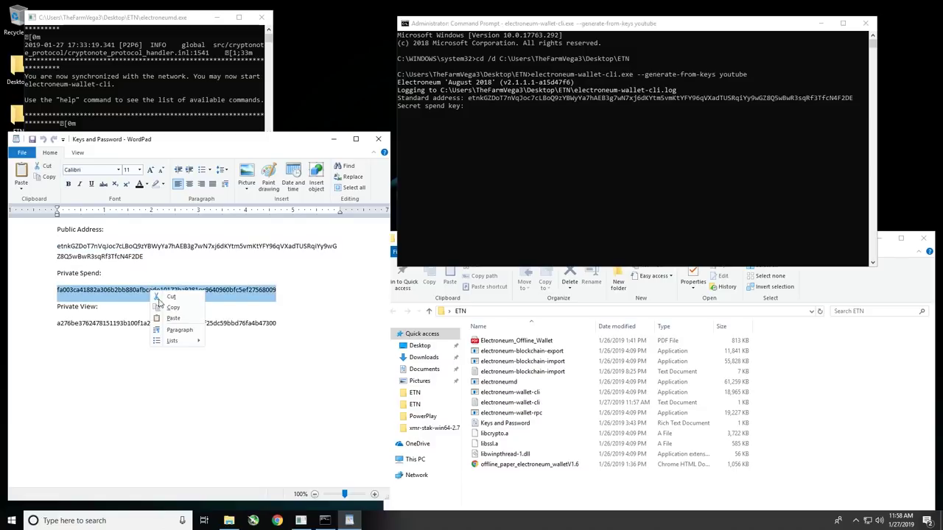
pyautogui.click(171, 306)
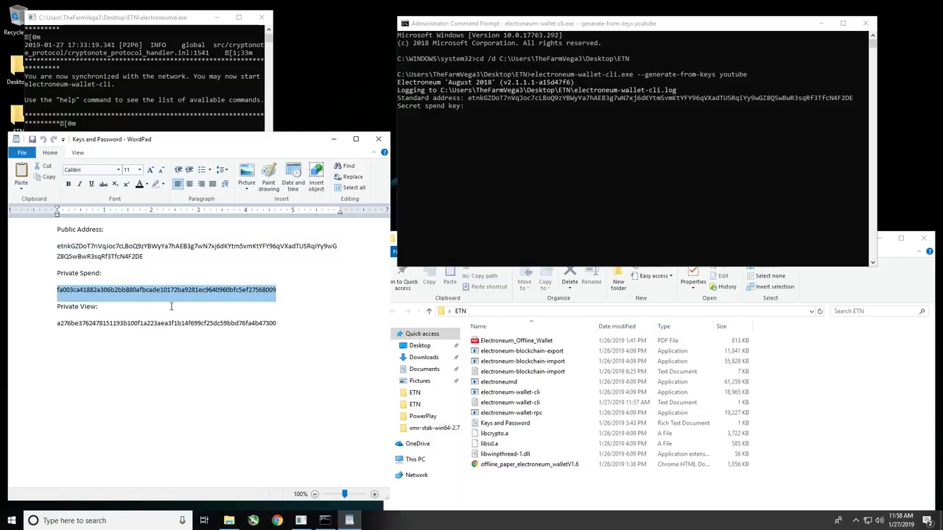
pyautogui.click(481, 130)
pyautogui.rightClick(481, 130)
pyautogui.press('Return')
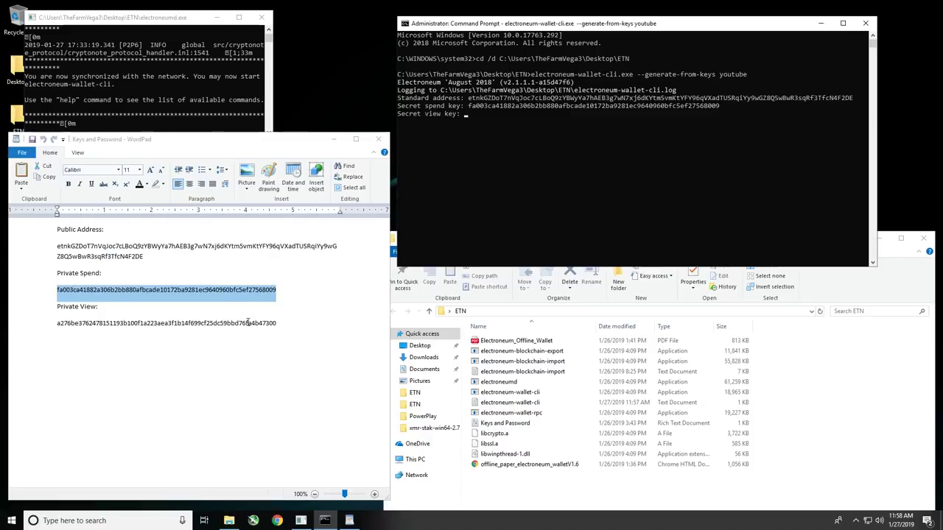
# Step: Select the private view key in the Keys and Password document for the secret view key prompt
pyautogui.hotkey('alt', 'Tab')
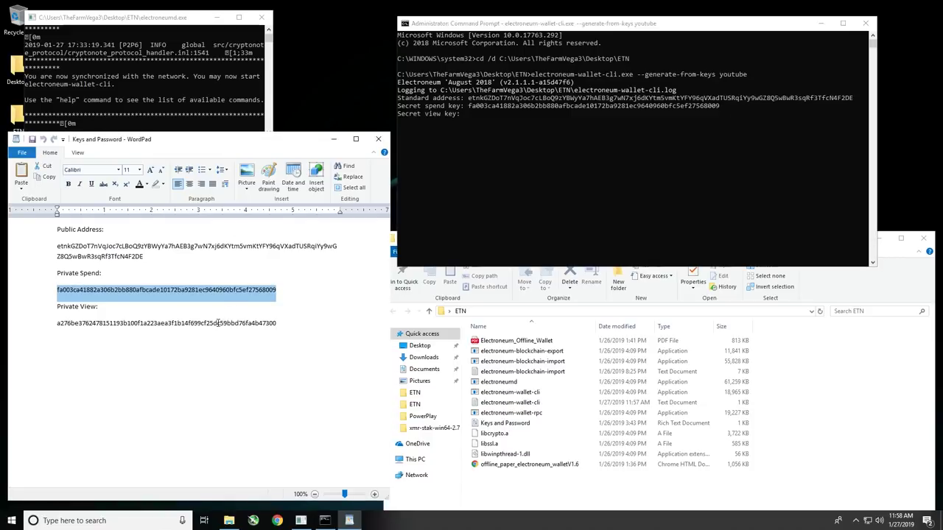
pyautogui.click(277, 323)
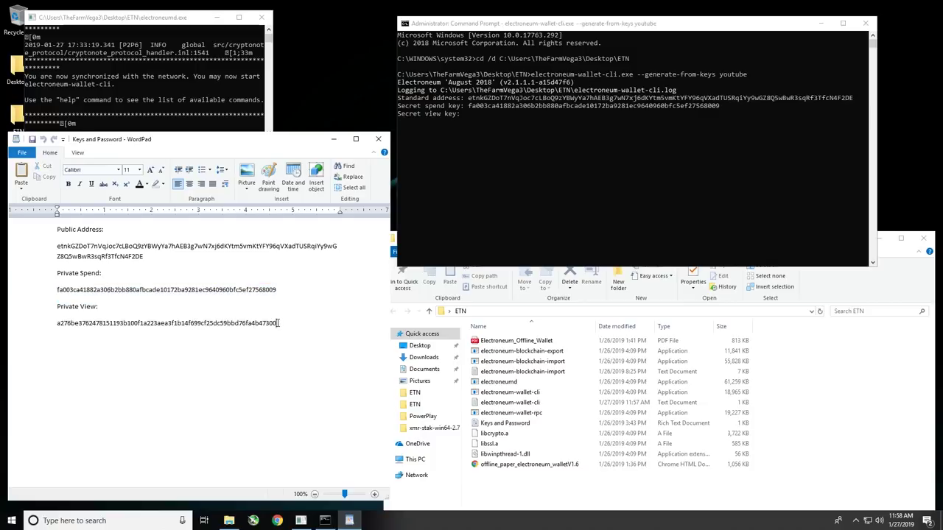
pyautogui.doubleClick(257, 323)
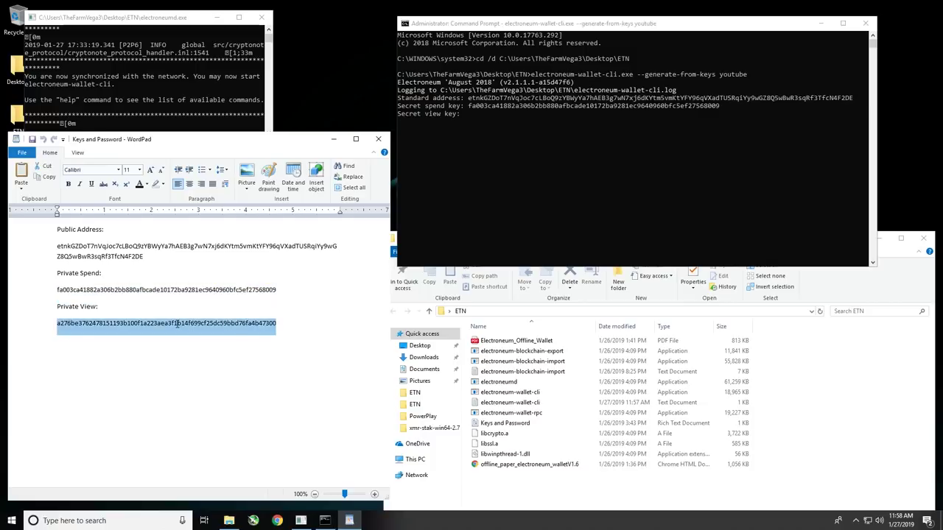
# Step: Copy the private view key from the Keys and Password document and enter it at the wallet's secret view key prompt
pyautogui.rightClick(179, 325)
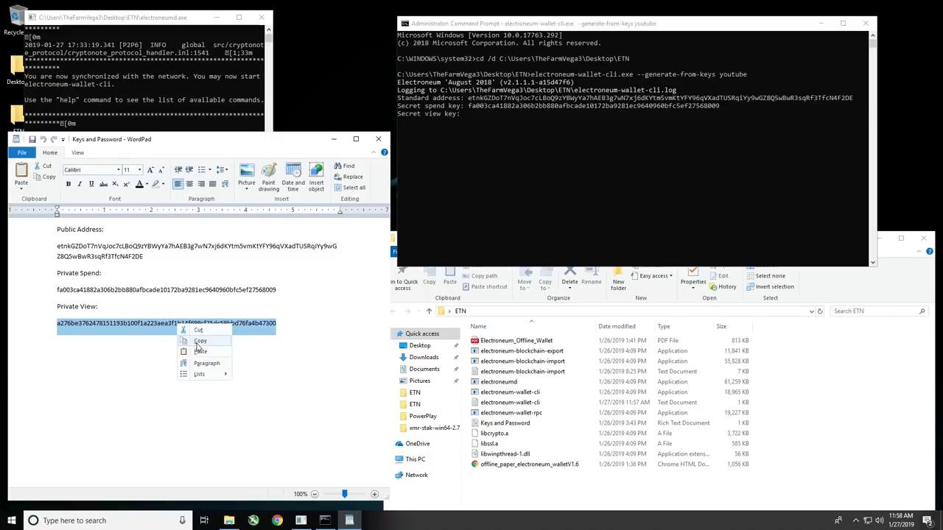
pyautogui.click(199, 342)
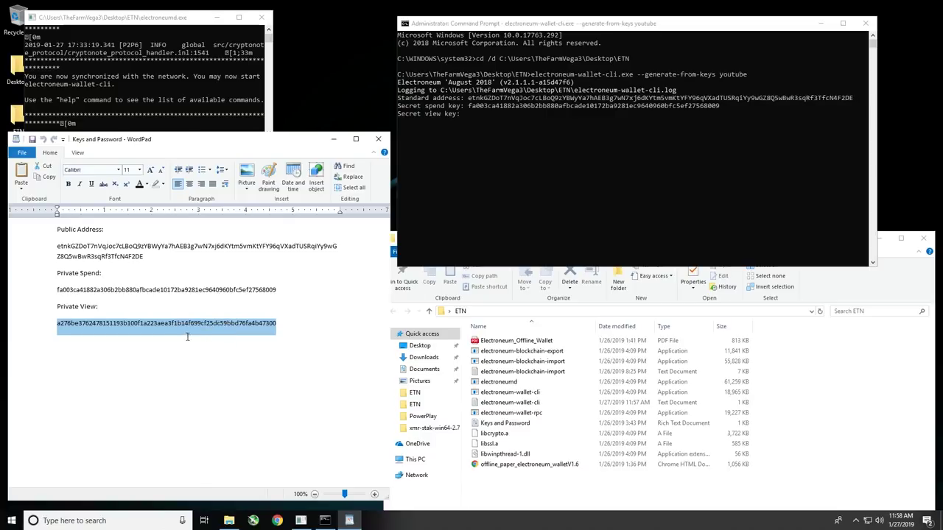
pyautogui.click(471, 116)
pyautogui.rightClick(471, 115)
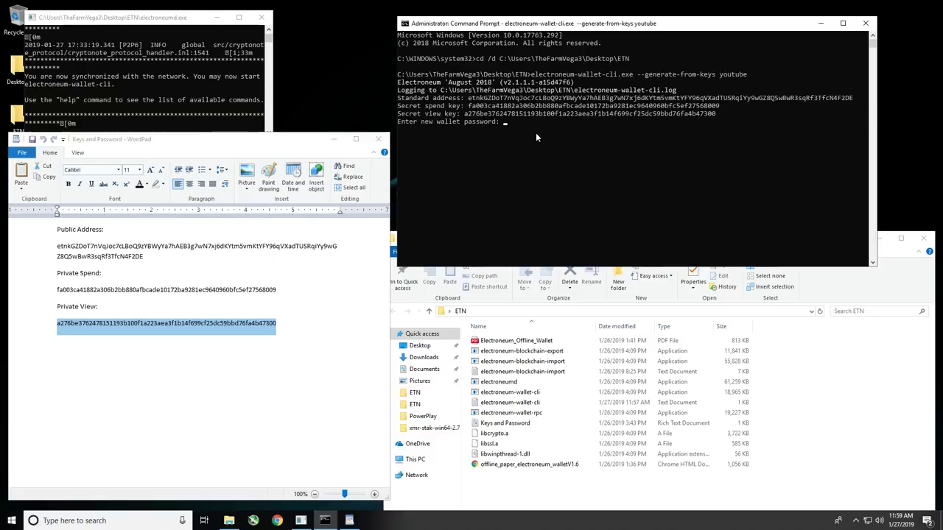
# Step: Switch to Chrome, search for "lastpass password generator" and open the LastPass Password Generator page
pyautogui.click(277, 520)
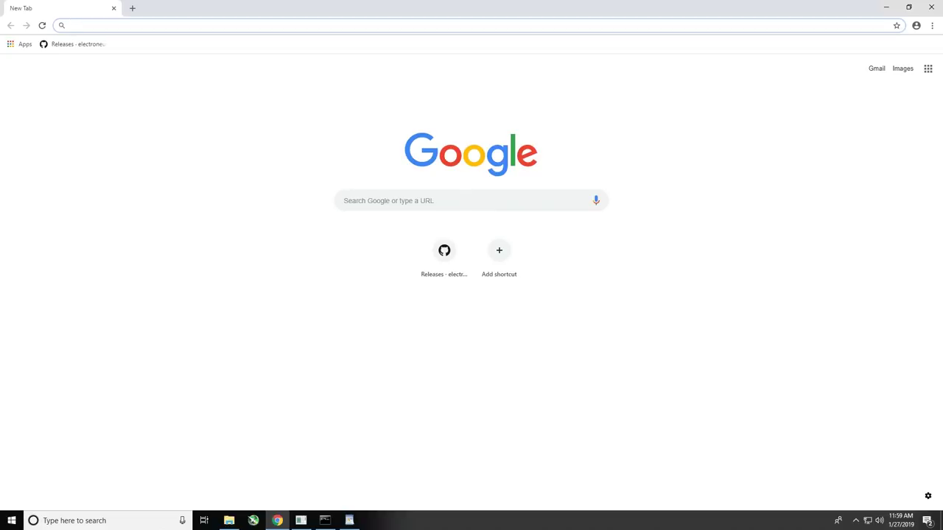
pyautogui.write('lastpass password')
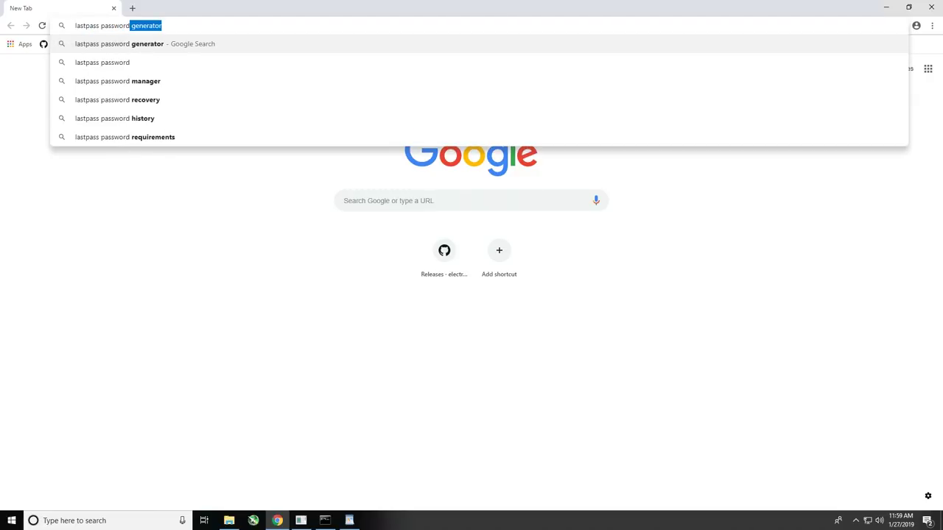
pyautogui.press('Return')
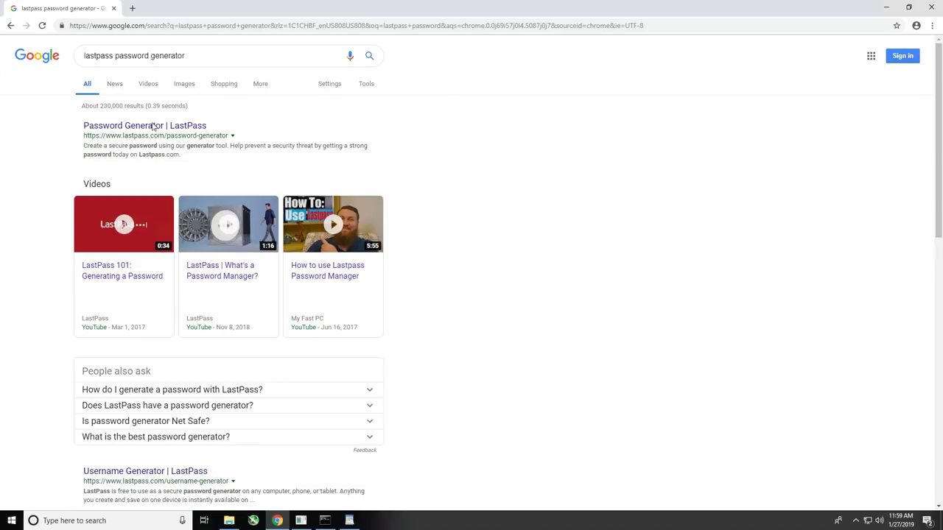
pyautogui.click(127, 131)
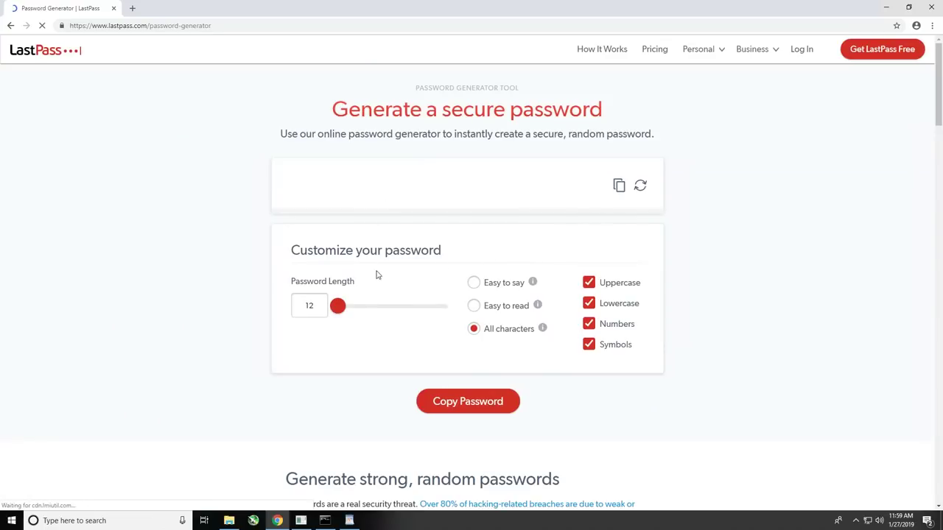
# Step: Set the generated password length to 40 characters
pyautogui.click(288, 308)
pyautogui.doubleClick(288, 308)
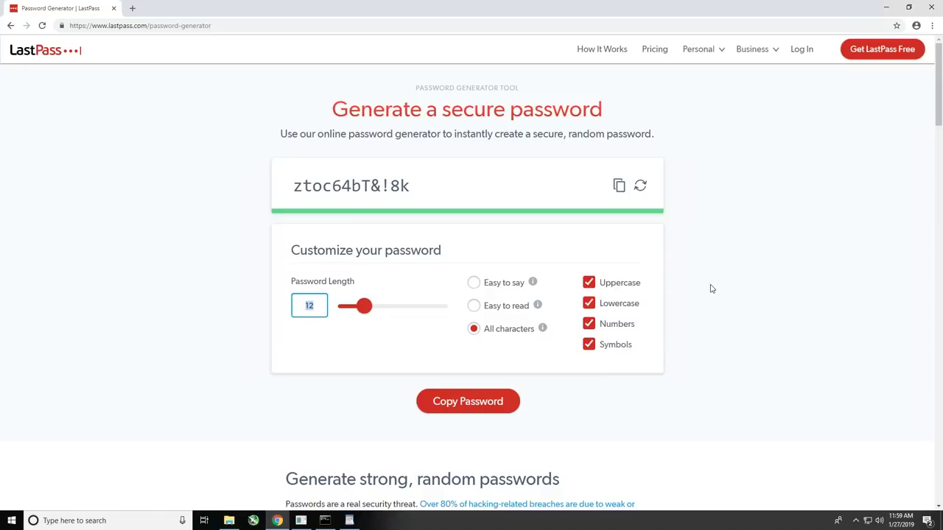
pyautogui.write('30')
pyautogui.press('BackSpace')
pyautogui.press('BackSpace')
pyautogui.write('40')
# Step: Regenerate the password several times and copy the final one, dismissing the LastPass offer and minimizing the browser
pyautogui.click(639, 189)
pyautogui.click(639, 188)
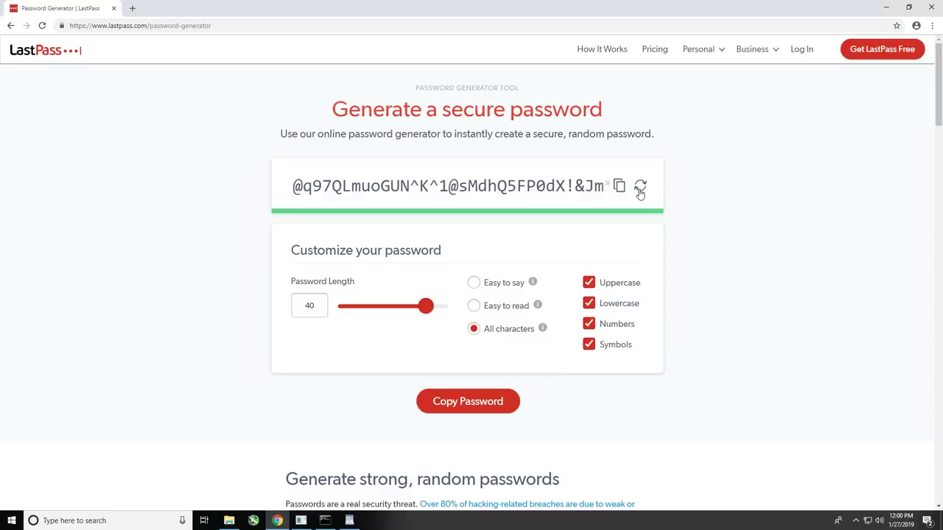
pyautogui.click(639, 189)
pyautogui.click(640, 188)
pyautogui.click(639, 188)
pyautogui.click(639, 189)
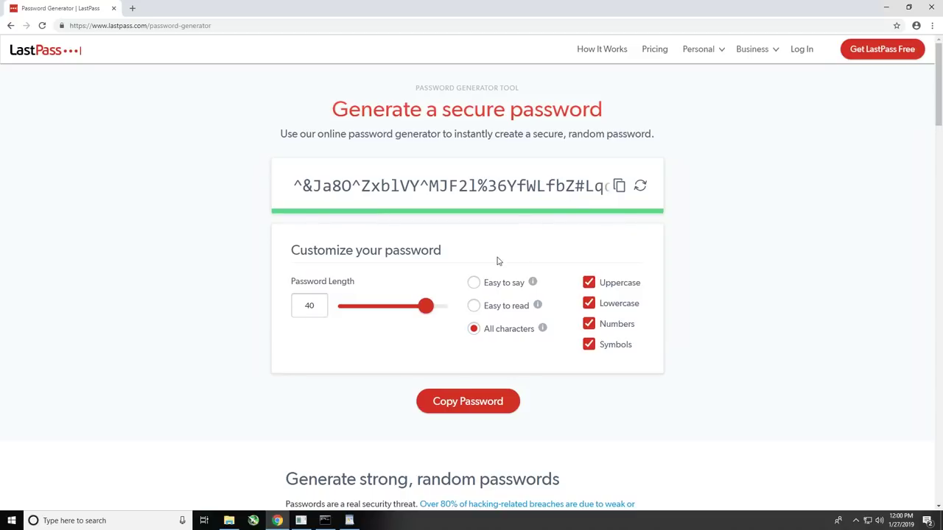
pyautogui.click(466, 404)
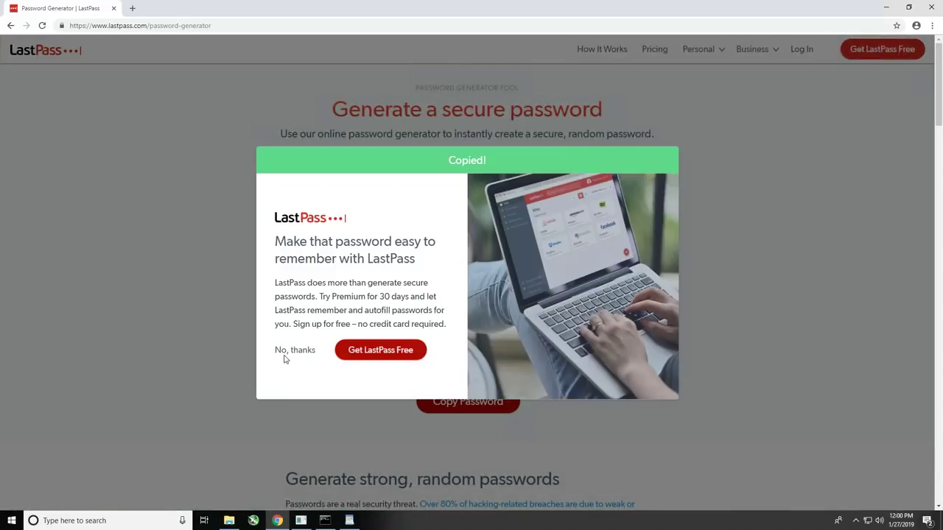
pyautogui.click(291, 354)
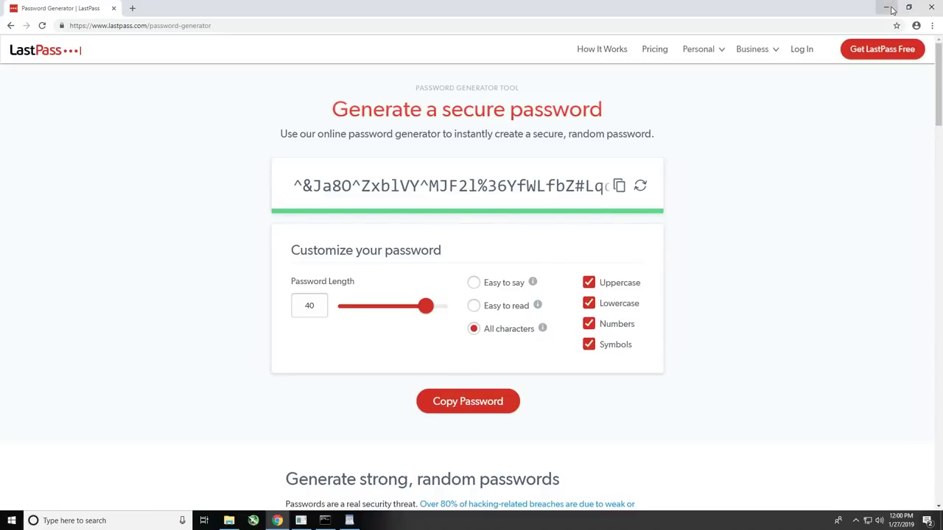
pyautogui.click(887, 9)
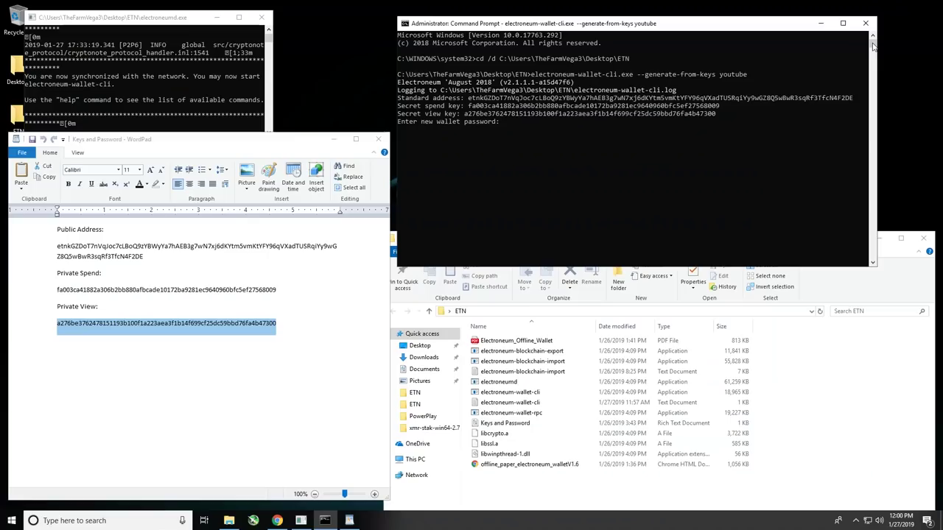
# Step: Add a "Wallet Name:" entry with "youtube" on its own line below the private view key in the Keys and Password document
pyautogui.click(296, 325)
pyautogui.click(284, 325)
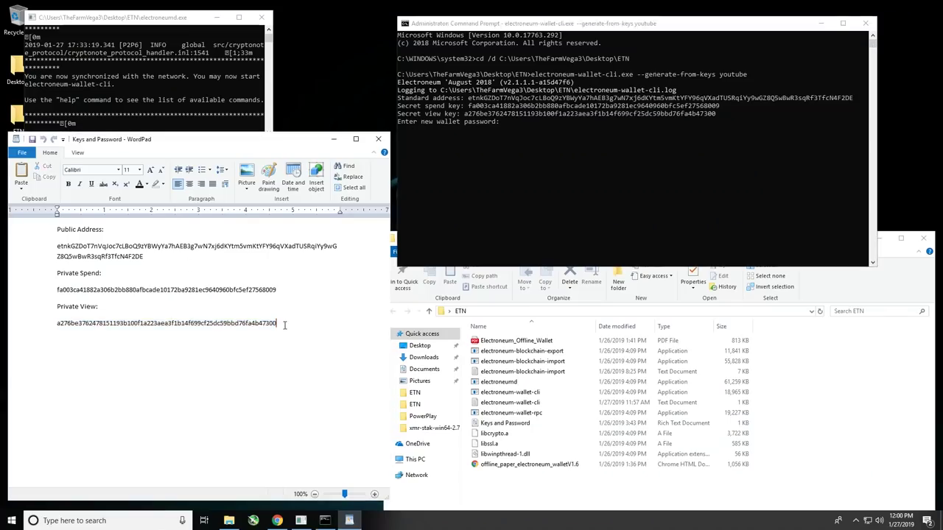
pyautogui.press('Return')
pyautogui.press('Return')
pyautogui.write('Wallet Name:')
pyautogui.press('Return')
pyautogui.write('youtube')
pyautogui.press('Return')
# Step: Add a "Wallet Password:" heading under the wallet name and paste the generated wallet password on the line below it
pyautogui.write('Wallet Pas')
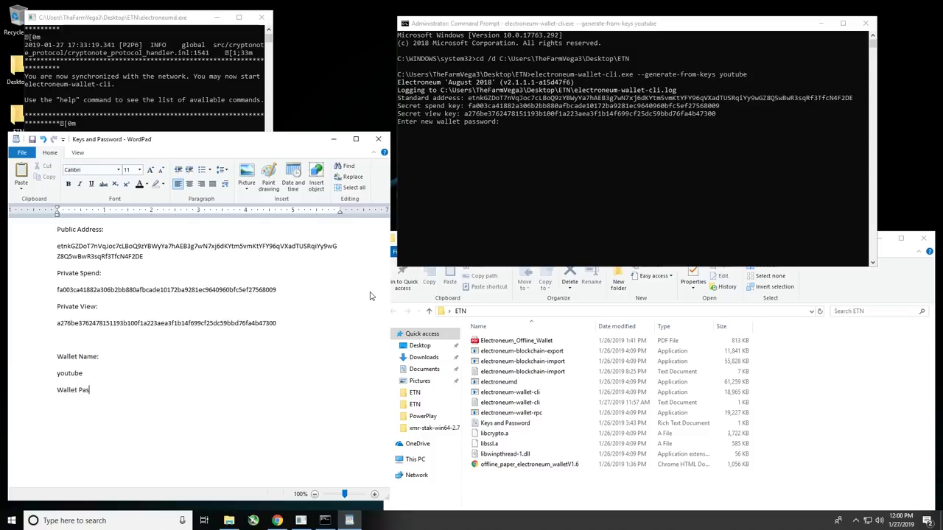
pyautogui.write('sword:')
pyautogui.hotkey('ctrl', 'v')
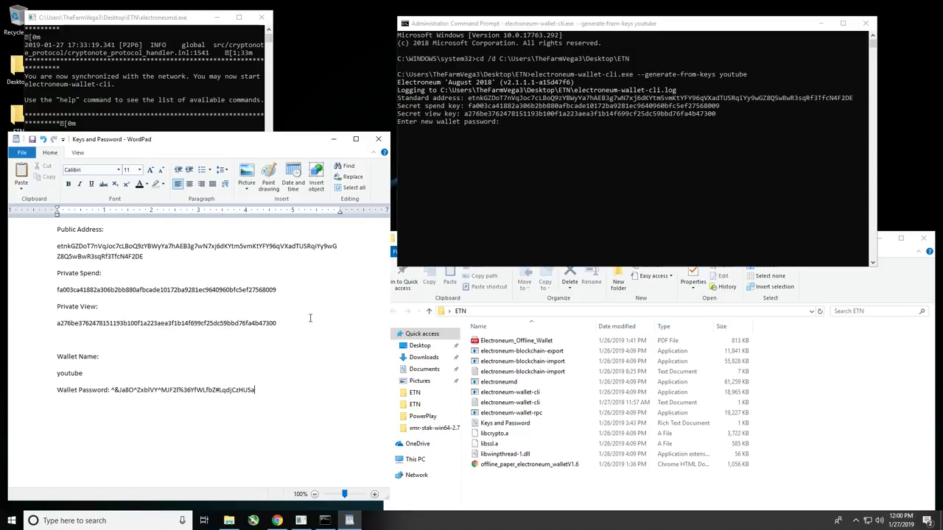
pyautogui.click(110, 391)
pyautogui.press('Return')
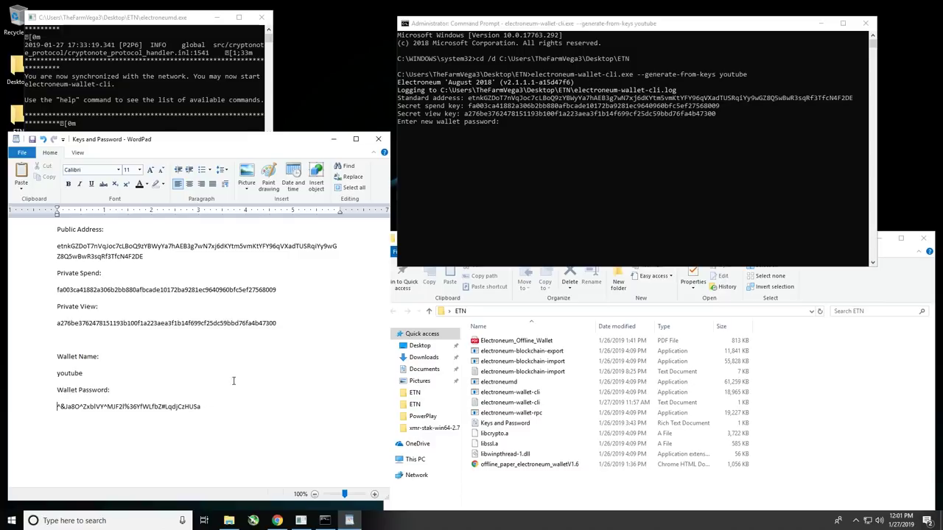
# Step: Enter and confirm the new wallet password in the Command Prompt, and restore the wallet from blockchain height 0
pyautogui.click(514, 141)
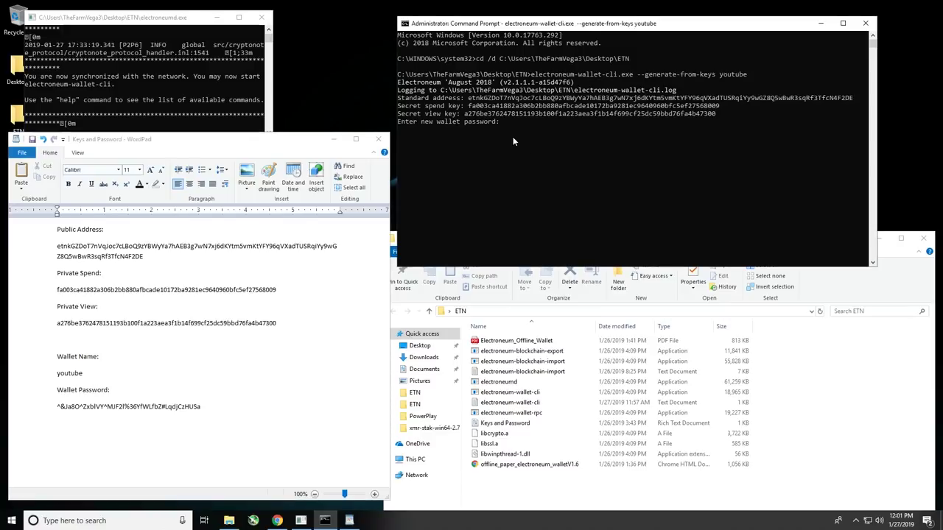
pyautogui.rightClick(513, 141)
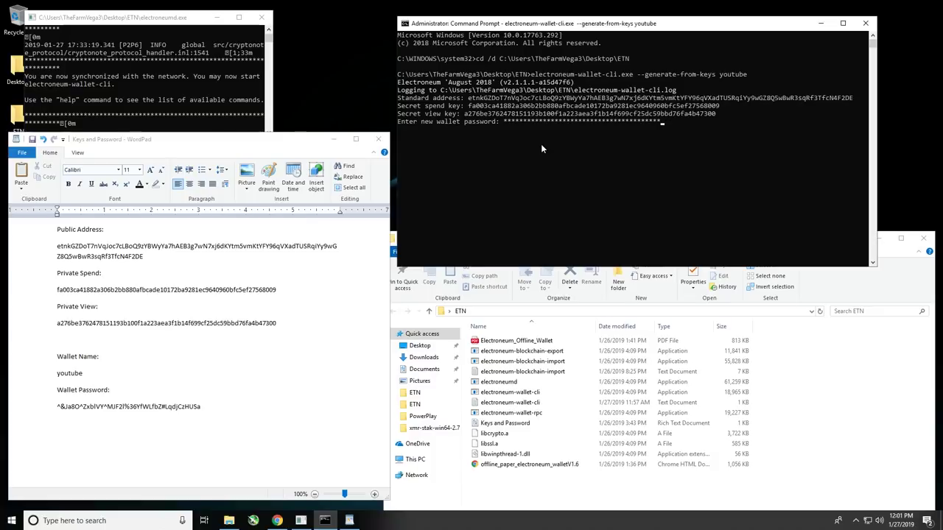
pyautogui.press('Return')
pyautogui.rightClick(533, 146)
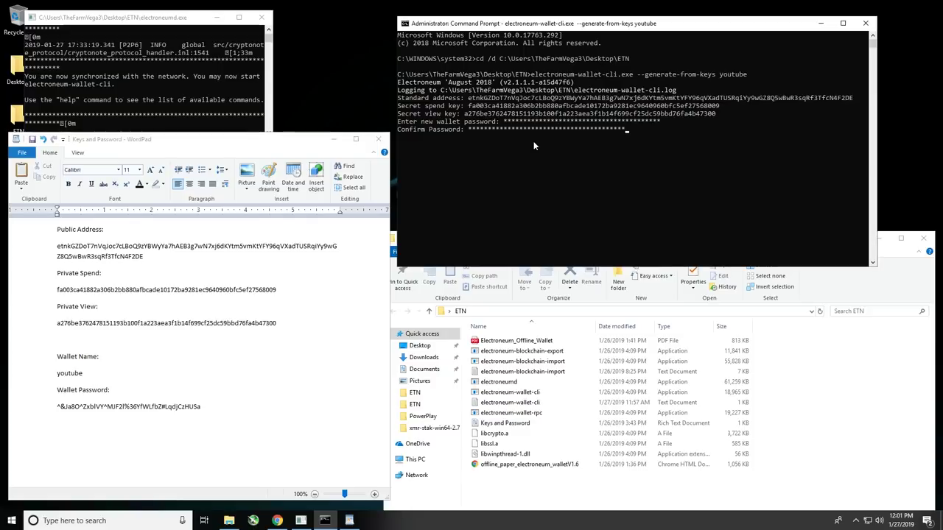
pyautogui.press('Return')
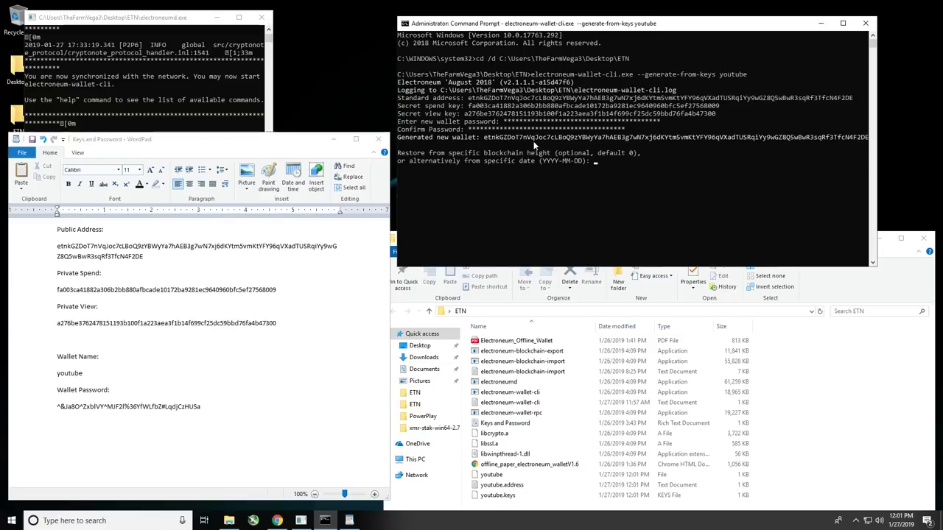
pyautogui.write('0')
pyautogui.press('Return')
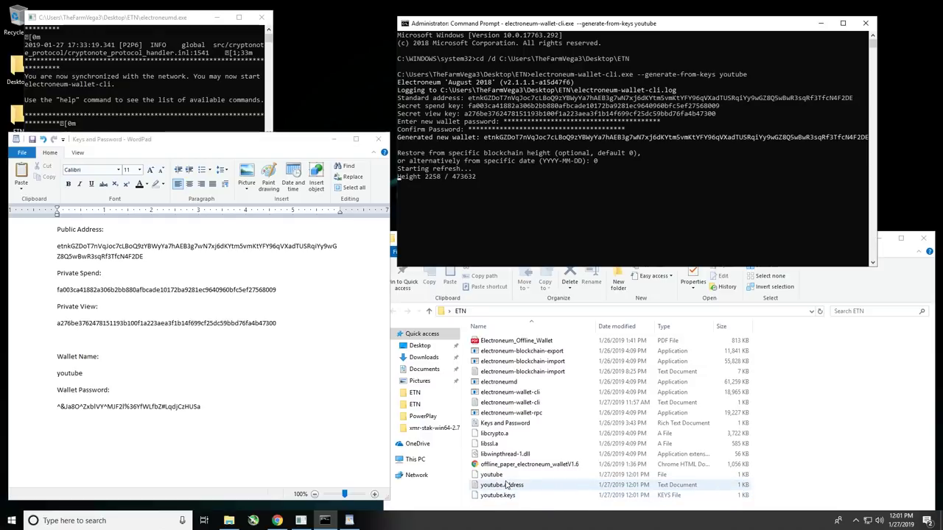
# Step: Open the youtube.address file from the ETN folder to view the wallet's public address, and close it
pyautogui.doubleClick(508, 485)
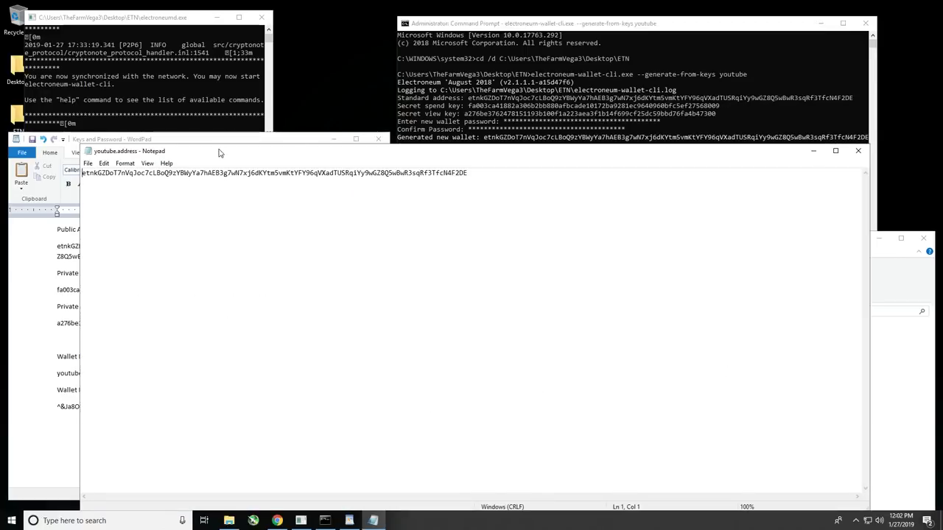
pyautogui.moveTo(238, 154); pyautogui.dragTo(254, 197)
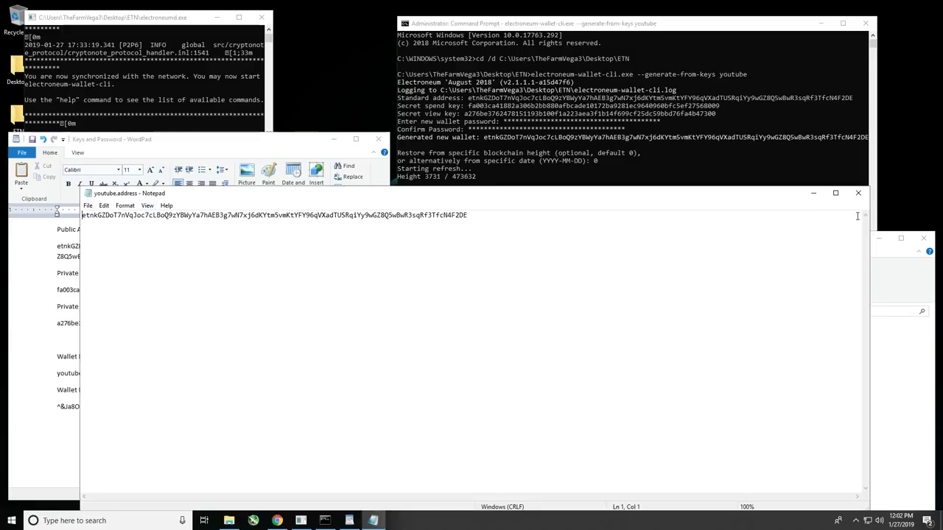
pyautogui.click(858, 193)
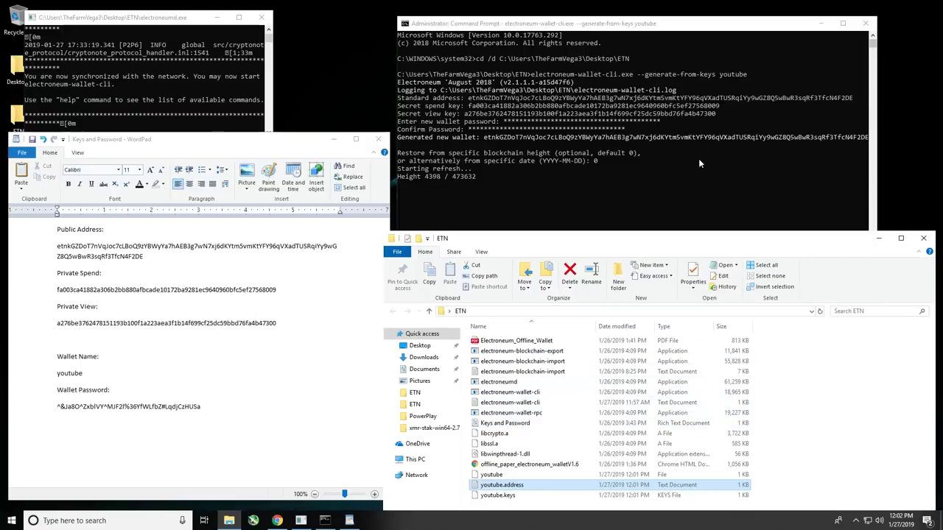
# Step: Save the Keys and Password document and close WordPad
pyautogui.click(665, 105)
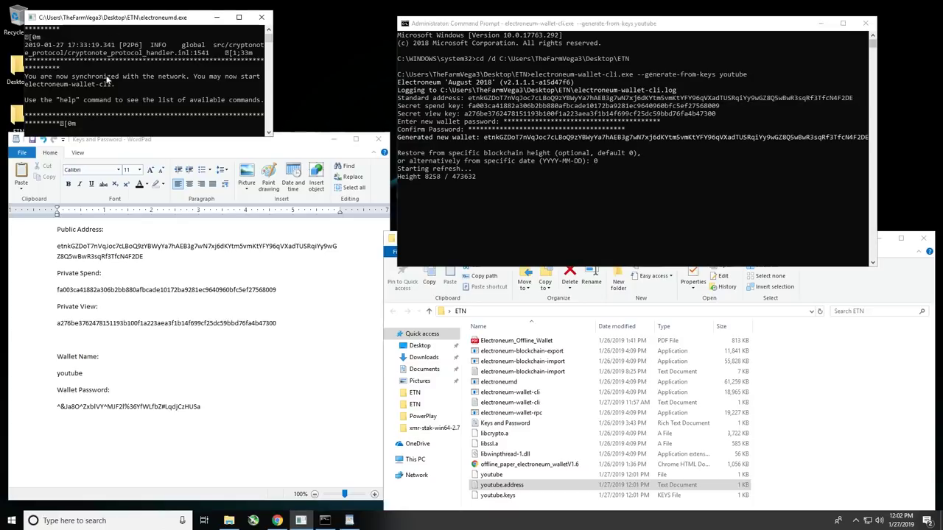
pyautogui.click(32, 142)
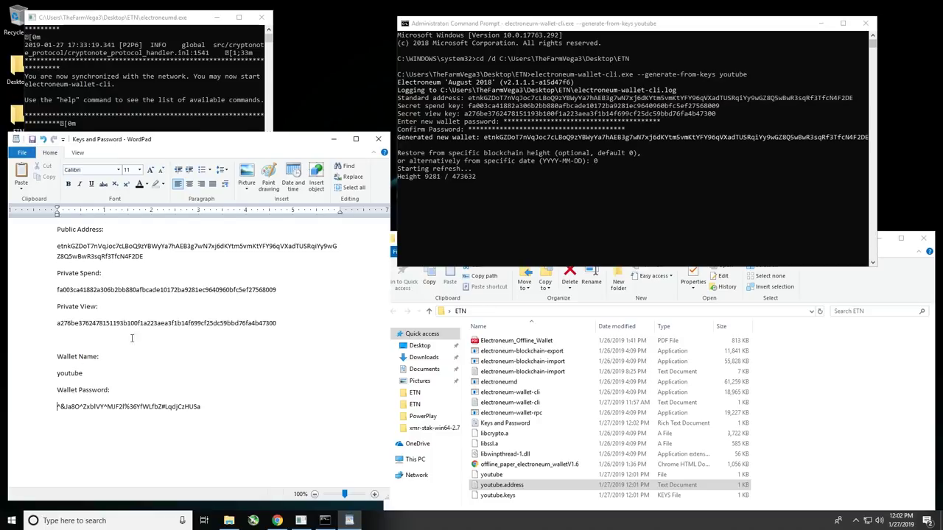
pyautogui.click(379, 140)
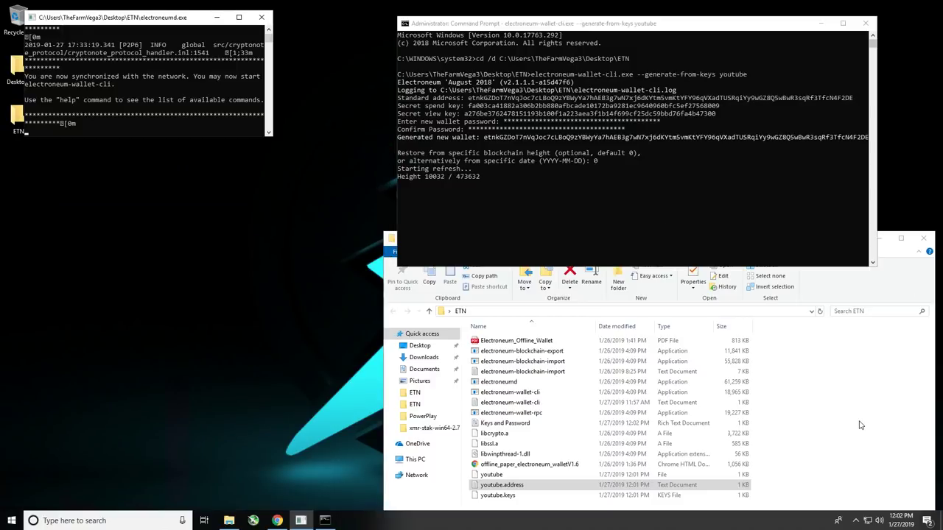
# Step: Bring the ETN folder window into full view to examine its wallet files, and minimize it
pyautogui.click(828, 283)
pyautogui.moveTo(707, 238); pyautogui.dragTo(574, 82)
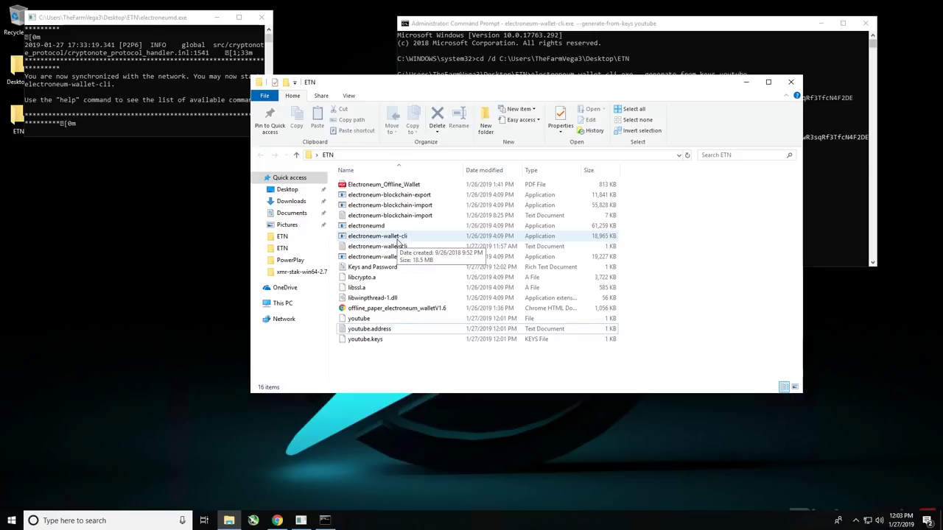
pyautogui.click(748, 85)
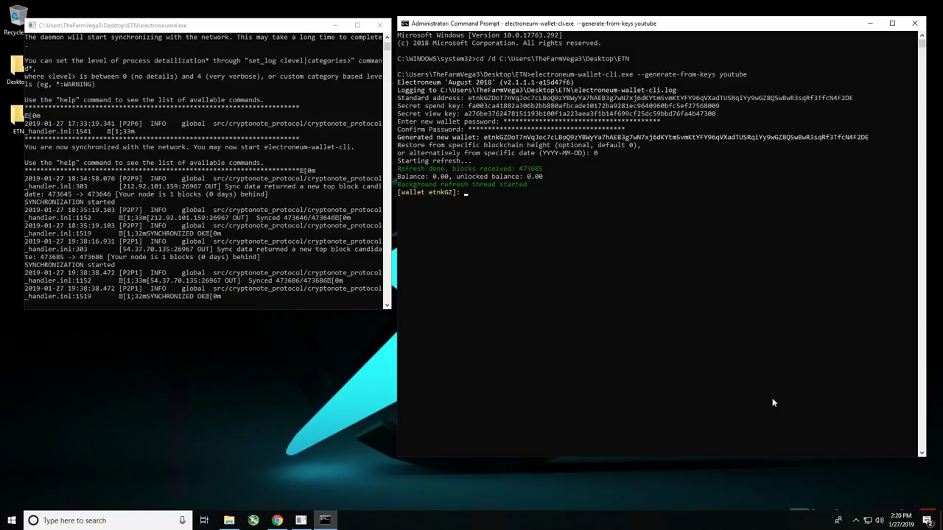
# Step: Run the help command at the wallet prompt and read through the available wallet commands
pyautogui.click(709, 371)
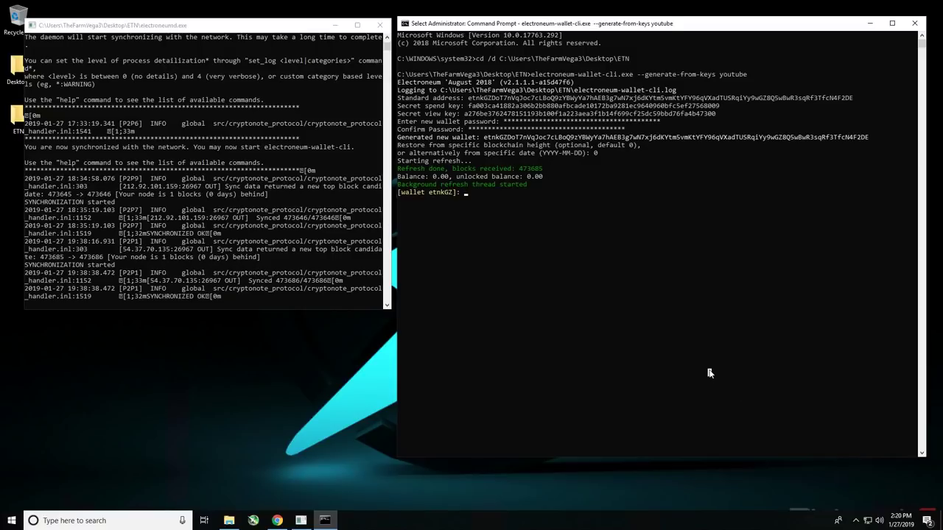
pyautogui.write('help')
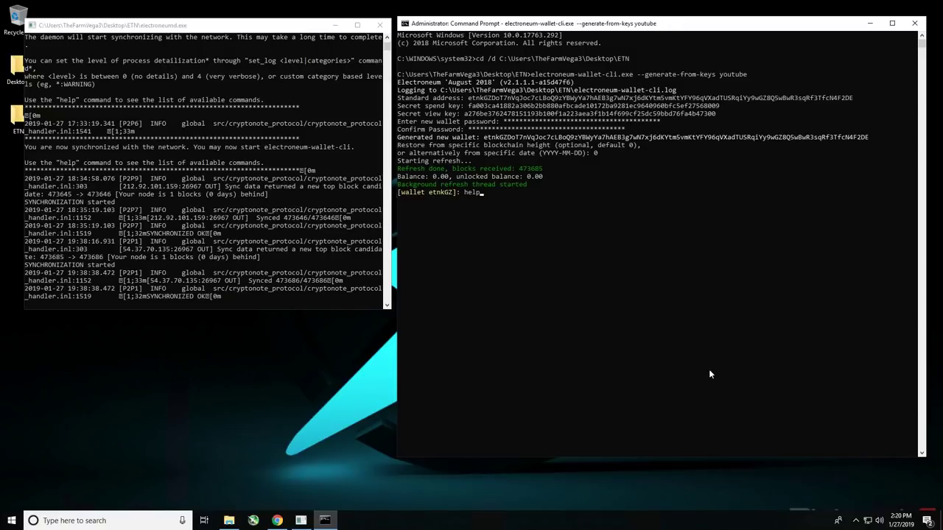
pyautogui.press('Return')
pyautogui.click(772, 223)
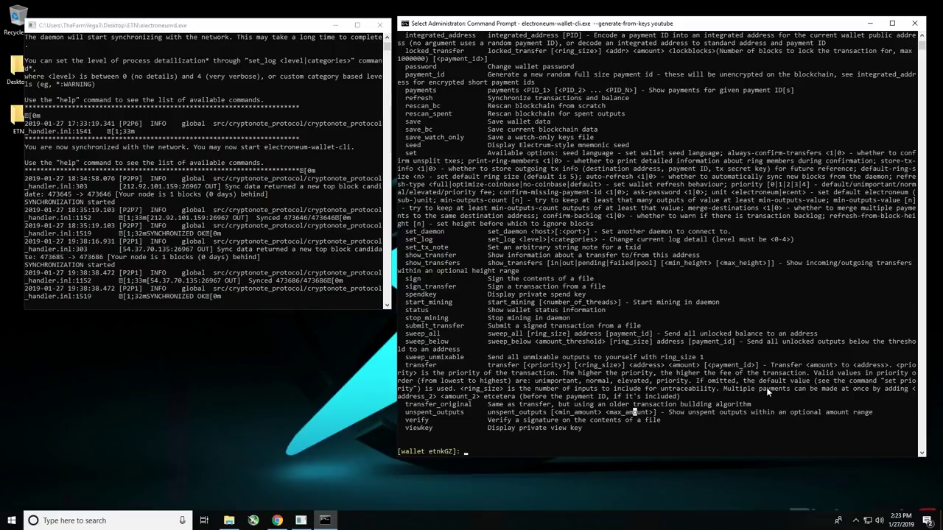
# Step: Generate a random payment ID by running the payment_id command at the wallet prompt
pyautogui.write('paym')
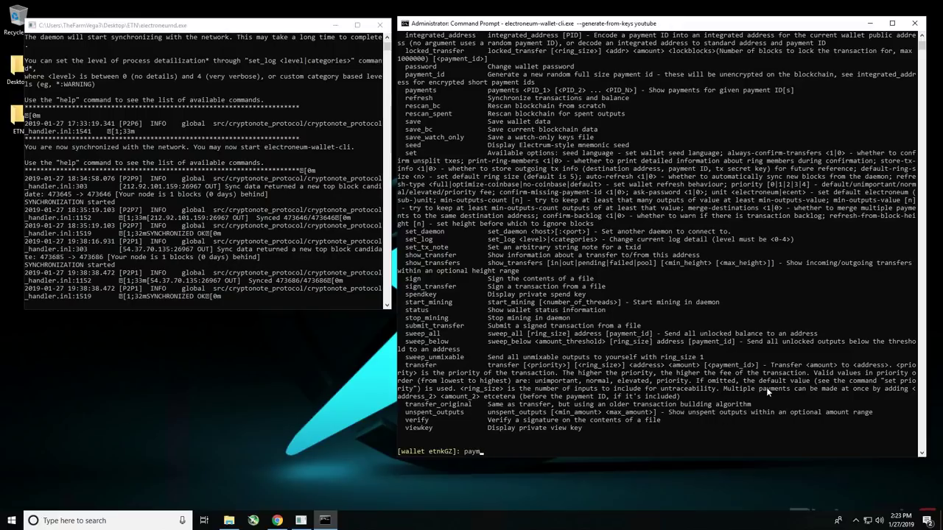
pyautogui.write('ent_id')
pyautogui.press('Return')
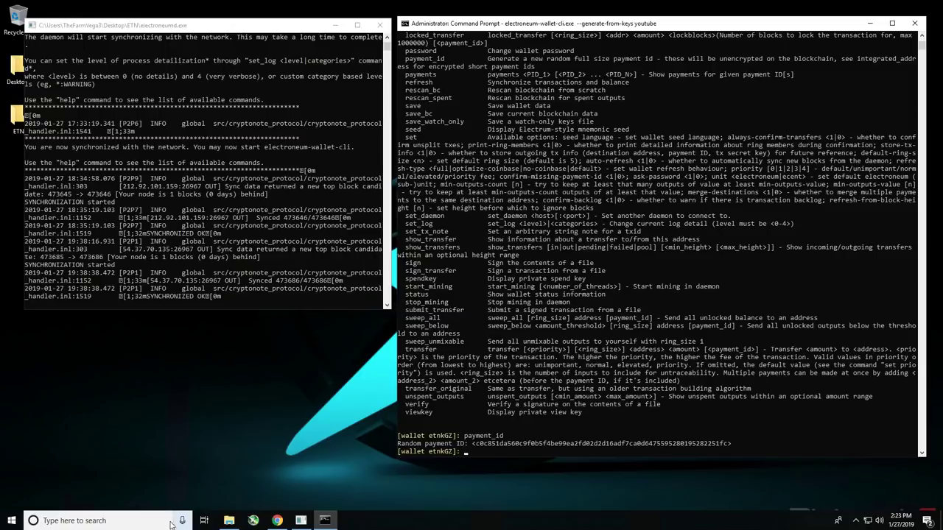
# Step: Open a new WordPad document and paste the generated payment ID from the wallet prompt into it, without the closing bracket
pyautogui.click(138, 521)
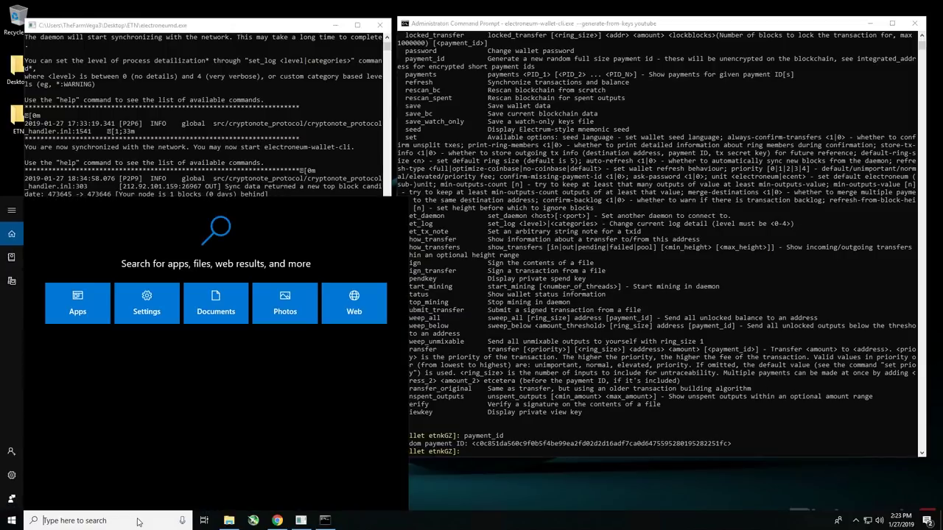
pyautogui.write('word')
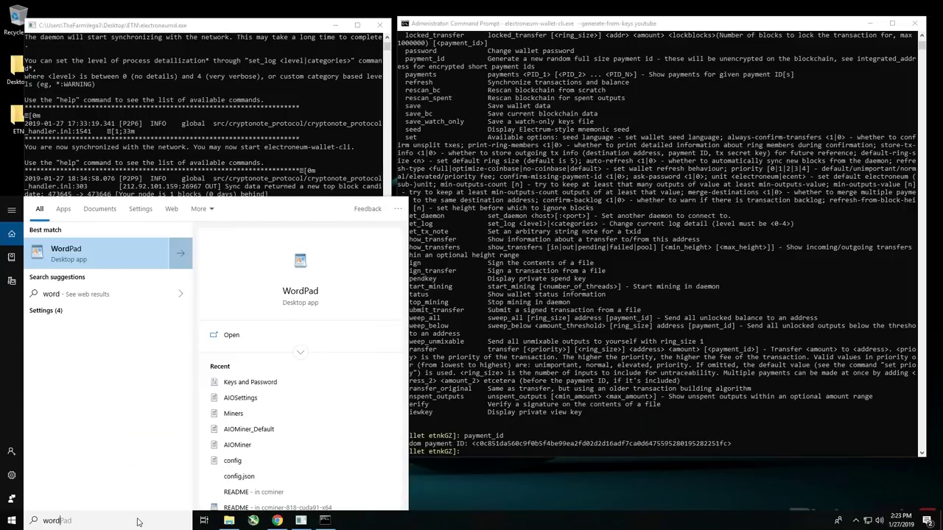
pyautogui.press('Return')
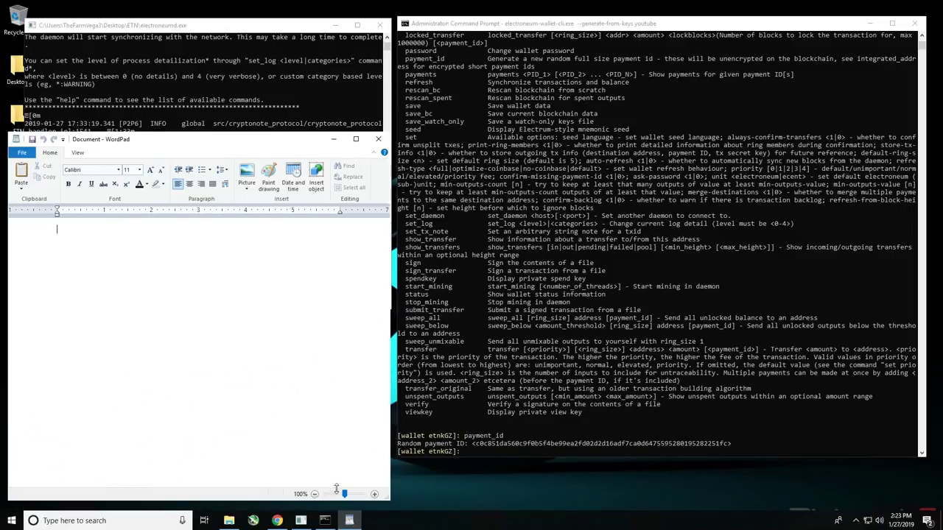
pyautogui.click(720, 443)
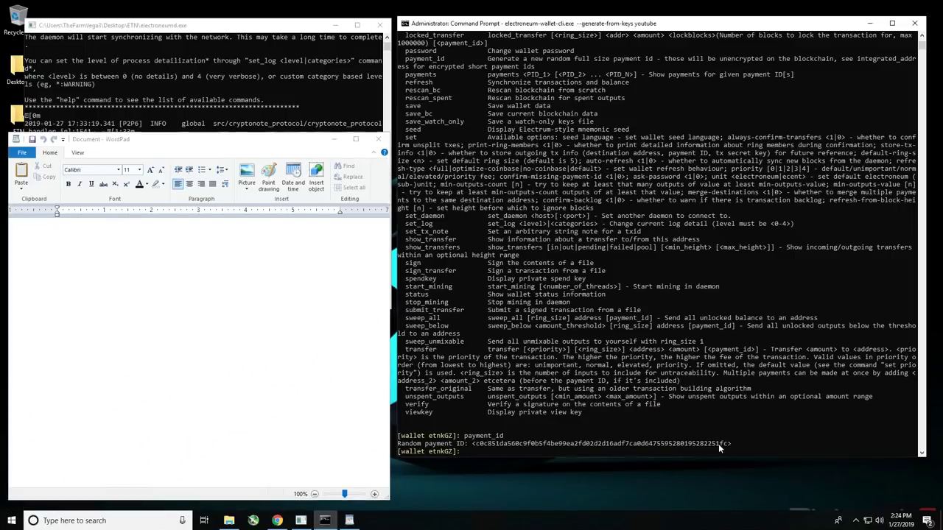
pyautogui.moveTo(728, 445); pyautogui.dragTo(477, 449)
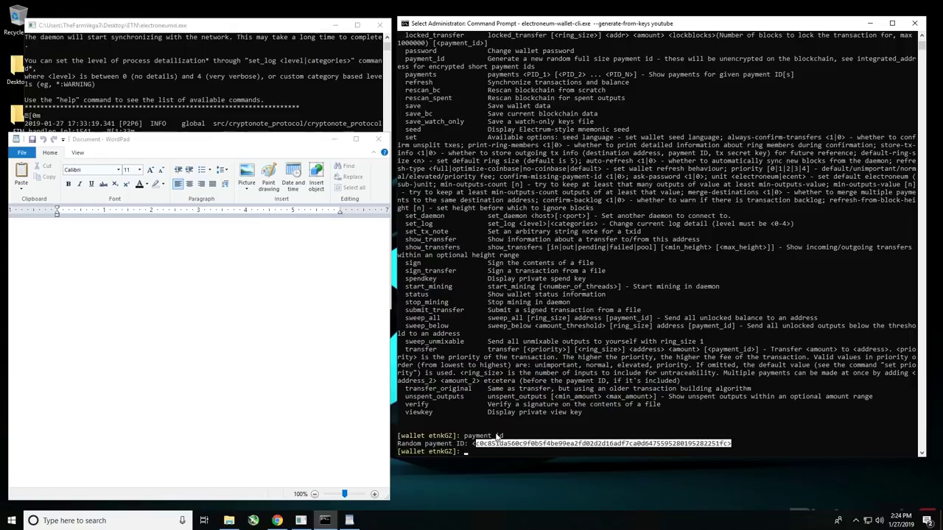
pyautogui.rightClick(495, 435)
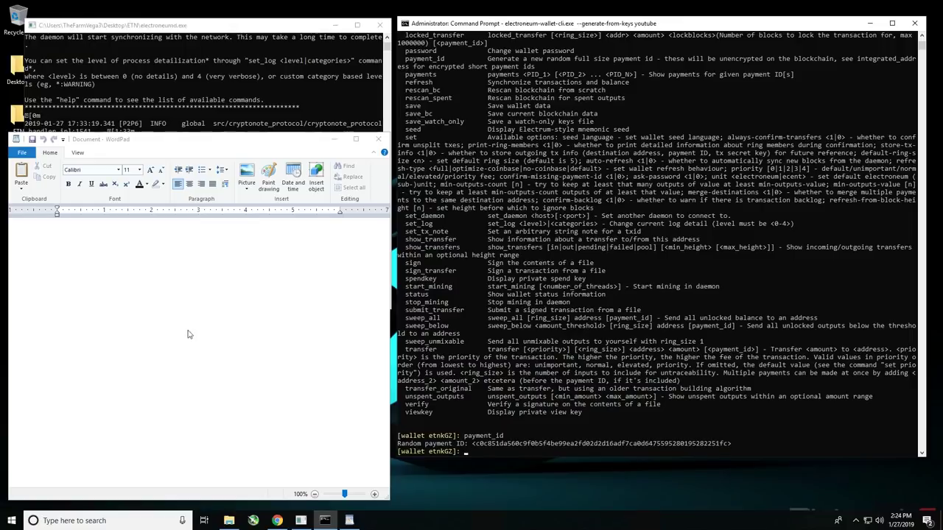
pyautogui.click(112, 265)
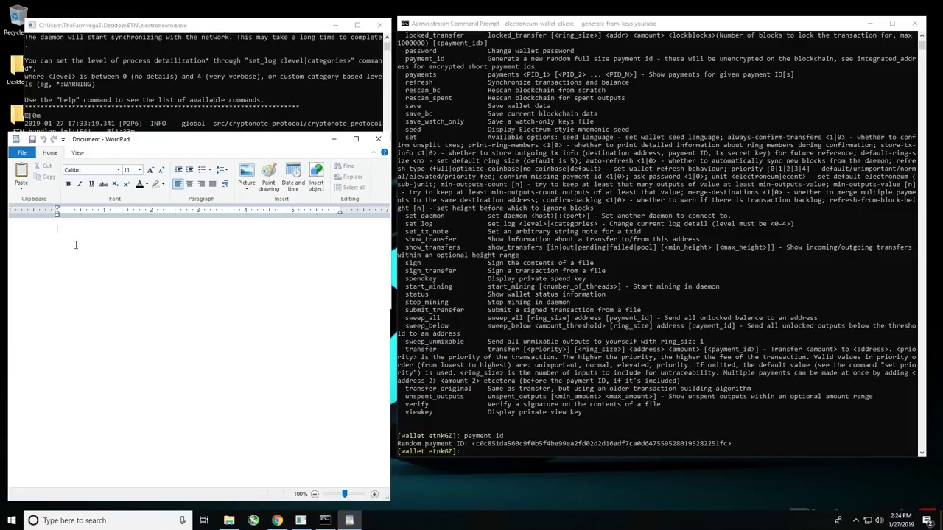
pyautogui.rightClick(75, 244)
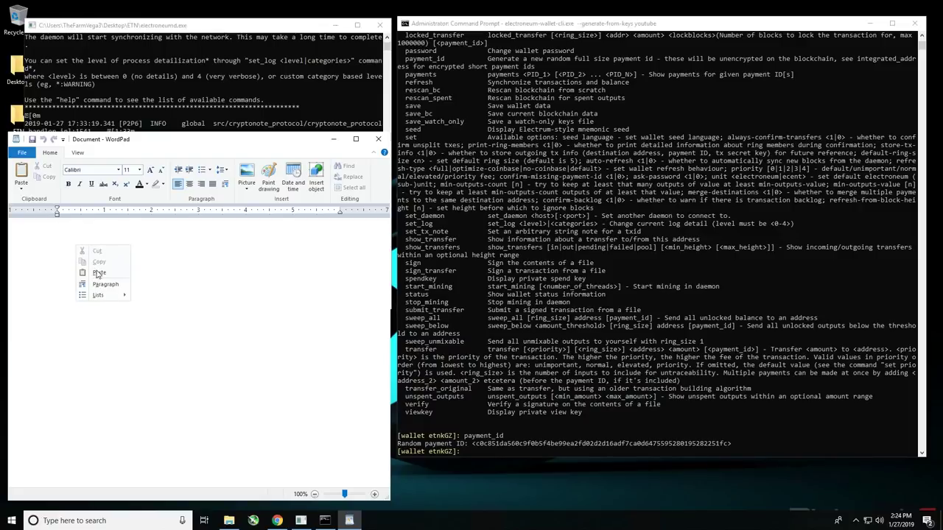
pyautogui.click(96, 271)
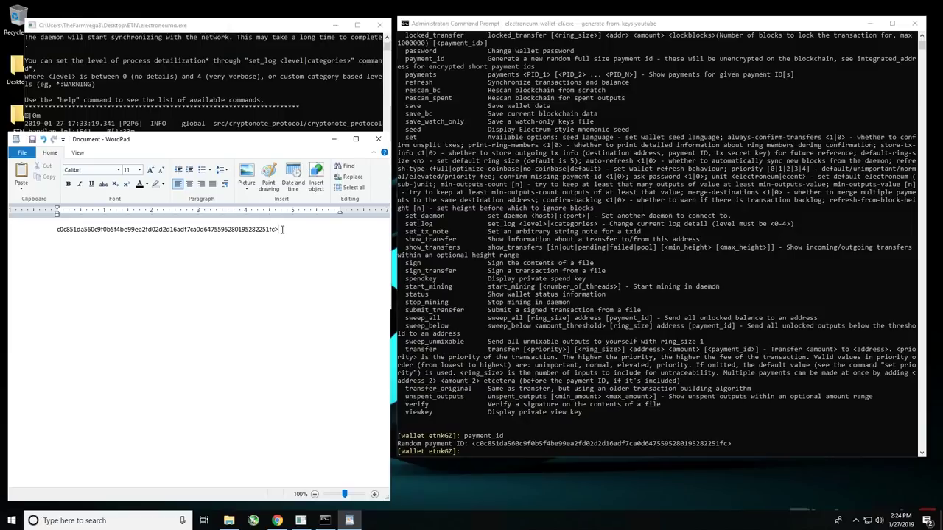
pyautogui.press('BackSpace')
# Step: Open the Keys and Password document from the ETN folder and copy the wallet's public address
pyautogui.click(224, 521)
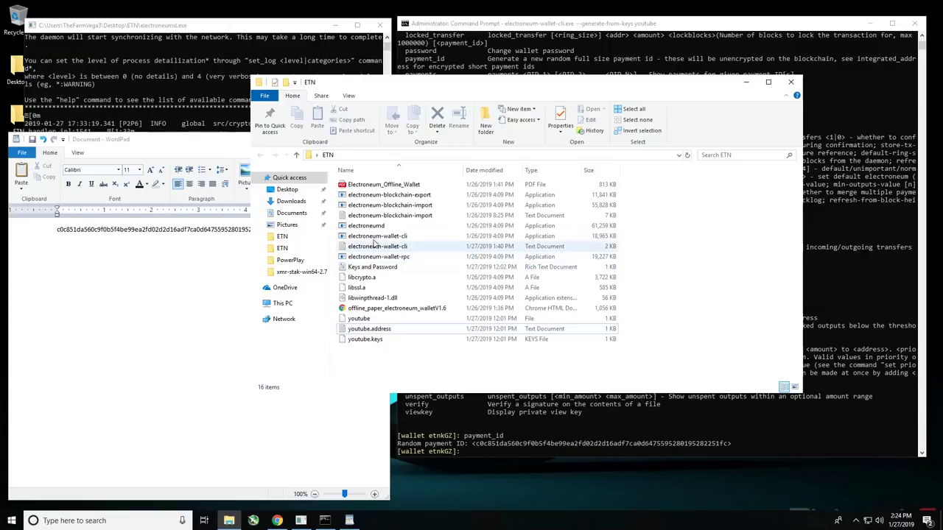
pyautogui.click(375, 235)
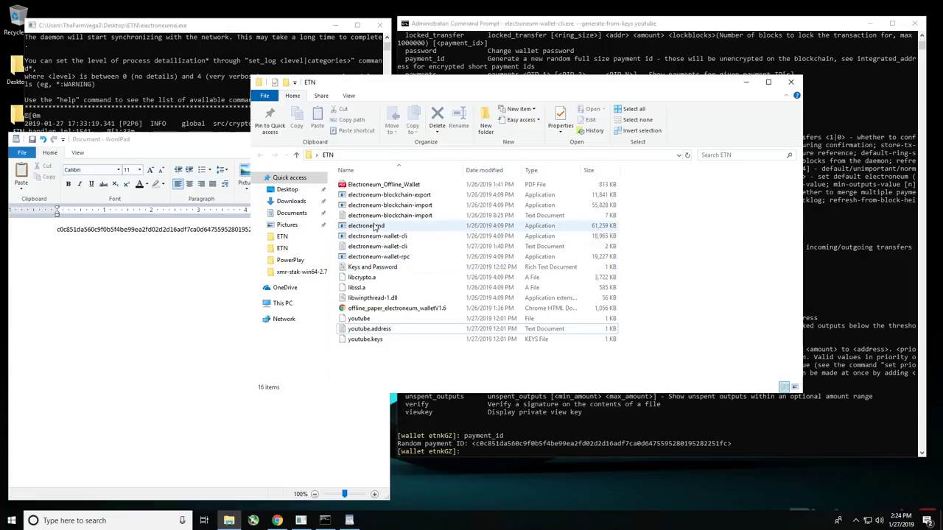
pyautogui.click(373, 270)
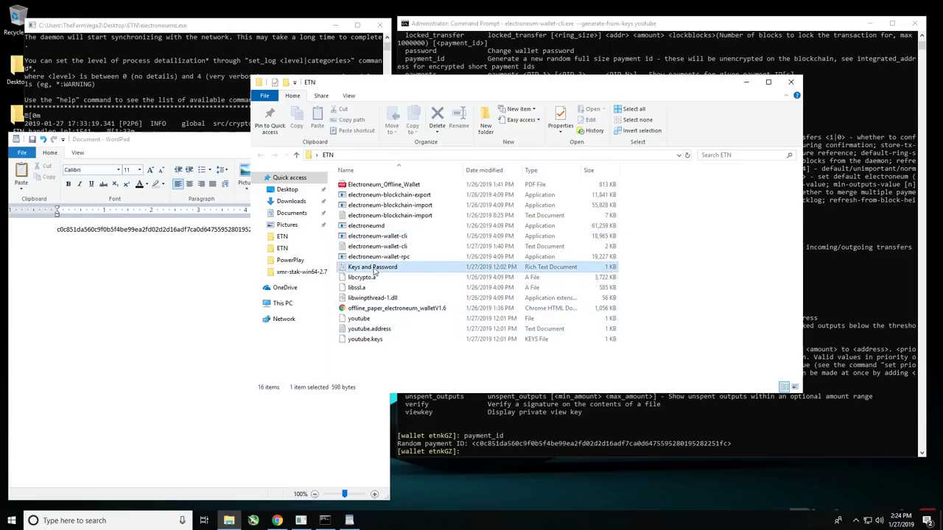
pyautogui.doubleClick(374, 269)
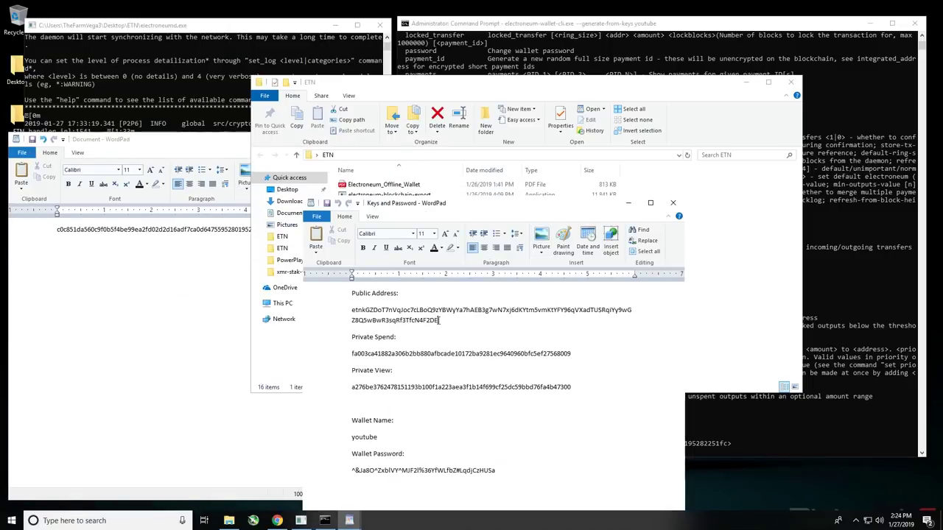
pyautogui.moveTo(439, 320); pyautogui.dragTo(383, 311)
pyautogui.rightClick(383, 311)
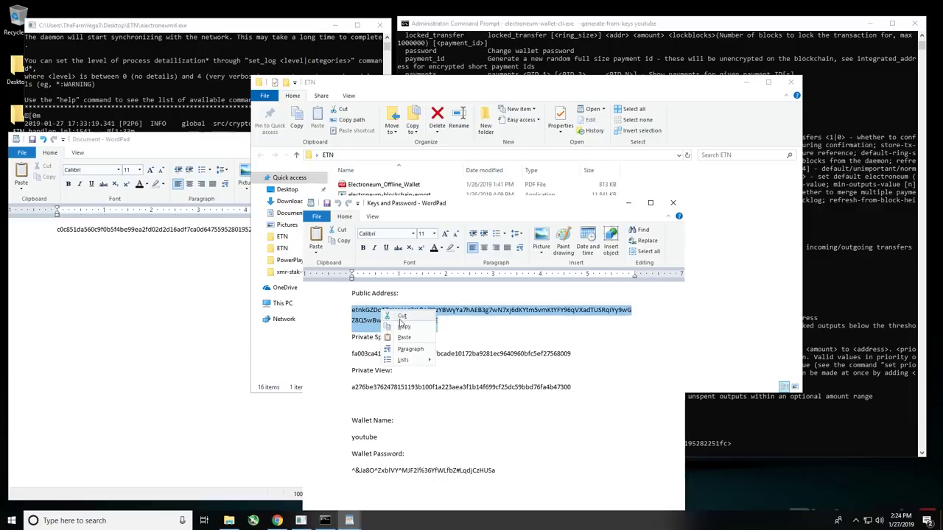
pyautogui.click(404, 326)
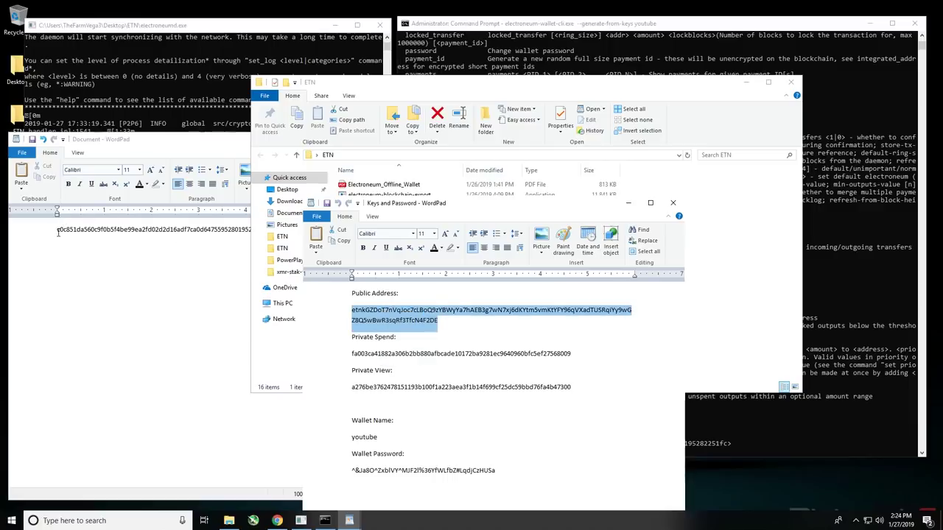
# Step: Paste the public address above the payment ID in the new WordPad document, leaving blank lines between them
pyautogui.click(58, 231)
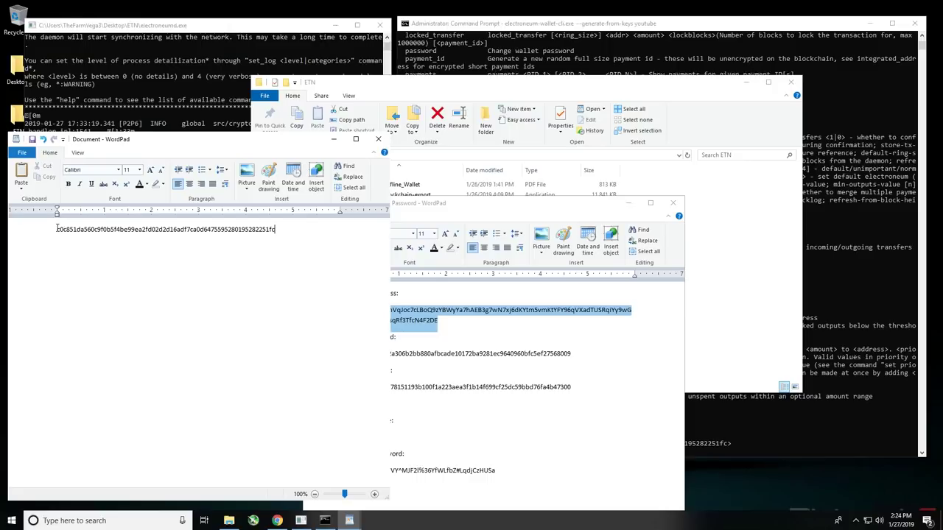
pyautogui.doubleClick(57, 229)
pyautogui.press('Left')
pyautogui.press('Return')
pyautogui.press('Return')
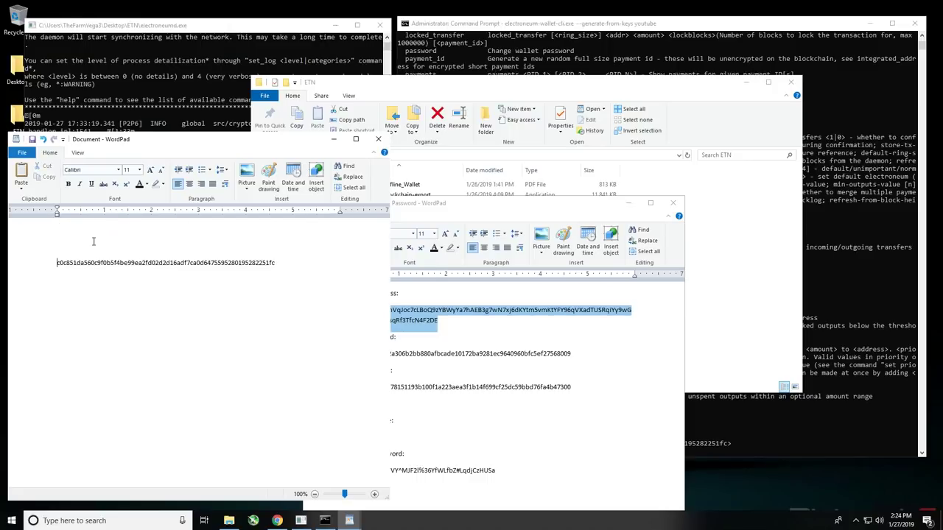
pyautogui.click(77, 232)
pyautogui.rightClick(94, 259)
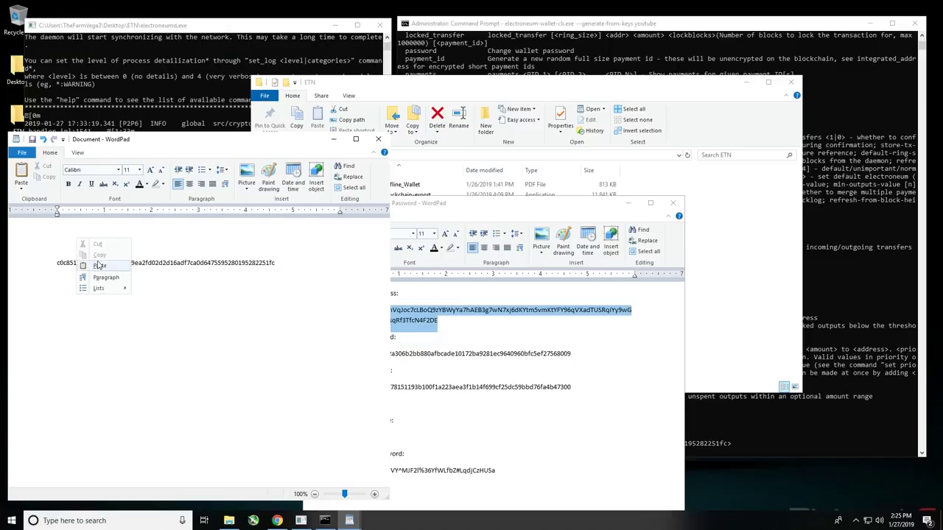
pyautogui.click(99, 269)
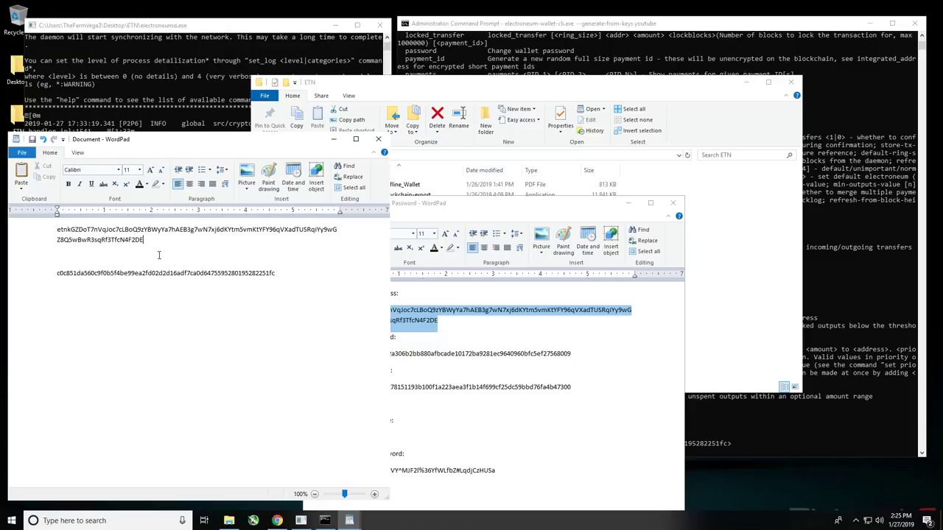
# Step: Label the two entries in the new document with the headings "Wallet address:" and "Payment id:"
pyautogui.click(83, 257)
pyautogui.write('Payment id:')
pyautogui.click(59, 230)
pyautogui.press('Return')
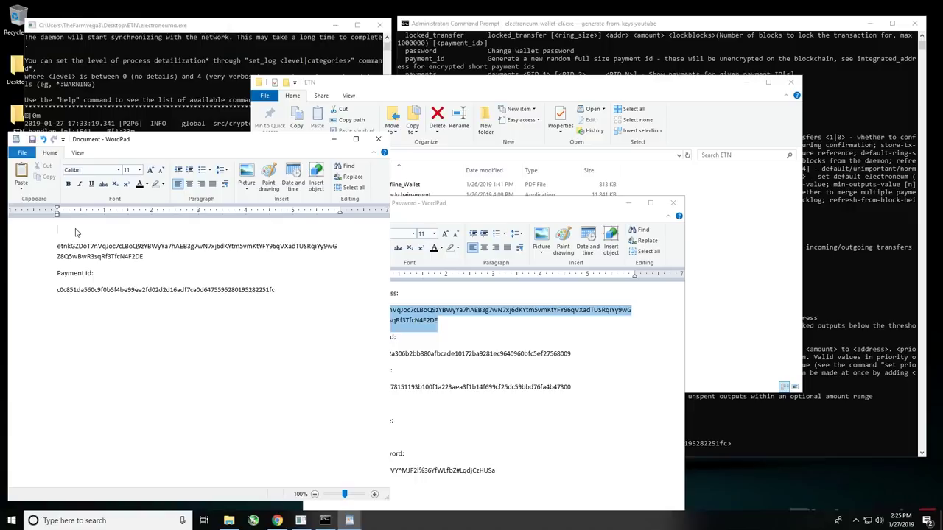
pyautogui.write('Wallet address:')
# Step: Highlight the wallet address and the payment ID in the document to review the details needed for receiving a payment
pyautogui.doubleClick(111, 251)
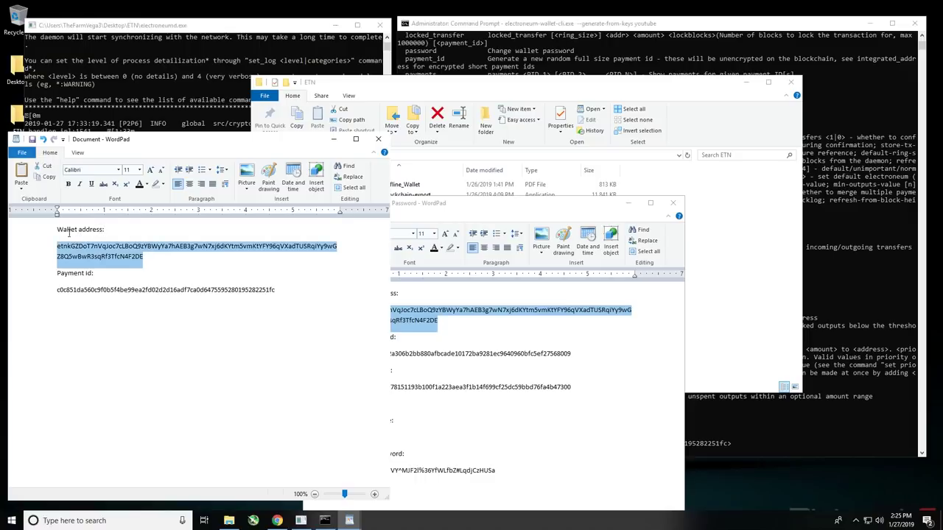
pyautogui.click(277, 290)
pyautogui.moveTo(260, 289); pyautogui.dragTo(69, 276)
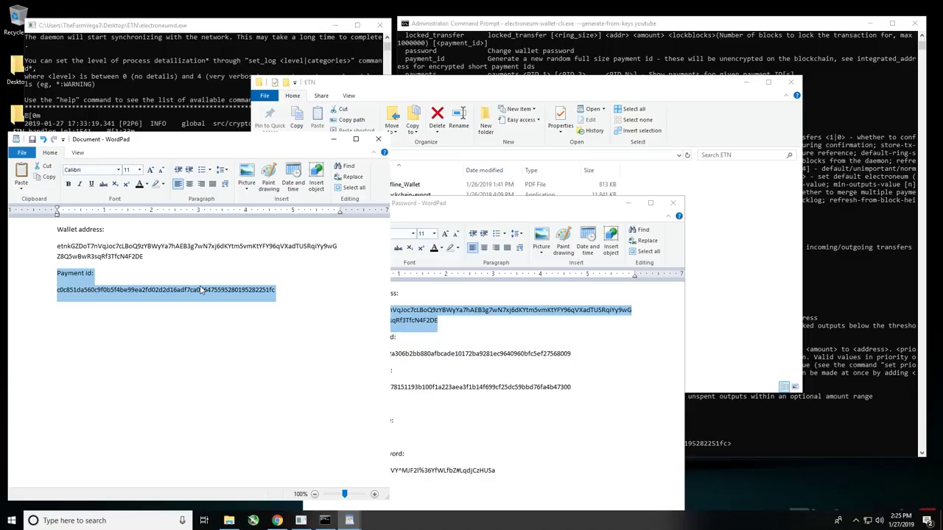
# Step: Return to the wallet prompt and run the balance command to check the incoming payment
pyautogui.click(721, 432)
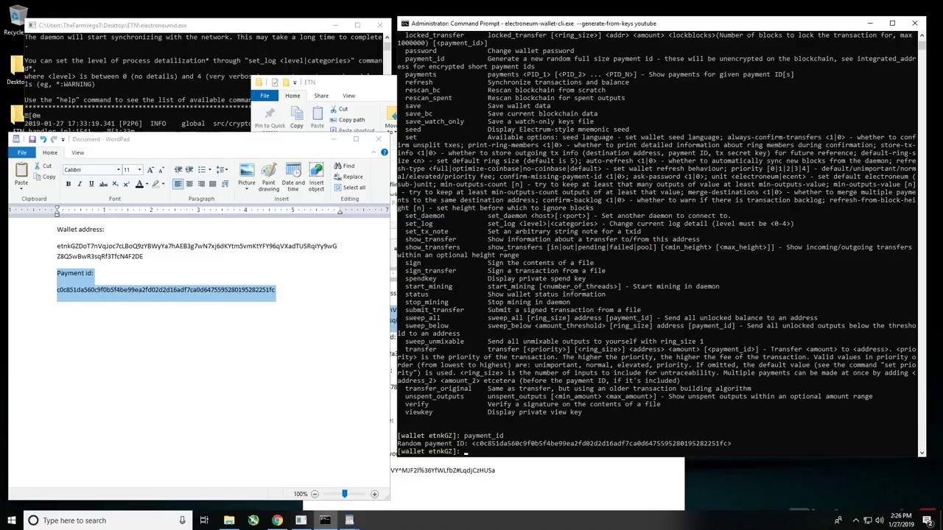
pyautogui.click(552, 435)
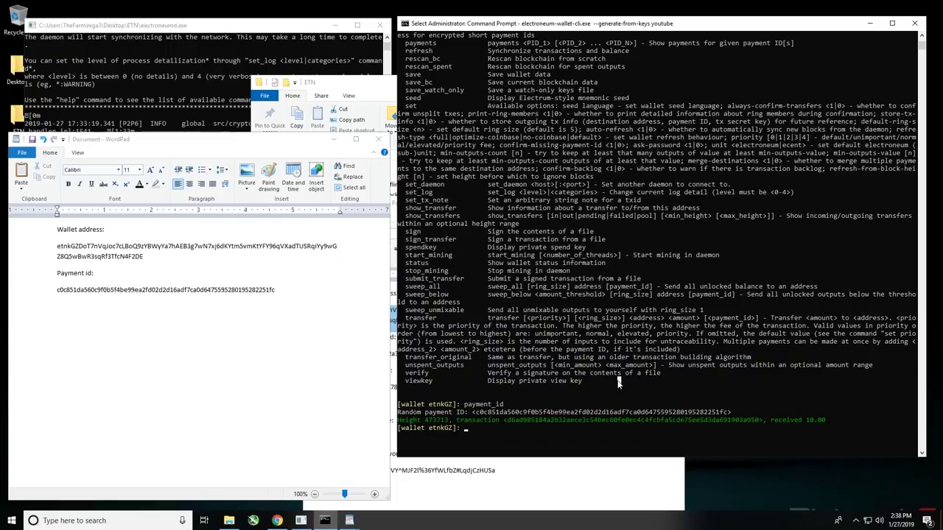
pyautogui.write('ba')
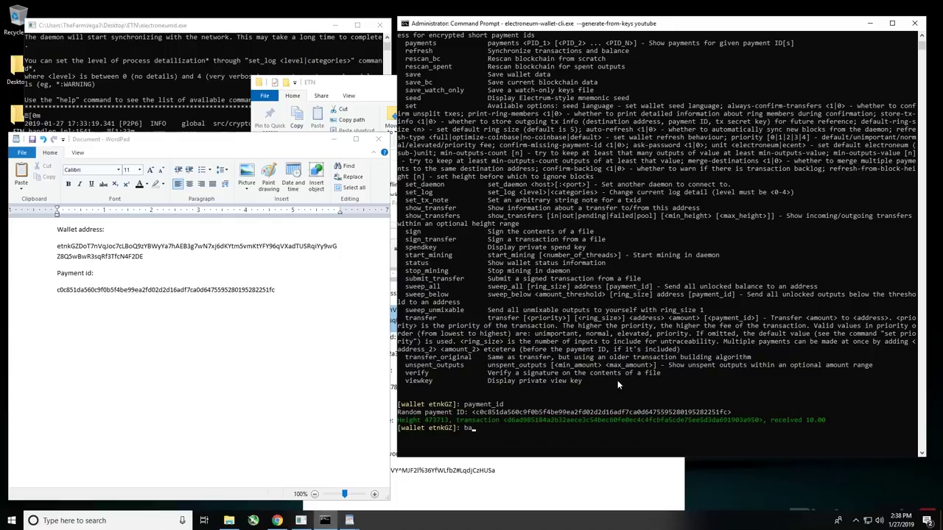
pyautogui.write('lance')
pyautogui.press('Return')
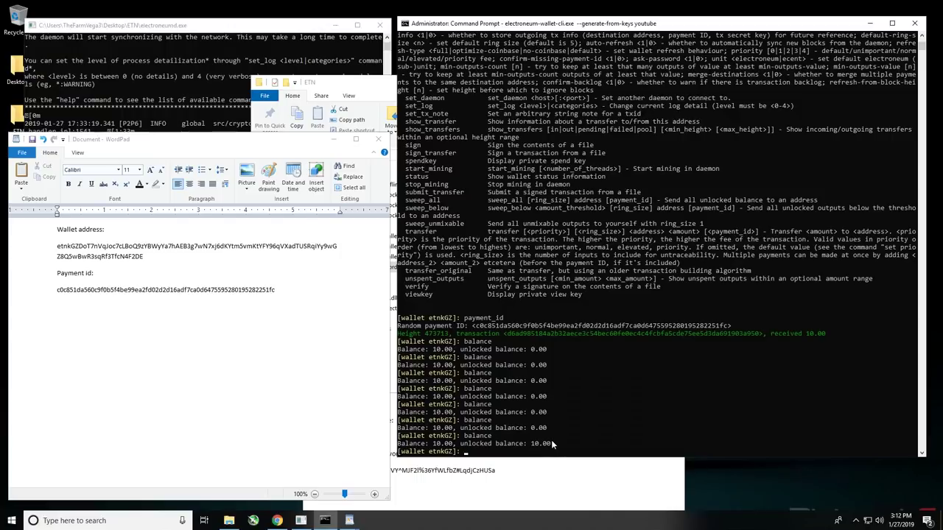
# Step: Run the balance command again for the unlocked balance, and check the wallet's sync state with the status command
pyautogui.click(556, 396)
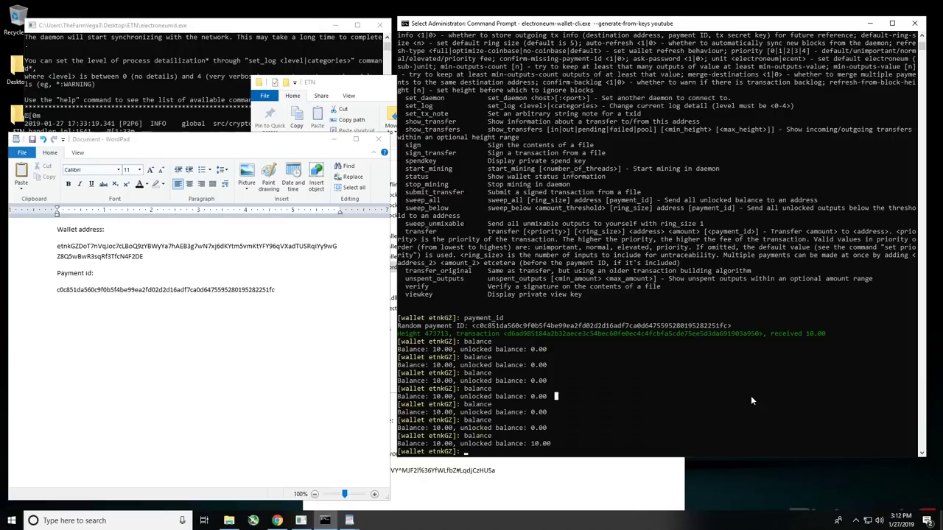
pyautogui.write('balance')
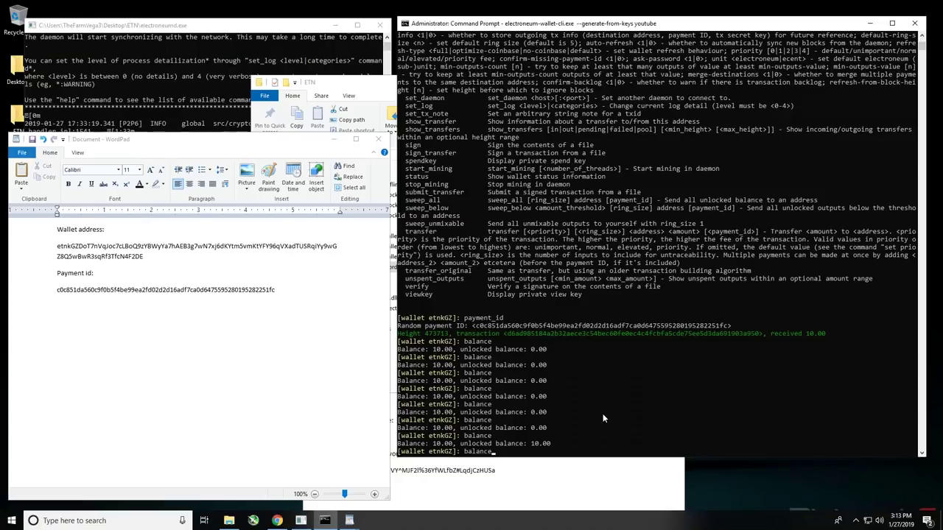
pyautogui.press('Up')
pyautogui.press('Up')
pyautogui.press('Up')
pyautogui.press('Down')
pyautogui.press('Down')
pyautogui.press('Return')
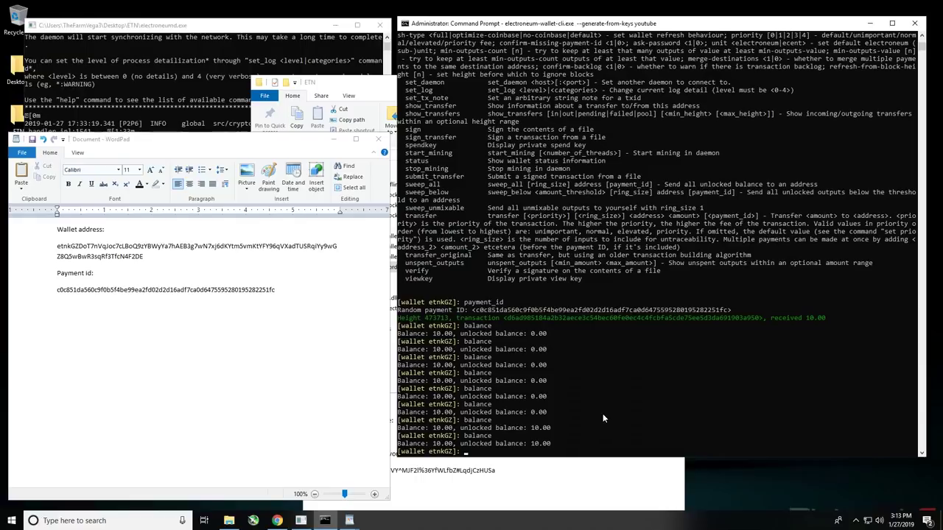
pyautogui.write('status')
pyautogui.press('Return')
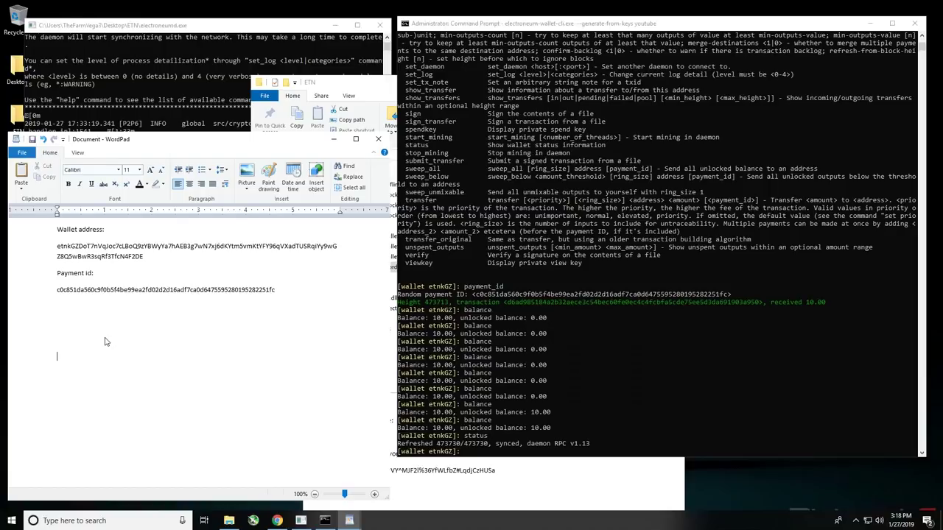
pyautogui.click(53, 338)
pyautogui.click(59, 328)
pyautogui.click(229, 521)
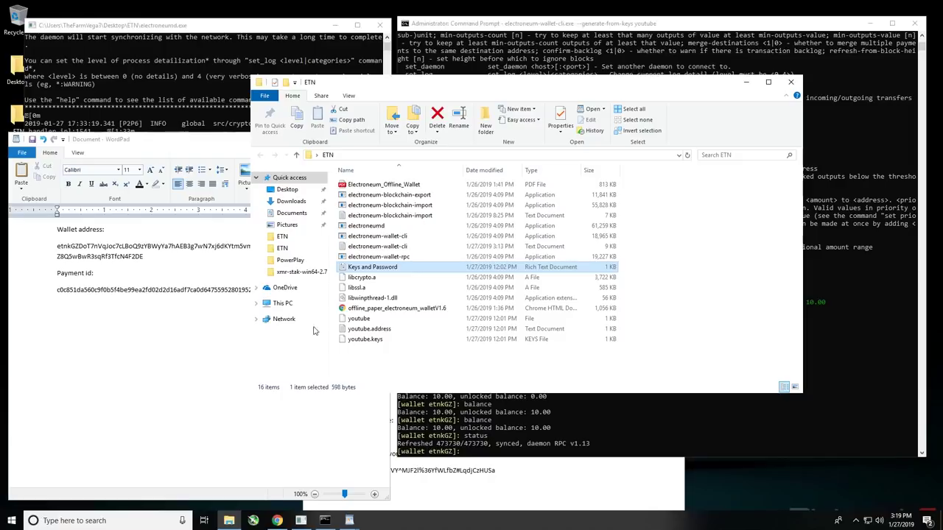
pyautogui.click(745, 82)
pyautogui.click(494, 375)
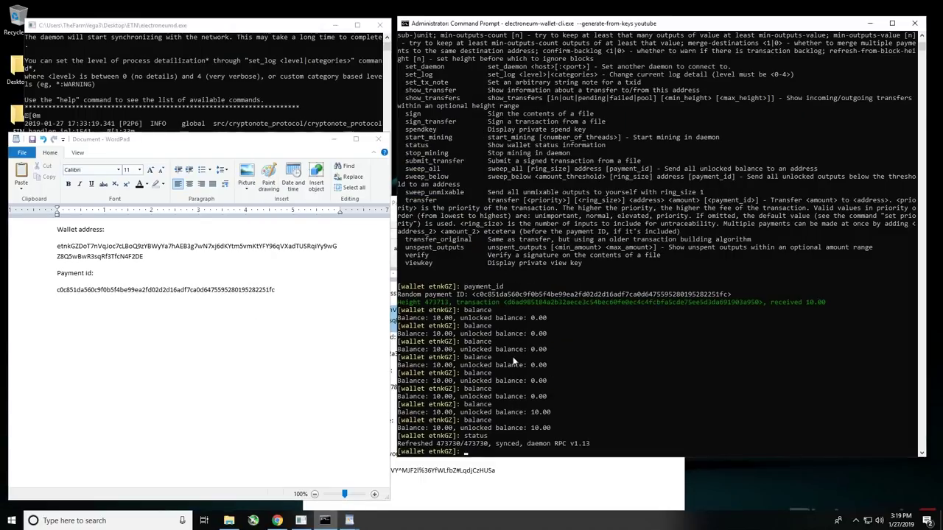
# Step: Start drafting the payment command in the WordPad document by writing "transfer" below the payment ID
pyautogui.click(117, 339)
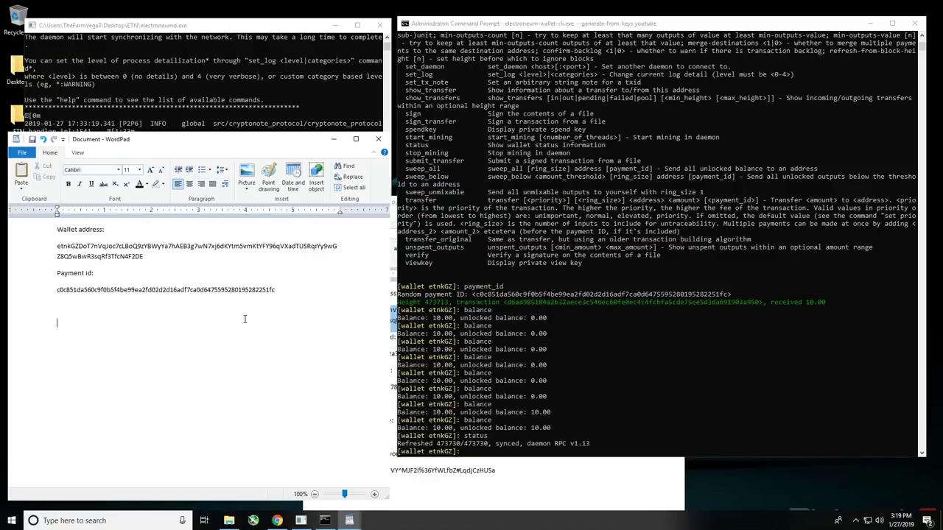
pyautogui.write('trasnsfer')
pyautogui.press('BackSpace')
pyautogui.press('BackSpace')
pyautogui.press('BackSpace')
pyautogui.press('BackSpace')
pyautogui.press('BackSpace')
pyautogui.press('BackSpace')
pyautogui.write('nsfer')
# Step: Examine the transfer command's syntax in the wallet help output, highlighting its priority and ring_size arguments
pyautogui.click(422, 205)
pyautogui.click(432, 199)
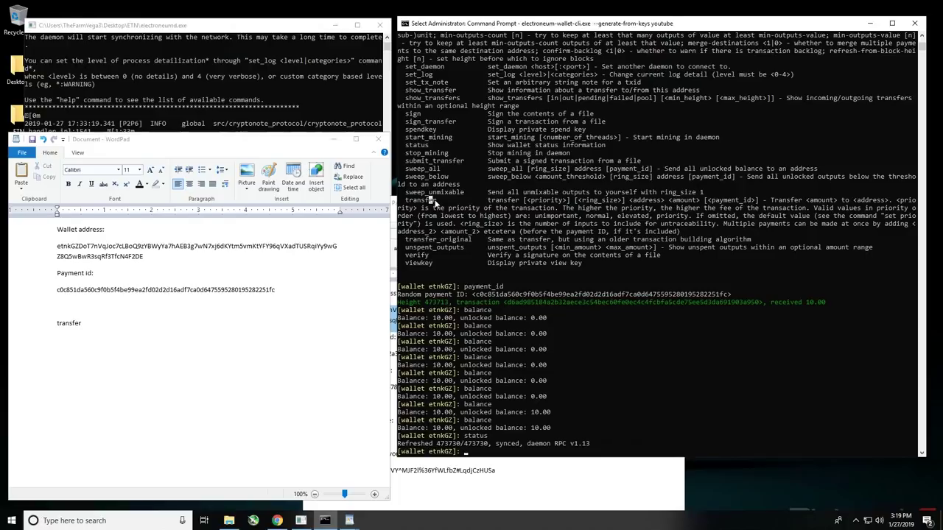
pyautogui.moveTo(419, 199); pyautogui.dragTo(405, 200)
pyautogui.moveTo(524, 206); pyautogui.dragTo(629, 207)
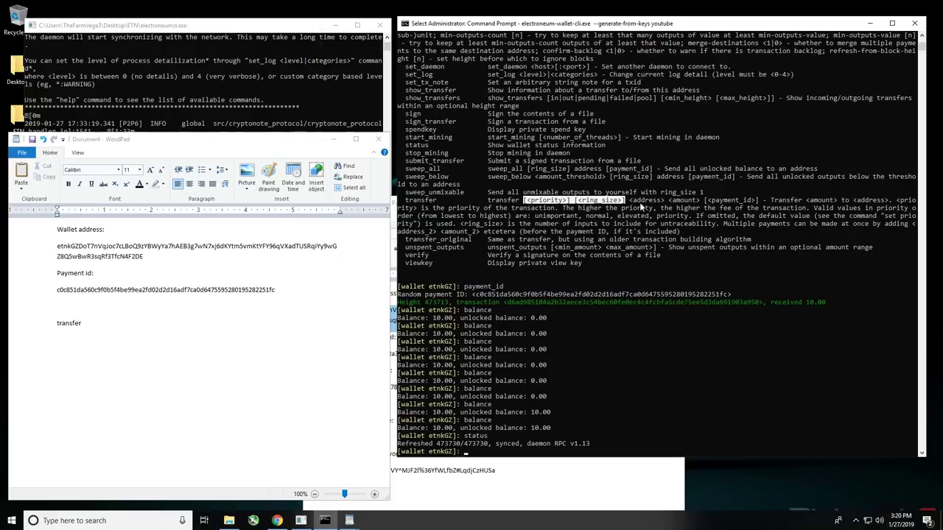
# Step: Check the transfer command's address, amount and payment_id arguments, and paste the recipient's wallet address after "transfer" in the WordPad draft
pyautogui.click(626, 201)
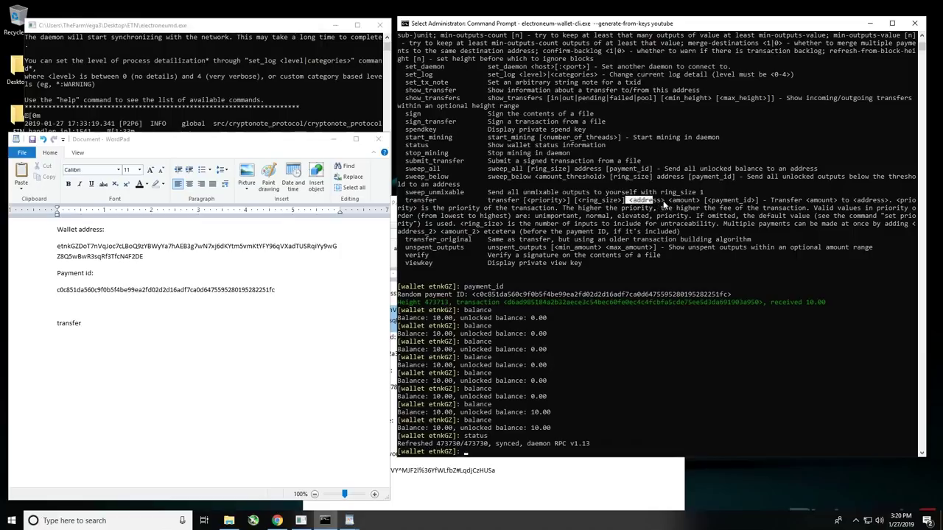
pyautogui.moveTo(687, 202); pyautogui.dragTo(757, 201)
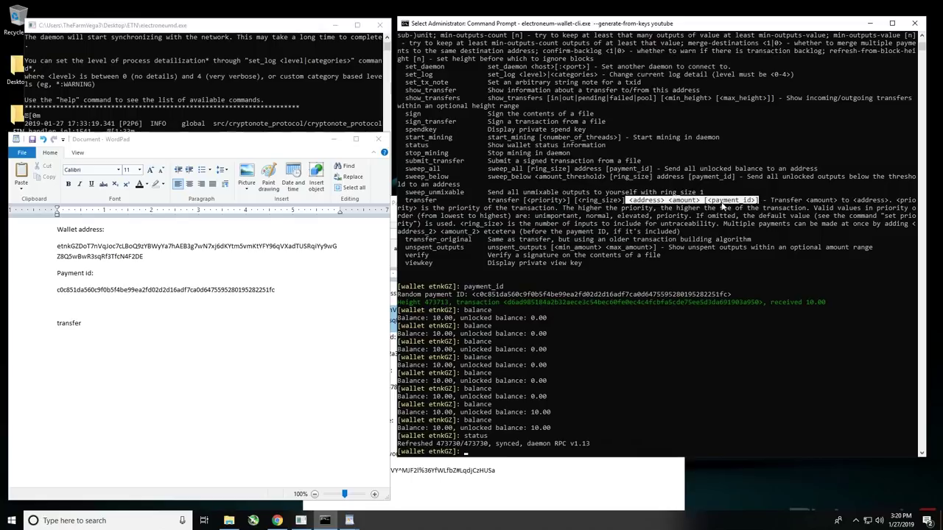
pyautogui.click(87, 332)
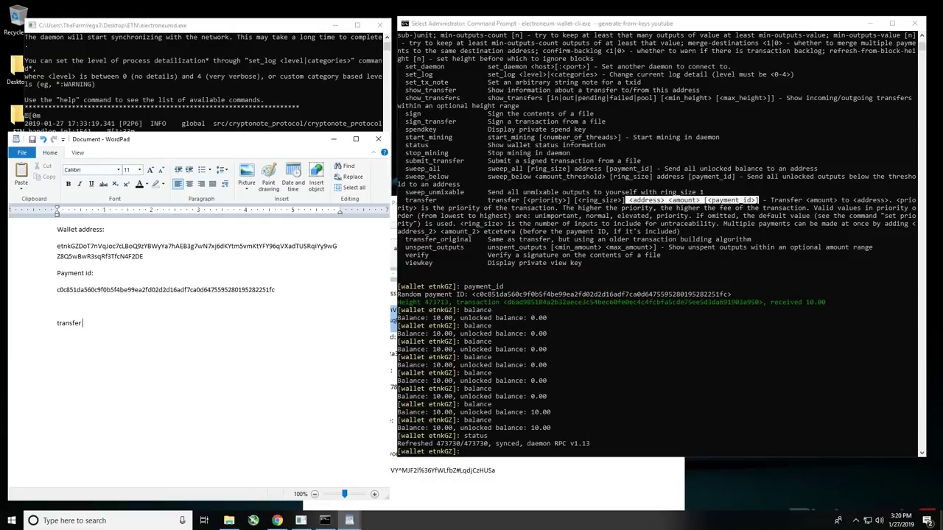
pyautogui.rightClick(107, 329)
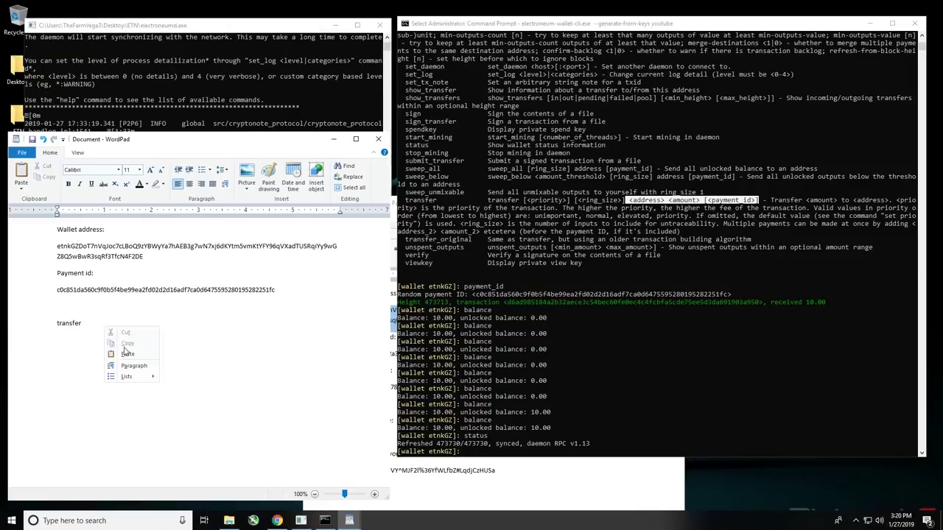
pyautogui.click(141, 354)
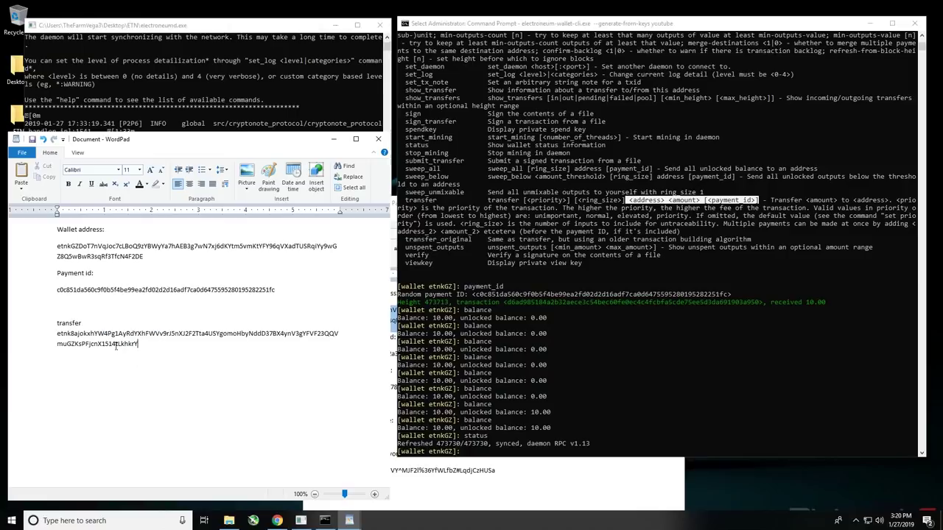
pyautogui.click(53, 334)
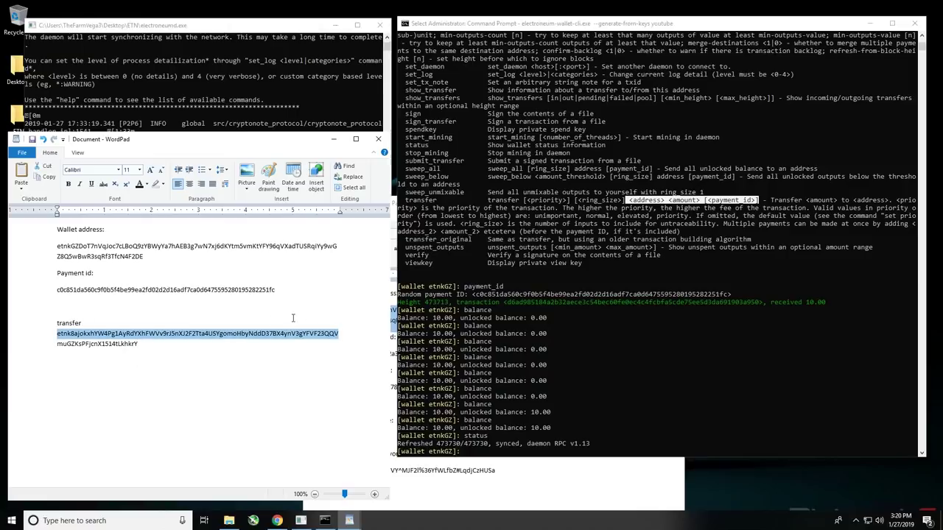
pyautogui.click(179, 345)
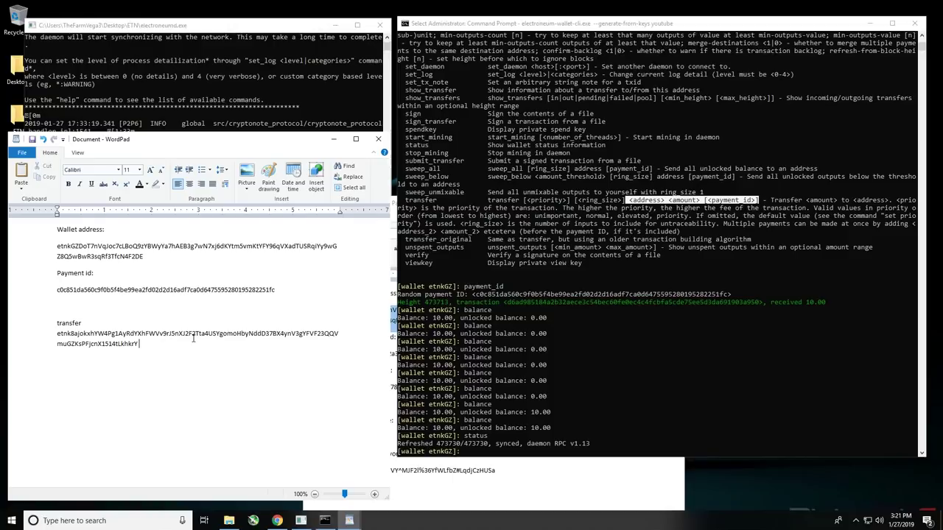
# Step: Add the amount 9 and the recipient's payment ID to the draft transfer command, removing the stray ">" after the ID
pyautogui.write('9')
pyautogui.press('BackSpace')
pyautogui.write('9')
pyautogui.press('Left')
pyautogui.press('Left')
pyautogui.press('Right')
pyautogui.rightClick(153, 345)
pyautogui.click(177, 373)
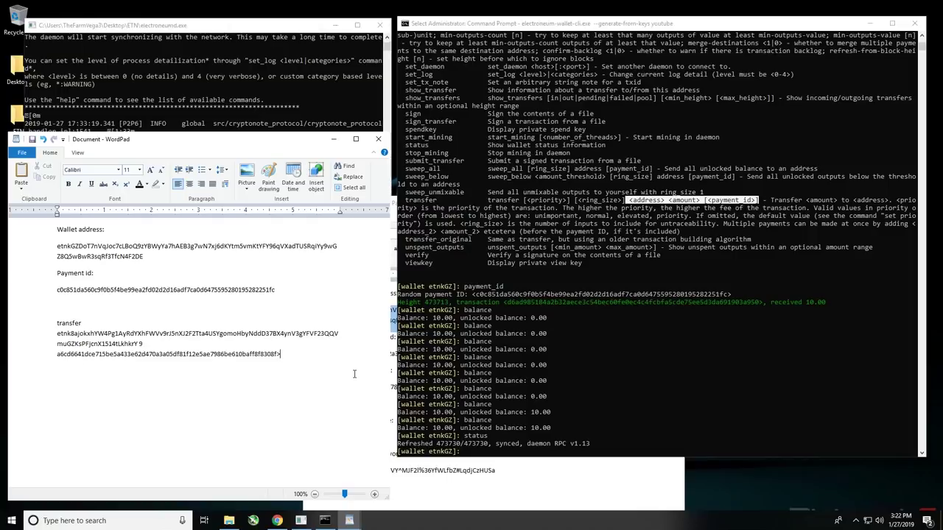
pyautogui.press('BackSpace')
# Step: Copy the complete transfer command, from "transfer" through the payment ID, in the WordPad document
pyautogui.moveTo(278, 355); pyautogui.dragTo(56, 324)
pyautogui.rightClick(68, 330)
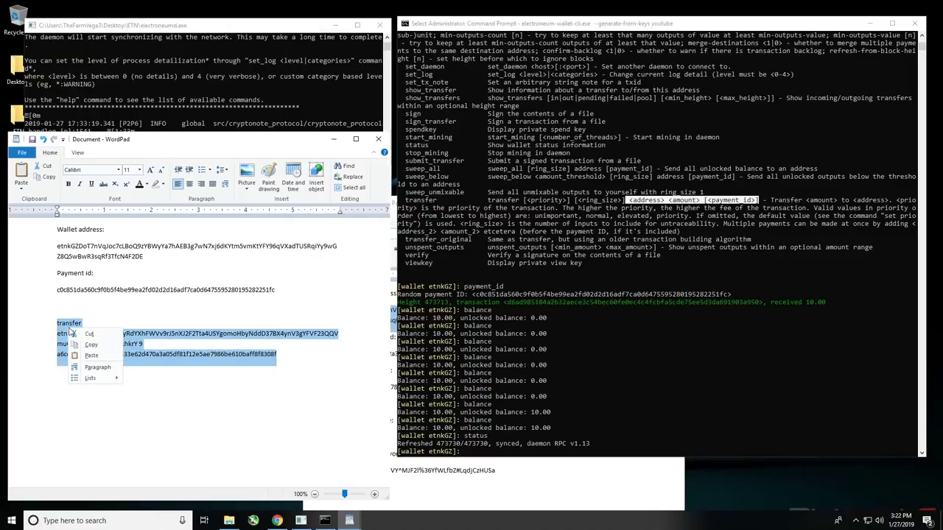
pyautogui.click(91, 345)
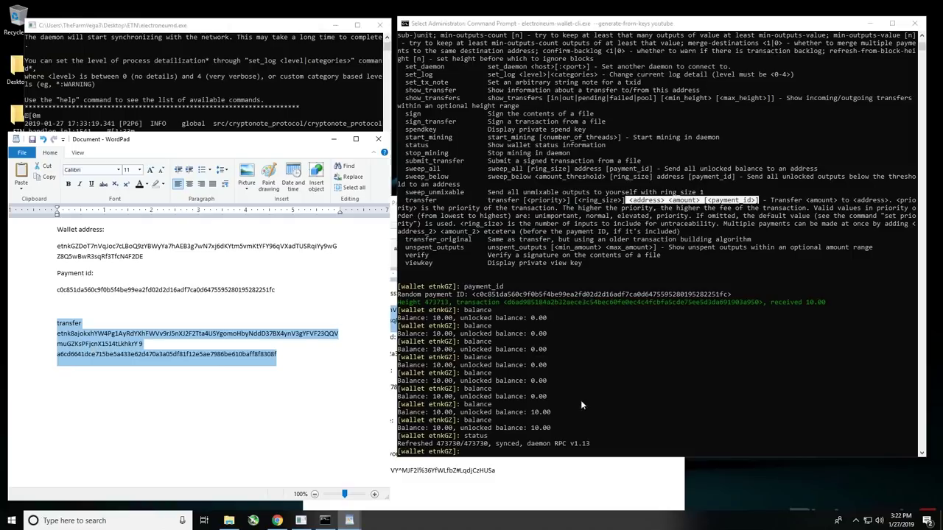
pyautogui.click(516, 427)
pyautogui.rightClick(517, 426)
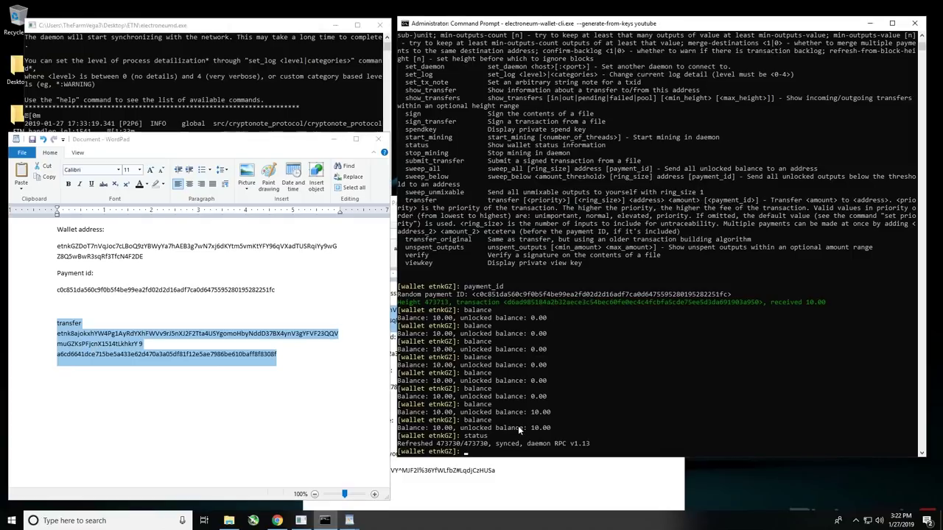
pyautogui.rightClick(518, 426)
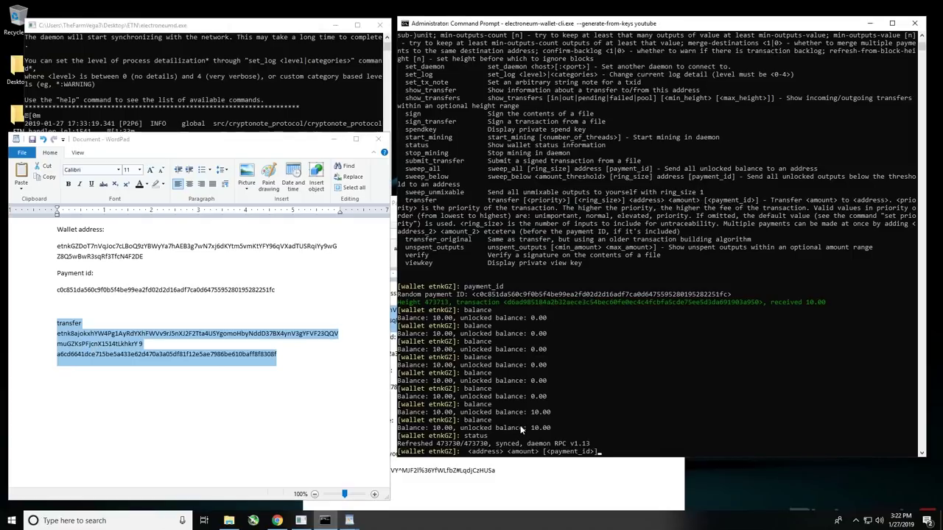
pyautogui.press('BackSpace')
pyautogui.press('BackSpace')
pyautogui.press('BackSpace')
pyautogui.press('BackSpace')
pyautogui.press('BackSpace')
pyautogui.press('BackSpace')
pyautogui.press('BackSpace')
pyautogui.press('BackSpace')
pyautogui.press('BackSpace')
pyautogui.press('BackSpace')
pyautogui.press('BackSpace')
pyautogui.press('BackSpace')
pyautogui.press('BackSpace')
pyautogui.press('BackSpace')
pyautogui.press('BackSpace')
pyautogui.press('BackSpace')
pyautogui.press('BackSpace')
pyautogui.press('BackSpace')
pyautogui.press('BackSpace')
pyautogui.press('BackSpace')
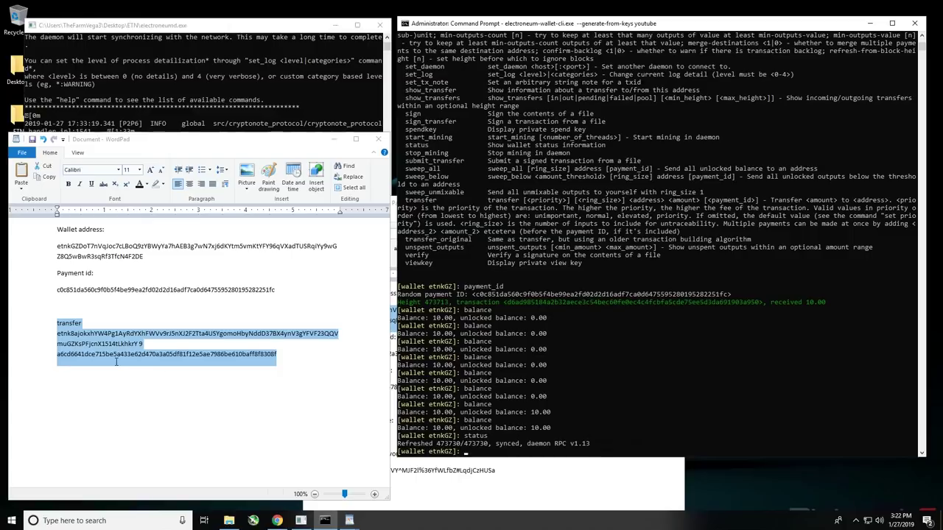
# Step: Copy the selected transfer command from the WordPad document again and run it at the wallet prompt
pyautogui.rightClick(115, 351)
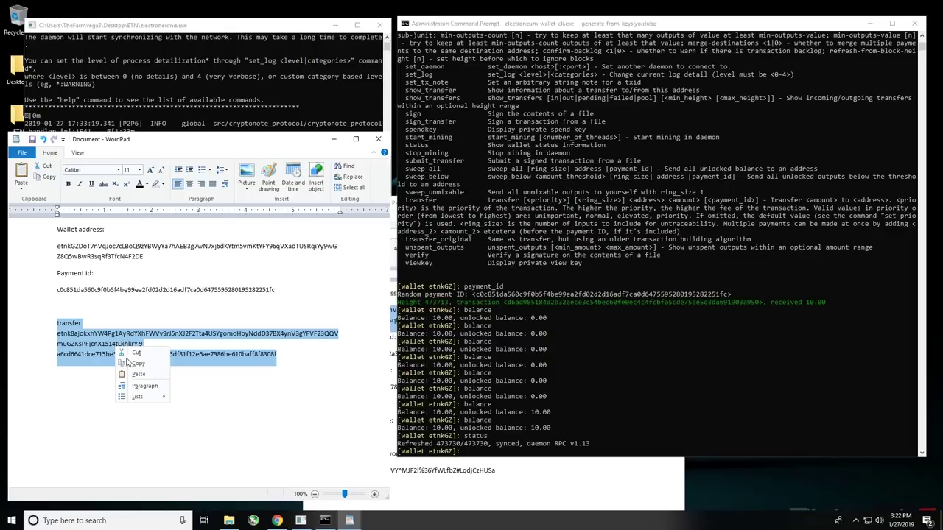
pyautogui.click(137, 367)
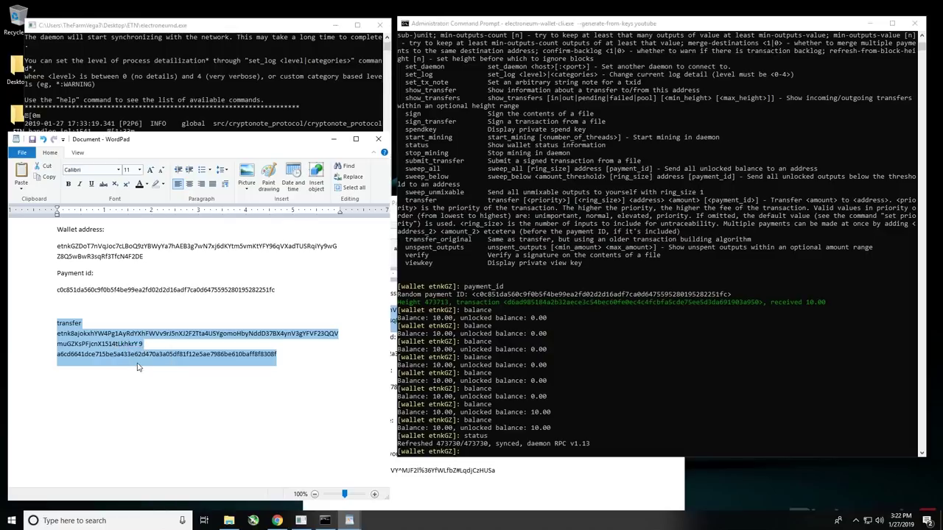
pyautogui.click(515, 412)
pyautogui.rightClick(515, 408)
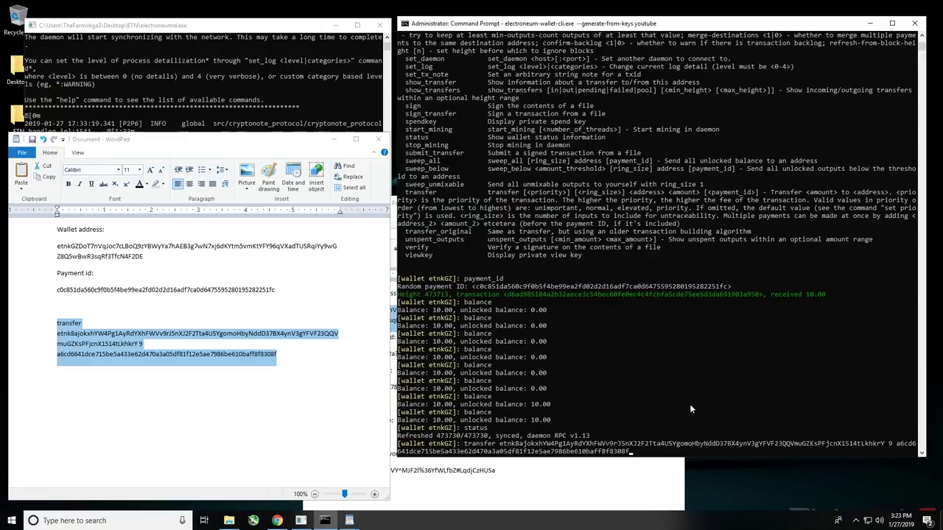
pyautogui.press('Return')
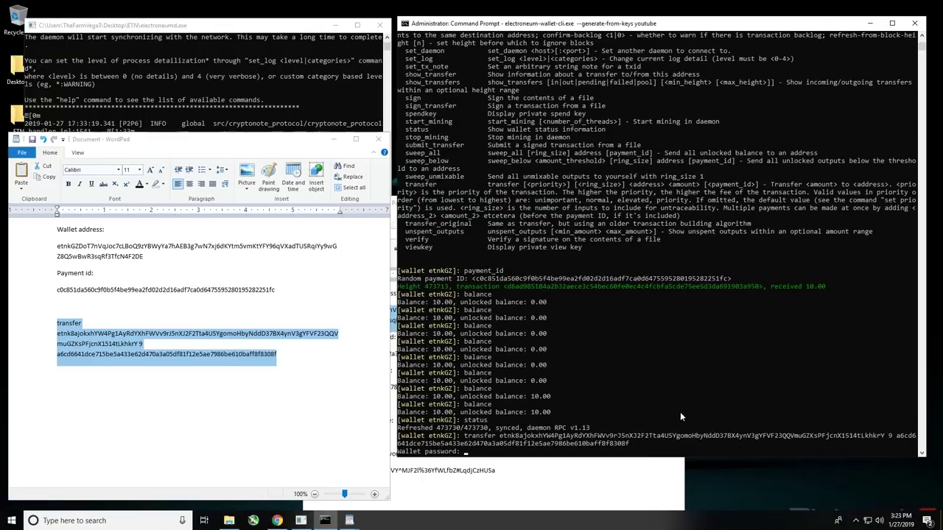
# Step: Copy the wallet password from the Keys and Password document and submit it at the wallet password prompt
pyautogui.click(588, 488)
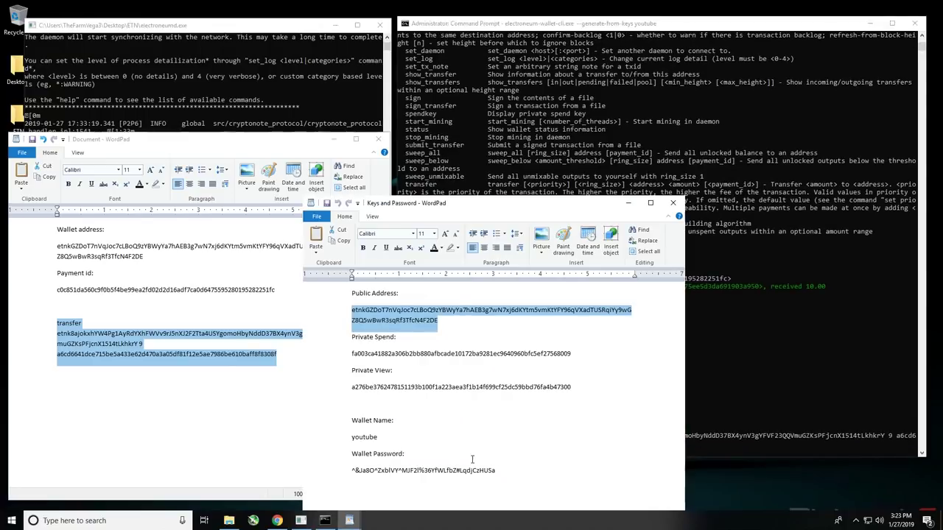
pyautogui.moveTo(497, 470); pyautogui.dragTo(354, 474)
pyautogui.rightClick(355, 474)
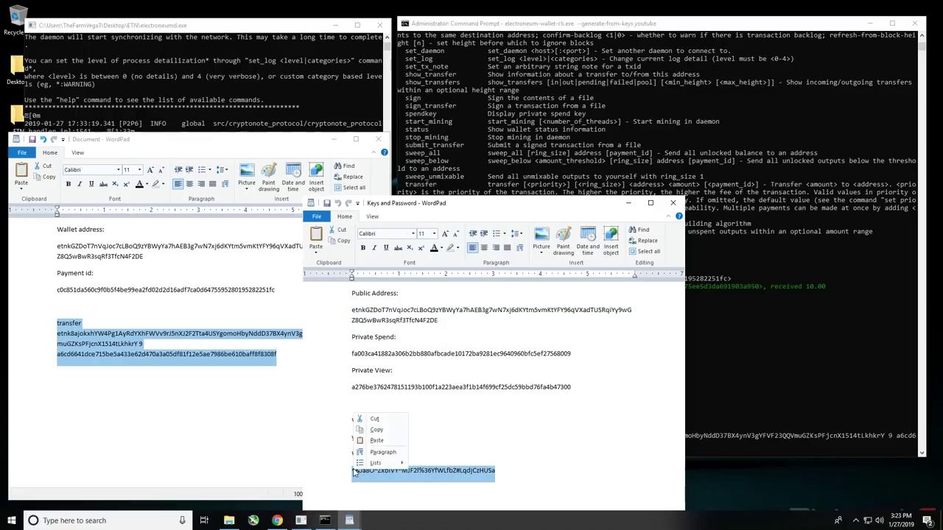
pyautogui.click(377, 431)
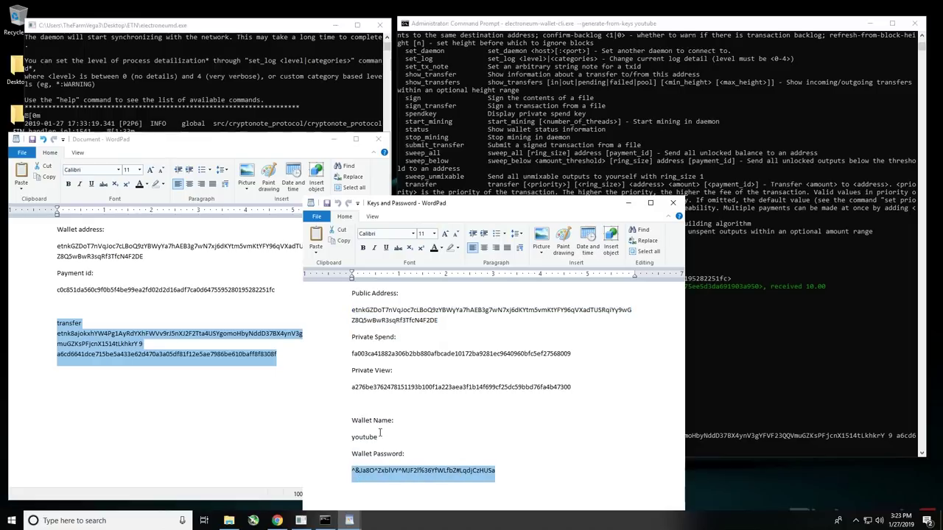
pyautogui.click(733, 414)
pyautogui.rightClick(568, 426)
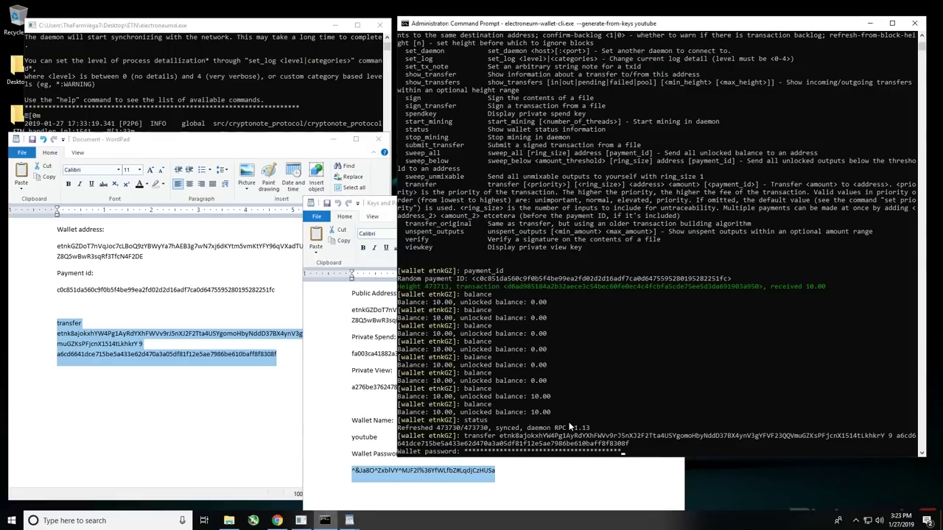
pyautogui.press('Return')
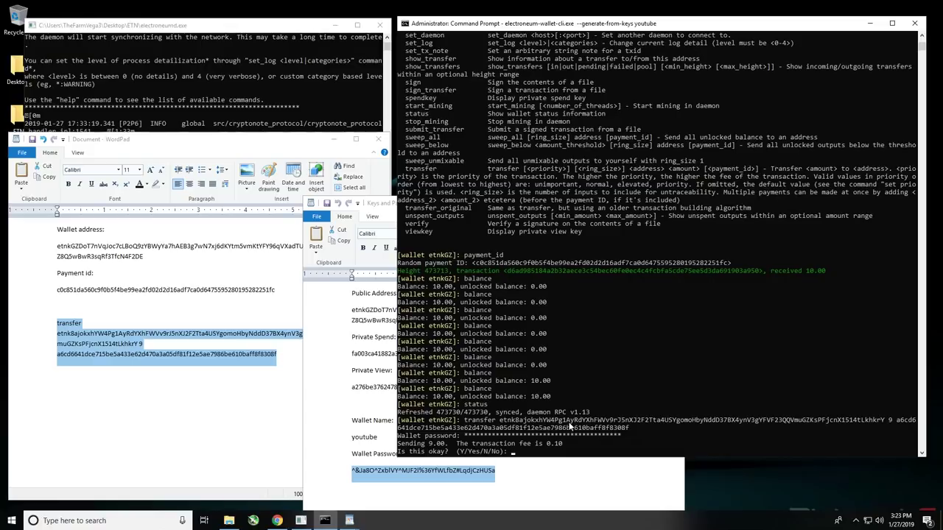
# Step: Confirm the 9 ETN transfer with Yes and list the wallet's transactions with show_transfers
pyautogui.write('Yes')
pyautogui.press('Return')
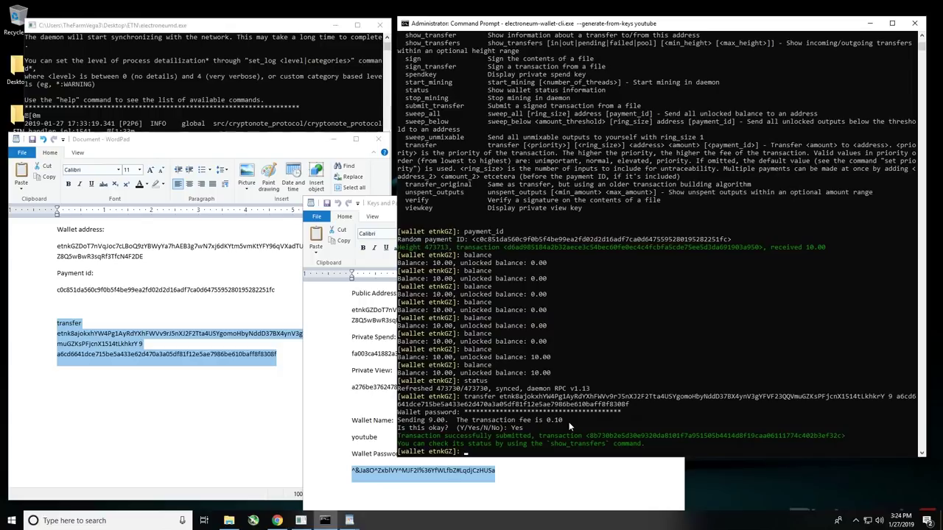
pyautogui.write('show_transfers')
pyautogui.press('Return')
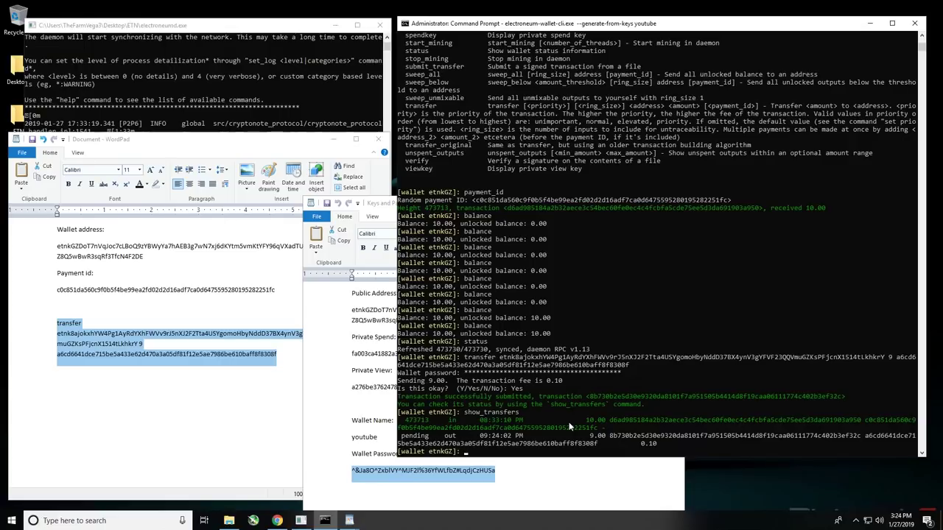
pyautogui.click(691, 420)
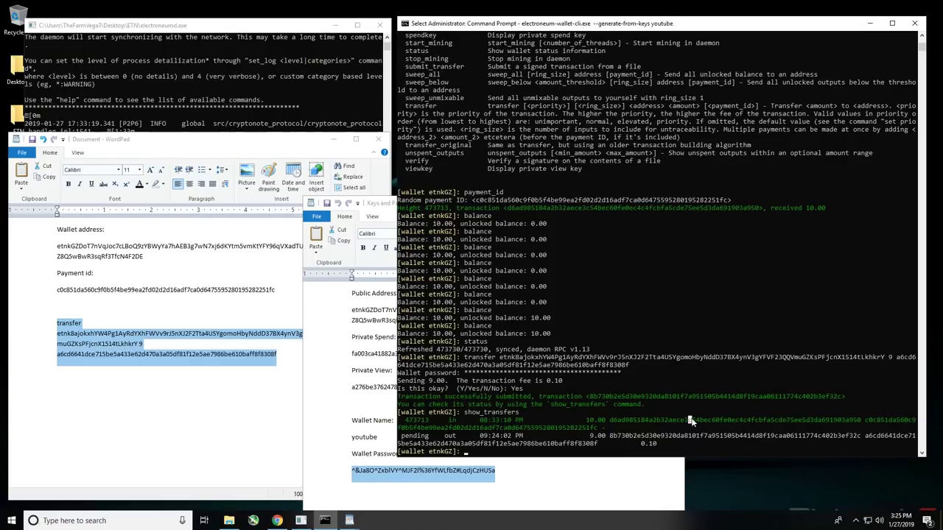
pyautogui.rightClick(691, 420)
pyautogui.rightClick(690, 417)
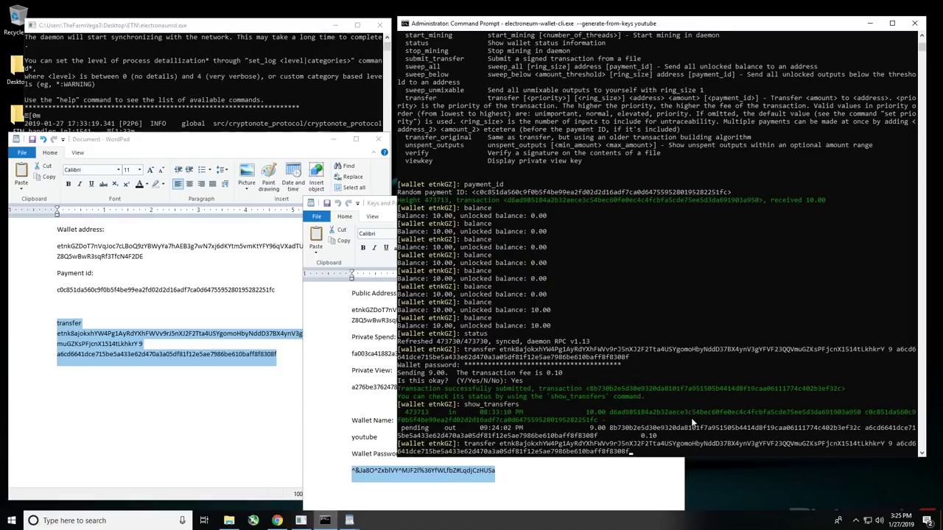
pyautogui.press('Escape')
# Step: Run the balance command, list the transactions again with show_transfers, and review the wallet's output
pyautogui.write('balance')
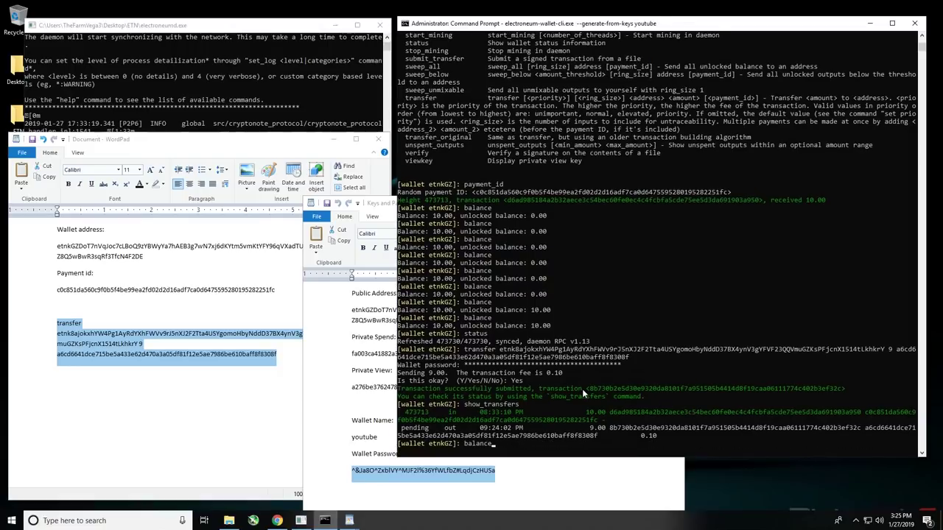
pyautogui.click(643, 390)
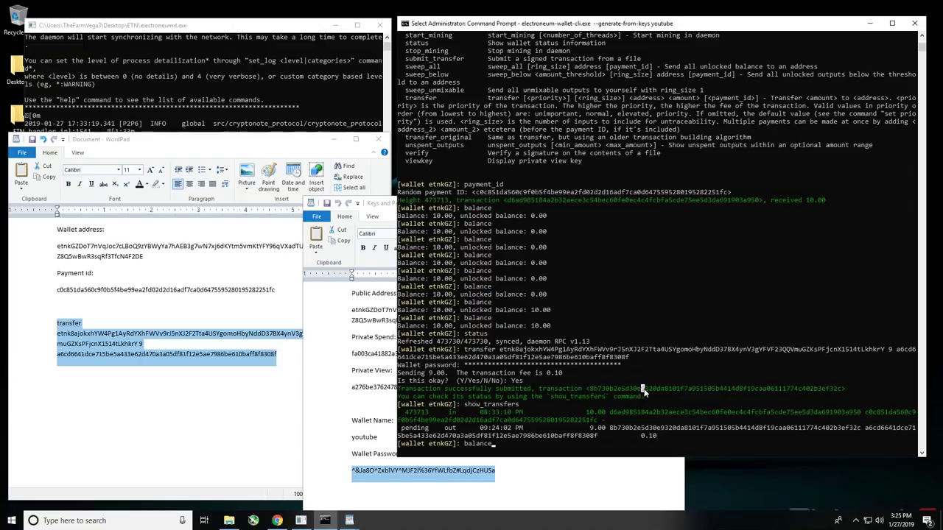
pyautogui.press('Return')
pyautogui.press('Return')
pyautogui.press('Return')
pyautogui.press('Return')
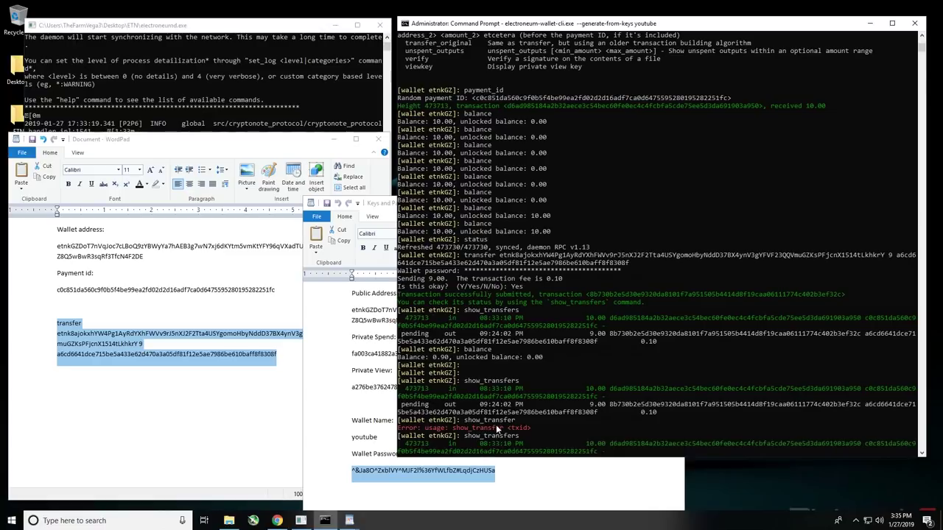
pyautogui.scroll(2, 528, 417)
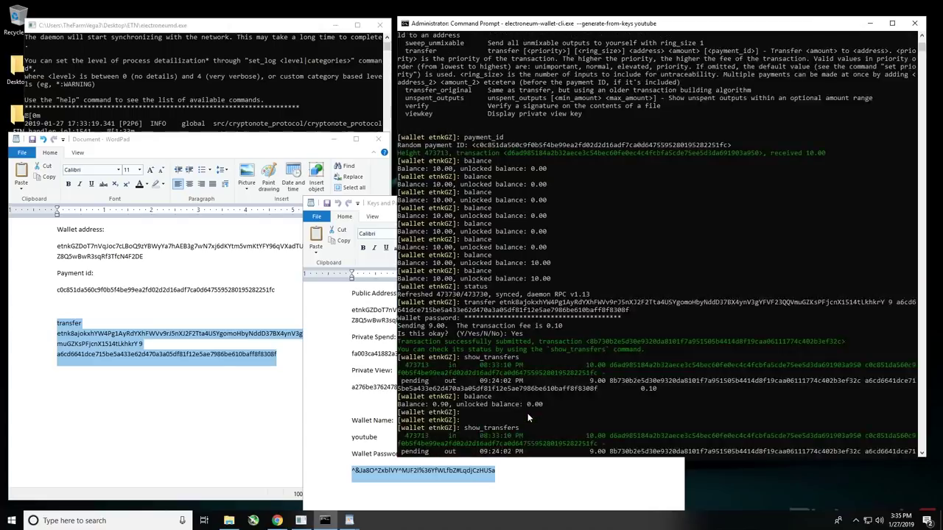
pyautogui.scroll(7, 527, 417)
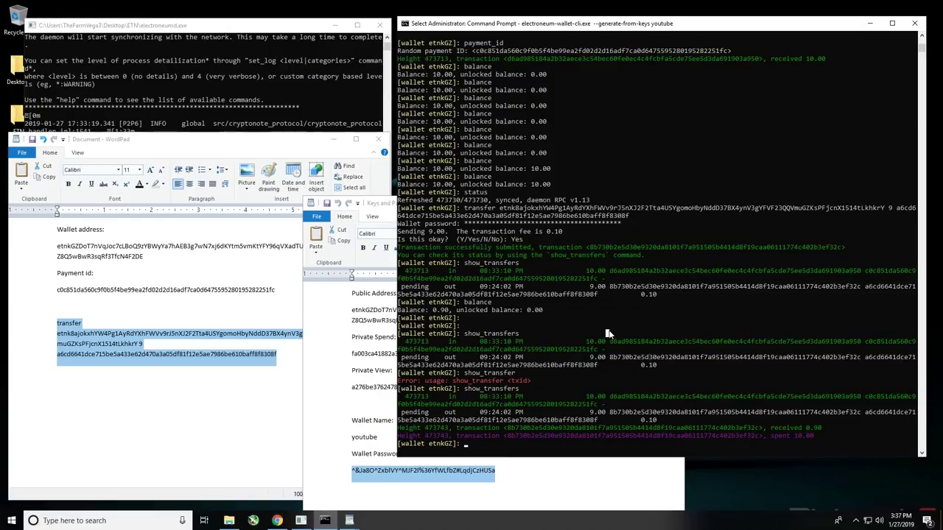
# Step: Recall the balance command from the history and run it to check the remaining unlocked funds
pyautogui.press('Up')
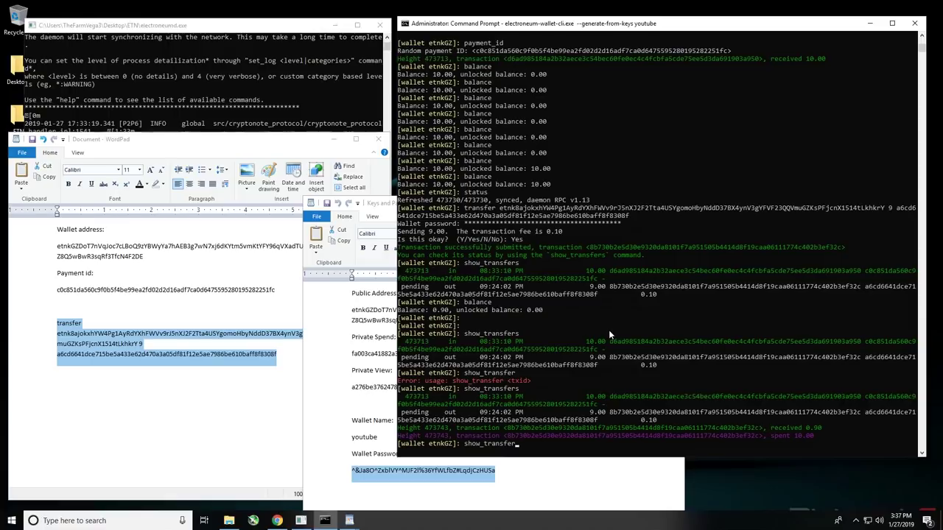
pyautogui.press('Up')
pyautogui.press('Up')
pyautogui.press('Return')
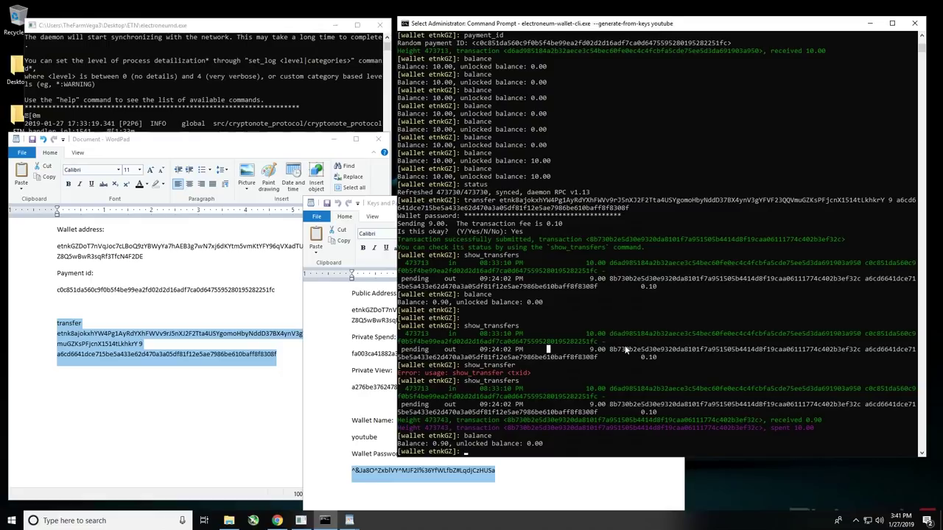
# Step: Enter sweep_all in the wallet followed by the destination address copied from the transfer text in Document
pyautogui.press('Escape')
pyautogui.write('sweep')
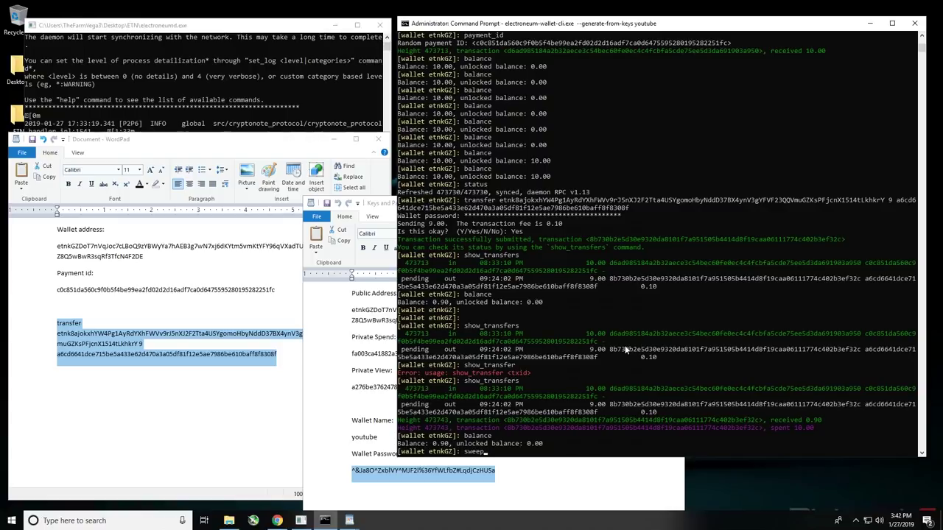
pyautogui.write('_all')
pyautogui.click(140, 347)
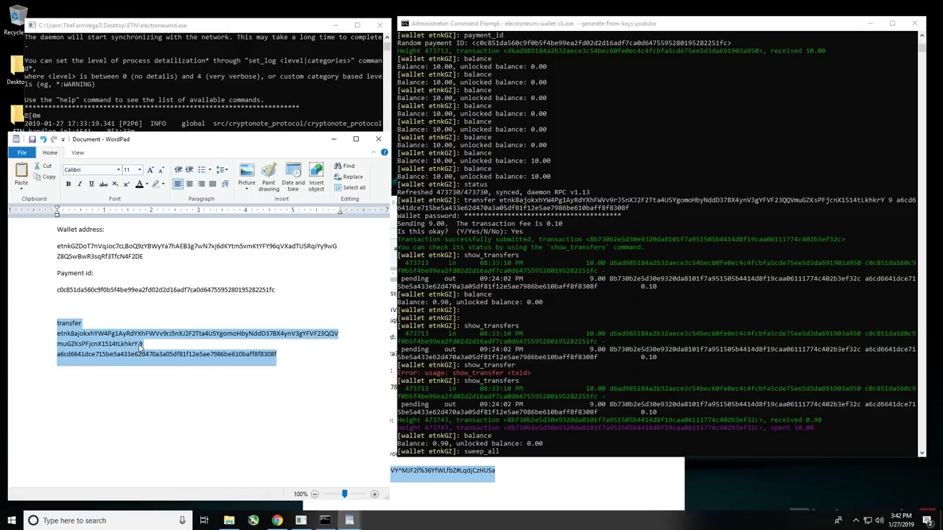
pyautogui.click(140, 344)
pyautogui.moveTo(139, 344); pyautogui.dragTo(57, 335)
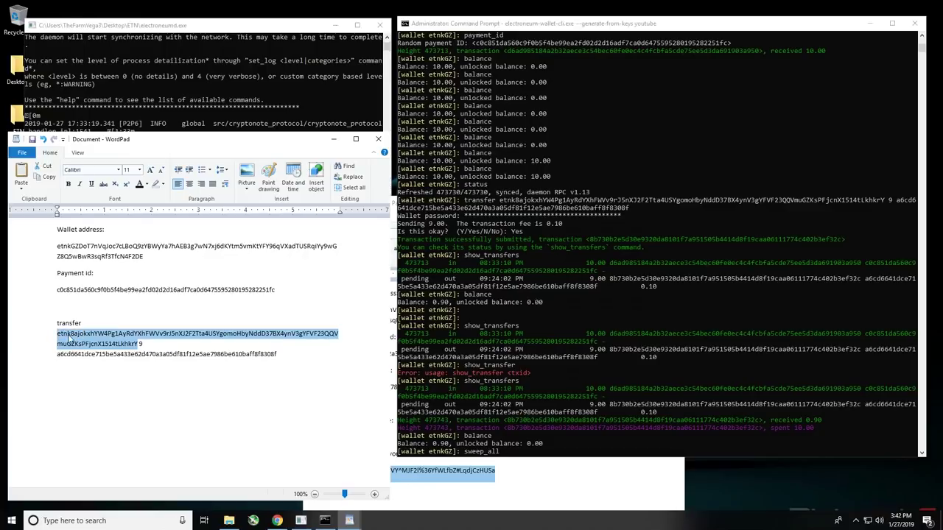
pyautogui.rightClick(68, 334)
pyautogui.click(84, 352)
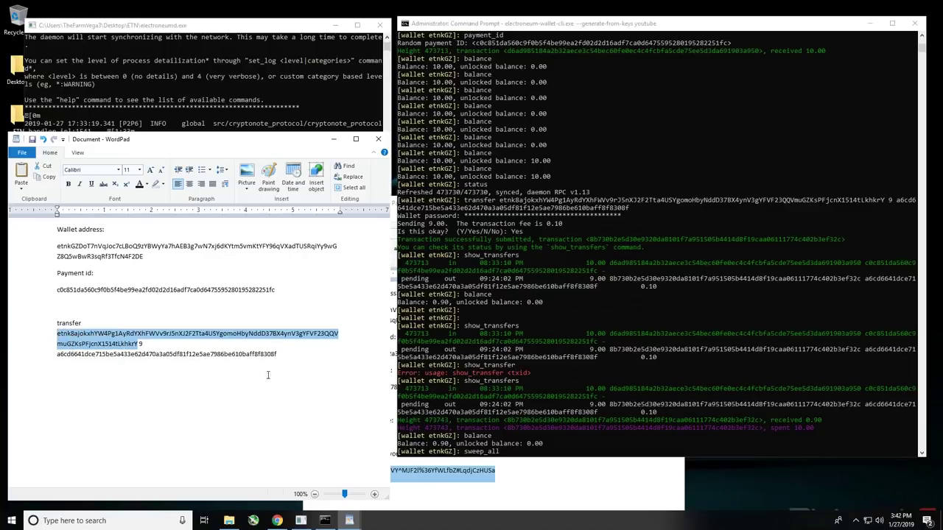
pyautogui.click(518, 452)
pyautogui.rightClick(517, 453)
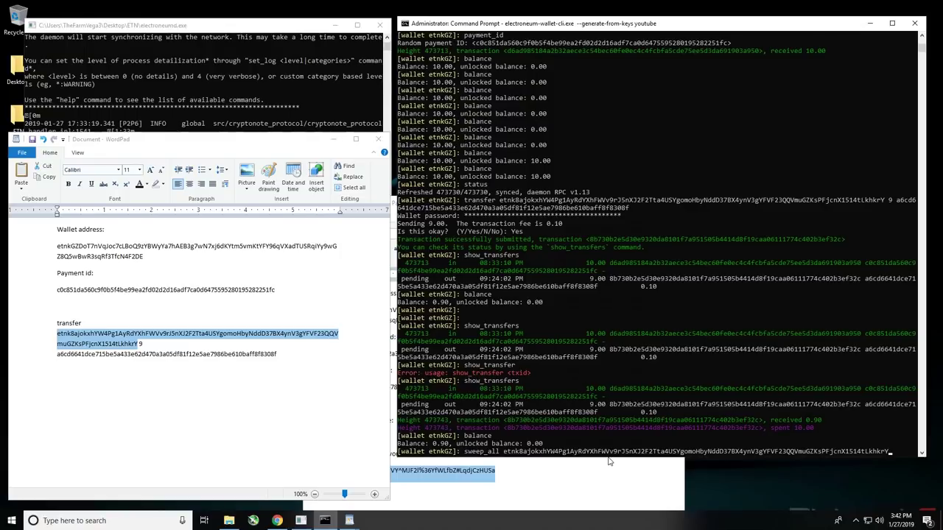
# Step: Append the payment ID from the end of Document's transfer text to the sweep_all command and run it
pyautogui.click(270, 355)
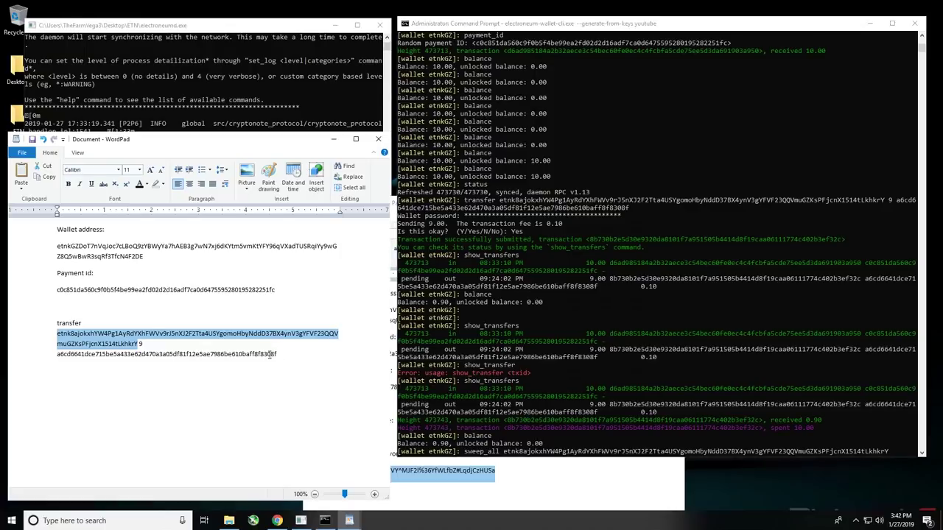
pyautogui.click(282, 354)
pyautogui.doubleClick(161, 359)
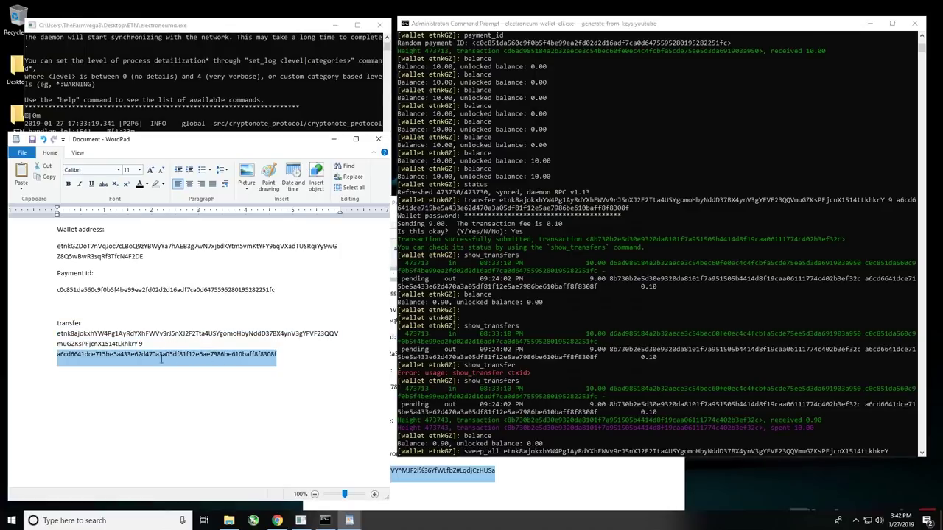
pyautogui.rightClick(151, 359)
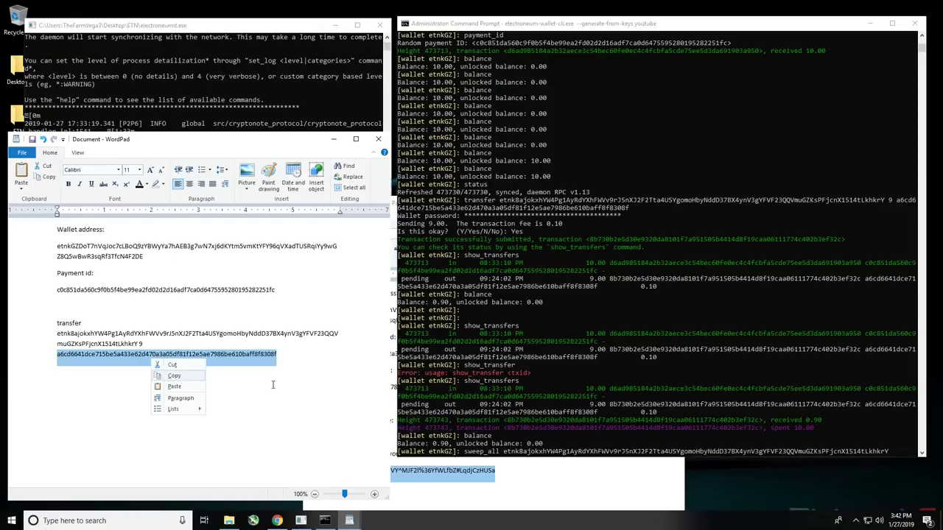
pyautogui.click(176, 377)
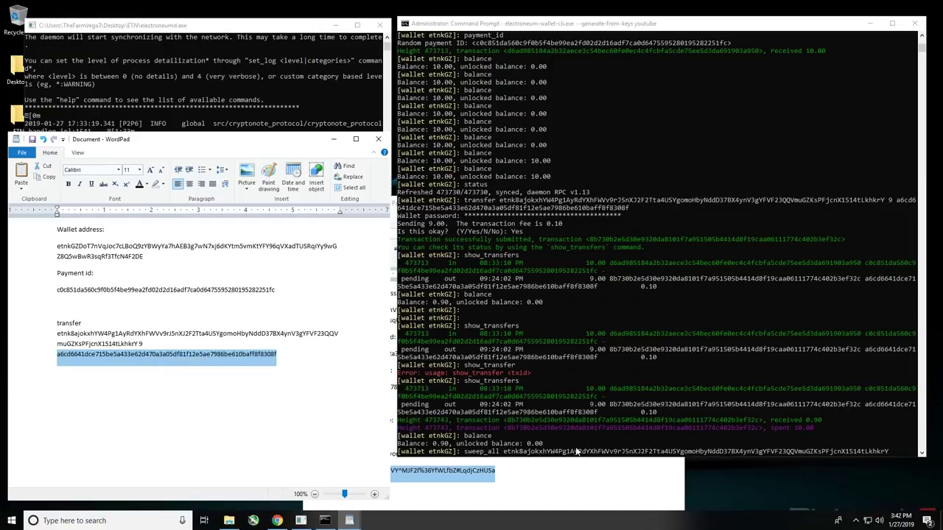
pyautogui.click(890, 451)
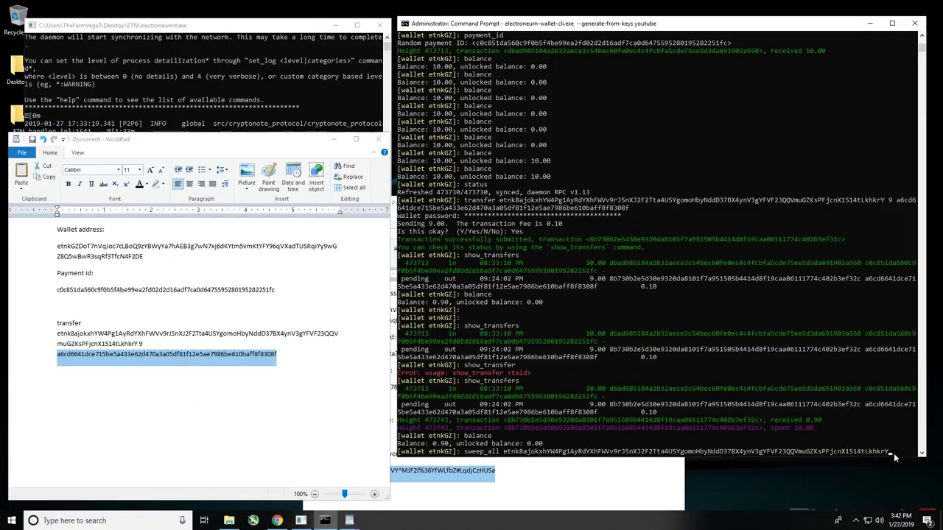
pyautogui.rightClick(894, 452)
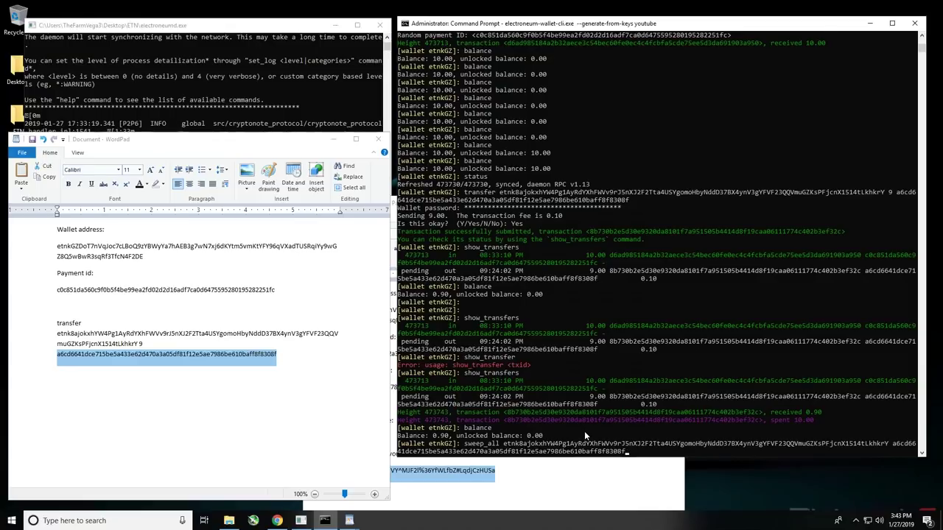
pyautogui.press('Return')
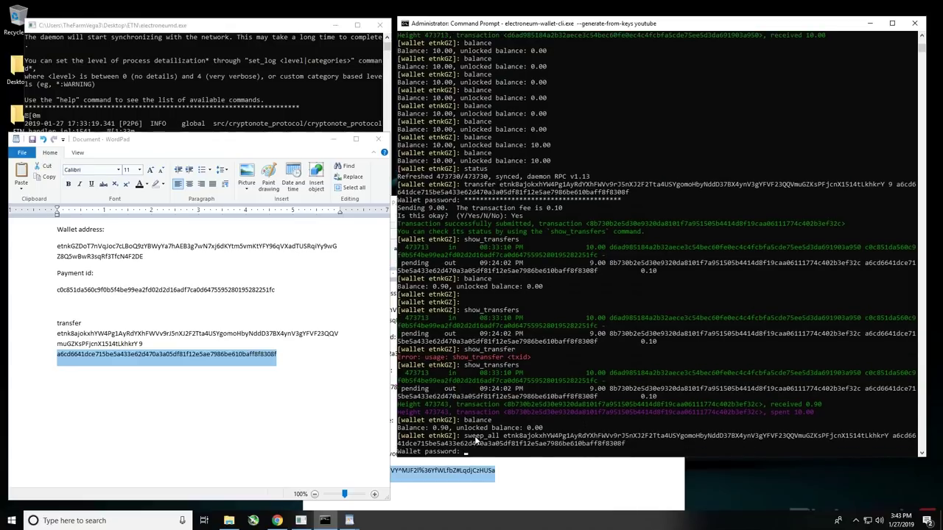
# Step: Copy the wallet password from the Keys and Password document and submit it at the sweep's password prompt
pyautogui.rightClick(455, 475)
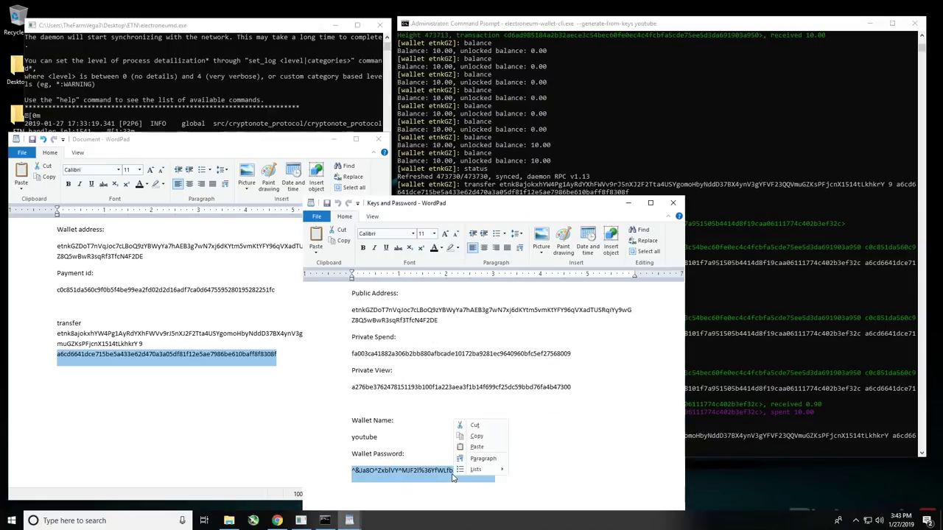
pyautogui.click(476, 437)
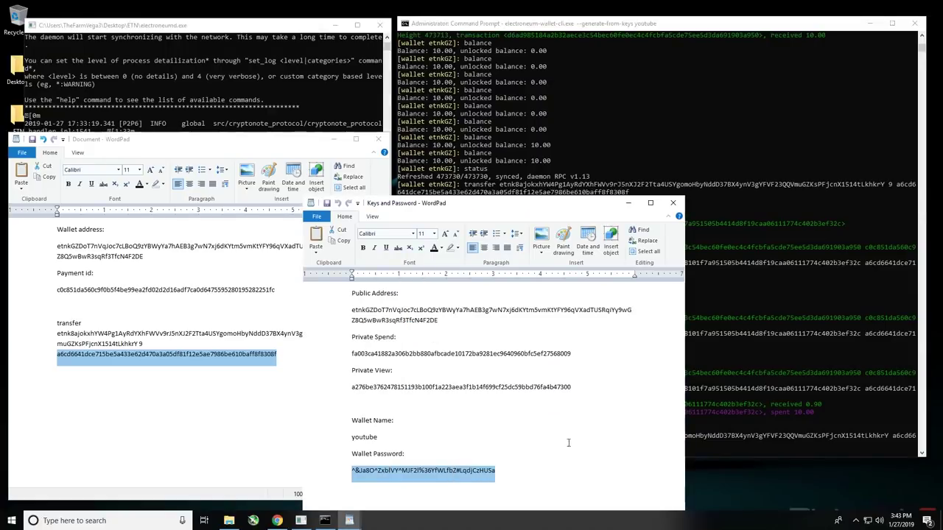
pyautogui.click(690, 412)
pyautogui.rightClick(619, 417)
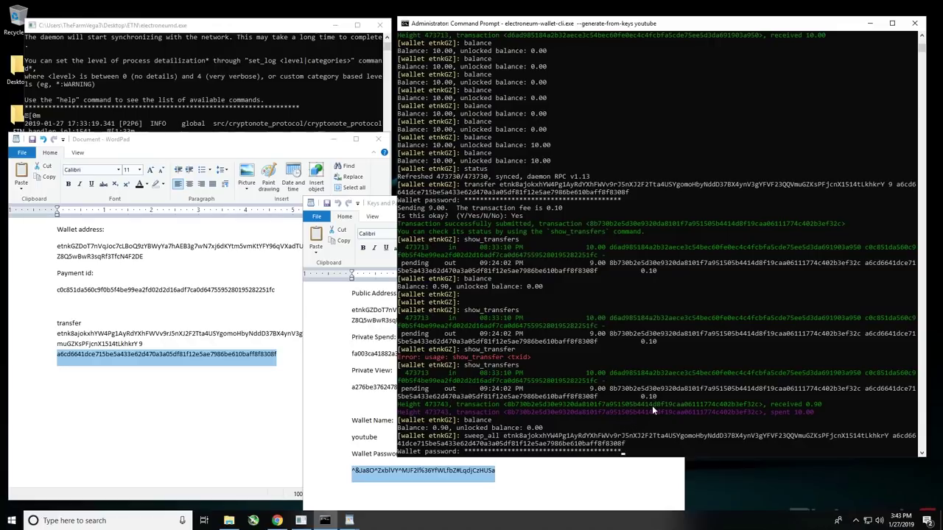
pyautogui.press('Return')
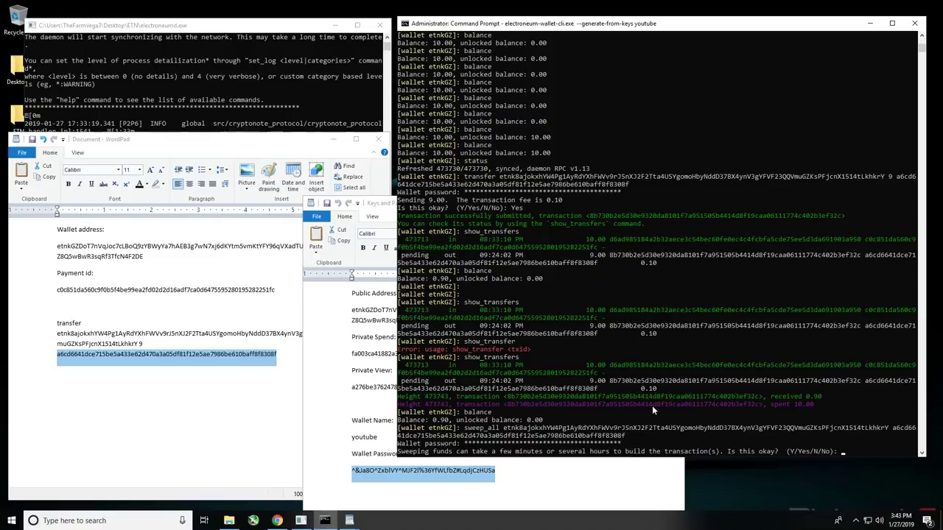
# Step: Confirm the sweep with Yes, then check the wallet's funds with the balance command
pyautogui.write('Yes')
pyautogui.press('Return')
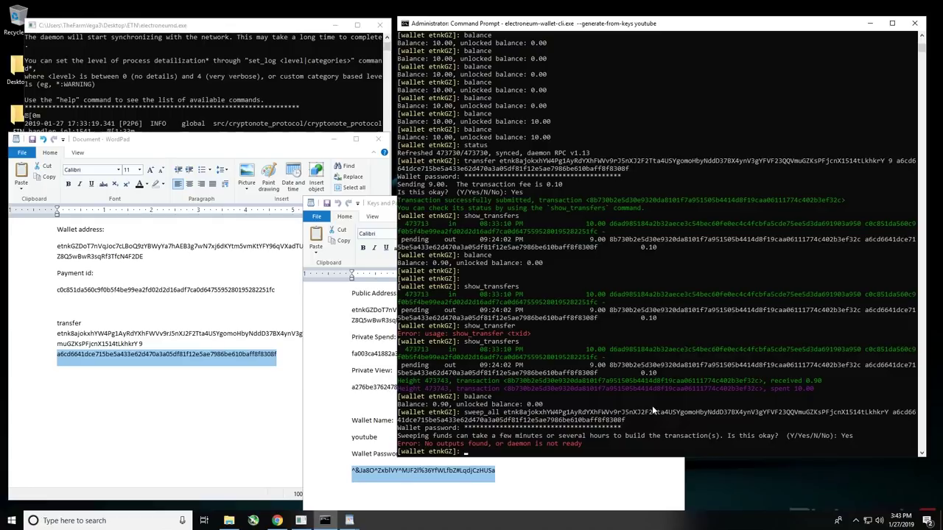
pyautogui.write('balance')
pyautogui.press('Return')
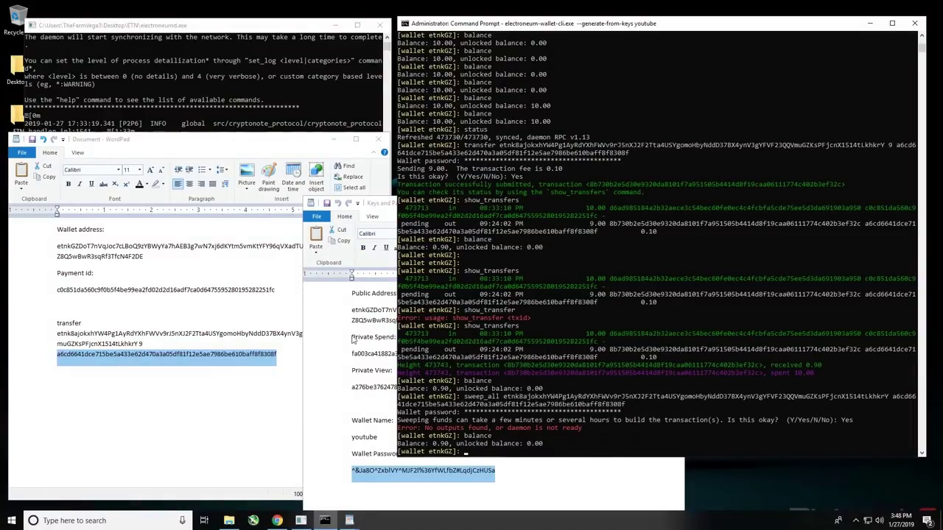
# Step: Select the transfer text in Document, then close that document without saving its changes
pyautogui.click(179, 366)
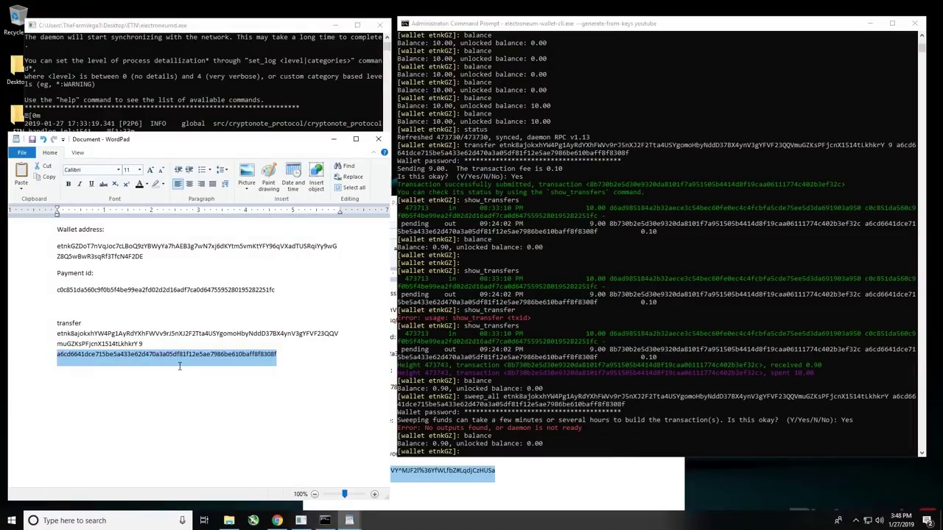
pyautogui.click(281, 354)
pyautogui.moveTo(280, 354); pyautogui.dragTo(58, 321)
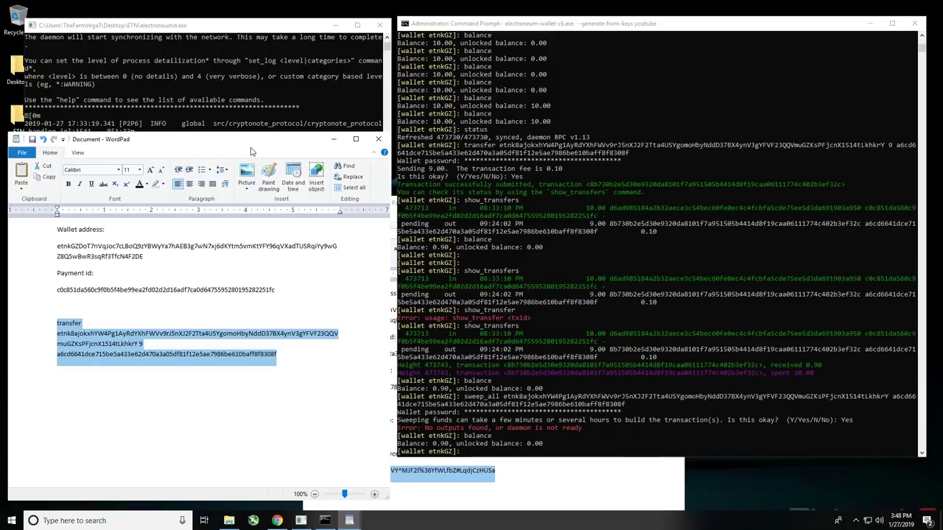
pyautogui.click(379, 140)
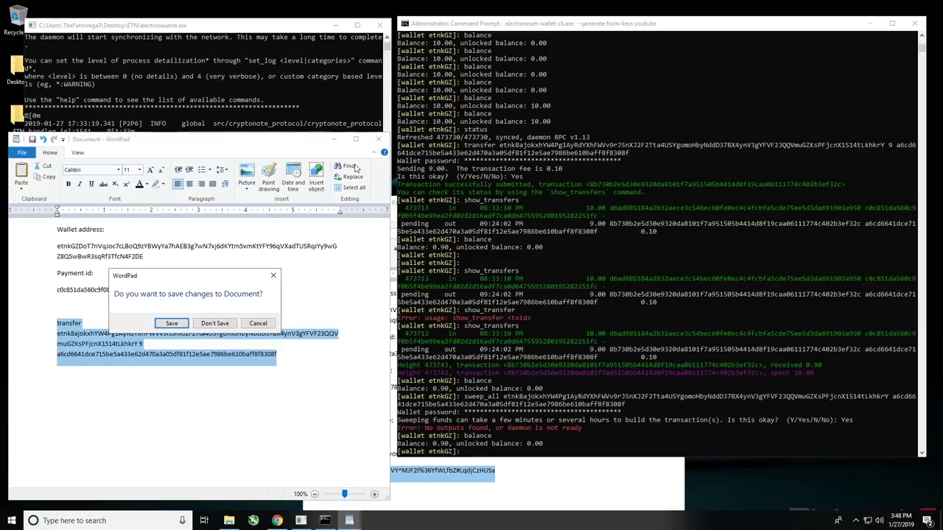
pyautogui.click(215, 324)
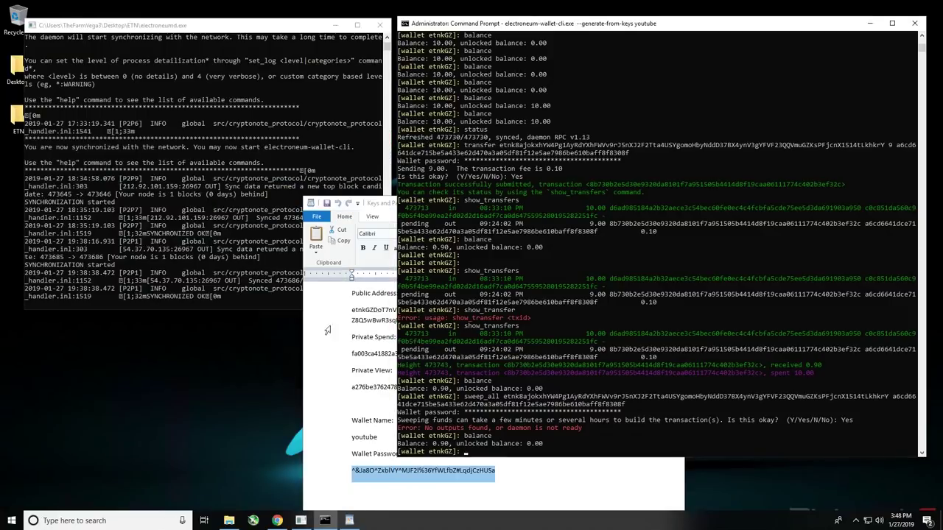
# Step: Minimize the electroneumd window and arrange the Keys and Password document beside a taller wallet console
pyautogui.click(228, 521)
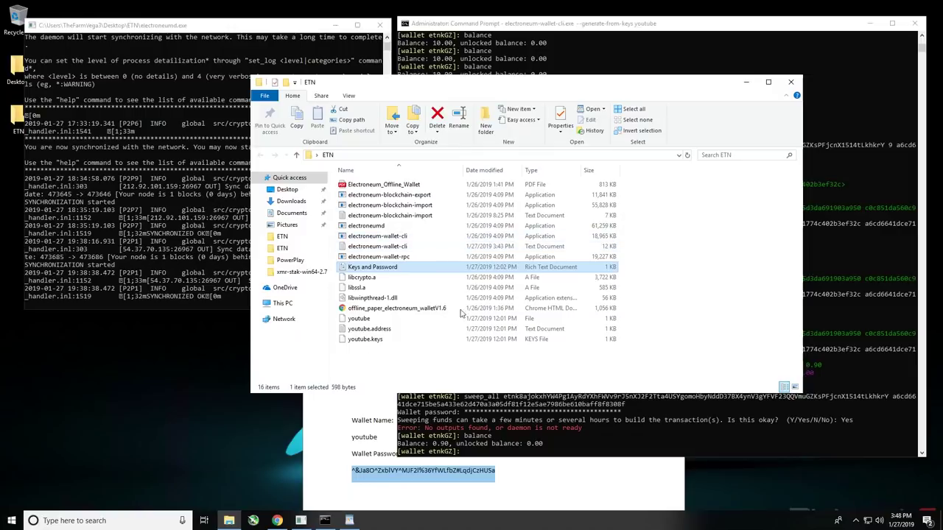
pyautogui.click(747, 82)
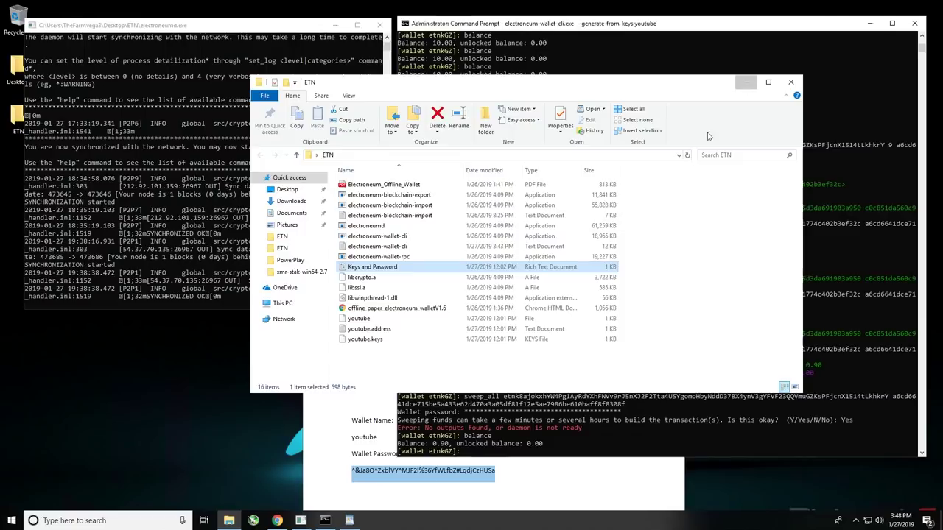
pyautogui.click(401, 481)
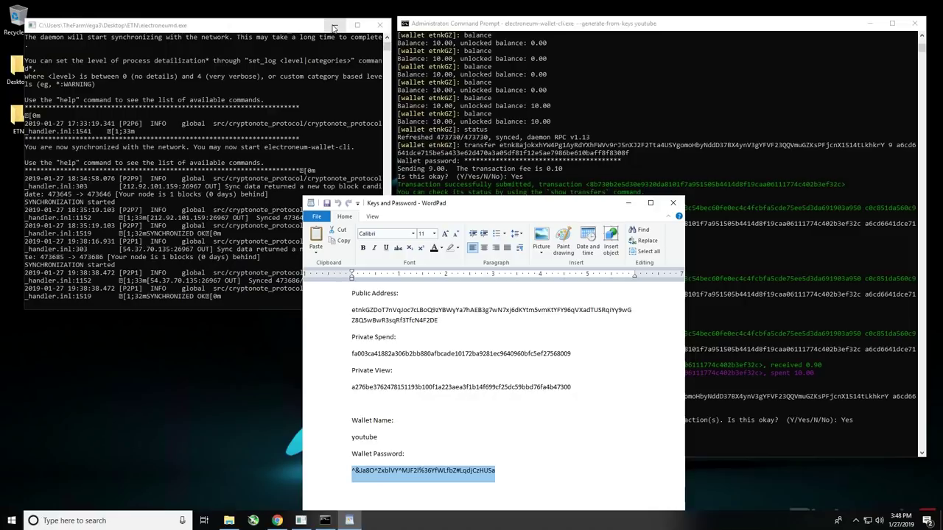
pyautogui.click(333, 28)
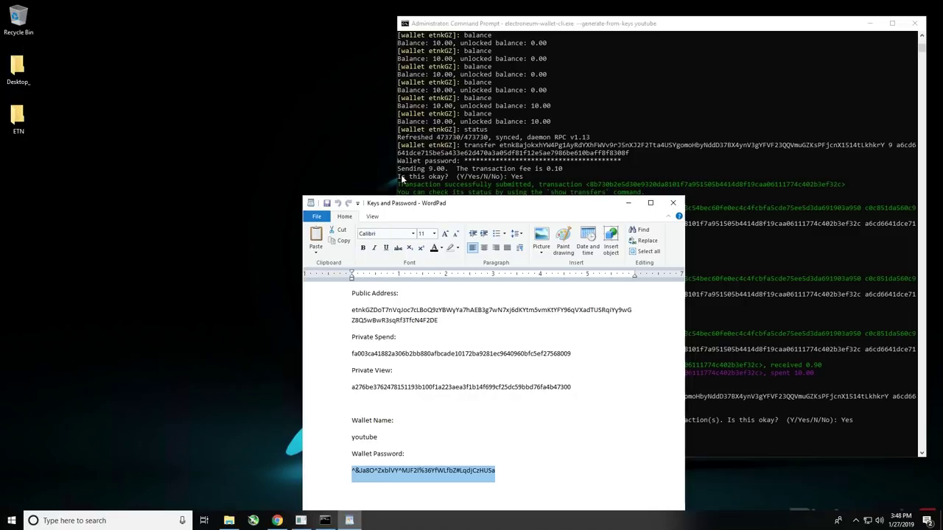
pyautogui.moveTo(411, 210); pyautogui.dragTo(120, 23)
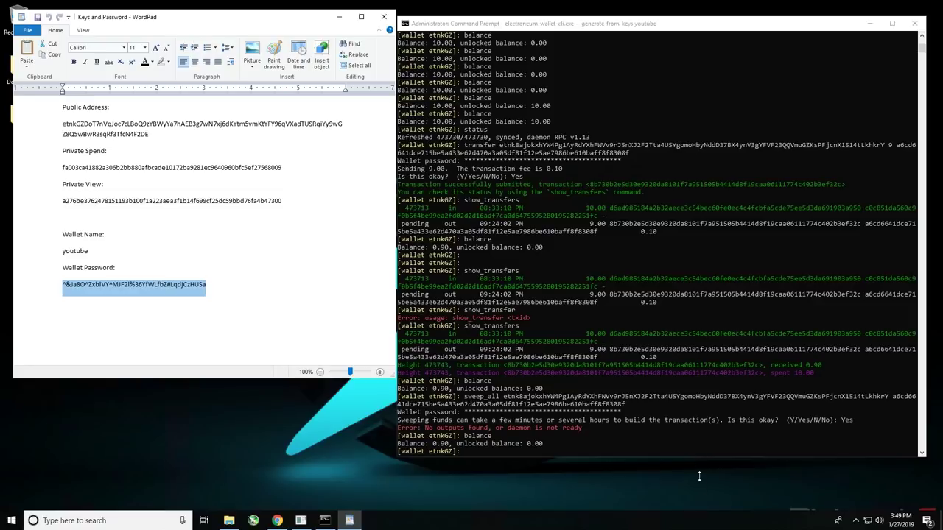
pyautogui.moveTo(699, 466); pyautogui.dragTo(695, 502)
# Step: Submit blank lines at the wallet prompt until the old output has scrolled out of the console
pyautogui.click(591, 401)
pyautogui.press('Return')
pyautogui.press('Return')
pyautogui.press('Return')
pyautogui.press('Return')
pyautogui.press('Return')
pyautogui.press('Return')
pyautogui.press('Return')
pyautogui.press('Return')
pyautogui.press('Return')
pyautogui.press('Return')
pyautogui.press('Return')
pyautogui.press('Return')
pyautogui.press('Return')
pyautogui.press('Return')
pyautogui.press('Return')
pyautogui.press('Return')
pyautogui.press('Return')
pyautogui.press('Return')
pyautogui.press('Return')
pyautogui.press('Return')
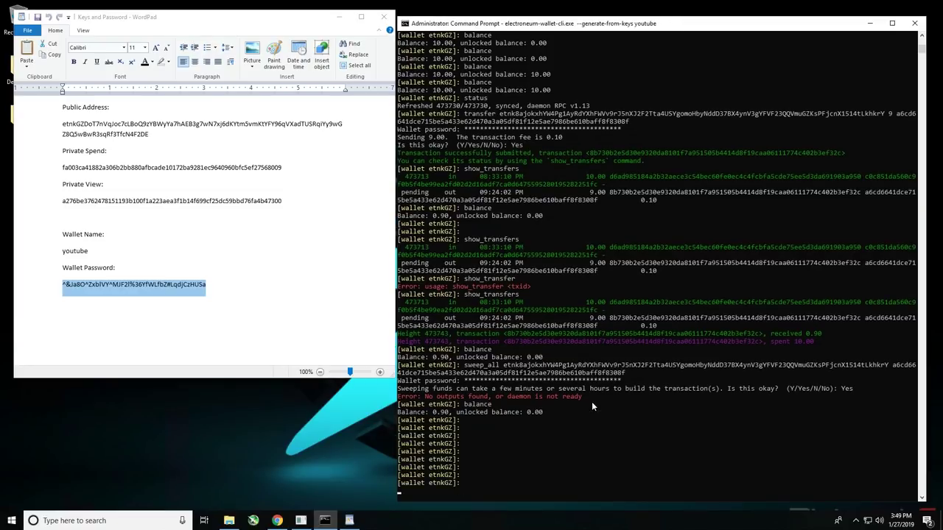
pyautogui.press('Return')
pyautogui.press('Return')
pyautogui.press('Return')
pyautogui.press('Return')
pyautogui.press('Return')
pyautogui.press('Return')
pyautogui.press('Return')
pyautogui.press('Return')
pyautogui.press('Return')
pyautogui.press('Return')
pyautogui.press('Return')
pyautogui.press('Return')
pyautogui.press('Return')
pyautogui.press('Return')
pyautogui.press('Return')
pyautogui.press('Return')
pyautogui.press('Return')
pyautogui.press('Return')
pyautogui.press('Return')
pyautogui.press('Return')
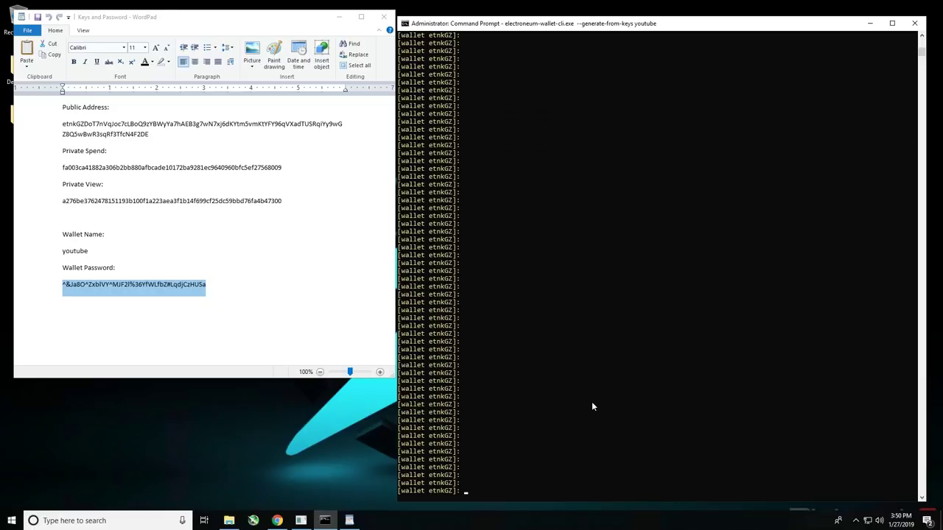
# Step: Run the password command in the wallet console and authenticate with the current wallet password copied from the Keys and Password document
pyautogui.click(626, 413)
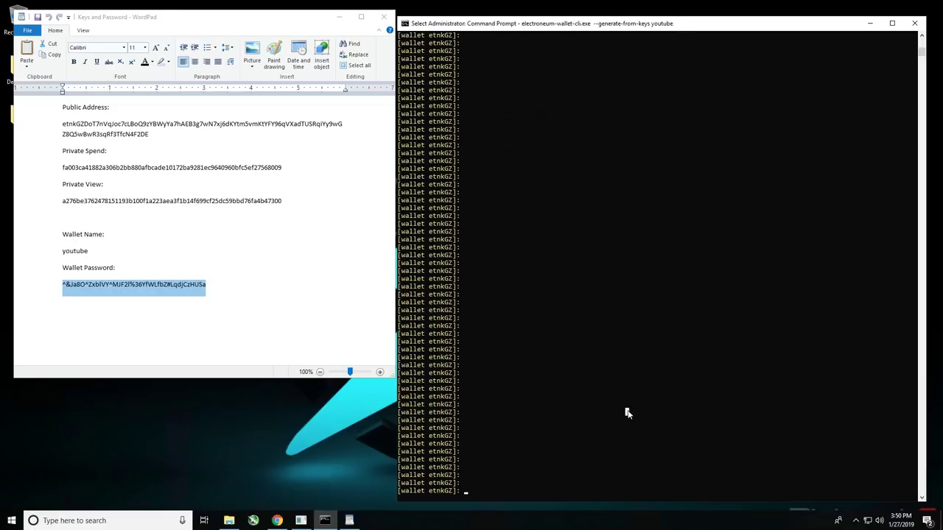
pyautogui.press('Escape')
pyautogui.write('password')
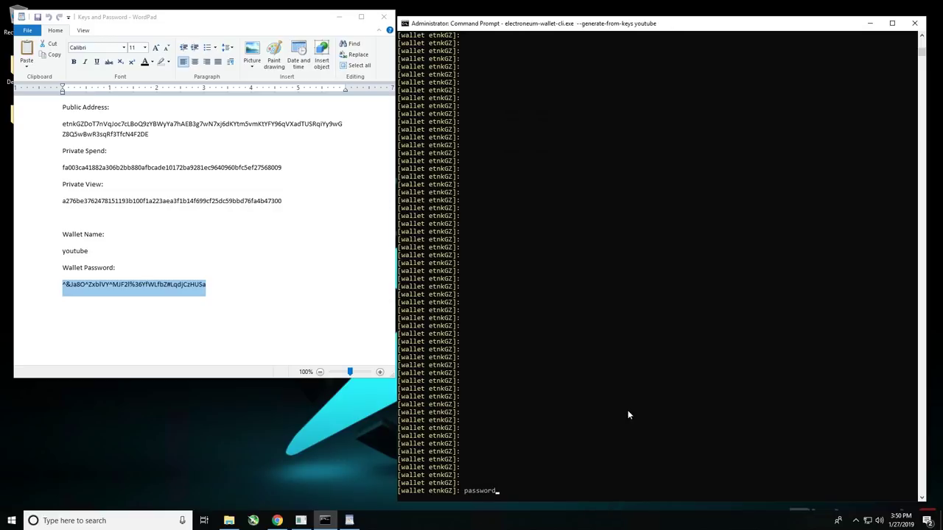
pyautogui.press('Return')
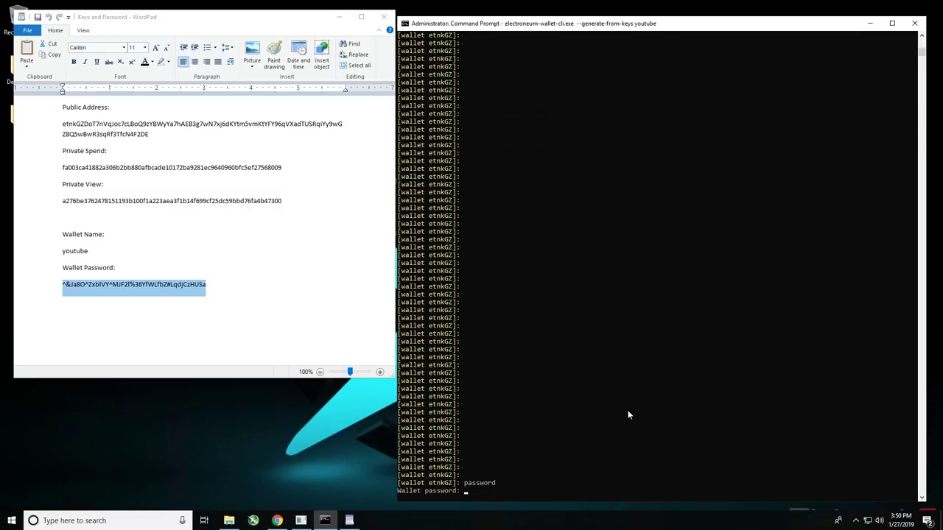
pyautogui.click(201, 292)
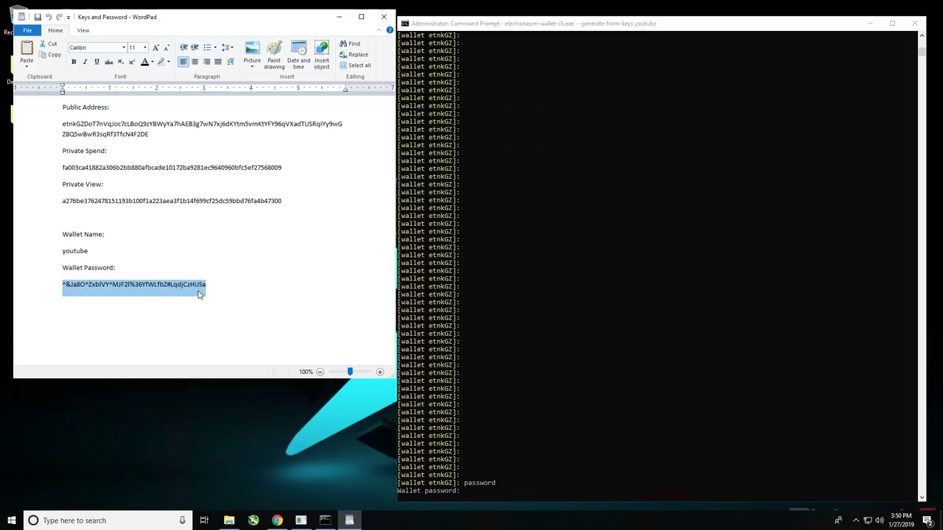
pyautogui.rightClick(201, 292)
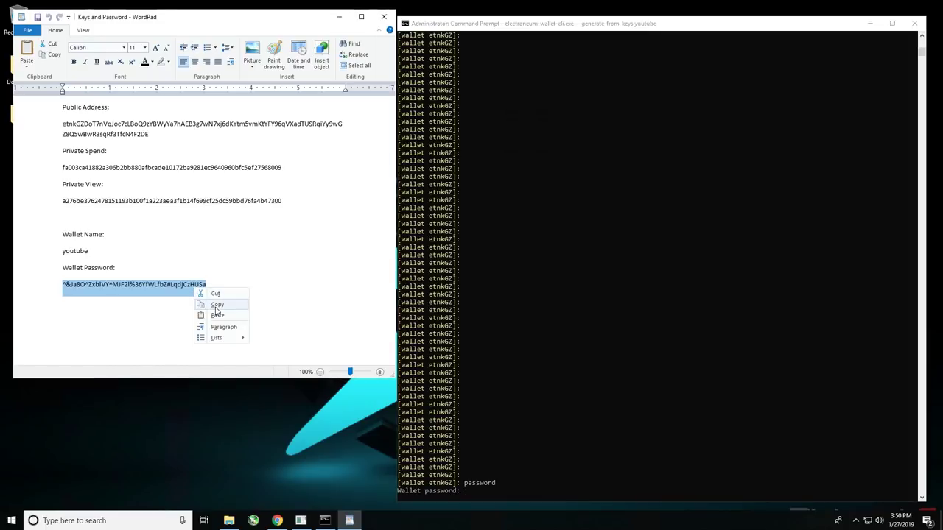
pyautogui.click(221, 305)
pyautogui.click(535, 483)
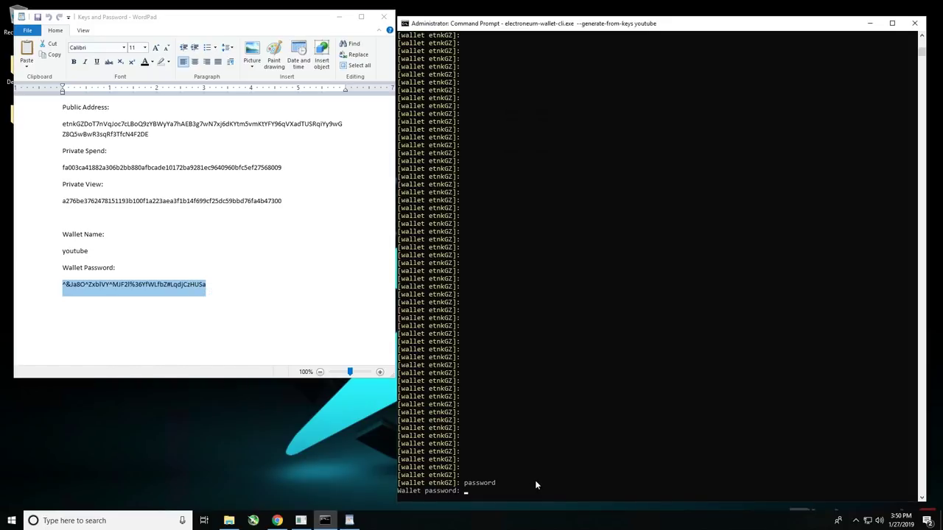
pyautogui.rightClick(536, 484)
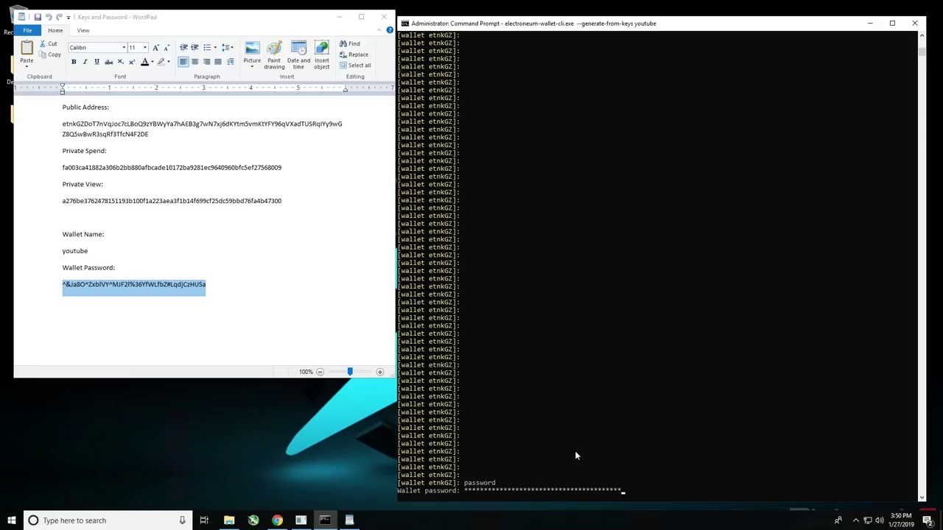
pyautogui.press('Return')
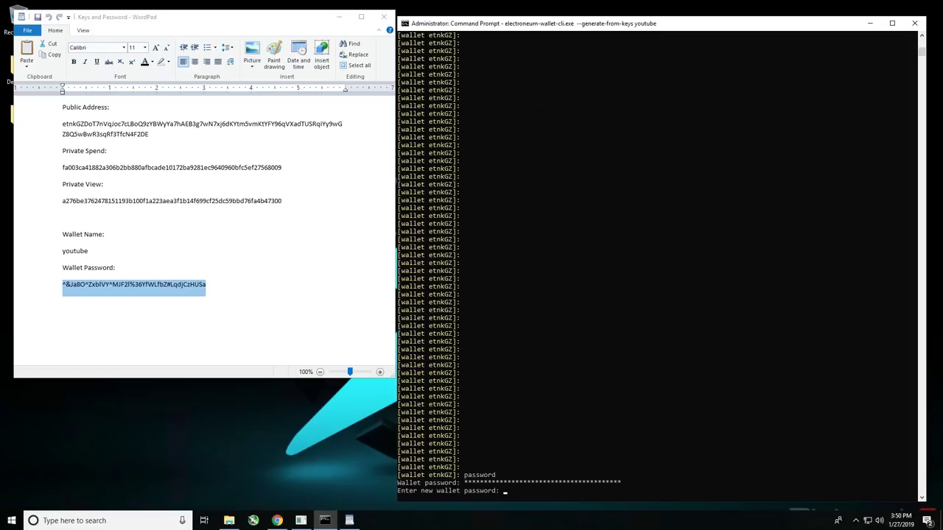
# Step: Enter the new wallet password and confirm it by entering it a second time
pyautogui.rightClick(515, 366)
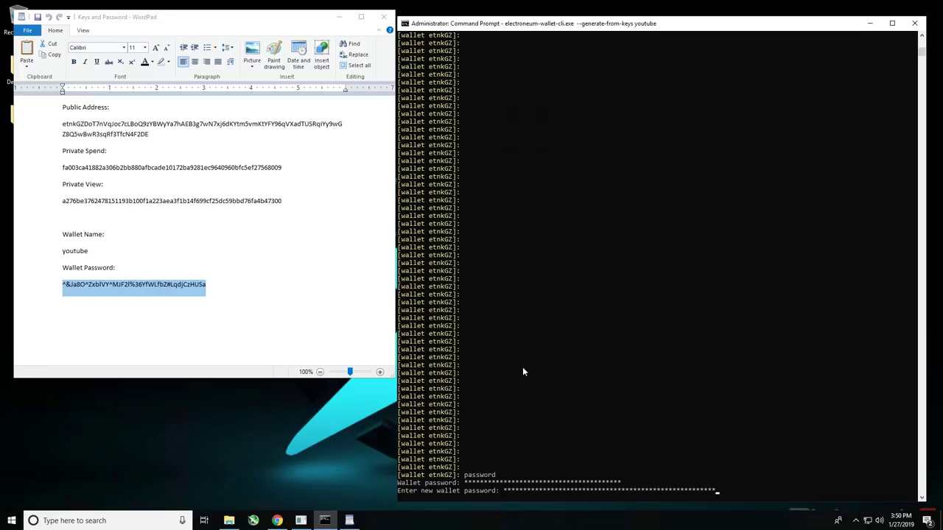
pyautogui.press('Return')
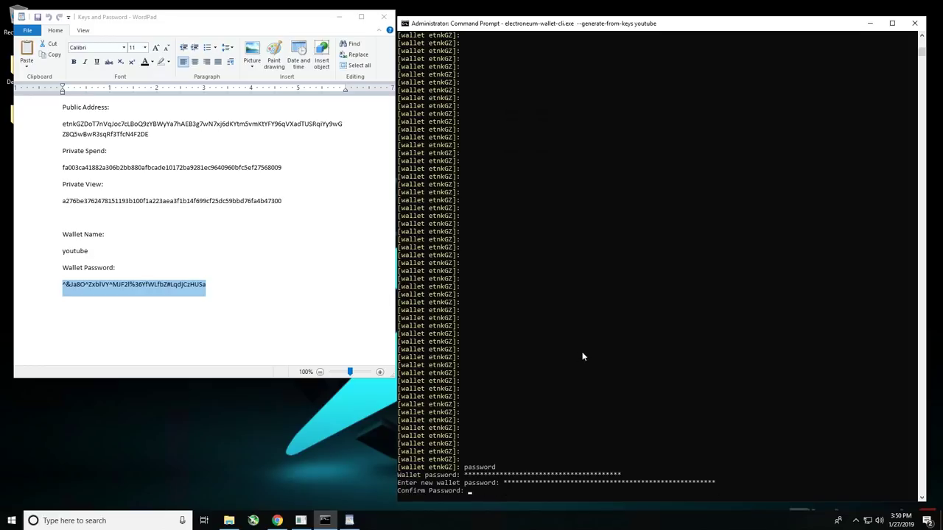
pyautogui.rightClick(533, 361)
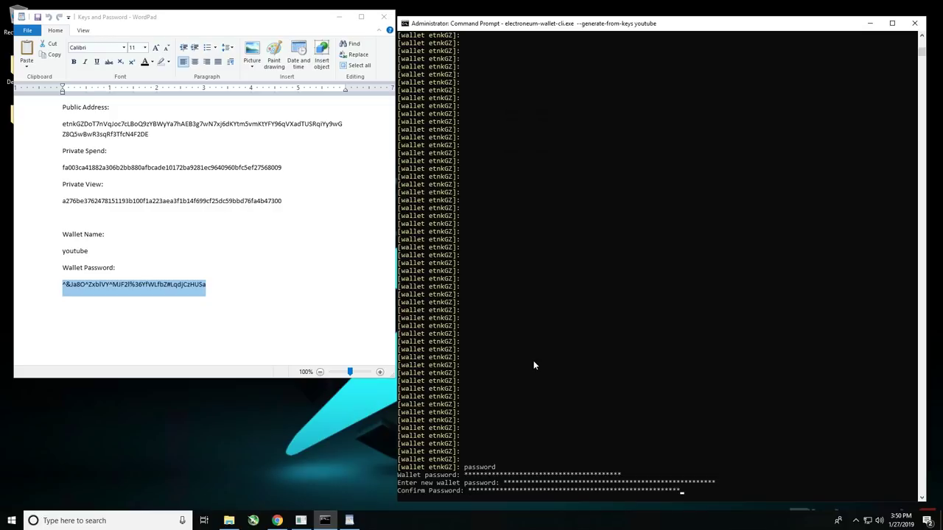
pyautogui.press('Return')
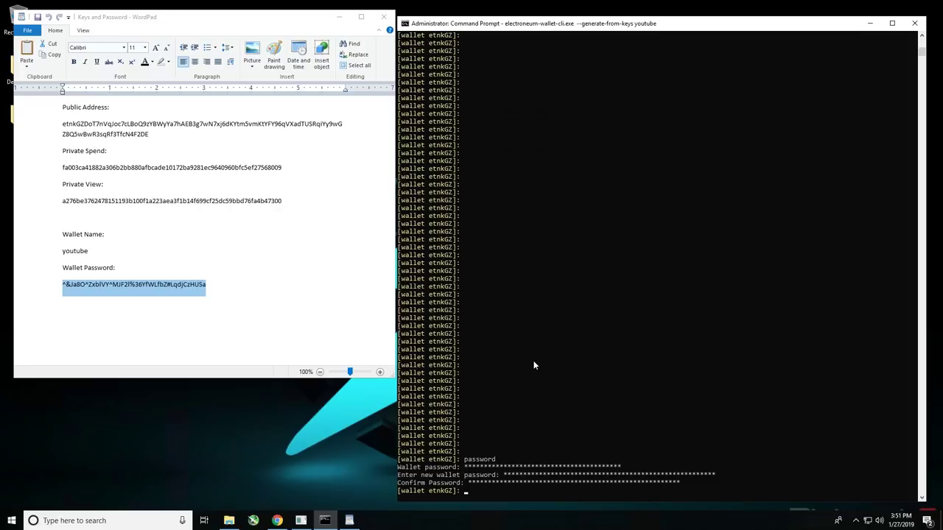
# Step: Run the viewkey command and authenticate with the new wallet password to display the wallet's view keys
pyautogui.click(575, 419)
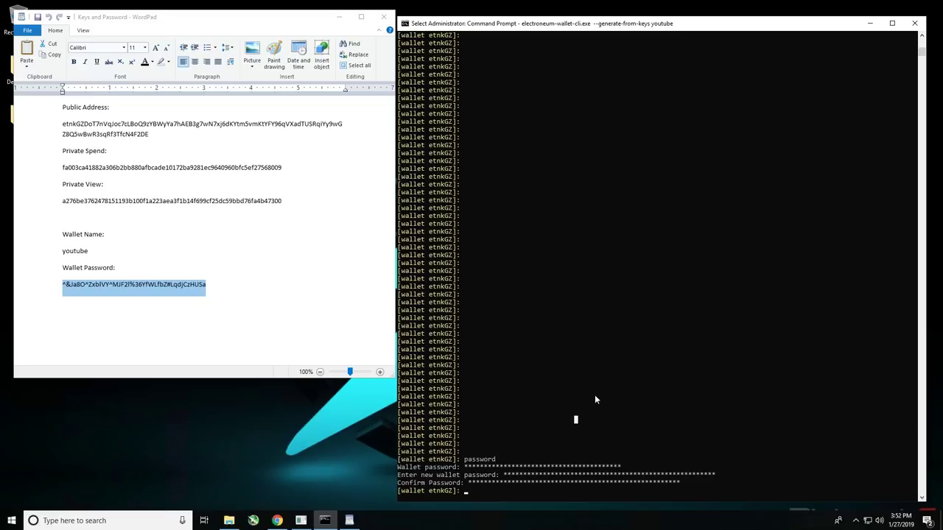
pyautogui.press('Escape')
pyautogui.write('view')
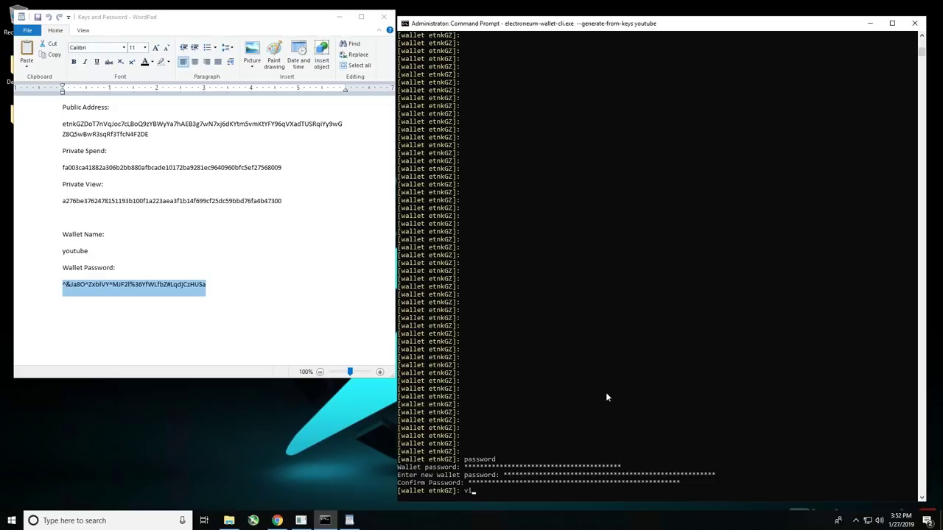
pyautogui.write('key')
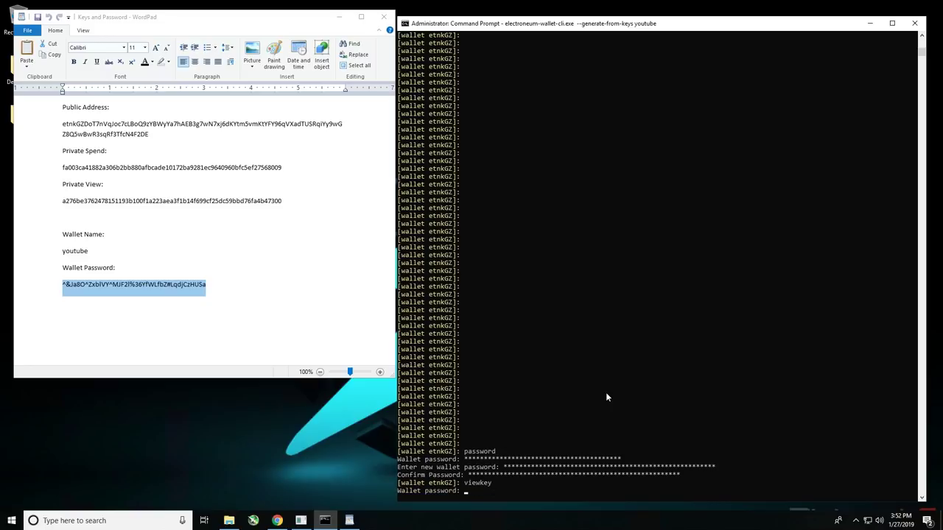
pyautogui.rightClick(486, 471)
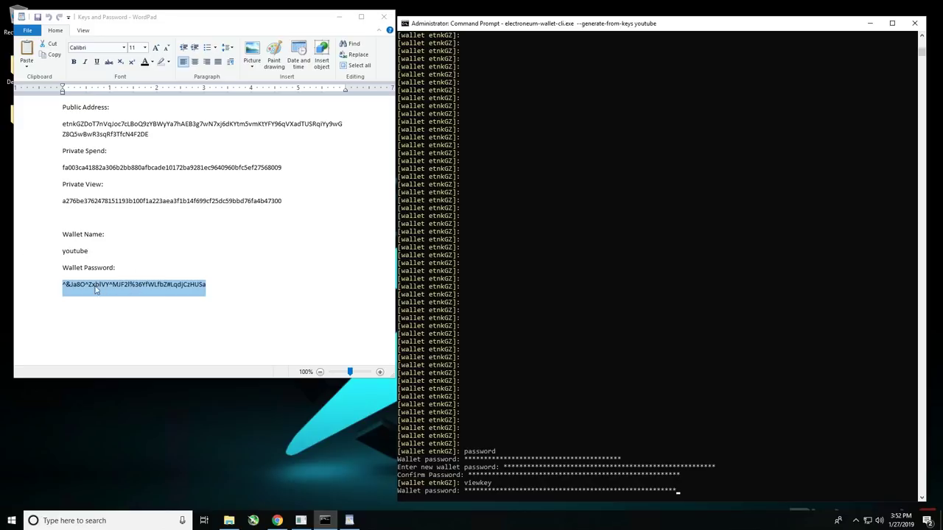
pyautogui.click(231, 290)
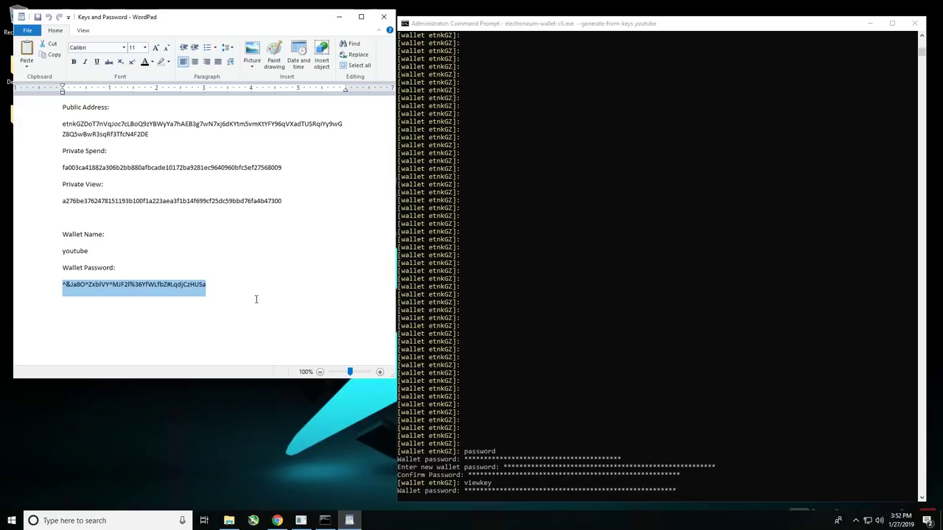
pyautogui.click(675, 461)
pyautogui.press('Return')
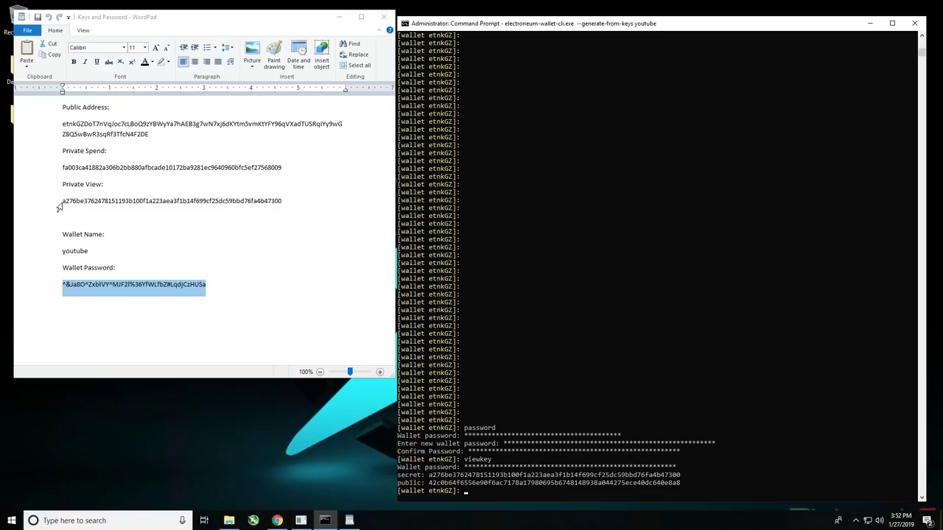
# Step: Copy the secret and public view key lines from the wallet console into the empty line below Private View in the Keys and Password document
pyautogui.hotkey('alt', 'Tab')
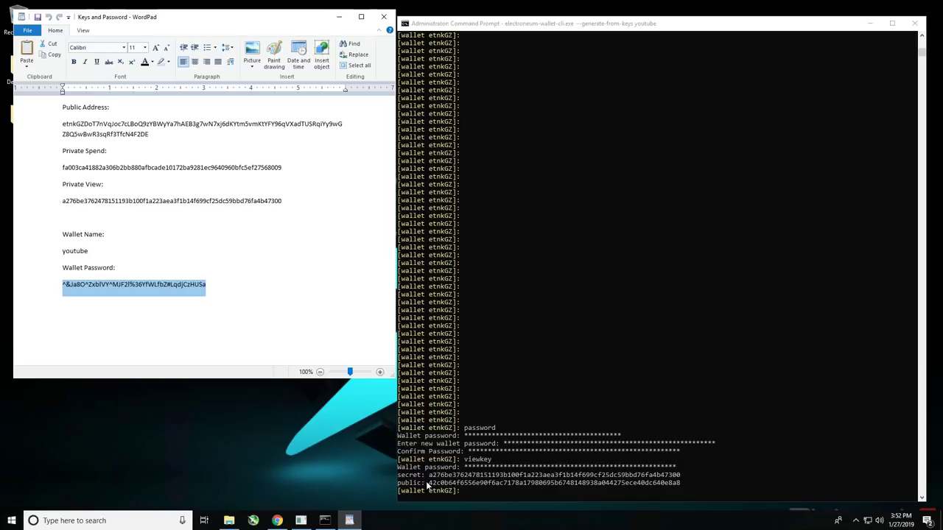
pyautogui.click(681, 488)
pyautogui.moveTo(681, 487); pyautogui.dragTo(398, 478)
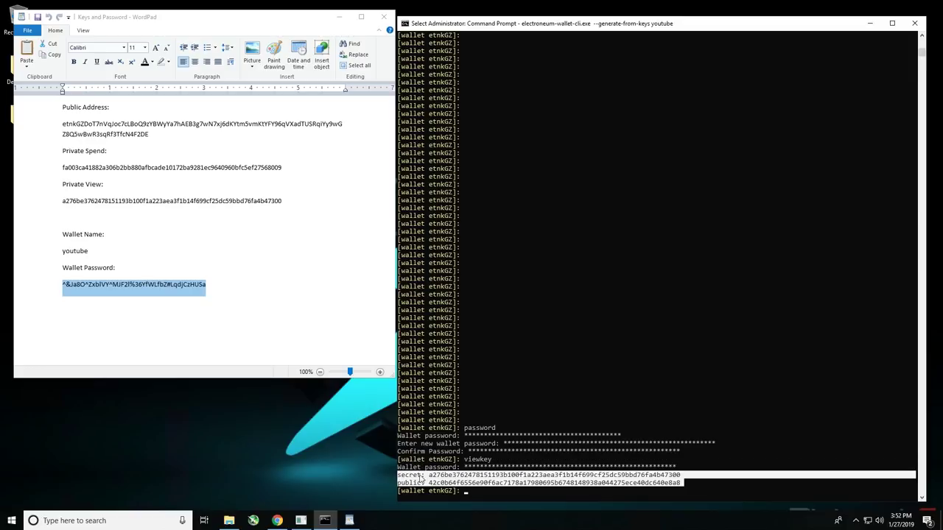
pyautogui.rightClick(443, 477)
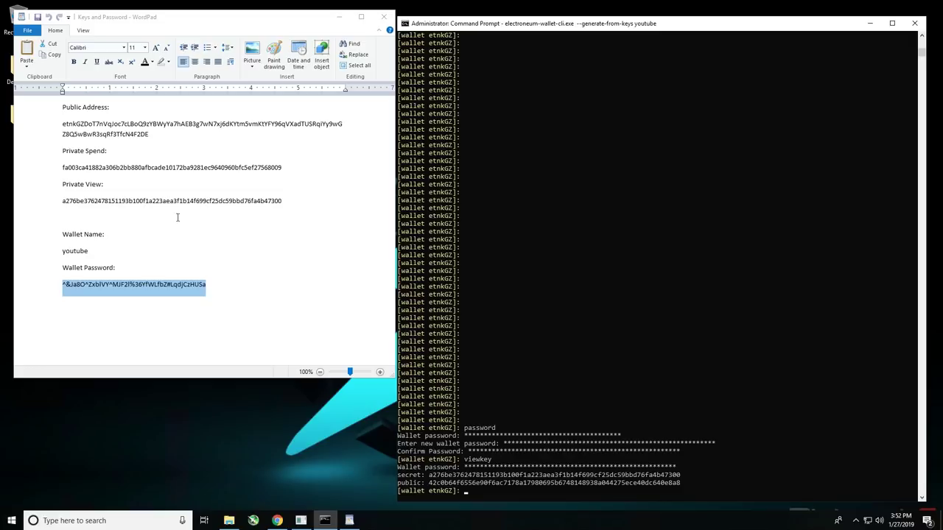
pyautogui.hotkey('alt', 'Tab')
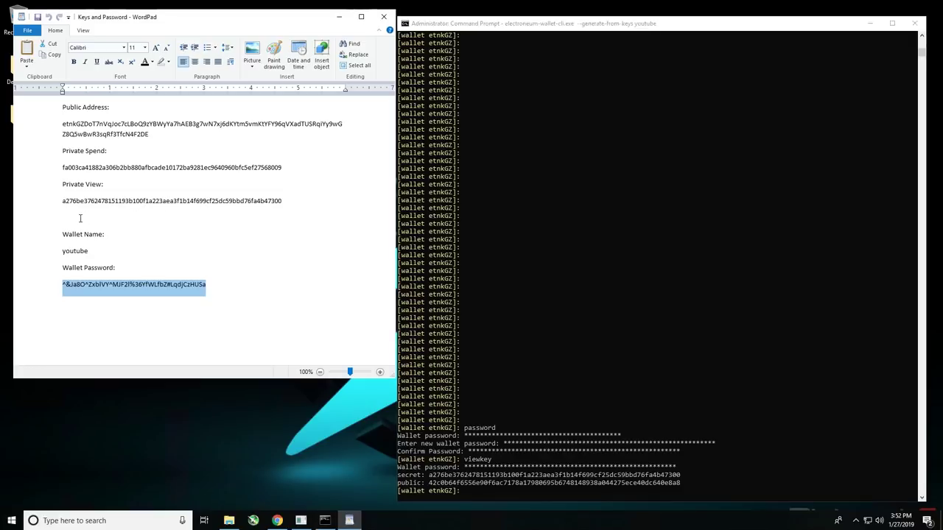
pyautogui.click(78, 218)
pyautogui.rightClick(77, 220)
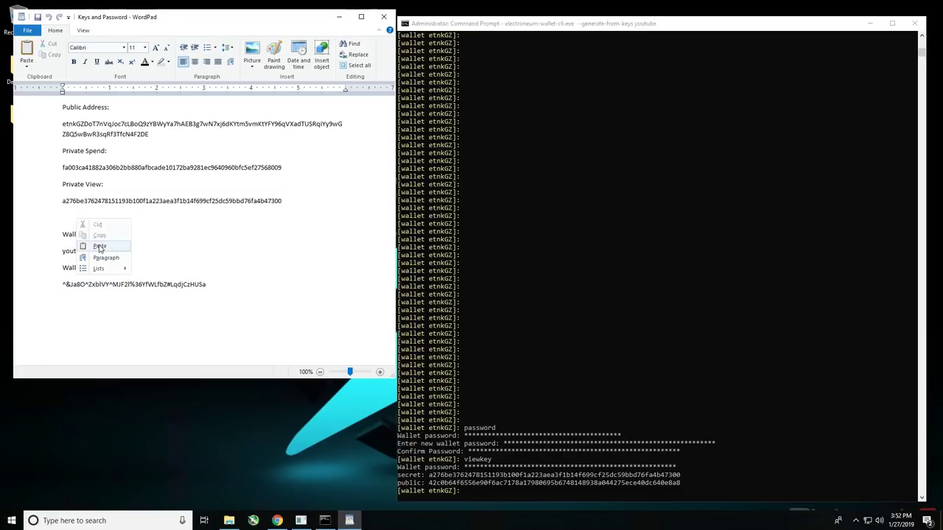
pyautogui.click(98, 245)
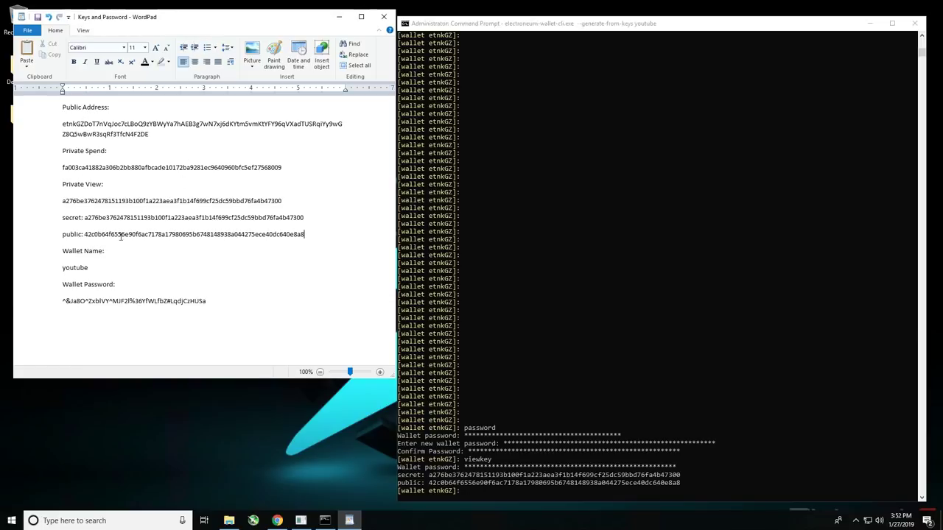
pyautogui.click(212, 301)
pyautogui.moveTo(207, 301); pyautogui.dragTo(62, 302)
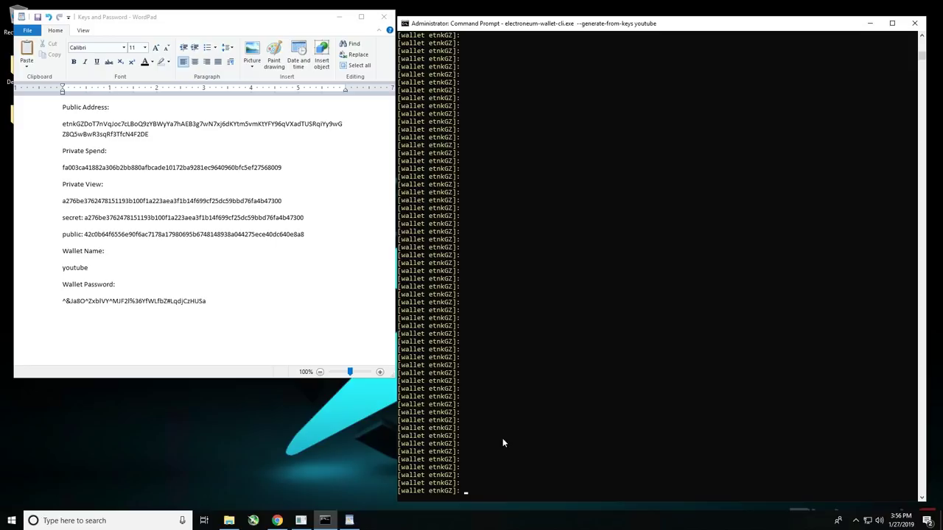
# Step: Save the wallet data with the save command and the blockchain with save_bc in the wallet console
pyautogui.click(502, 439)
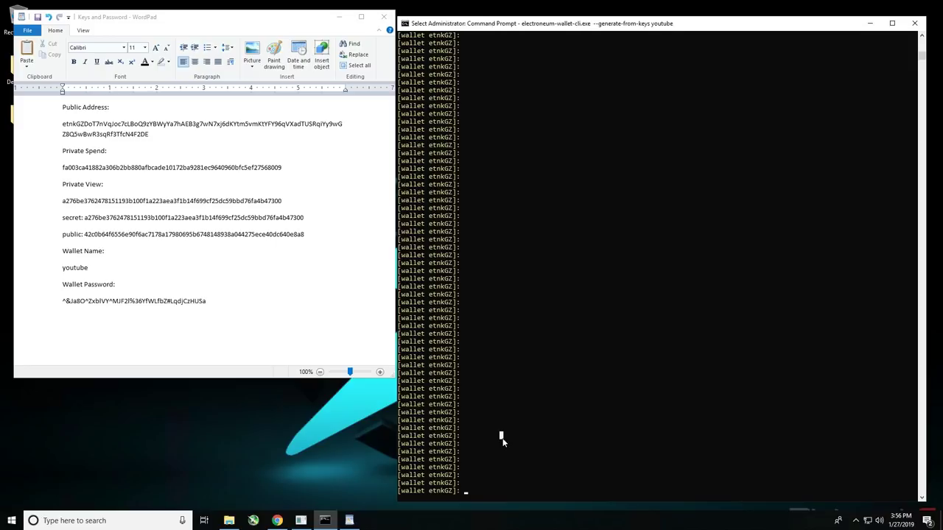
pyautogui.write('save')
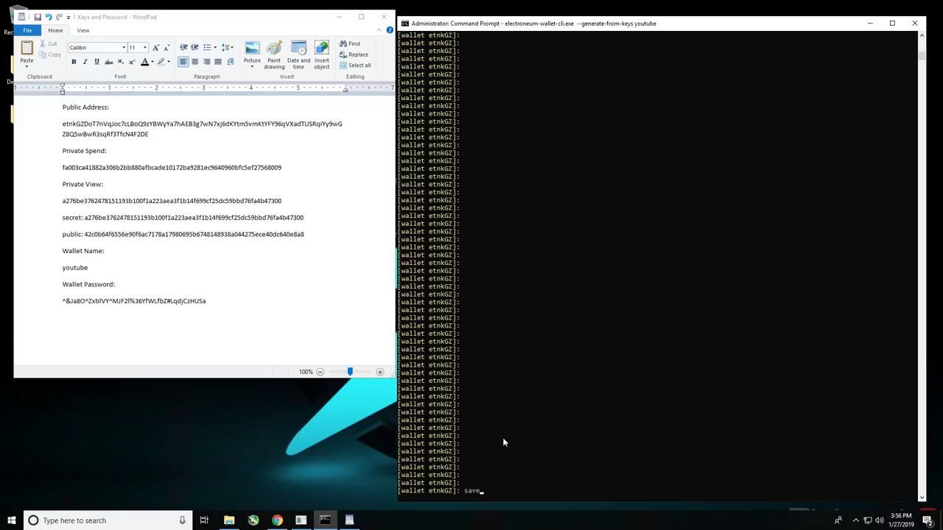
pyautogui.press('Return')
pyautogui.write('save_bc')
pyautogui.press('Return')
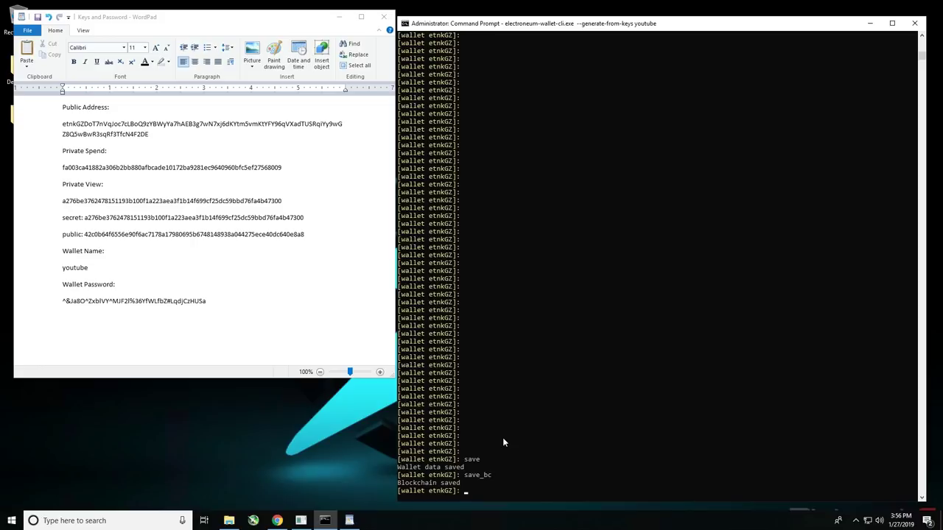
# Step: Bring up the electroneumd daemon window and save its blockchain with the save command
pyautogui.click(300, 521)
pyautogui.click(210, 265)
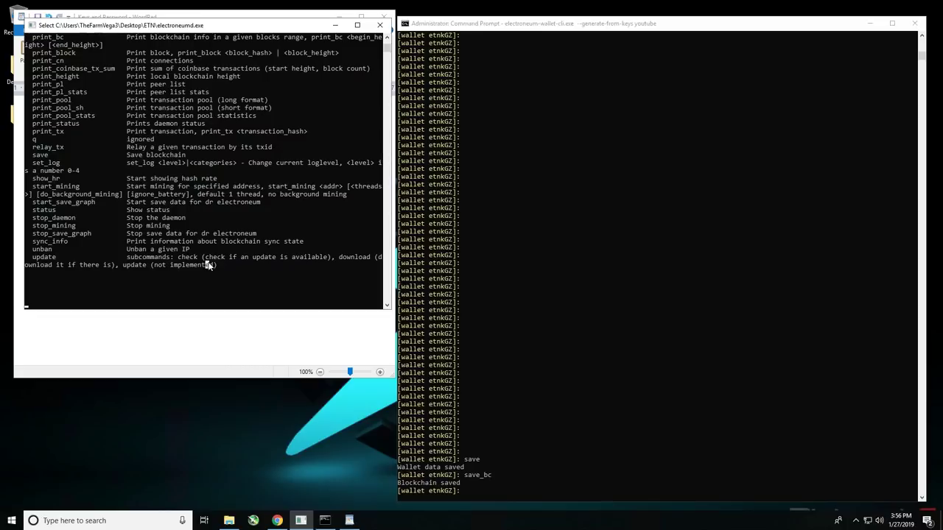
pyautogui.press('Escape')
pyautogui.write('save')
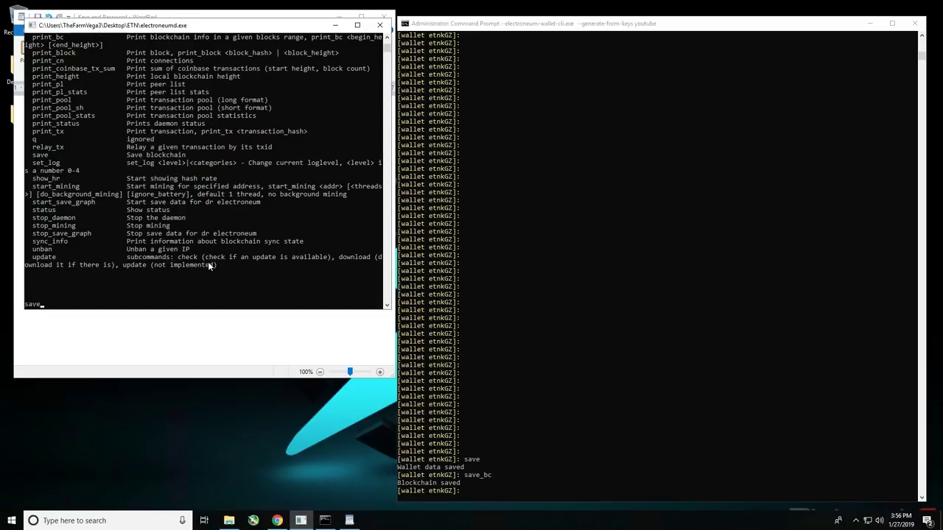
pyautogui.press('Return')
pyautogui.click(230, 265)
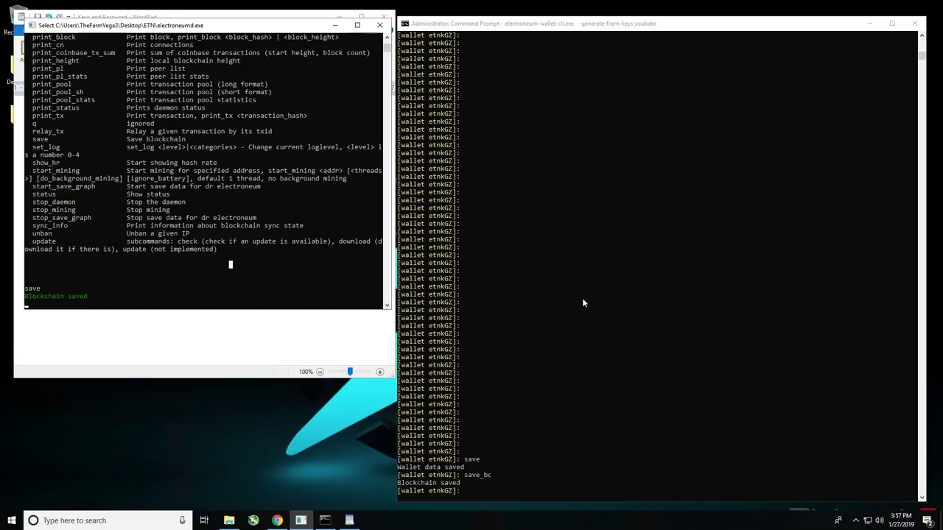
# Step: Quit the wallet console with the exit command and close its Command Prompt window
pyautogui.click(562, 352)
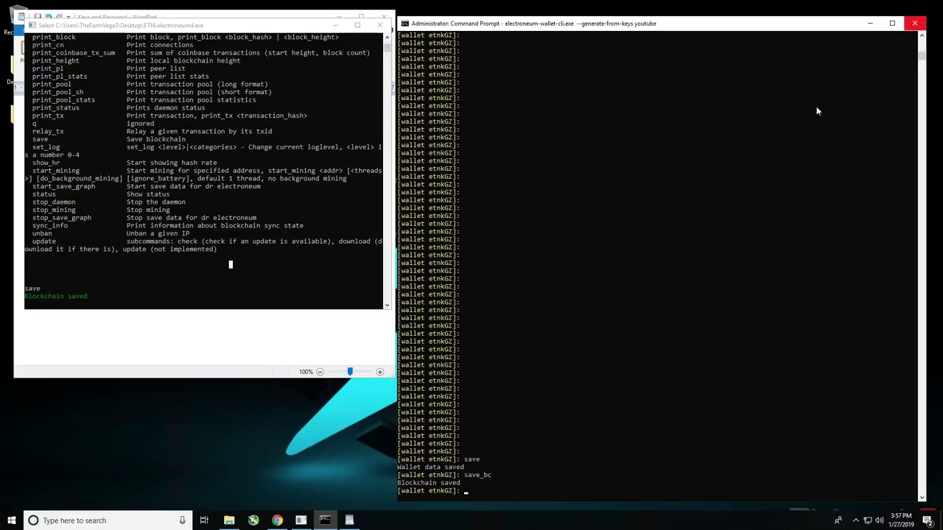
pyautogui.click(591, 373)
pyautogui.write('exit')
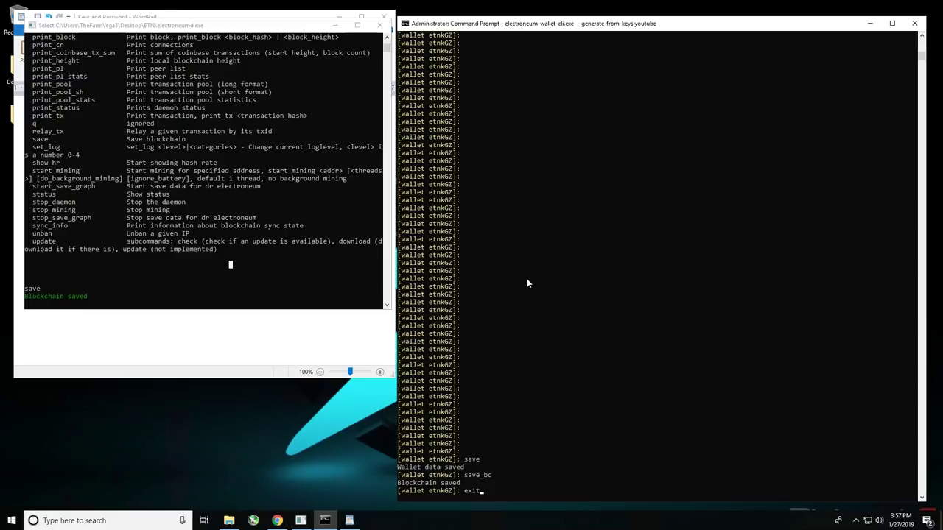
pyautogui.click(543, 302)
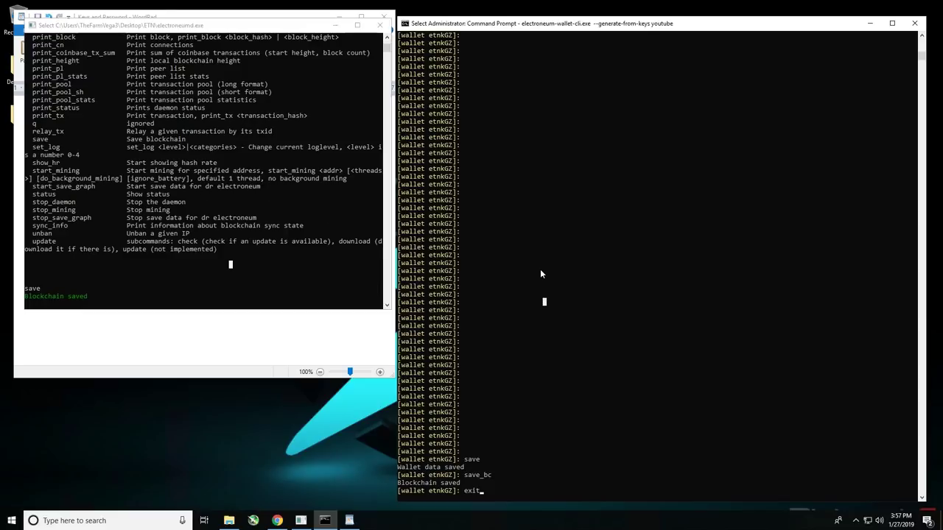
pyautogui.press('Escape')
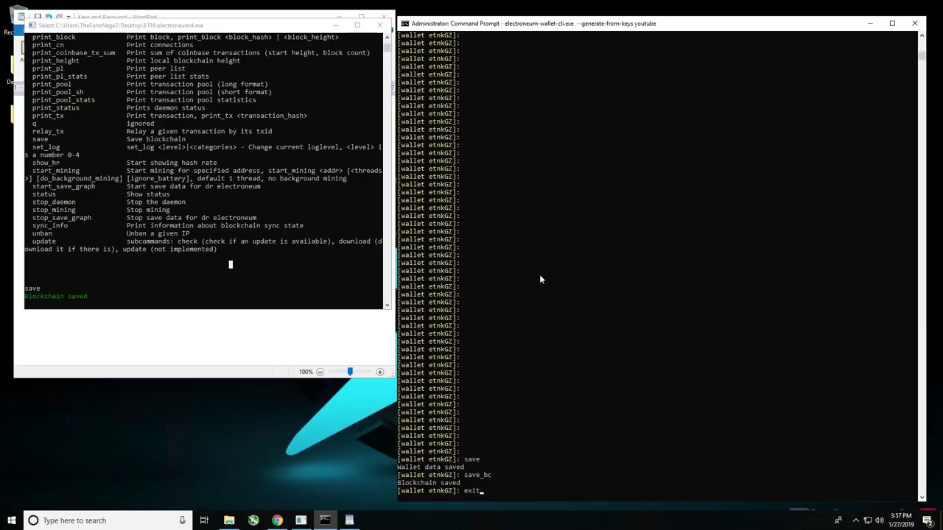
pyautogui.write('exit')
pyautogui.press('Return')
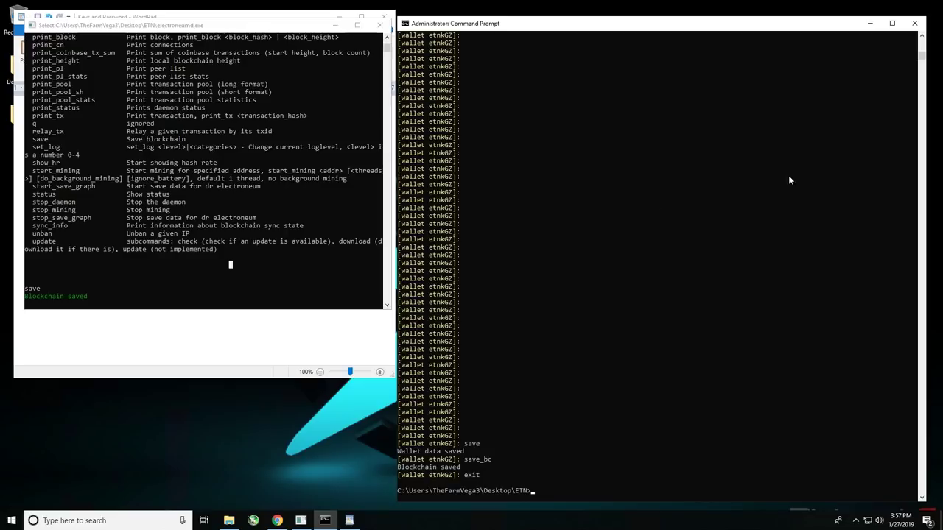
pyautogui.click(912, 25)
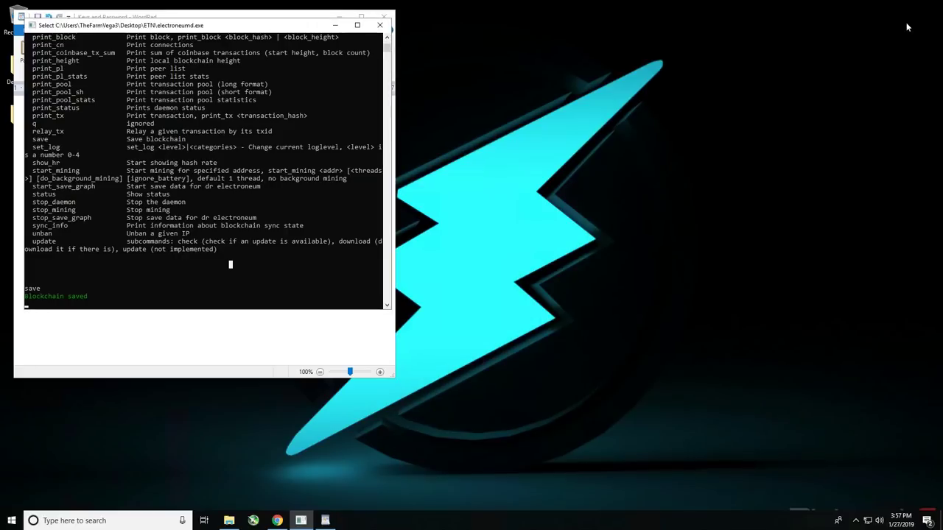
# Step: Shut down the electroneumd daemon with the exit command
pyautogui.click(123, 283)
pyautogui.write('exit')
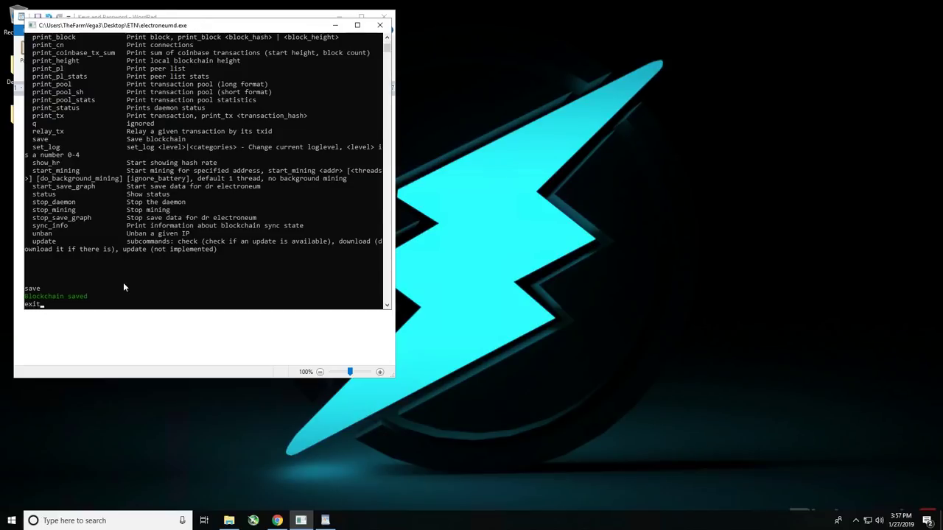
pyautogui.press('Return')
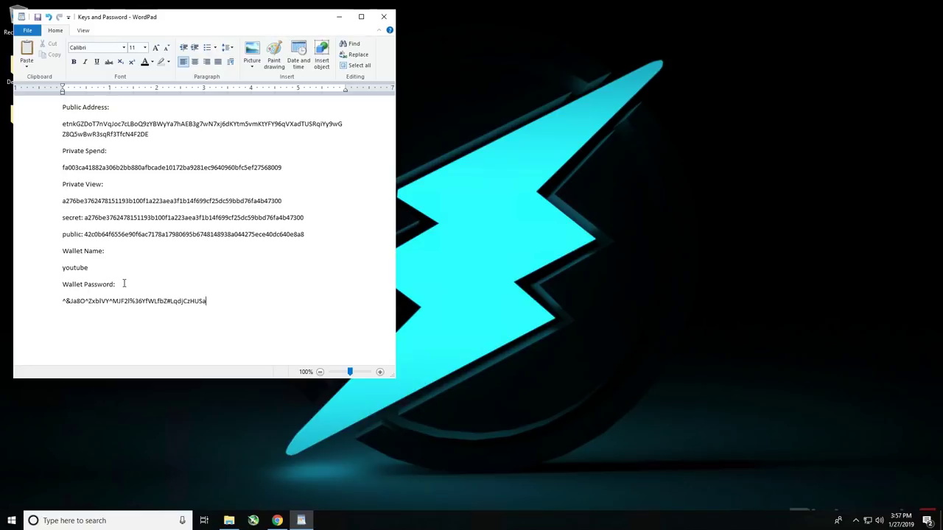
# Step: Minimize the Keys and Password document, start electroneumd from the desktop's ETN folder, and arrange the windows so the daemon can synchronize unobstructed
pyautogui.click(340, 17)
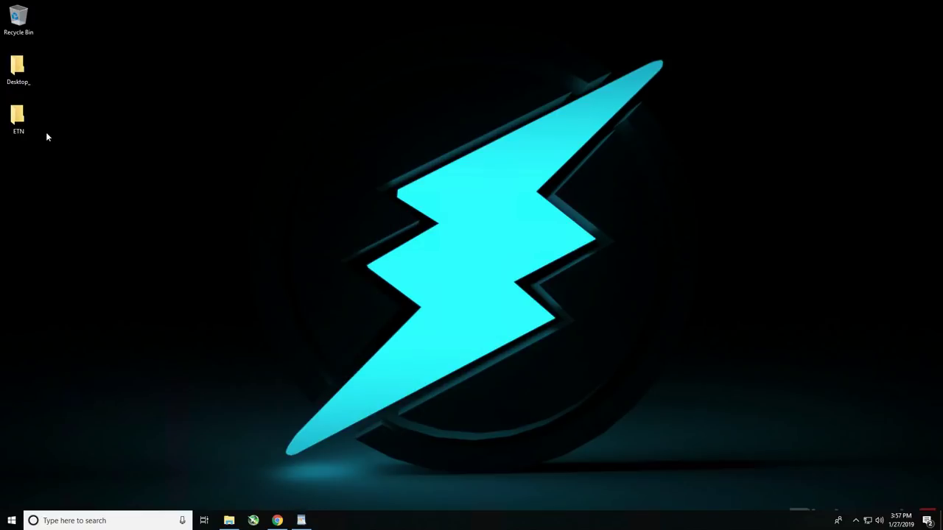
pyautogui.doubleClick(18, 120)
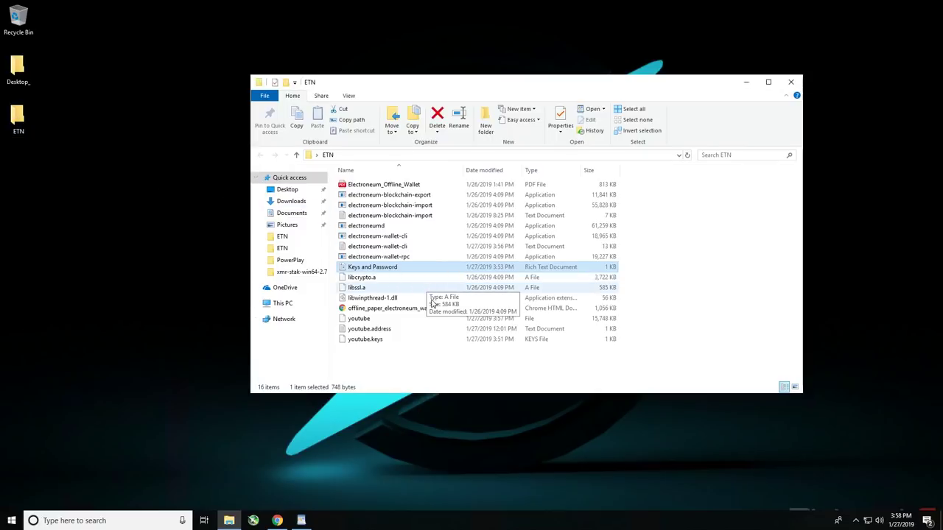
pyautogui.doubleClick(372, 227)
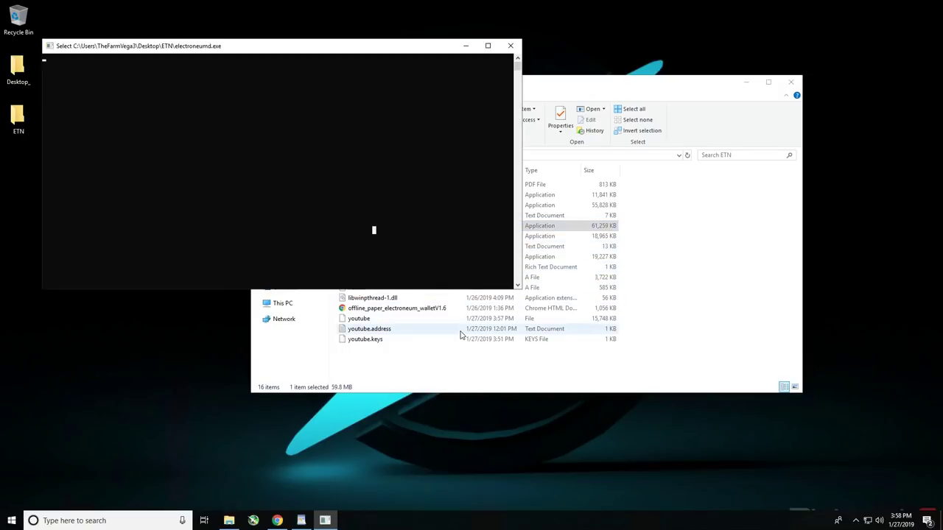
pyautogui.moveTo(639, 91); pyautogui.dragTo(751, 205)
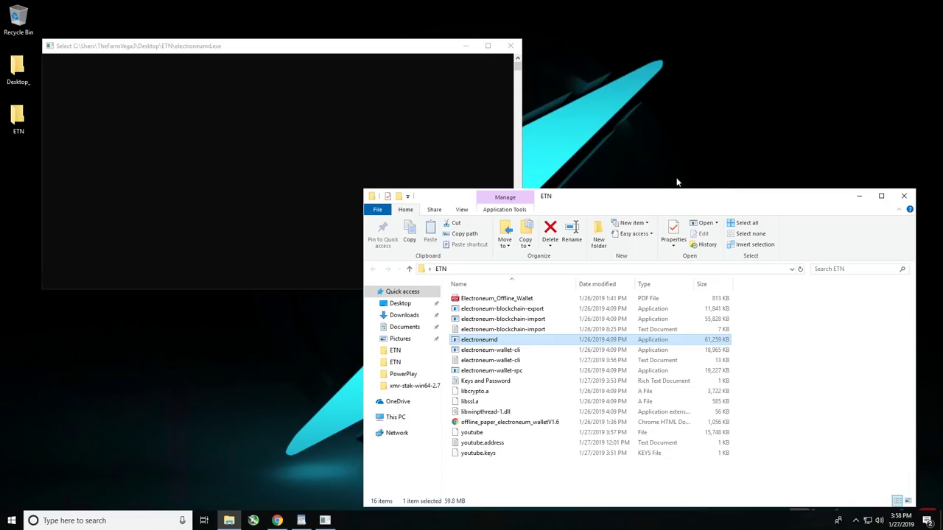
pyautogui.click(309, 47)
pyautogui.moveTo(294, 33); pyautogui.dragTo(273, 16)
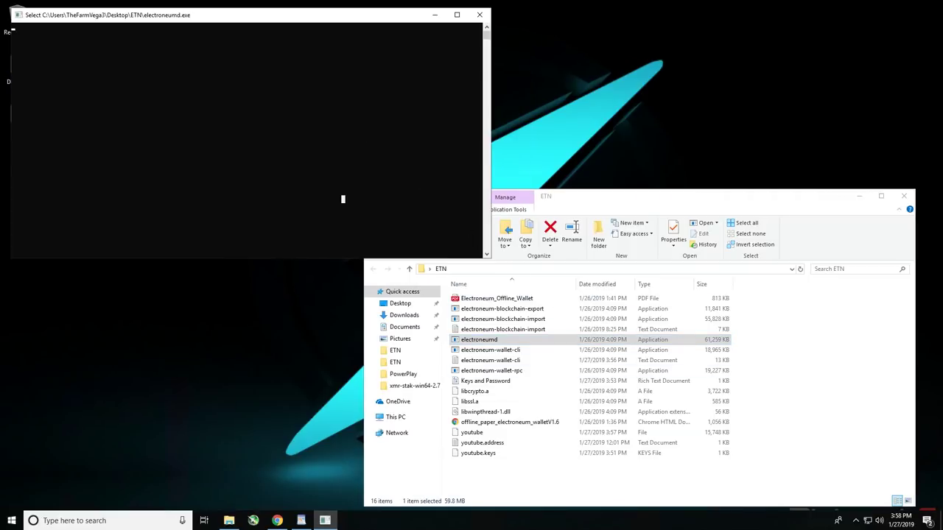
pyautogui.press('Return')
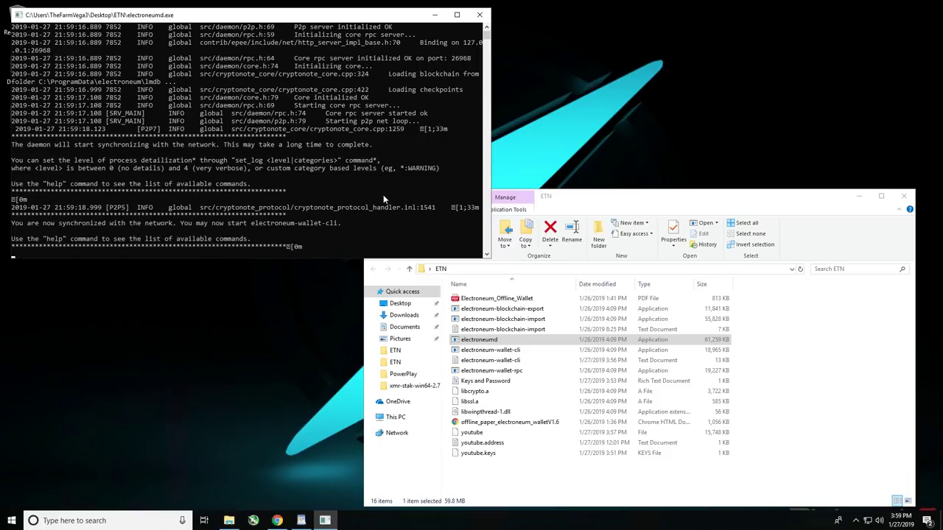
# Step: Launch electroneum-wallet-cli from the ETN folder and submit the wallet name youtube, copied from the Keys and Password document
pyautogui.doubleClick(476, 350)
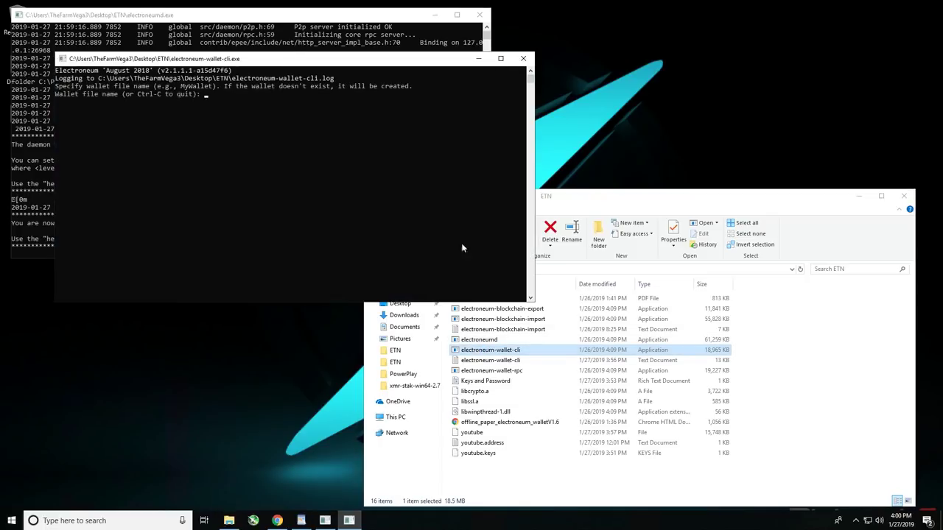
pyautogui.moveTo(413, 65); pyautogui.dragTo(680, 184)
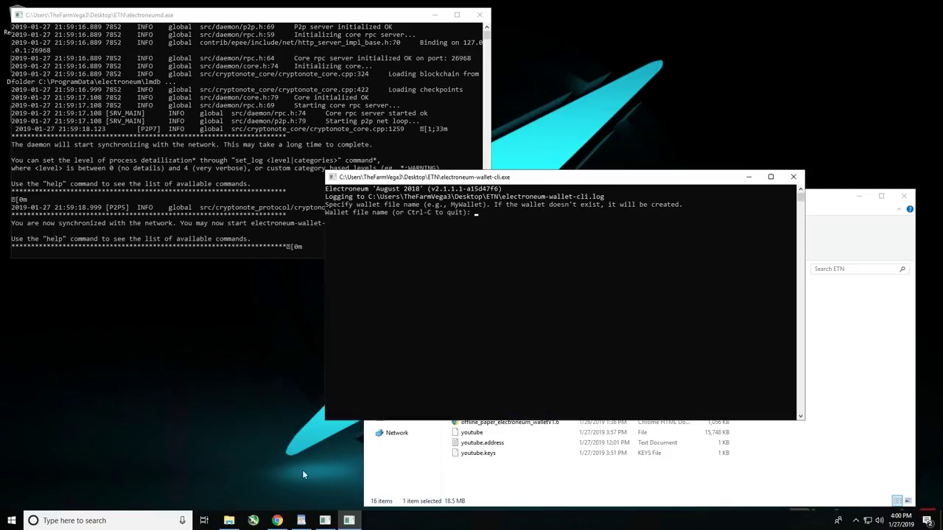
pyautogui.click(302, 521)
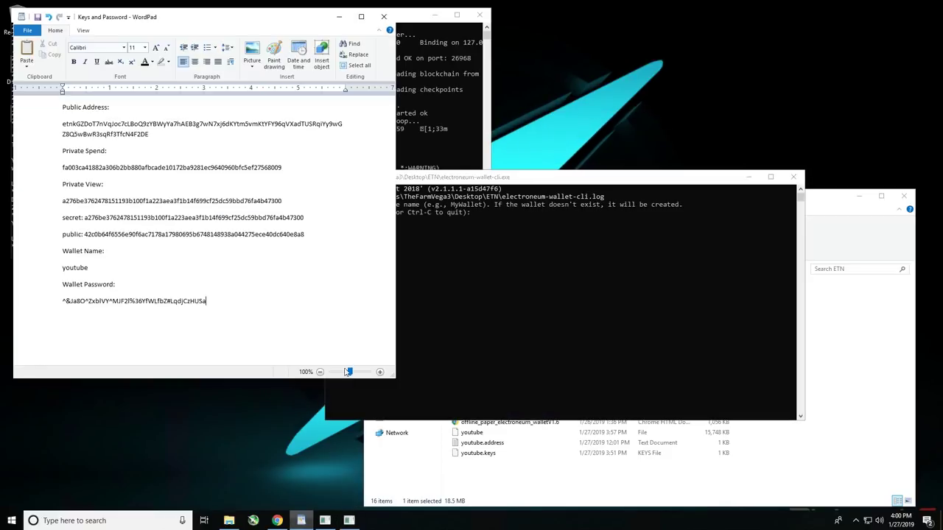
pyautogui.doubleClick(85, 268)
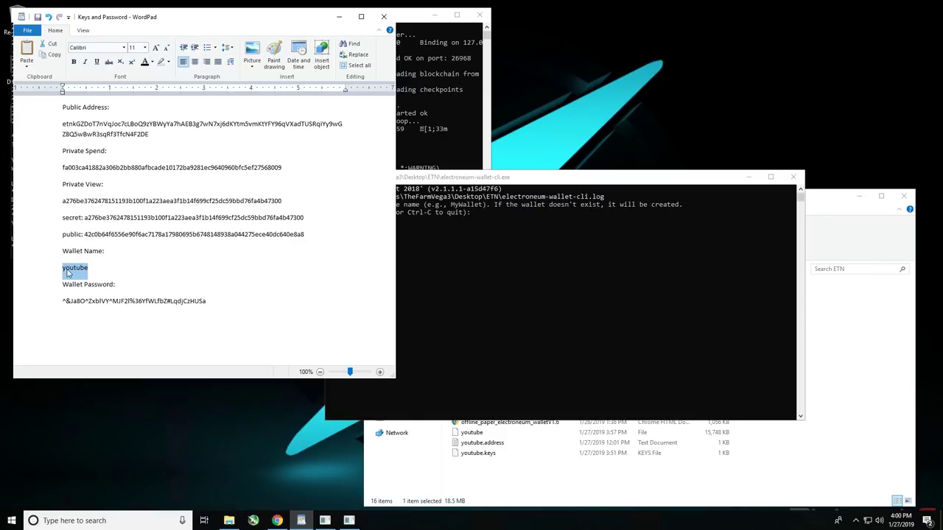
pyautogui.rightClick(68, 269)
pyautogui.click(91, 286)
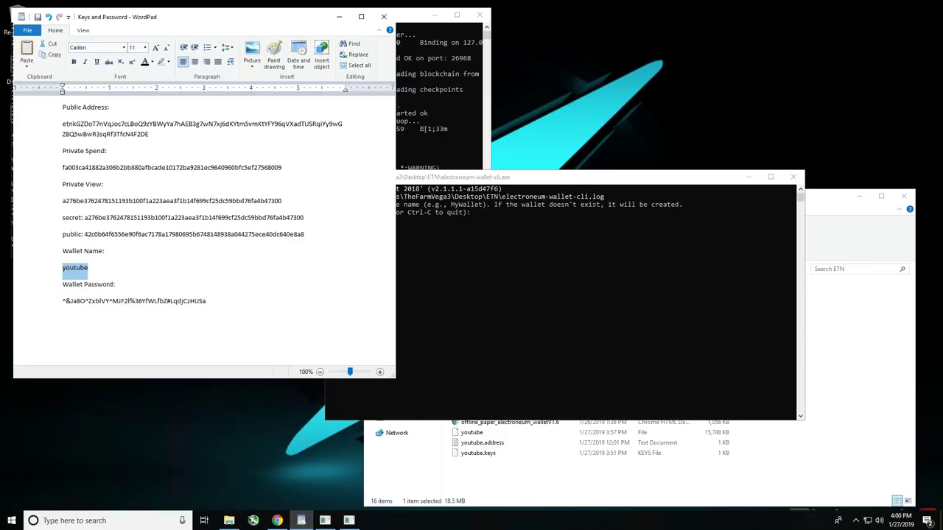
pyautogui.click(514, 239)
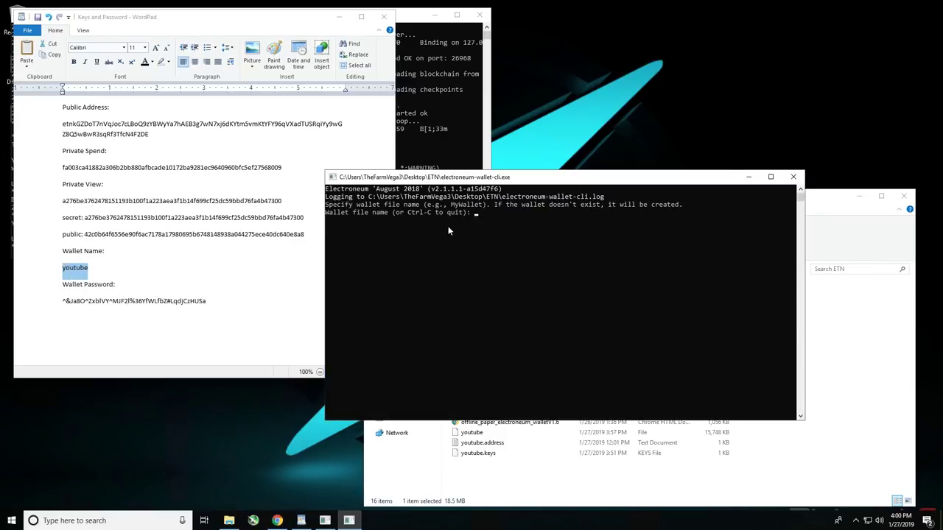
pyautogui.rightClick(489, 232)
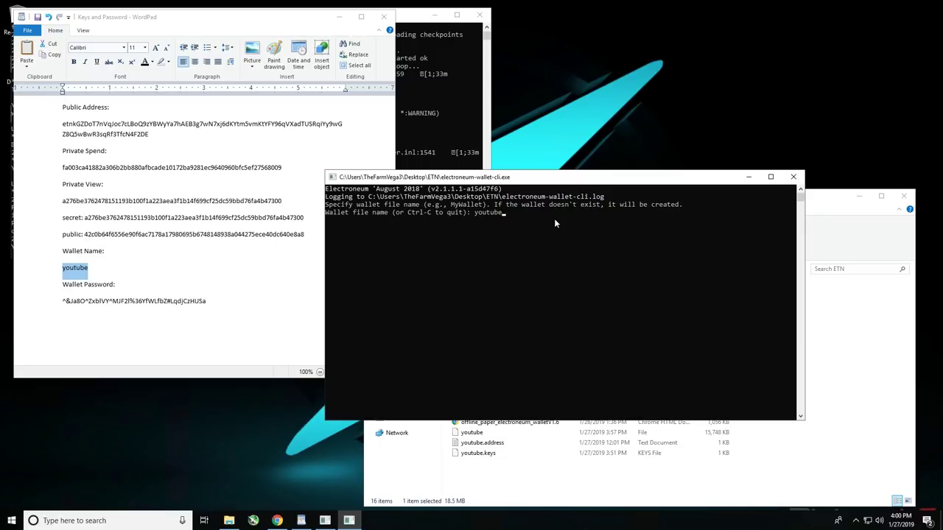
pyautogui.press('Return')
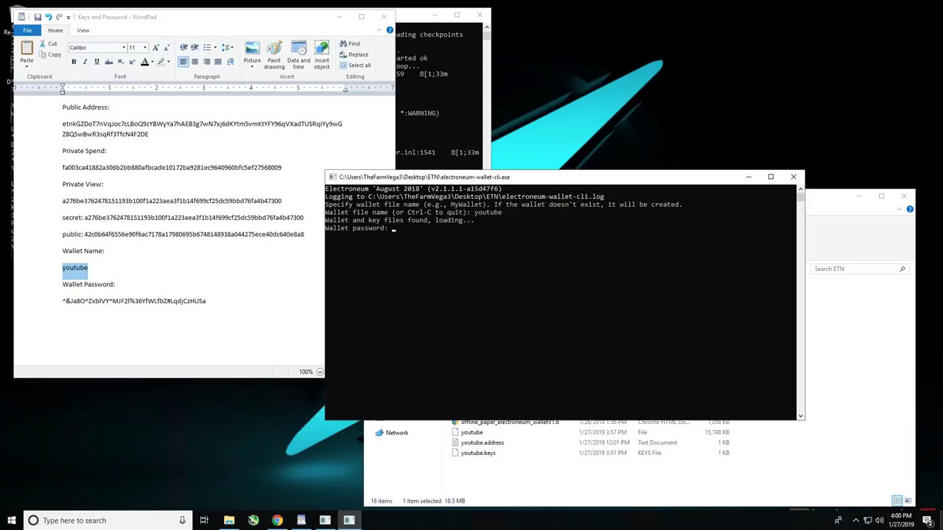
# Step: Enter the wallet password at the prompt to open the youtube wallet
pyautogui.click(397, 252)
pyautogui.rightClick(397, 253)
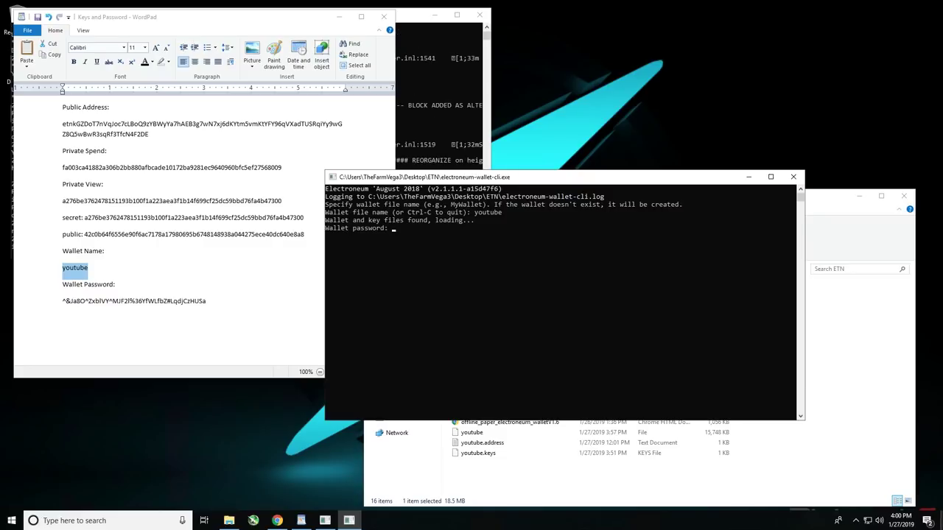
pyautogui.rightClick(425, 325)
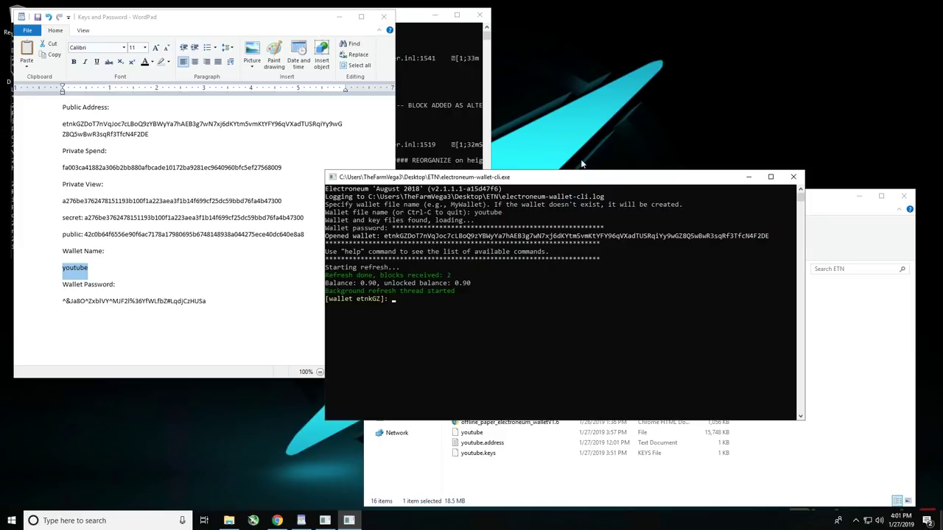
# Step: Maximize the wallet console and list its available commands with help
pyautogui.click(771, 178)
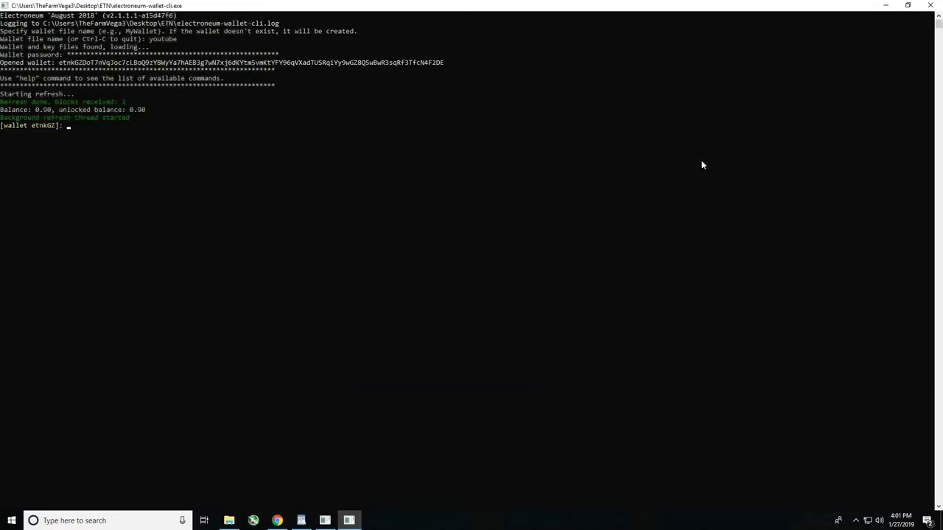
pyautogui.click(368, 126)
pyautogui.press('Return')
pyautogui.press('Return')
pyautogui.press('Return')
pyautogui.press('Return')
pyautogui.write('help')
pyautogui.press('Return')
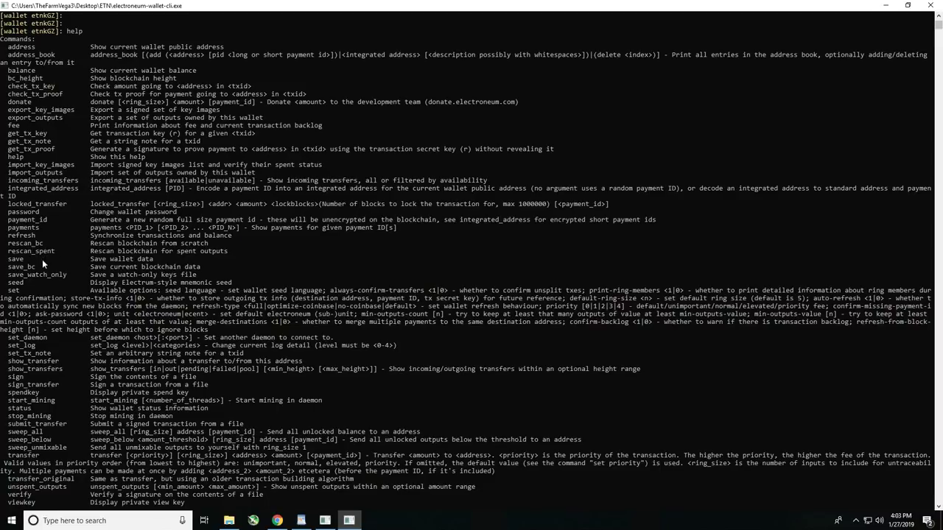
pyautogui.click(159, 345)
pyautogui.scroll(-1, 159, 346)
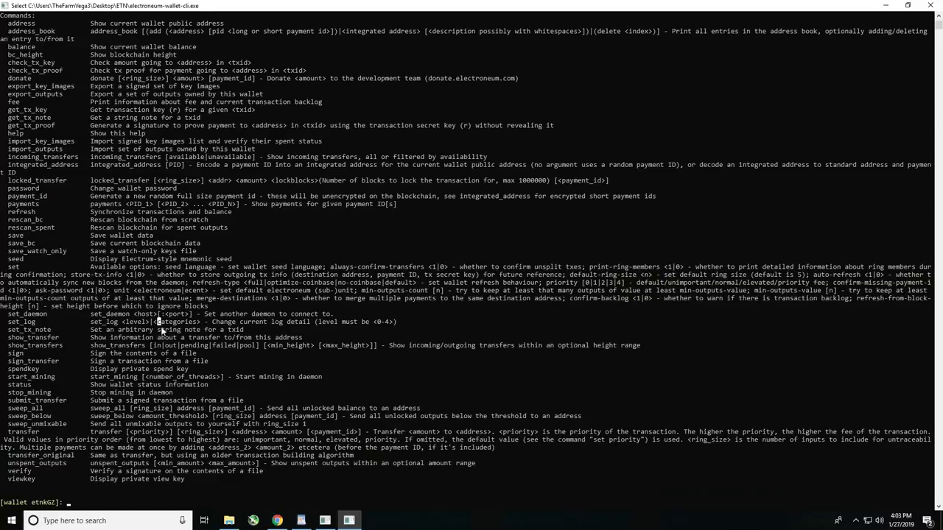
# Step: Run the seed command, authenticate with the wallet password, and choose language 1 (English) for the mnemonic seed
pyautogui.write('seed')
pyautogui.press('Return')
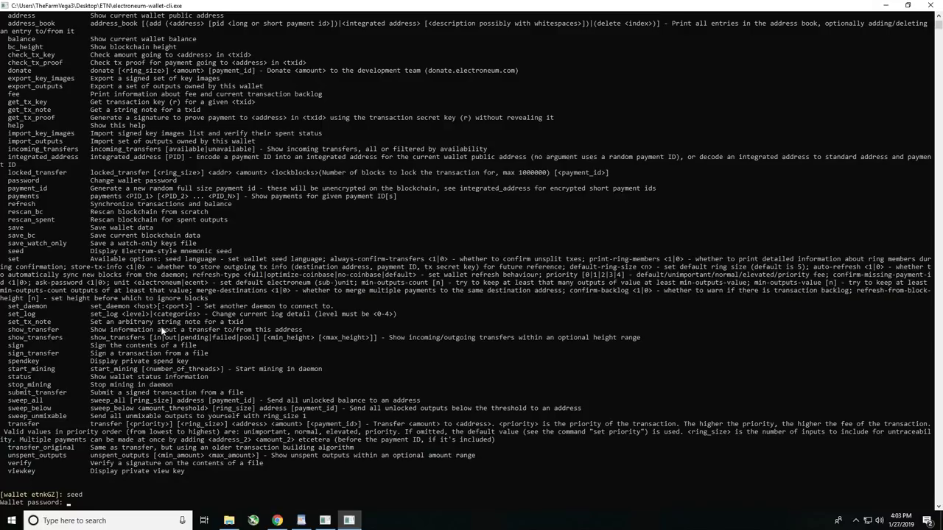
pyautogui.rightClick(169, 344)
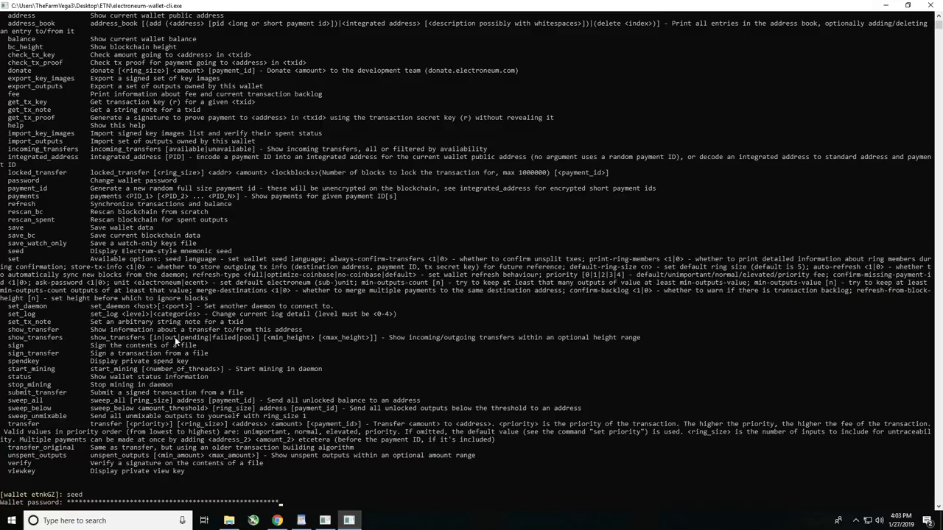
pyautogui.press('Return')
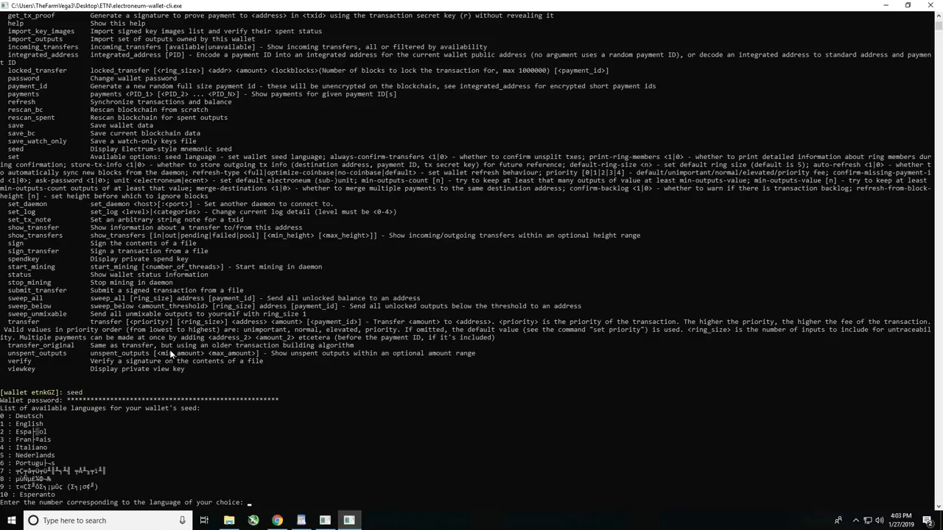
pyautogui.write('1')
pyautogui.press('Return')
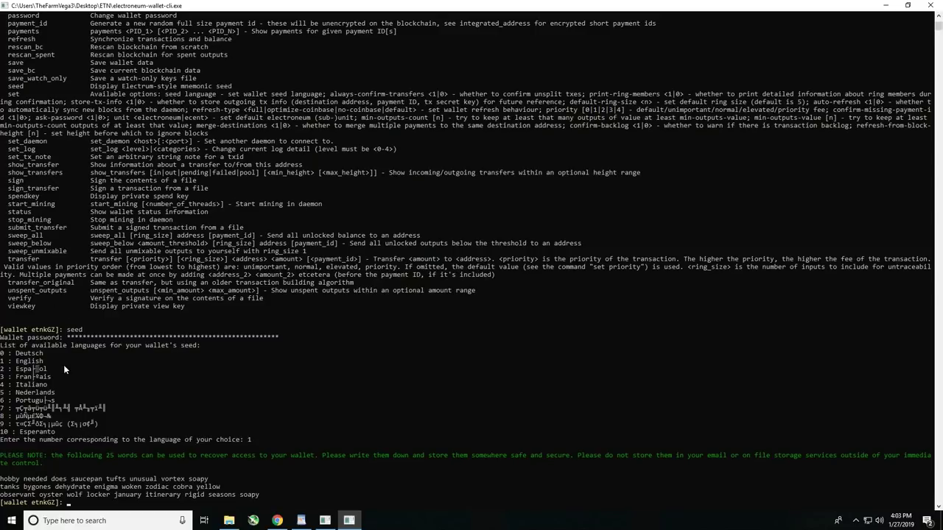
# Step: Copy the seed words from the wallet console and add a "Seed:" heading with an empty line above Wallet Name in the Keys and Password document
pyautogui.moveTo(263, 494); pyautogui.dragTo(2, 481)
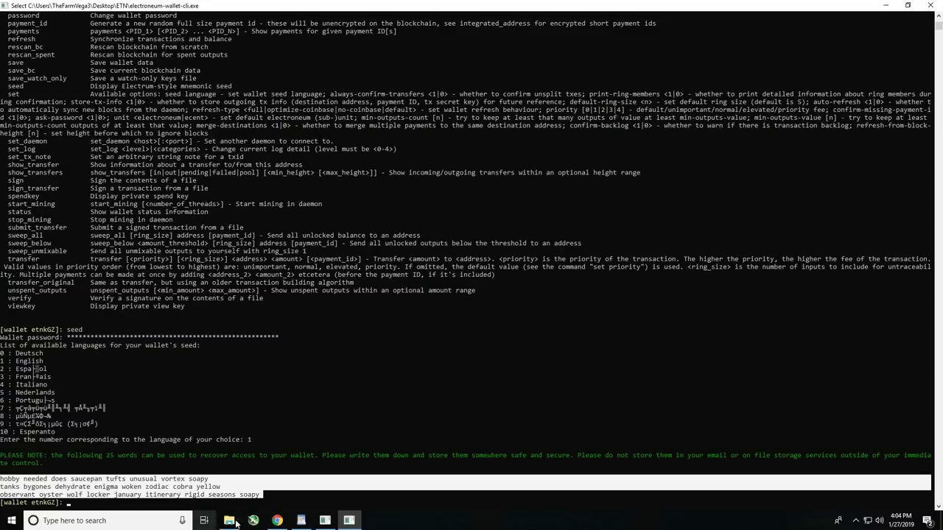
pyautogui.click(285, 469)
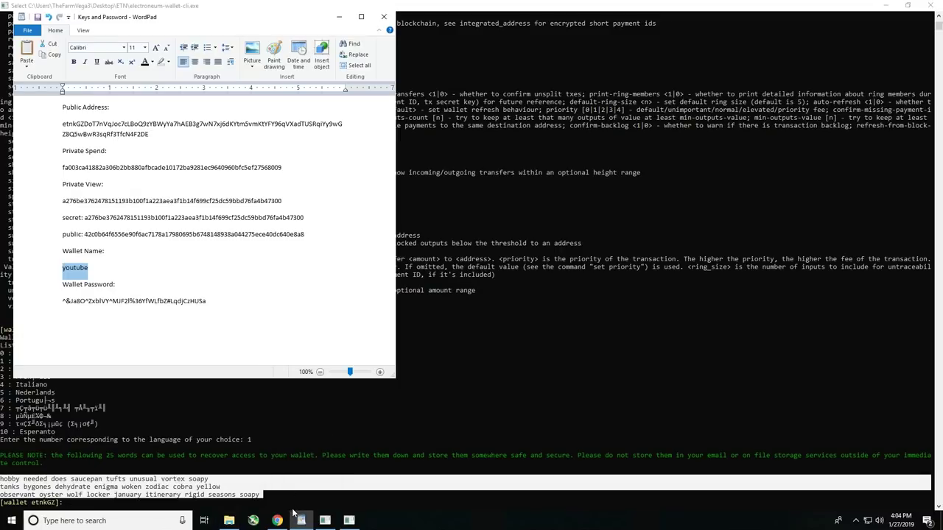
pyautogui.click(109, 251)
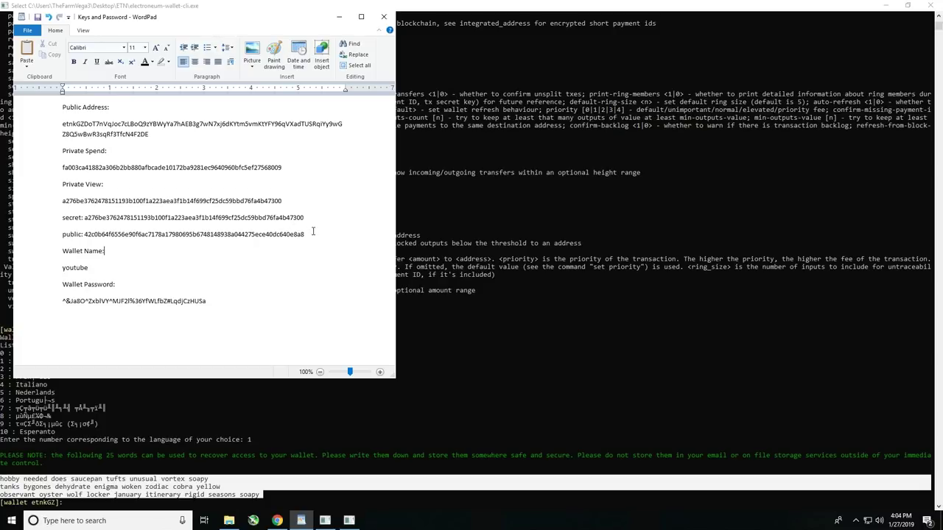
pyautogui.press('Home')
pyautogui.press('Return')
pyautogui.press('Up')
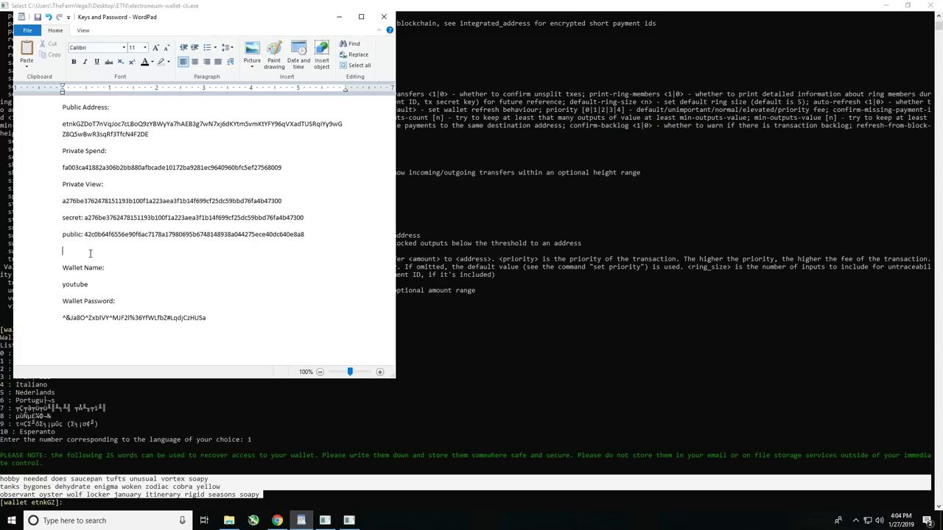
pyautogui.write('Seed')
pyautogui.write('d')
pyautogui.press('BackSpace')
pyautogui.write(':')
pyautogui.press('Return')
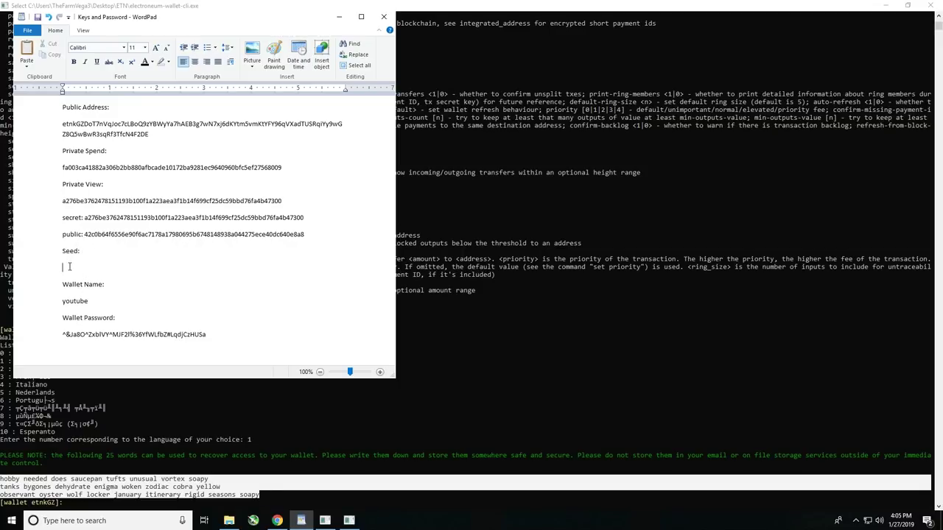
# Step: Paste the wallet's recovery seed words under the Seed heading, save the document, and return to the wallet console
pyautogui.rightClick(87, 273)
pyautogui.click(94, 295)
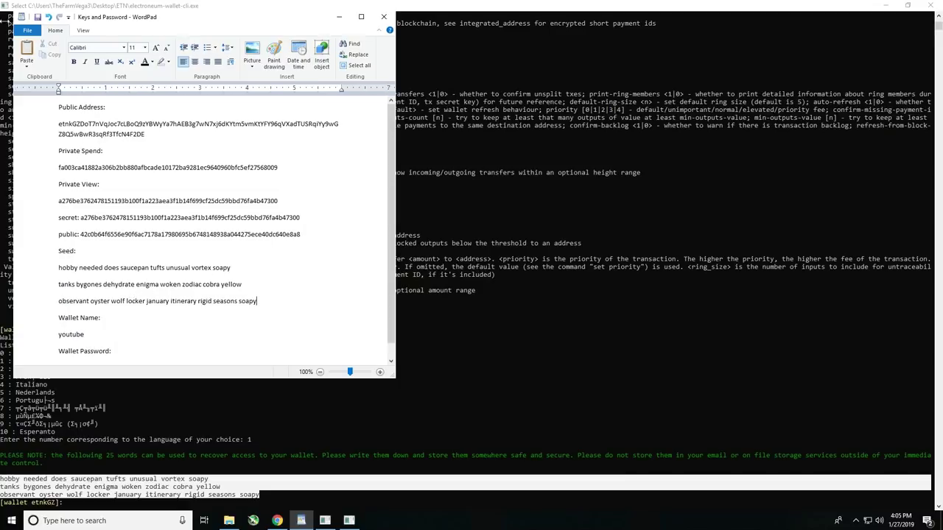
pyautogui.click(36, 17)
pyautogui.click(442, 262)
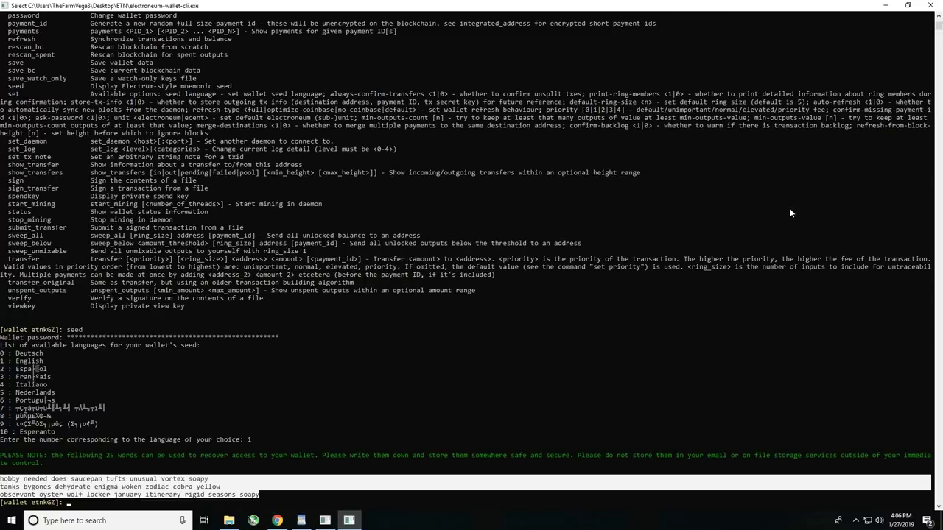